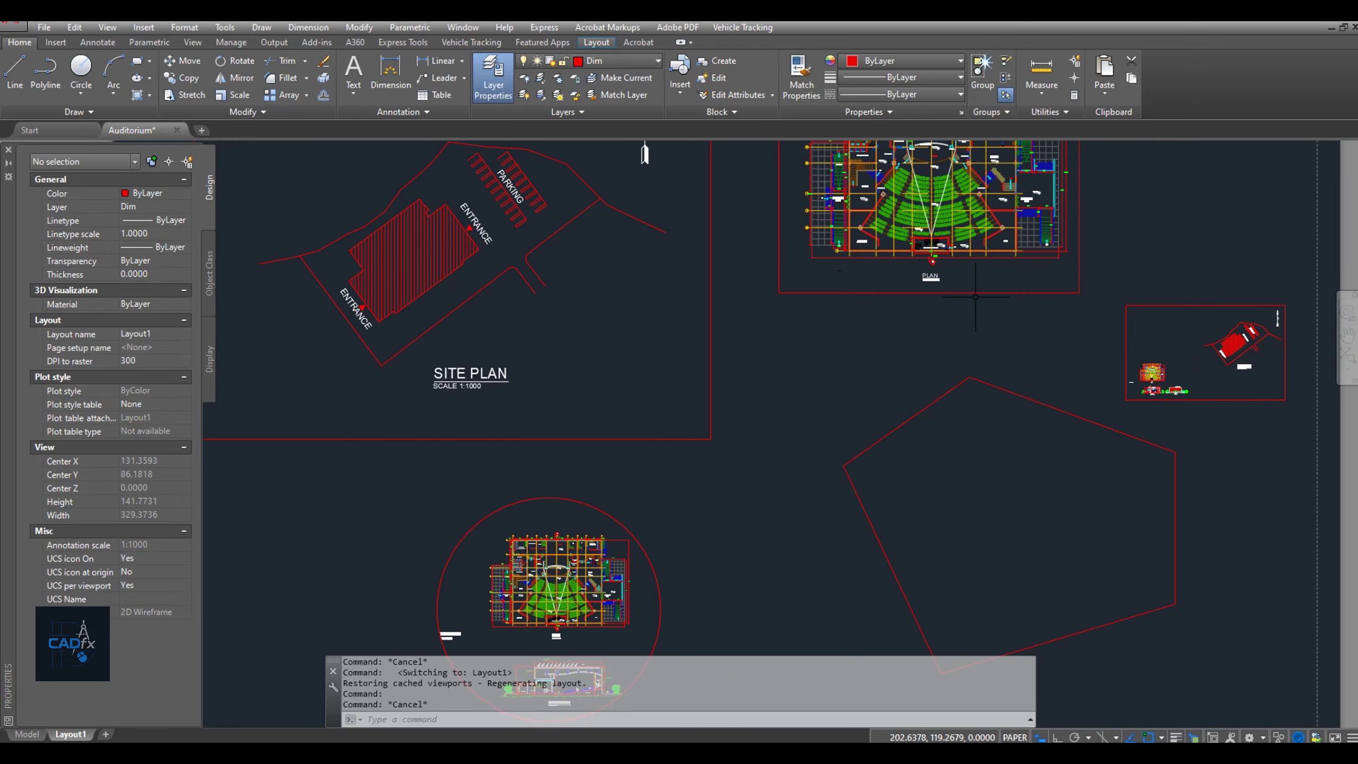
# Examine the differently shaped viewports on the Layout1 sheet, including the plan and section in the circular viewport
pyautogui.scroll(5, 839, 267)
pyautogui.scroll(-2, 837, 269)
pyautogui.scroll(-5, 838, 269)
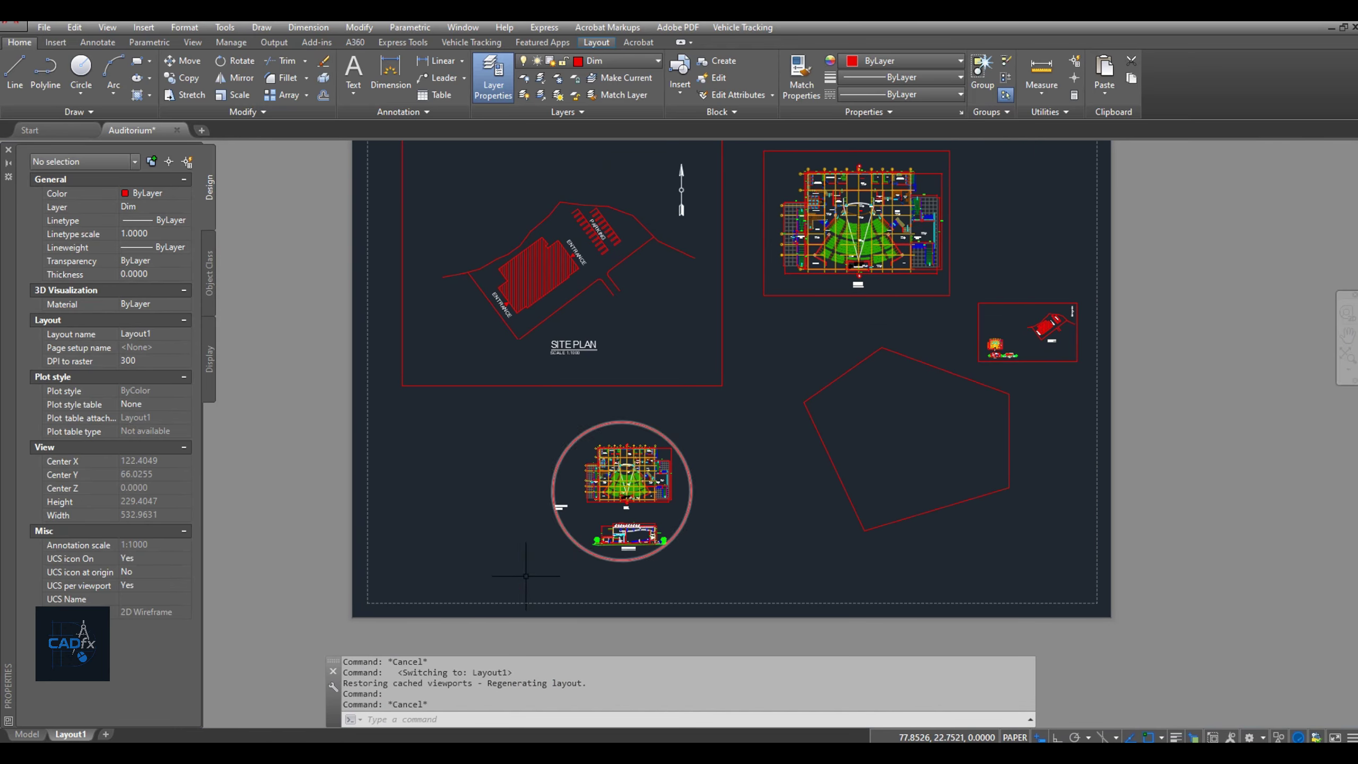
pyautogui.moveTo(864, 473); pyautogui.dragTo(861, 489, button='middle')
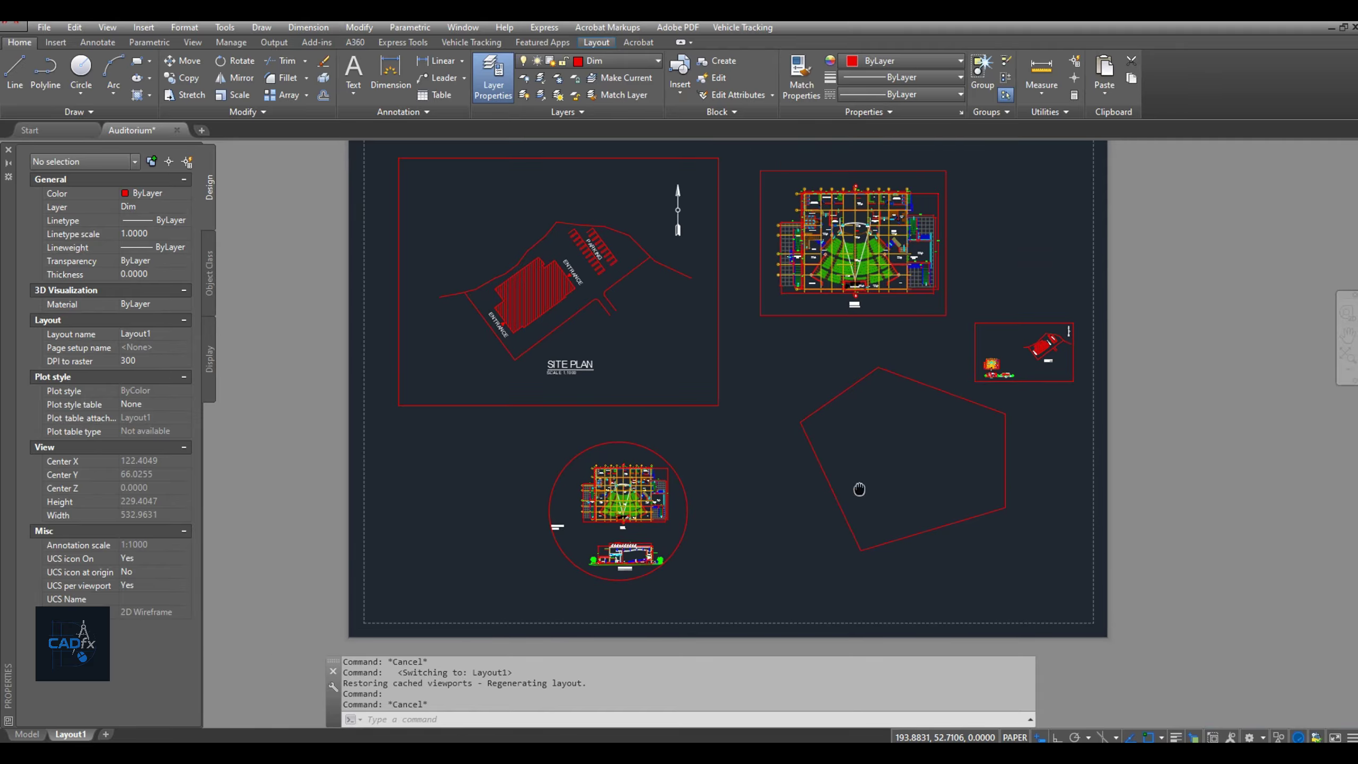
pyautogui.scroll(10, 610, 583)
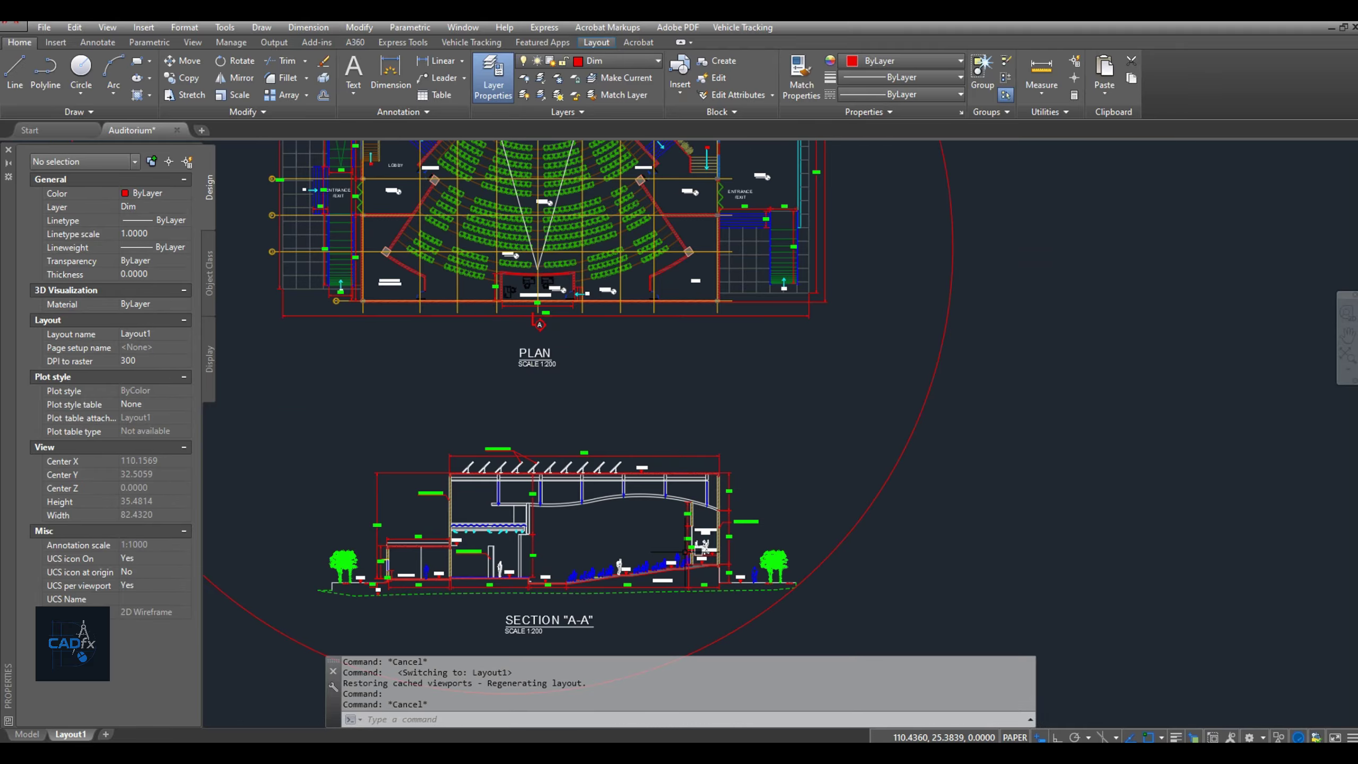
pyautogui.scroll(-10, 753, 580)
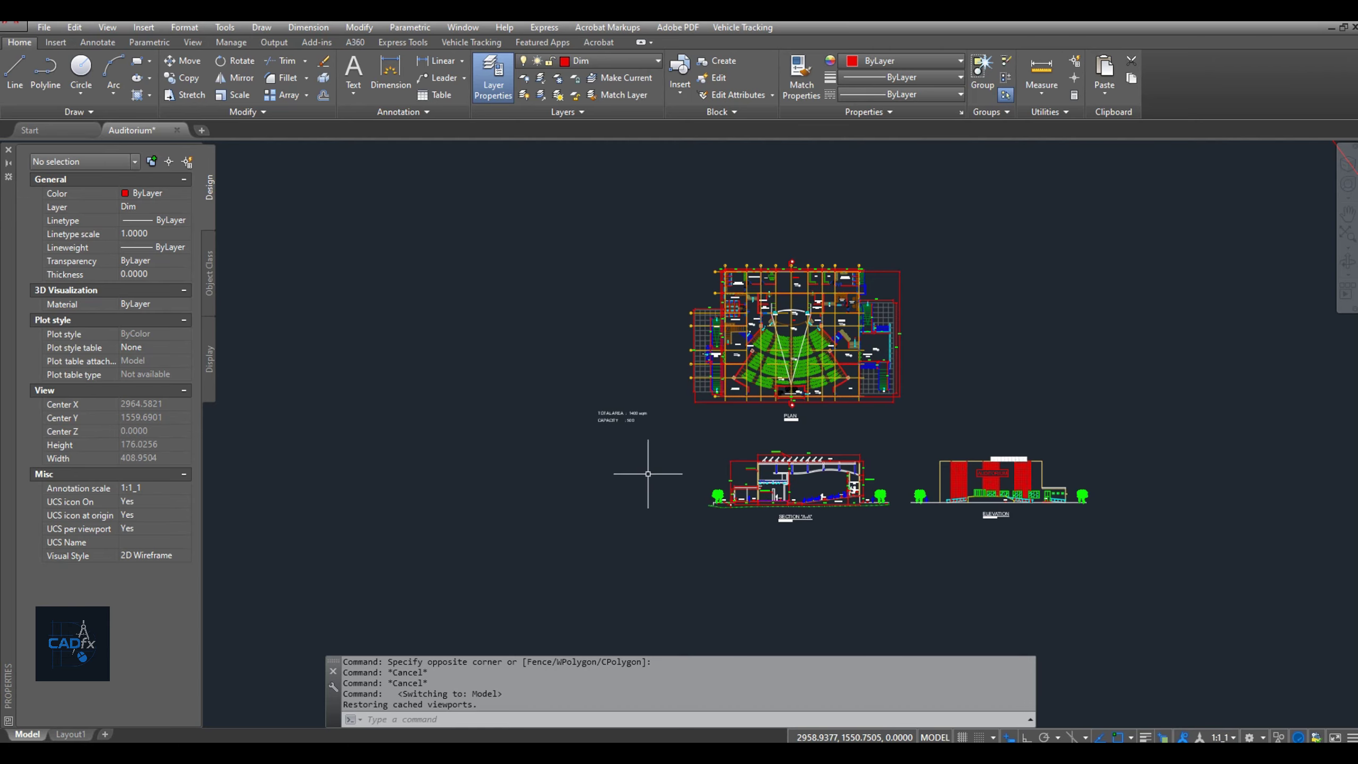
# Examine the auditorium plan, section and elevation drawings in model space
pyautogui.moveTo(484, 545); pyautogui.dragTo(461, 538, button='middle')
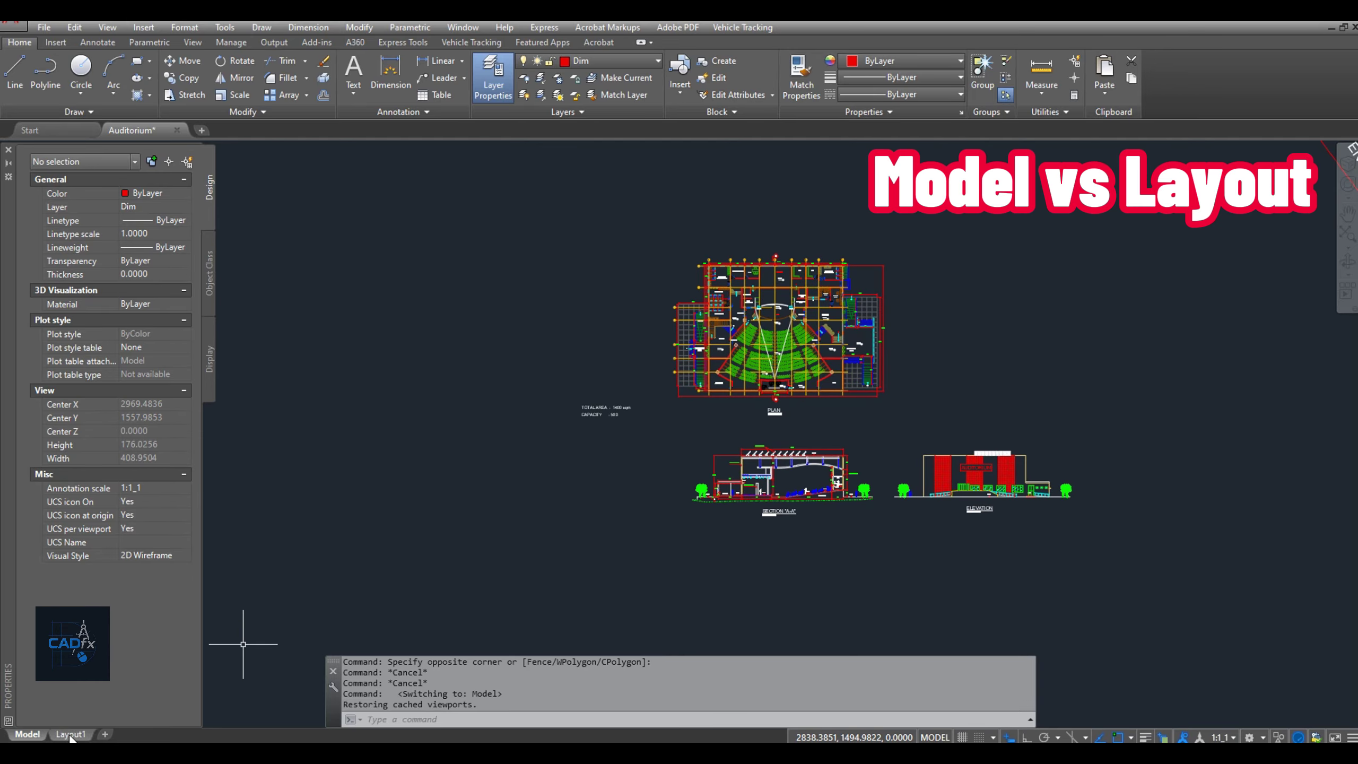
pyautogui.moveTo(70, 738)
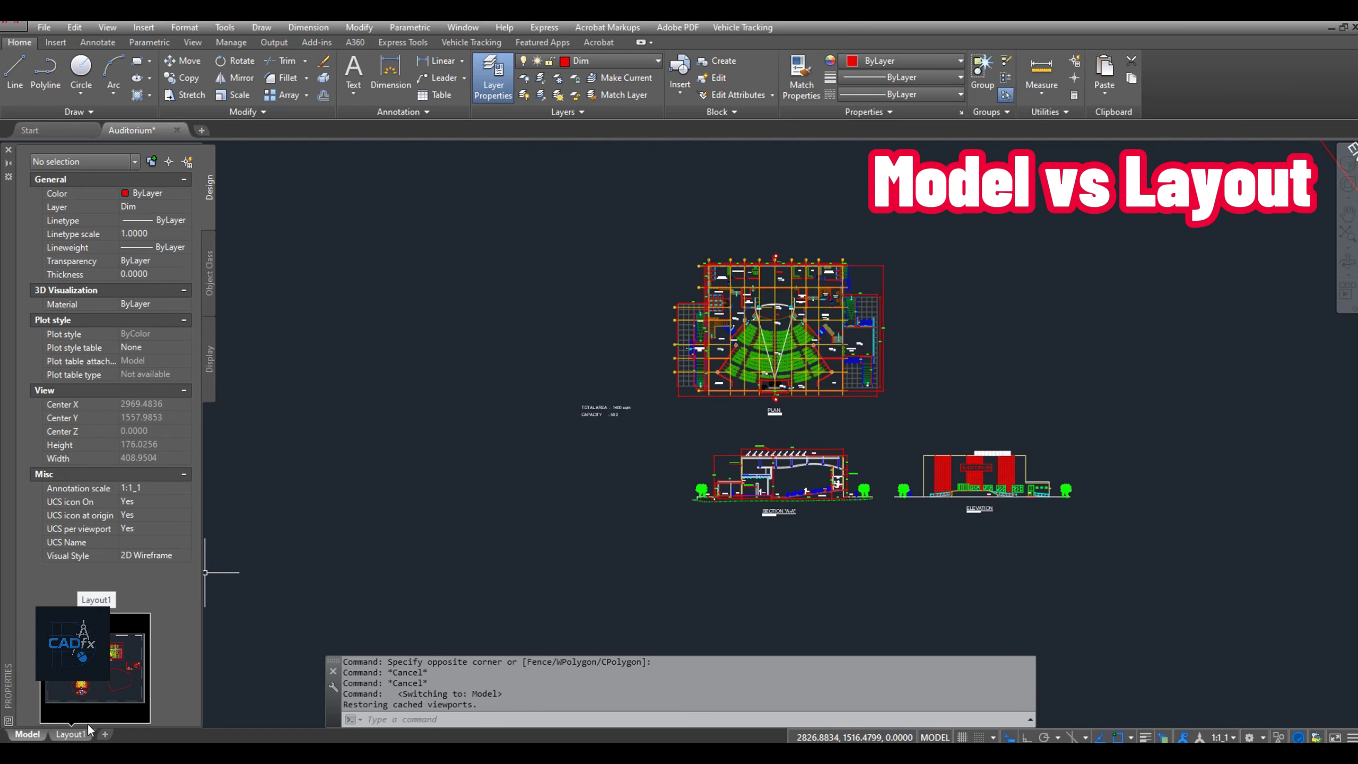
pyautogui.moveTo(619, 464); pyautogui.dragTo(561, 473, button='middle')
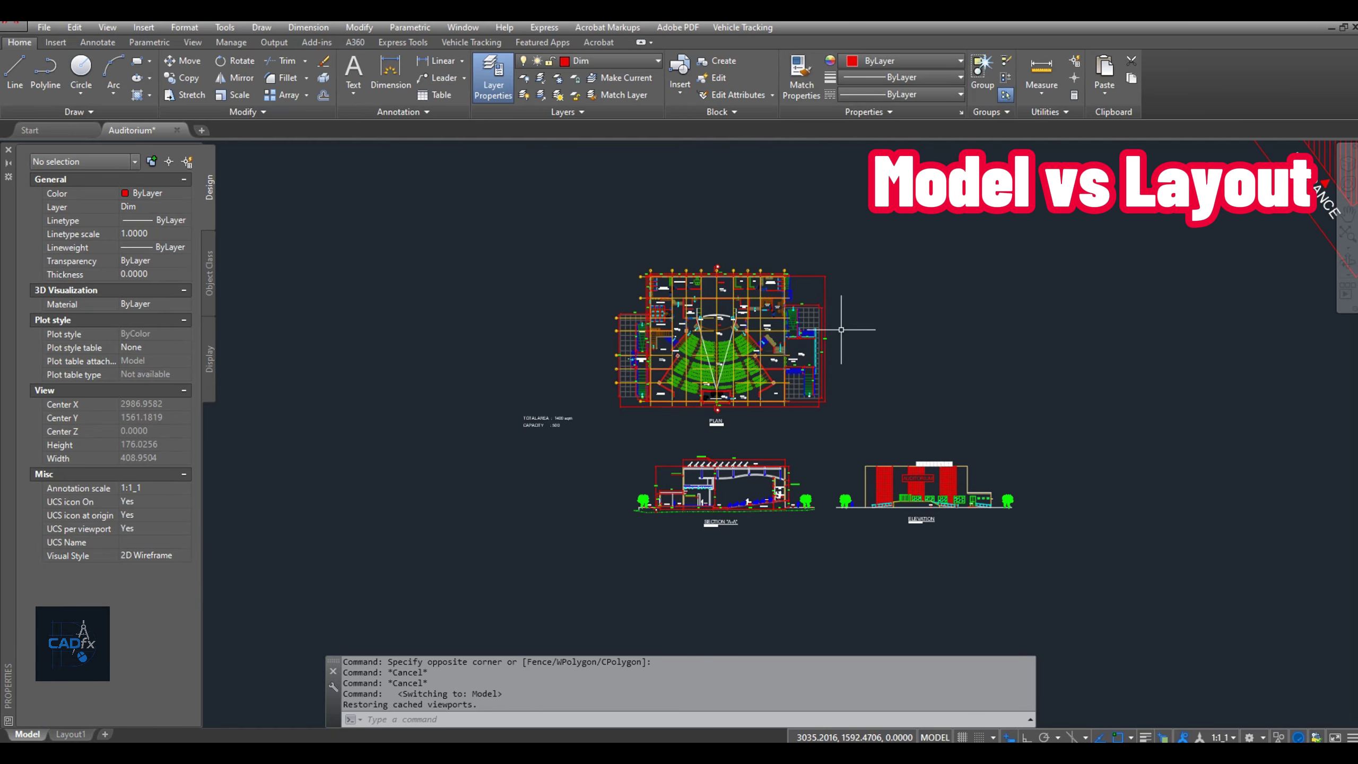
pyautogui.moveTo(842, 328); pyautogui.dragTo(951, 284, button='middle')
pyautogui.scroll(2, 951, 285)
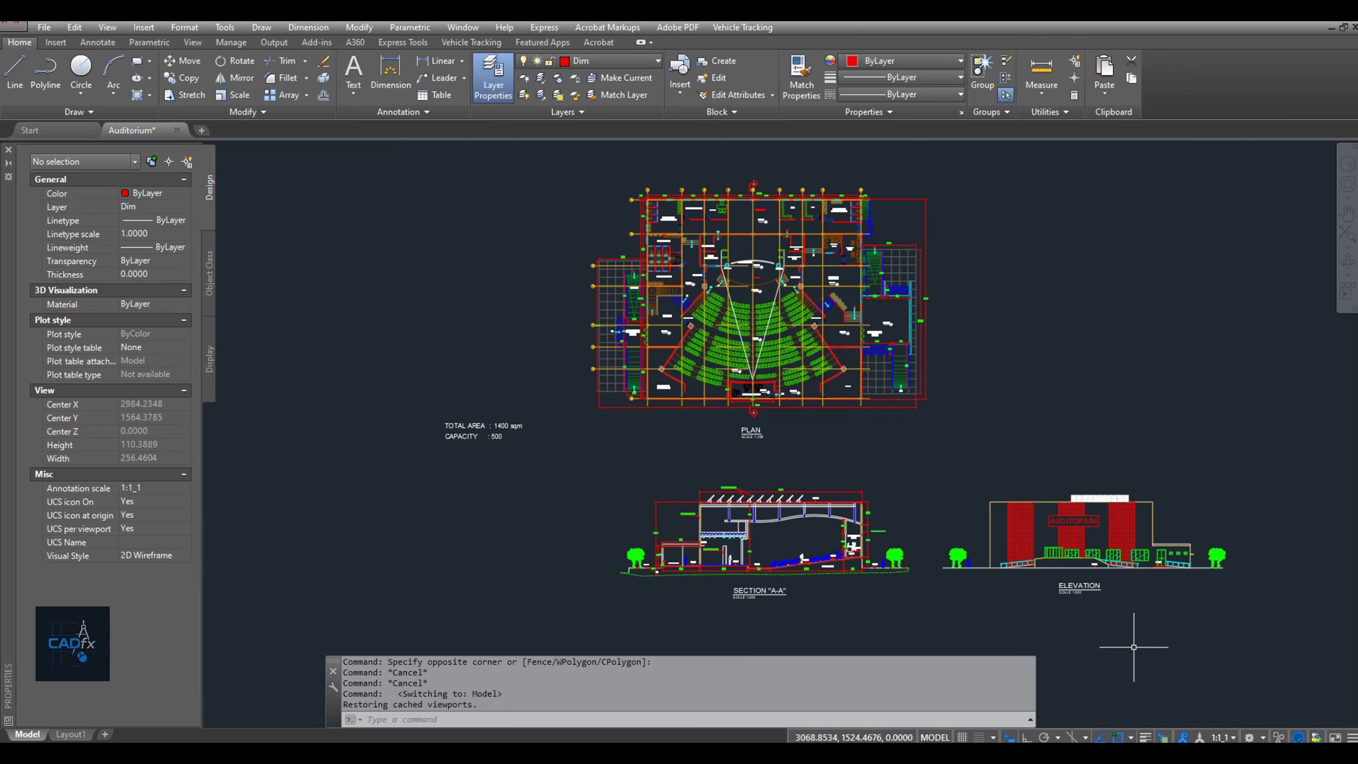
pyautogui.moveTo(1207, 643); pyautogui.dragTo(1111, 643, button='middle')
# Switch to Layout1 and open the plot settings for the sheet, closing them without plotting
pyautogui.click(70, 734)
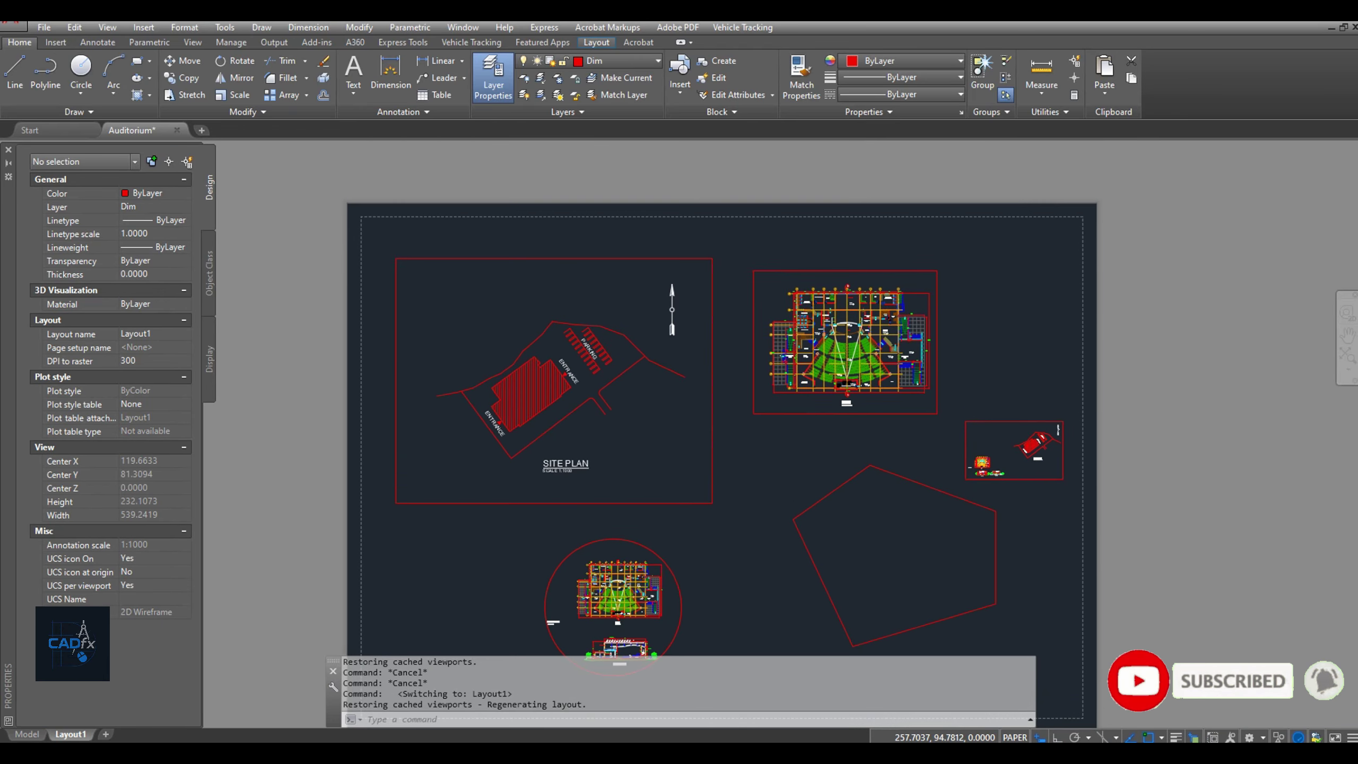
pyautogui.scroll(-2, 1040, 374)
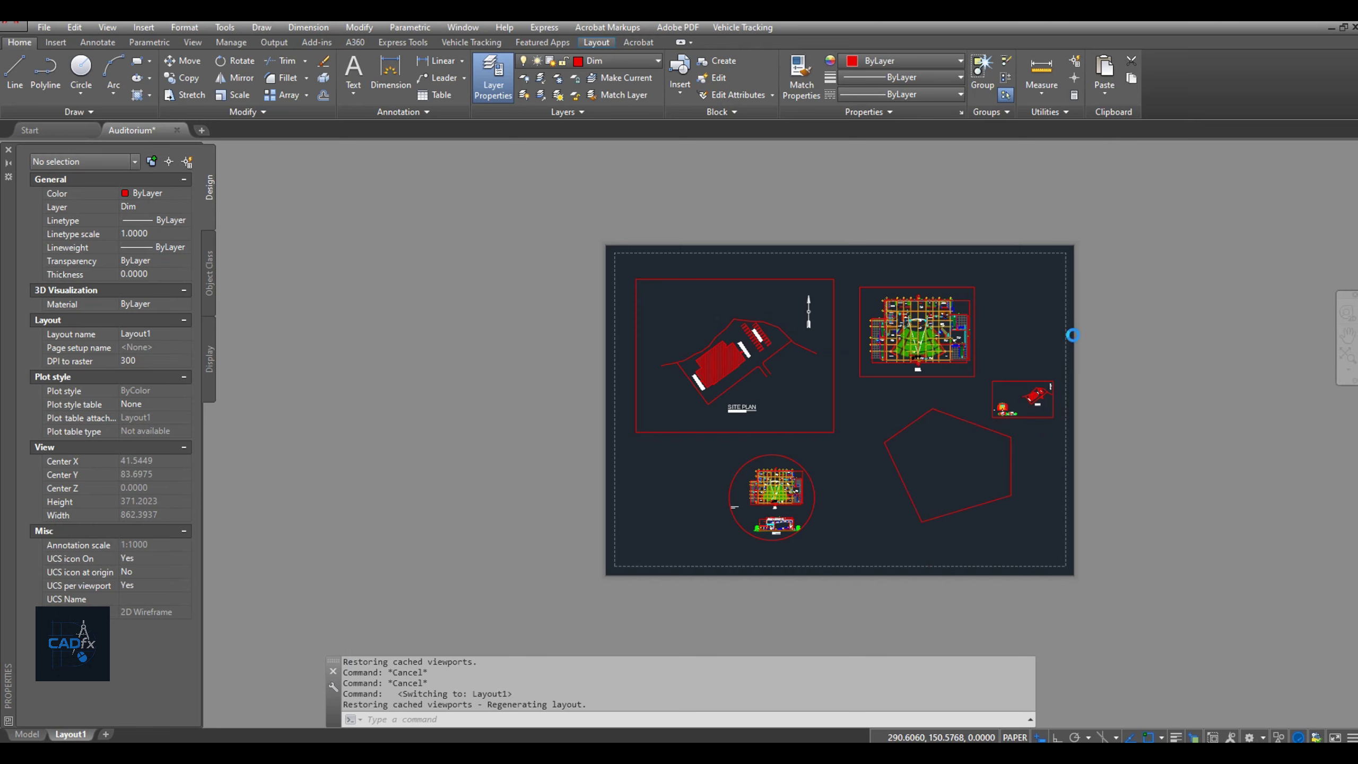
pyautogui.hotkey('ctrl', 'p')
pyautogui.click(821, 555)
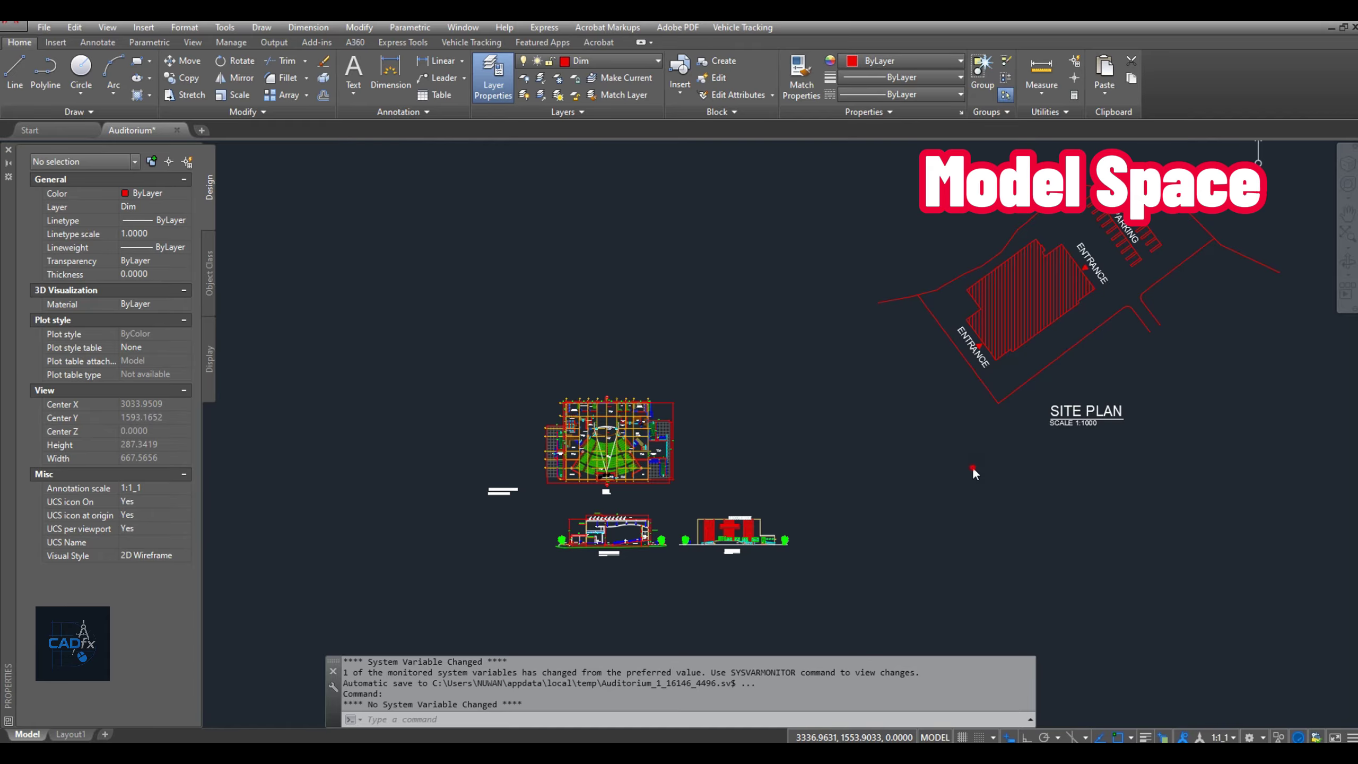
# Inspect the full-size model space drawings from their overall extents to the plan's main control room
pyautogui.scroll(3, 818, 501)
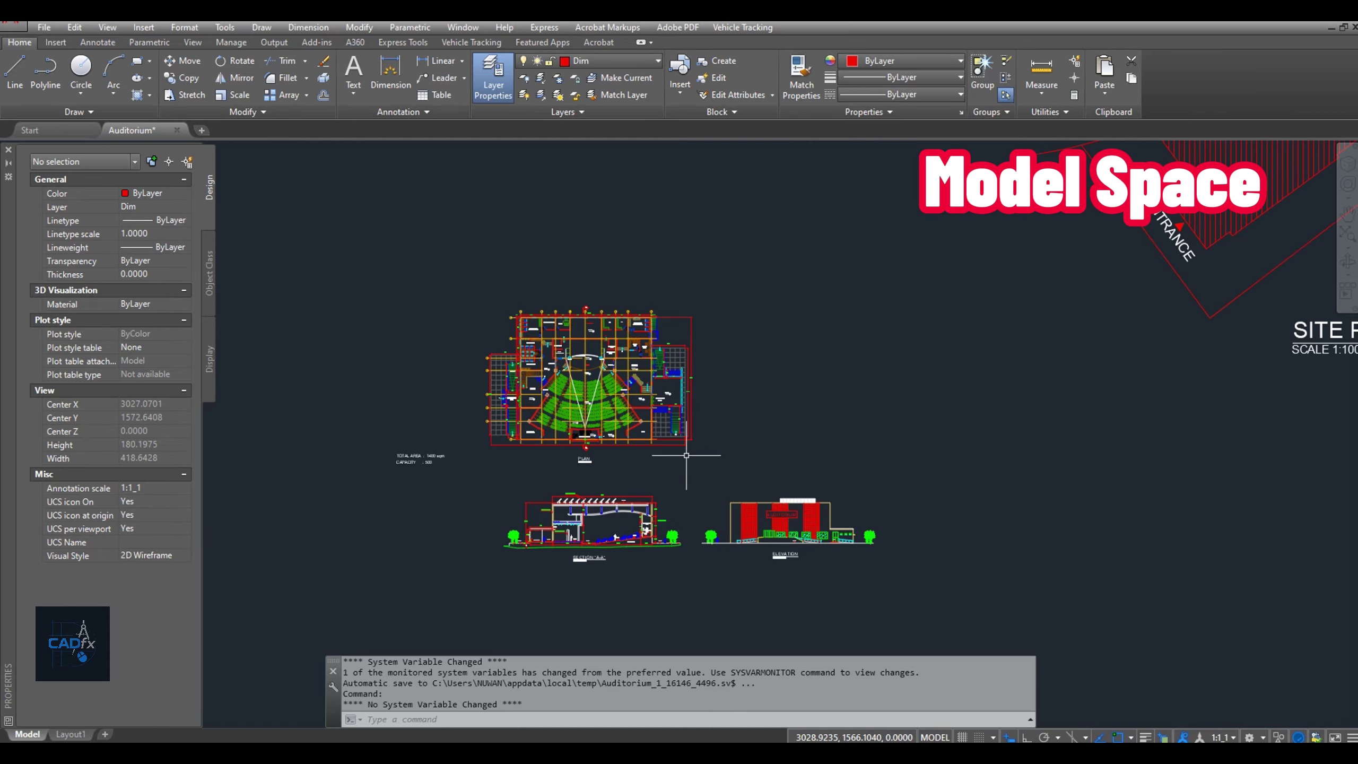
pyautogui.scroll(-12, 686, 455)
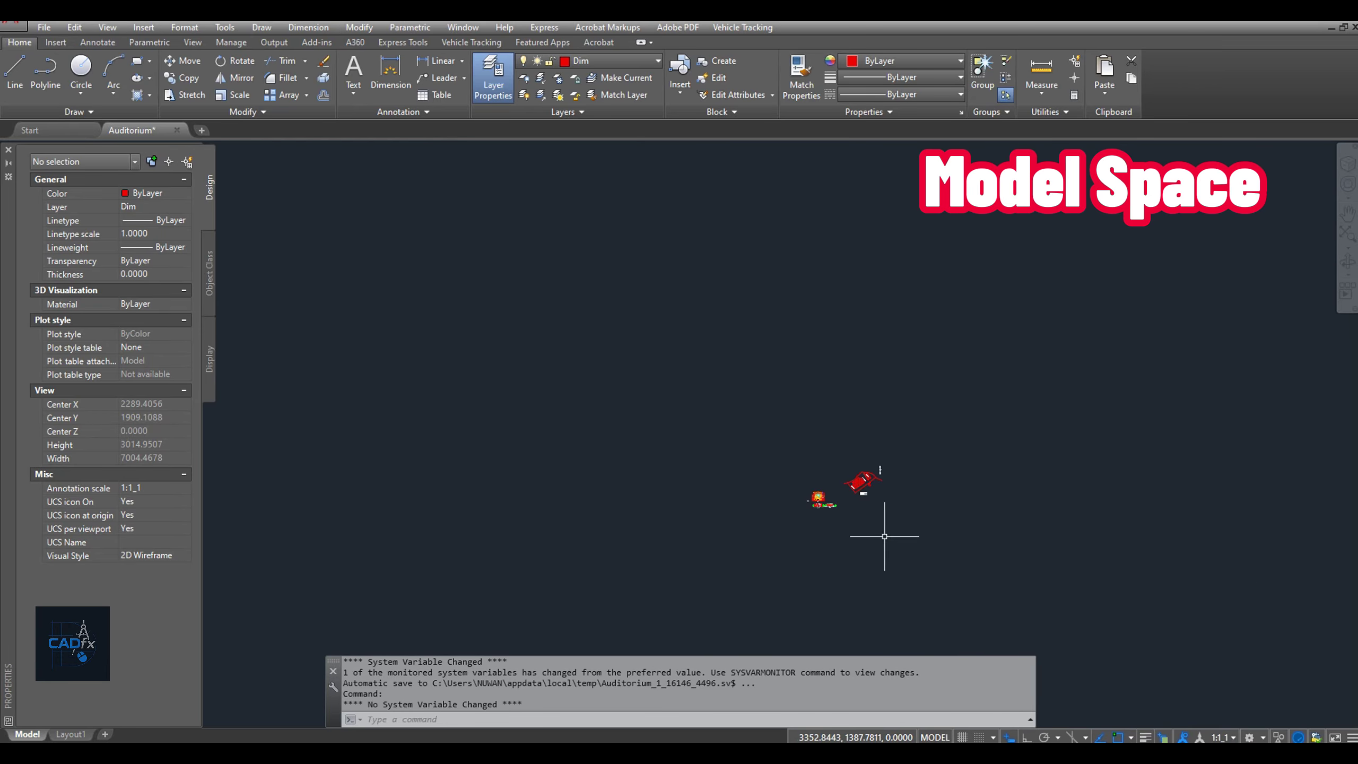
pyautogui.scroll(4, 879, 537)
pyautogui.scroll(16, 663, 460)
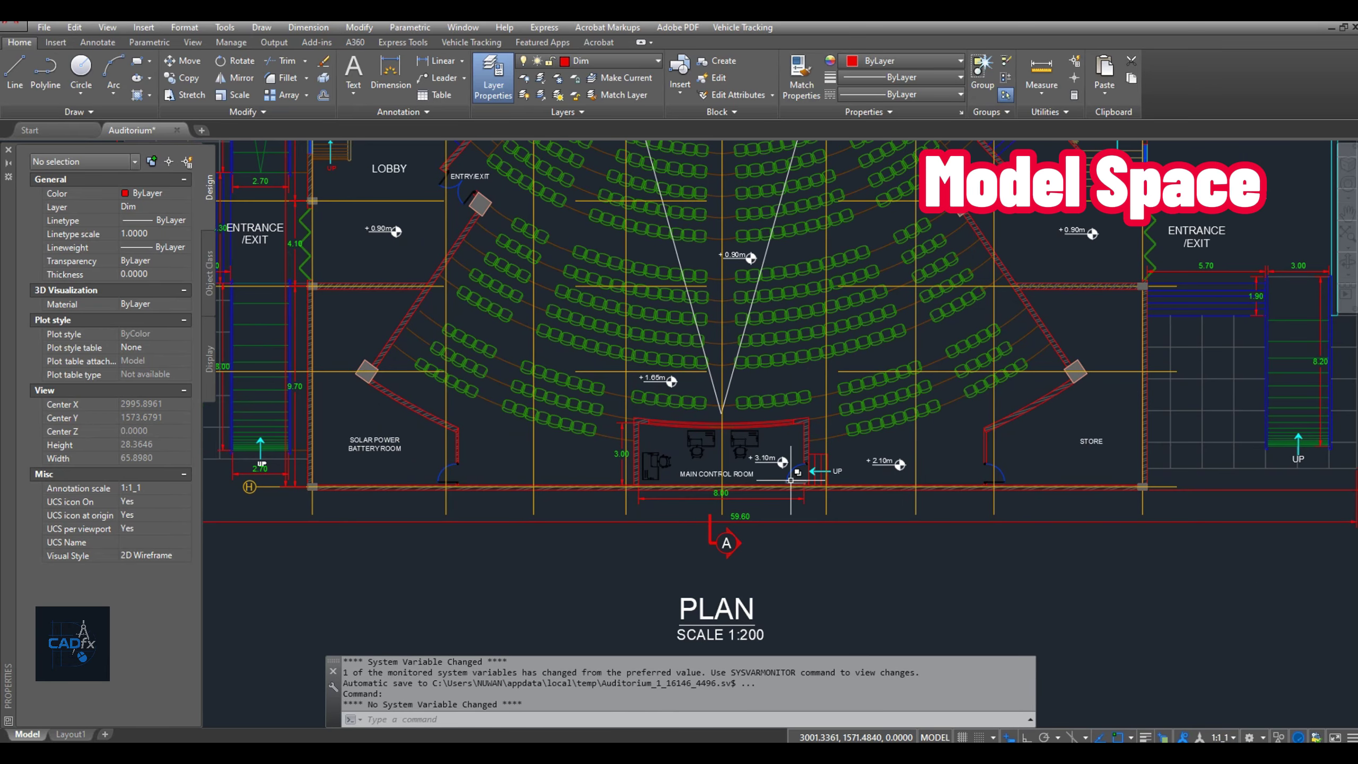
pyautogui.scroll(2, 759, 505)
pyautogui.scroll(2, 874, 488)
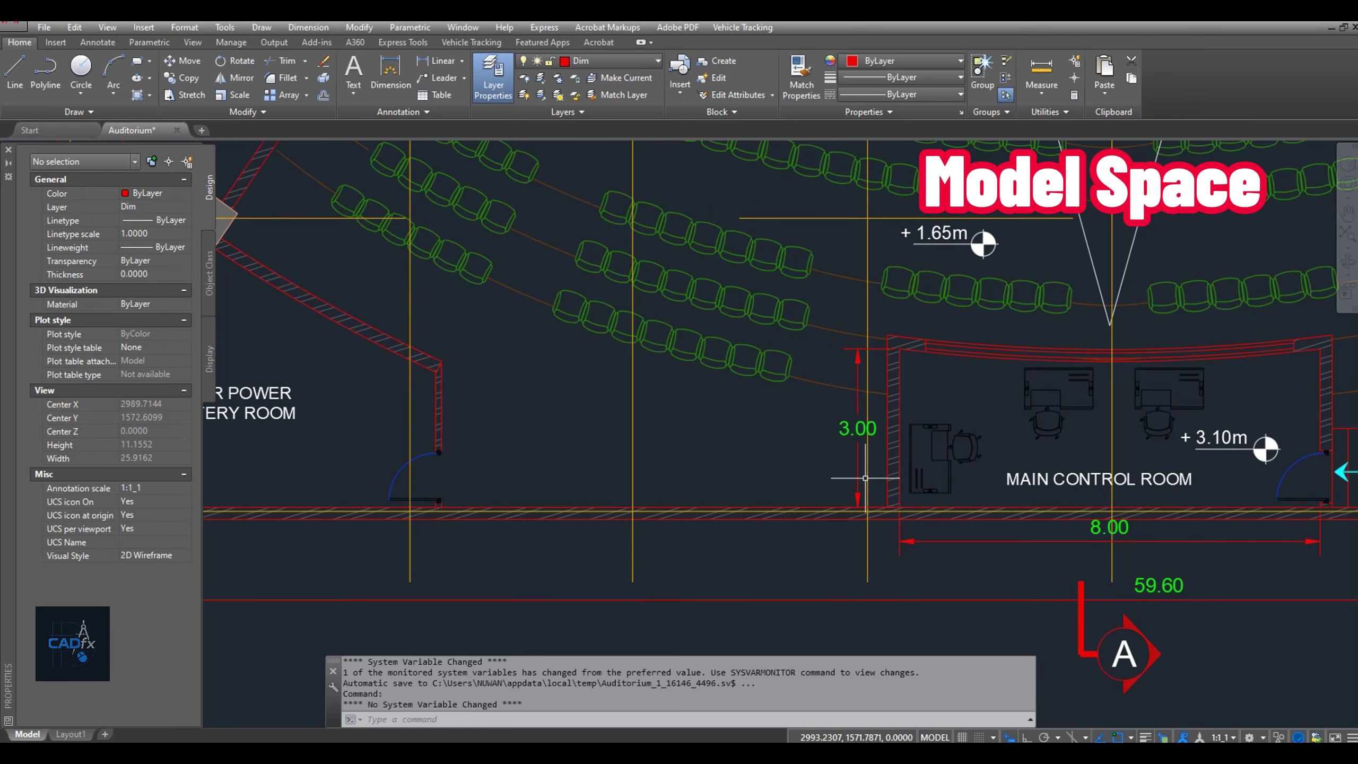
pyautogui.write('DI')
pyautogui.press('Return')
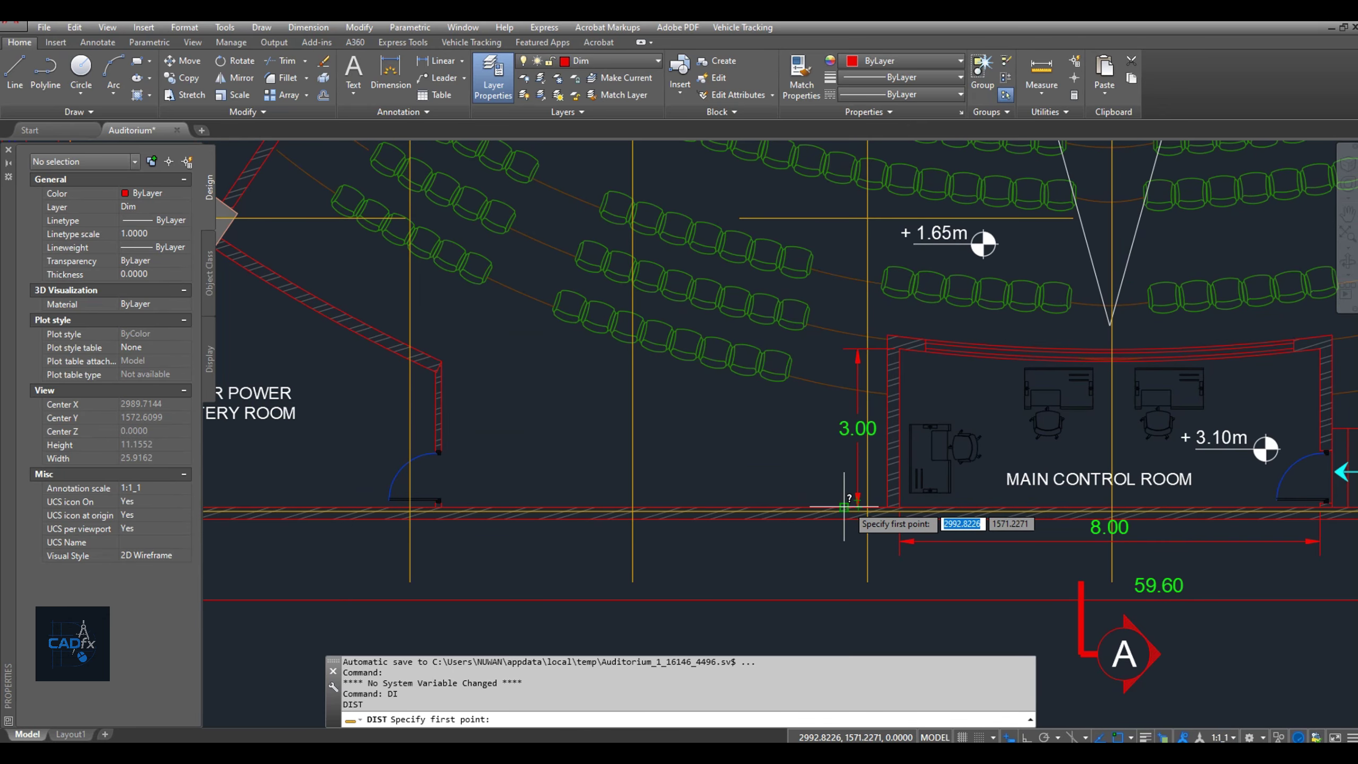
pyautogui.click(844, 505)
pyautogui.press('Escape')
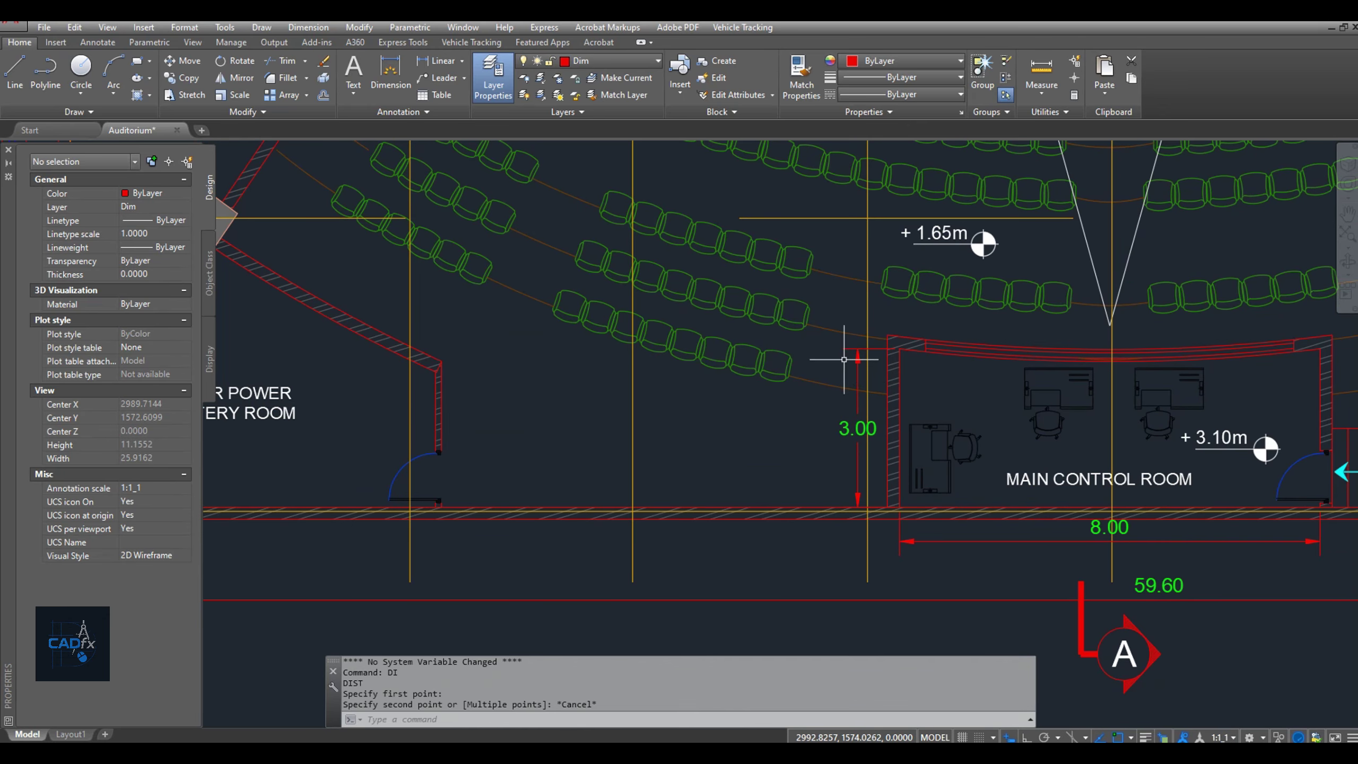
# Open the drawing units settings and review the length type and insertion scale options, keeping Decimal and Meters
pyautogui.scroll(-6, 847, 398)
pyautogui.moveTo(847, 400); pyautogui.dragTo(748, 507, button='middle')
pyautogui.press('Return')
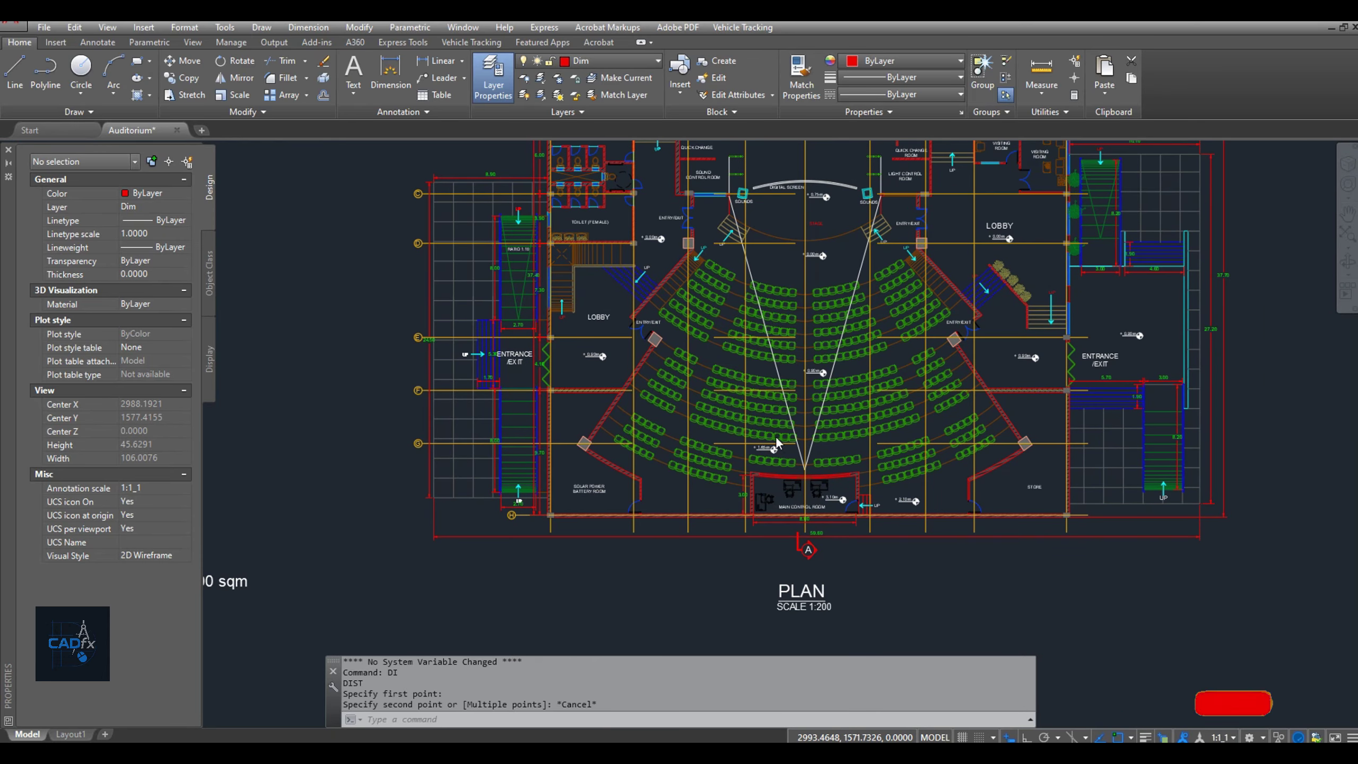
pyautogui.click(632, 283)
pyautogui.click(633, 284)
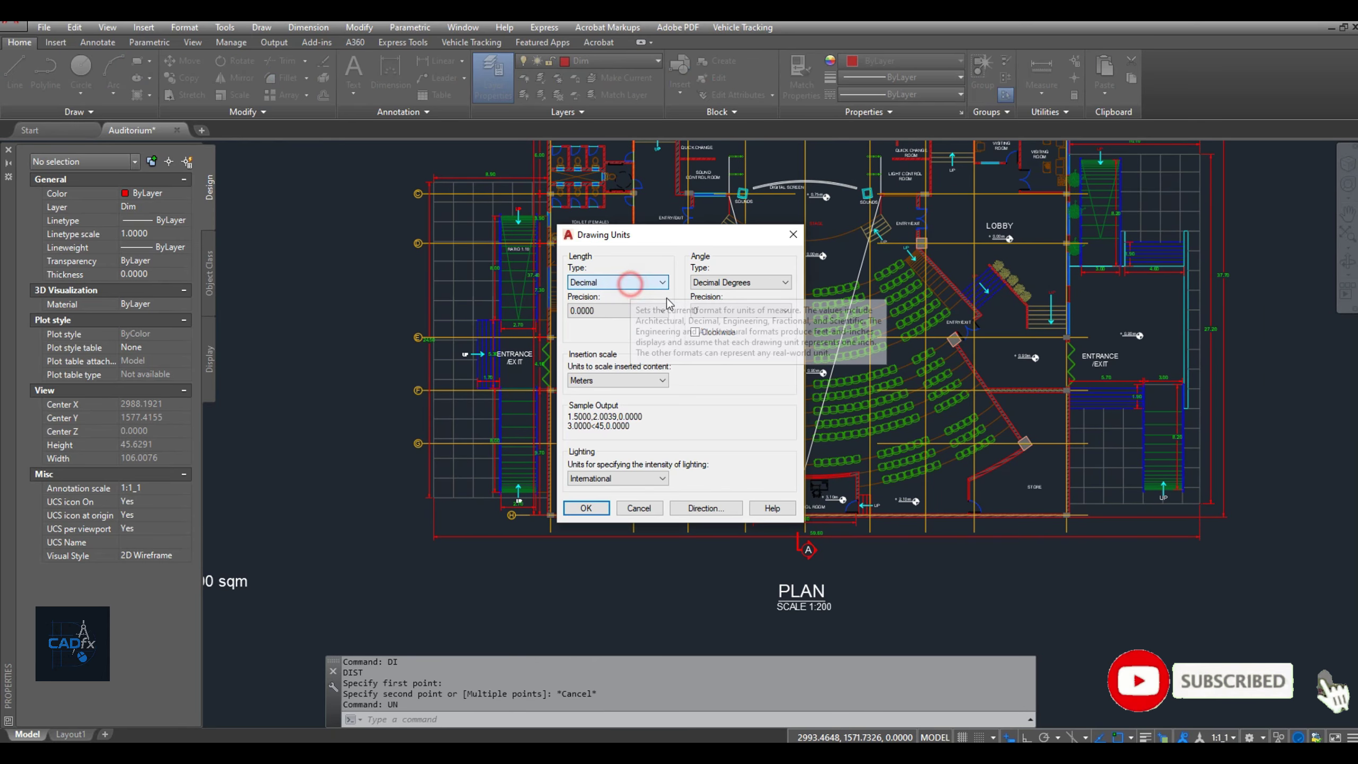
pyautogui.click(661, 380)
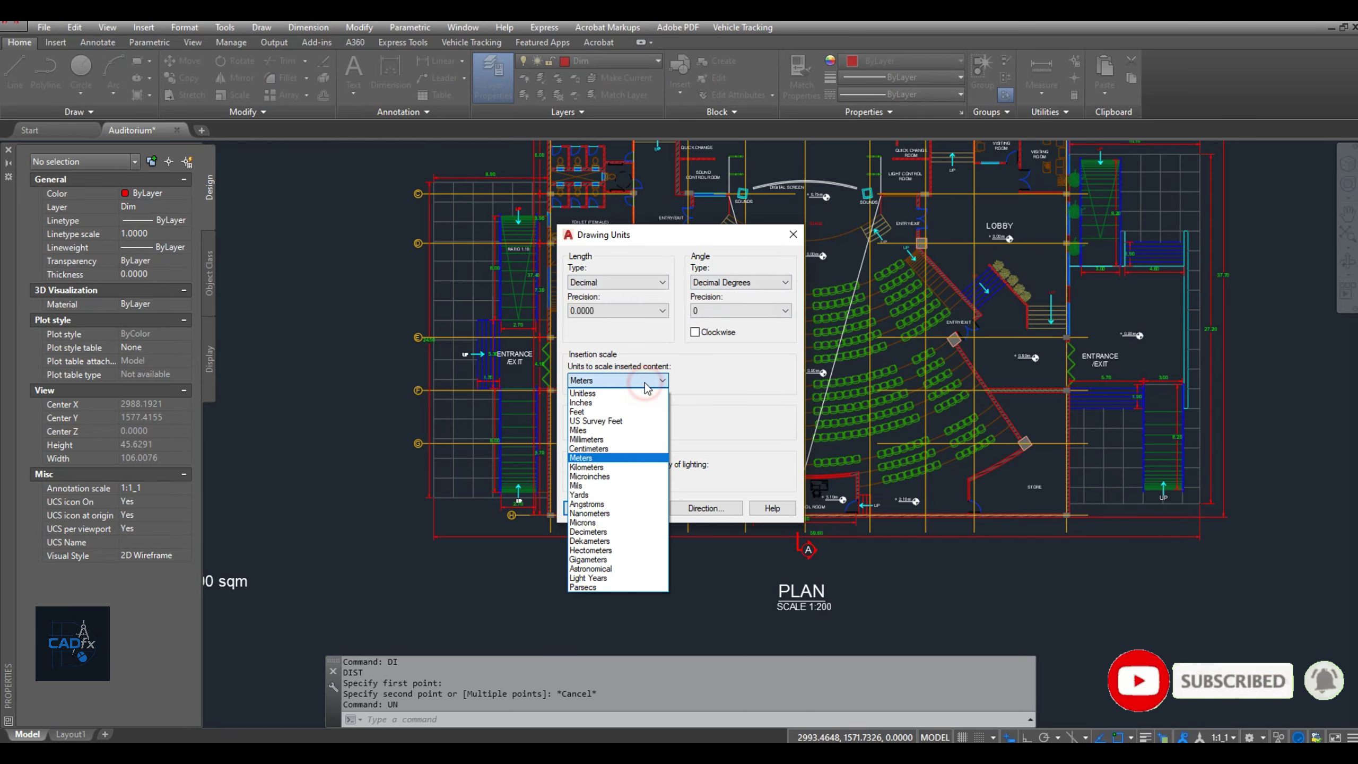
pyautogui.click(694, 577)
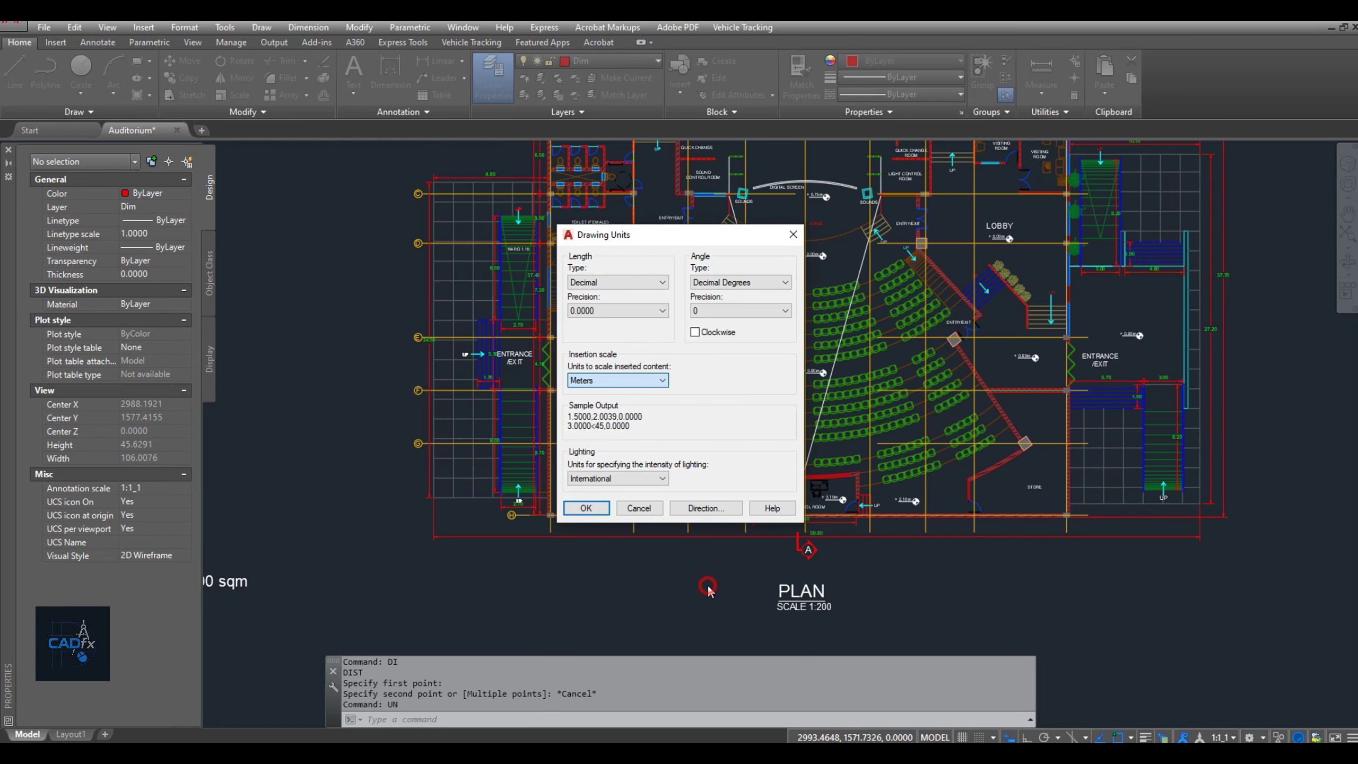
pyautogui.press('Return')
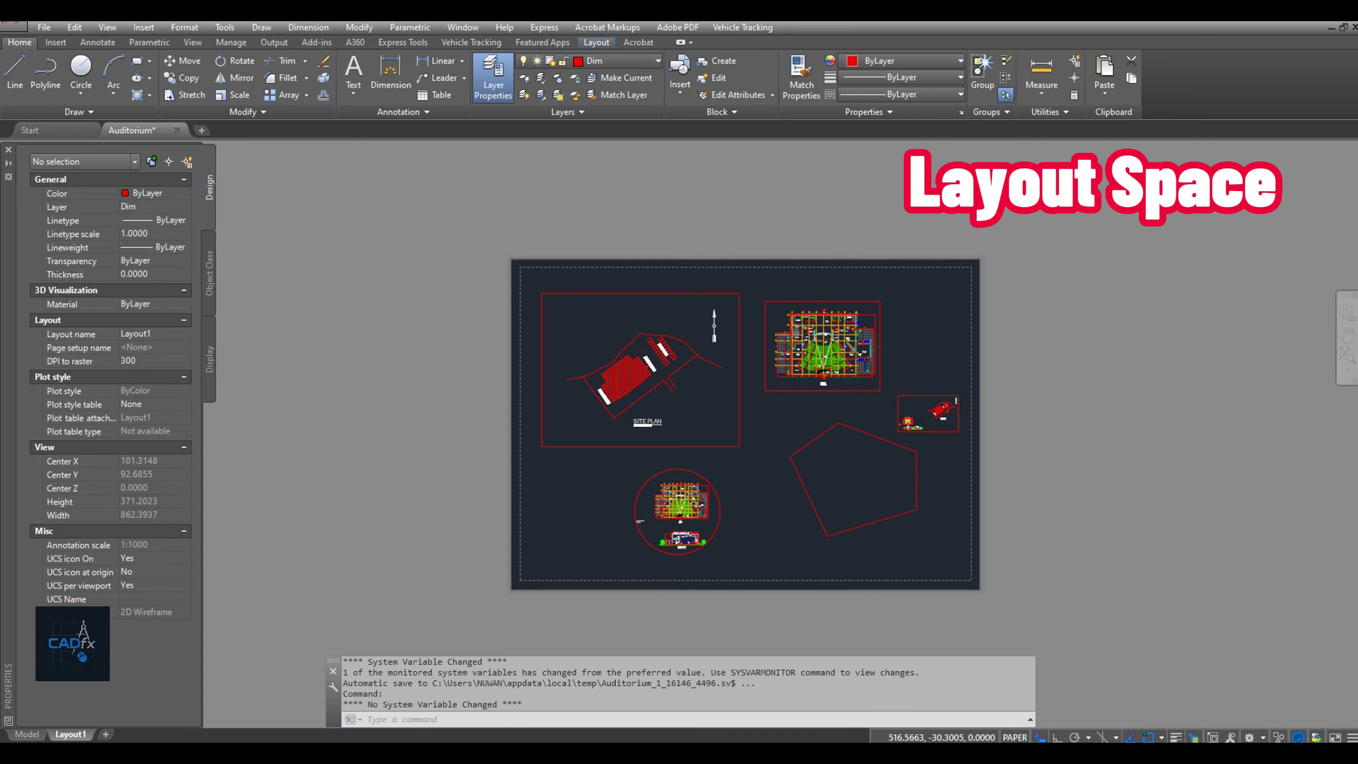
# Look over the whole Layout1 sheet and review its printer, paper size and scale in the plot settings without plotting
pyautogui.scroll(5, 764, 446)
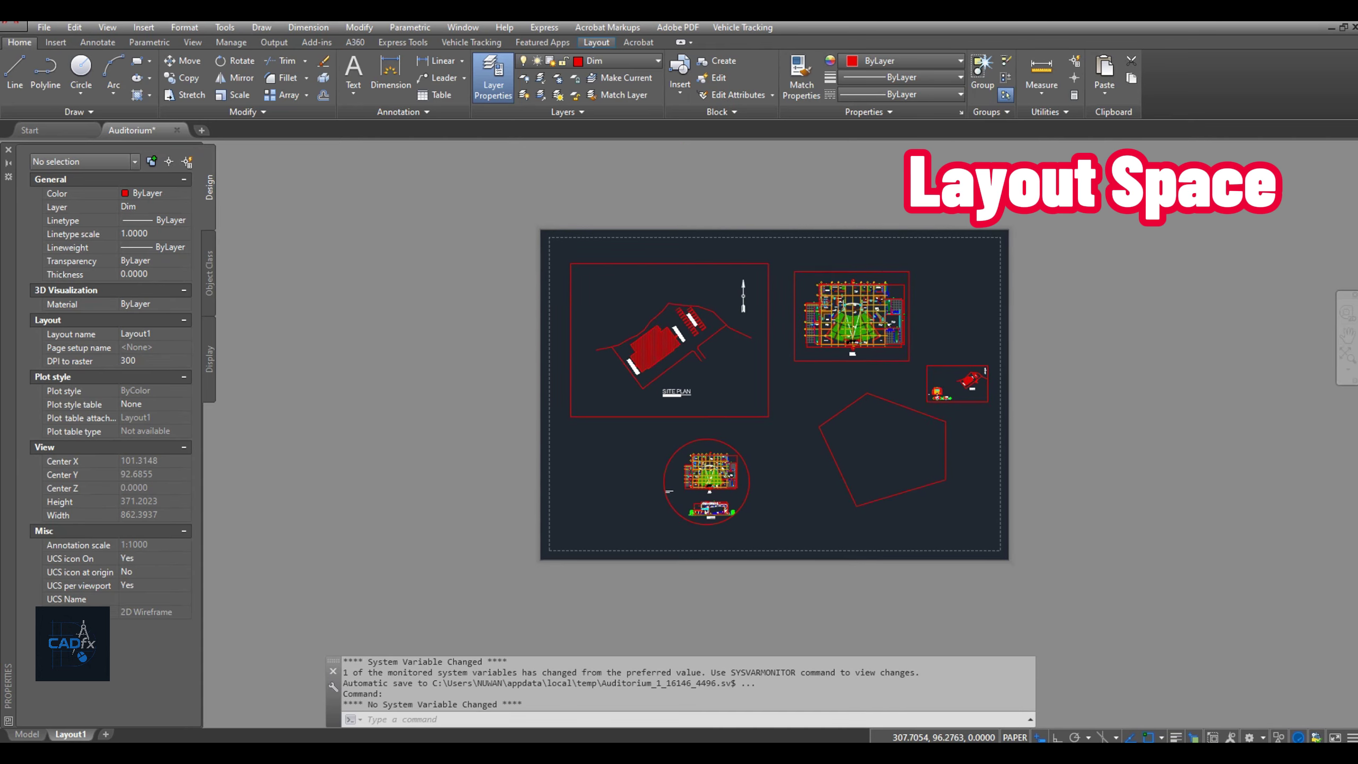
pyautogui.scroll(-5, 782, 436)
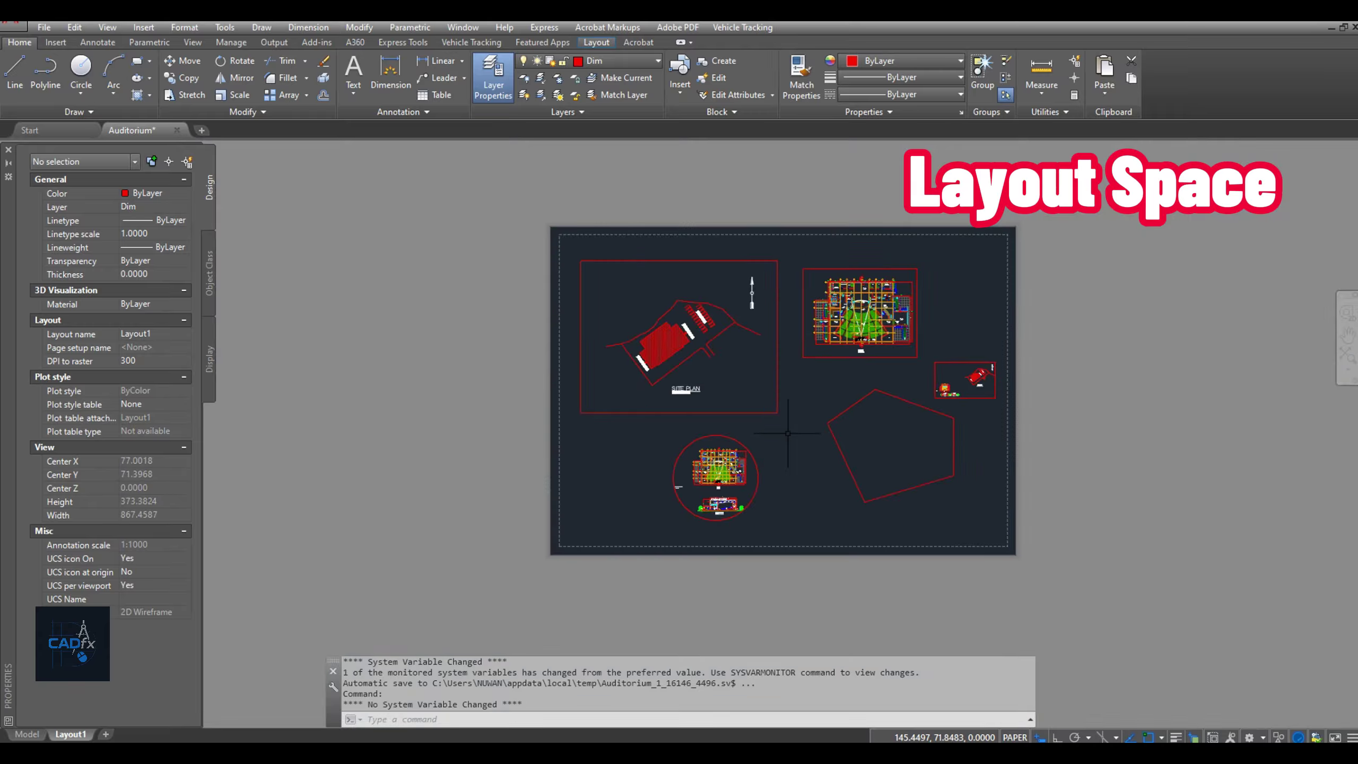
pyautogui.moveTo(79, 737)
pyautogui.hotkey('ctrl', 'p')
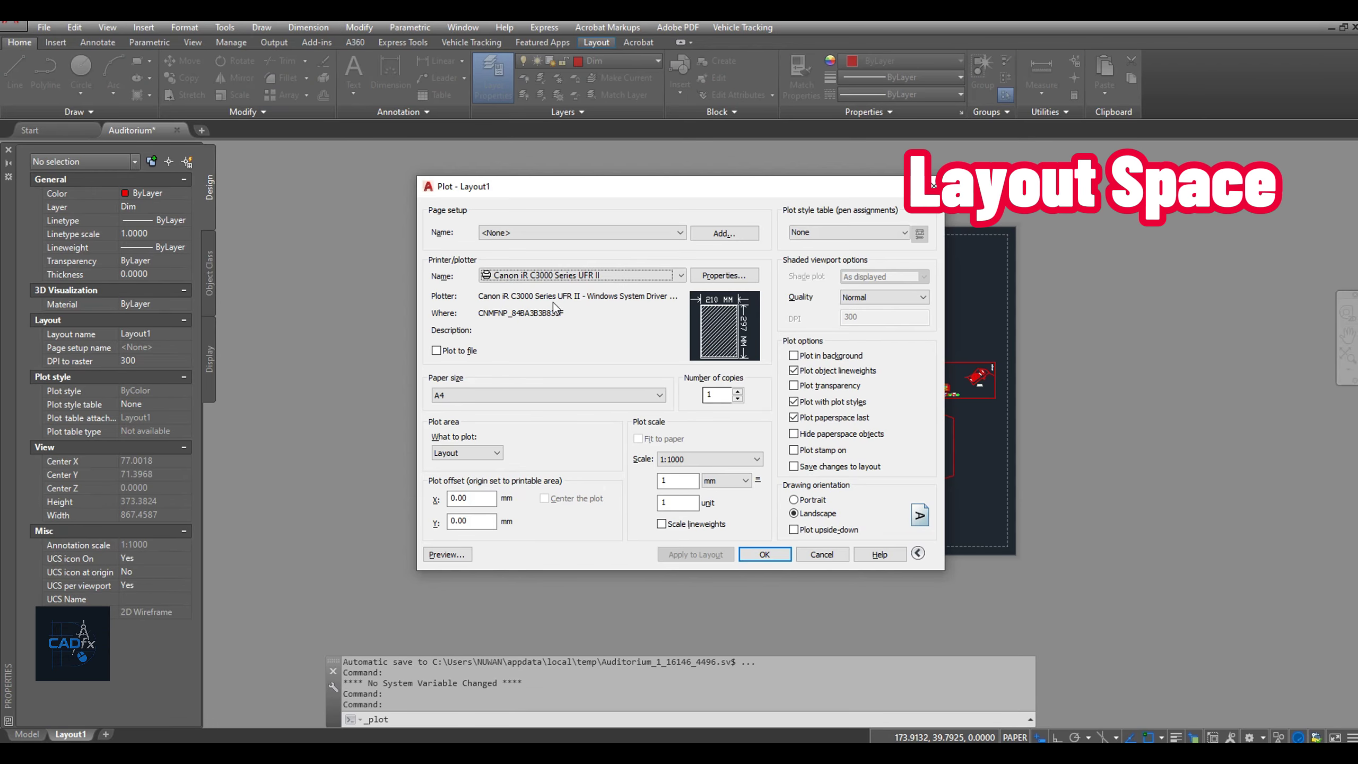
pyautogui.click(822, 554)
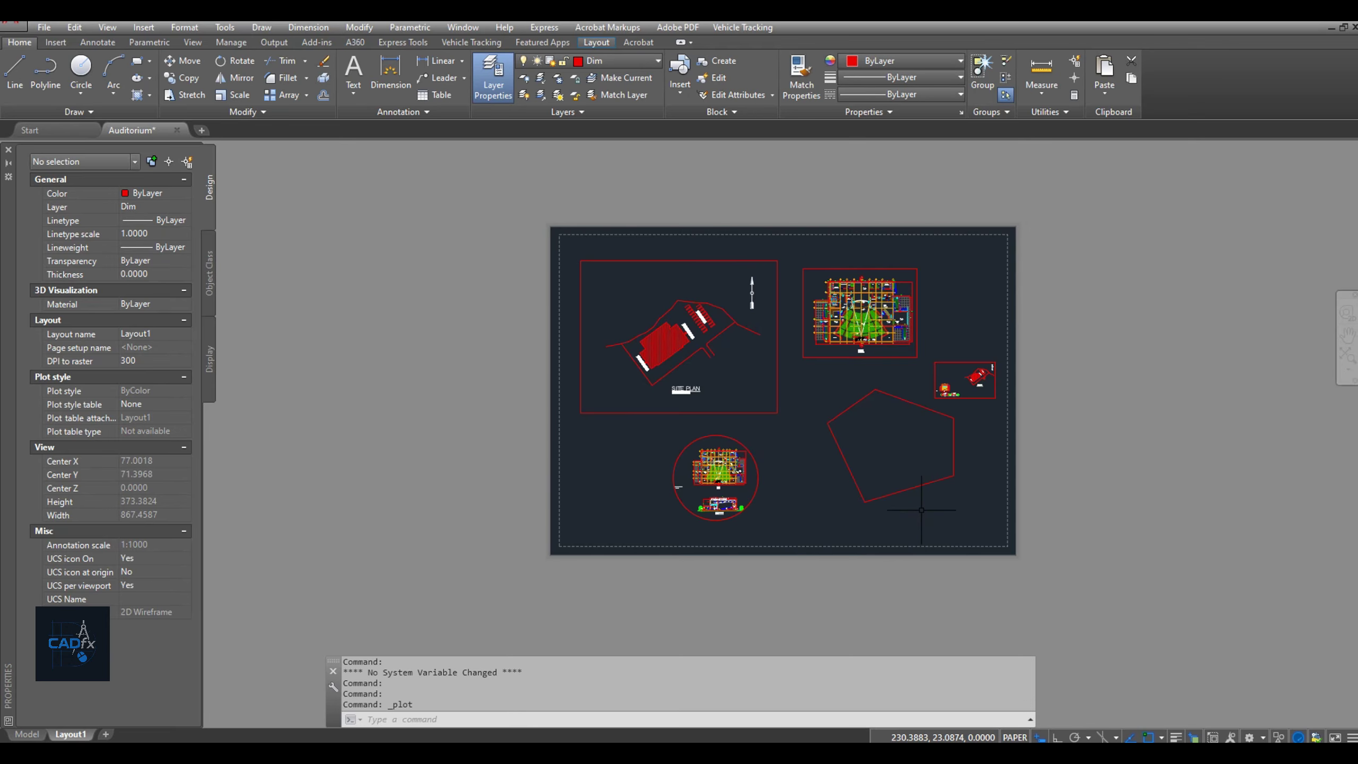
# Inspect the site plan's scale label, activate the site plan viewport to zoom in it, and return to paper space
pyautogui.scroll(4, 843, 323)
pyautogui.scroll(-4, 906, 339)
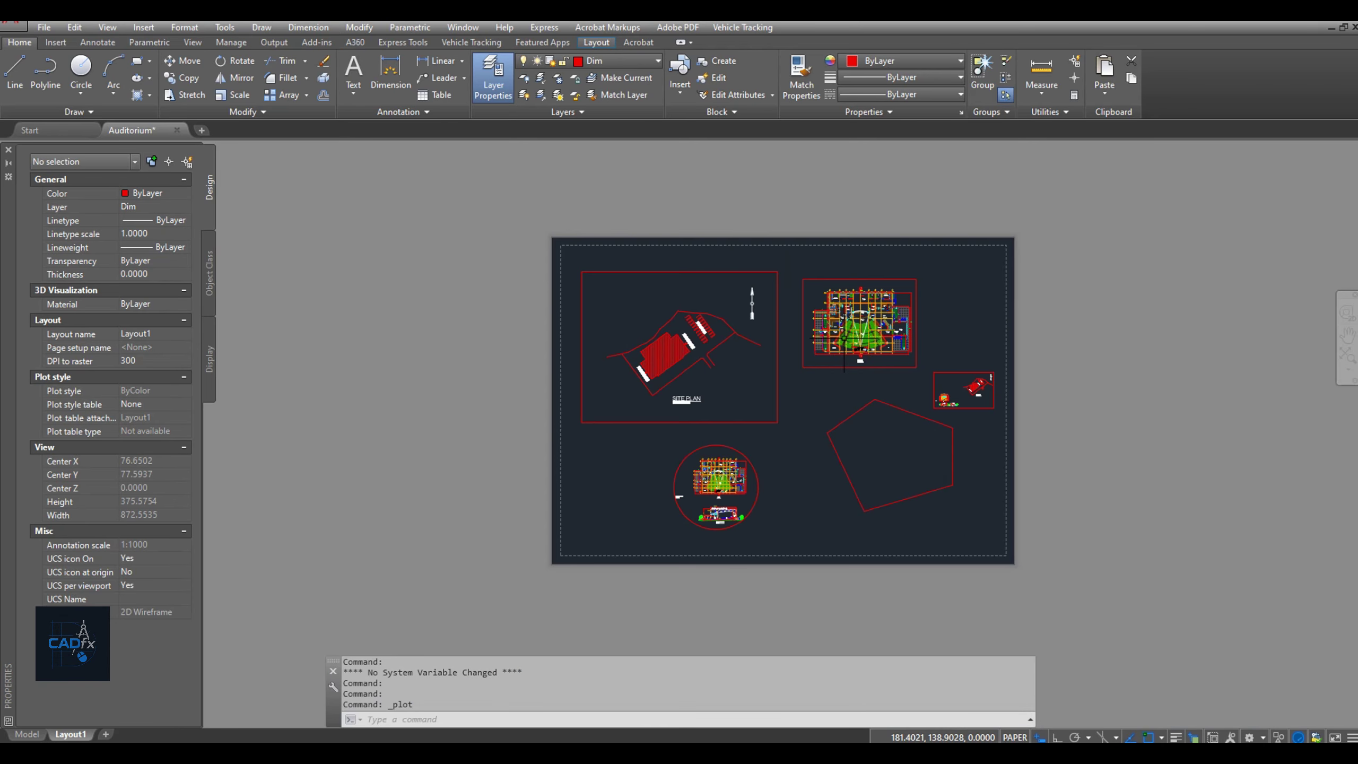
pyautogui.scroll(6, 673, 385)
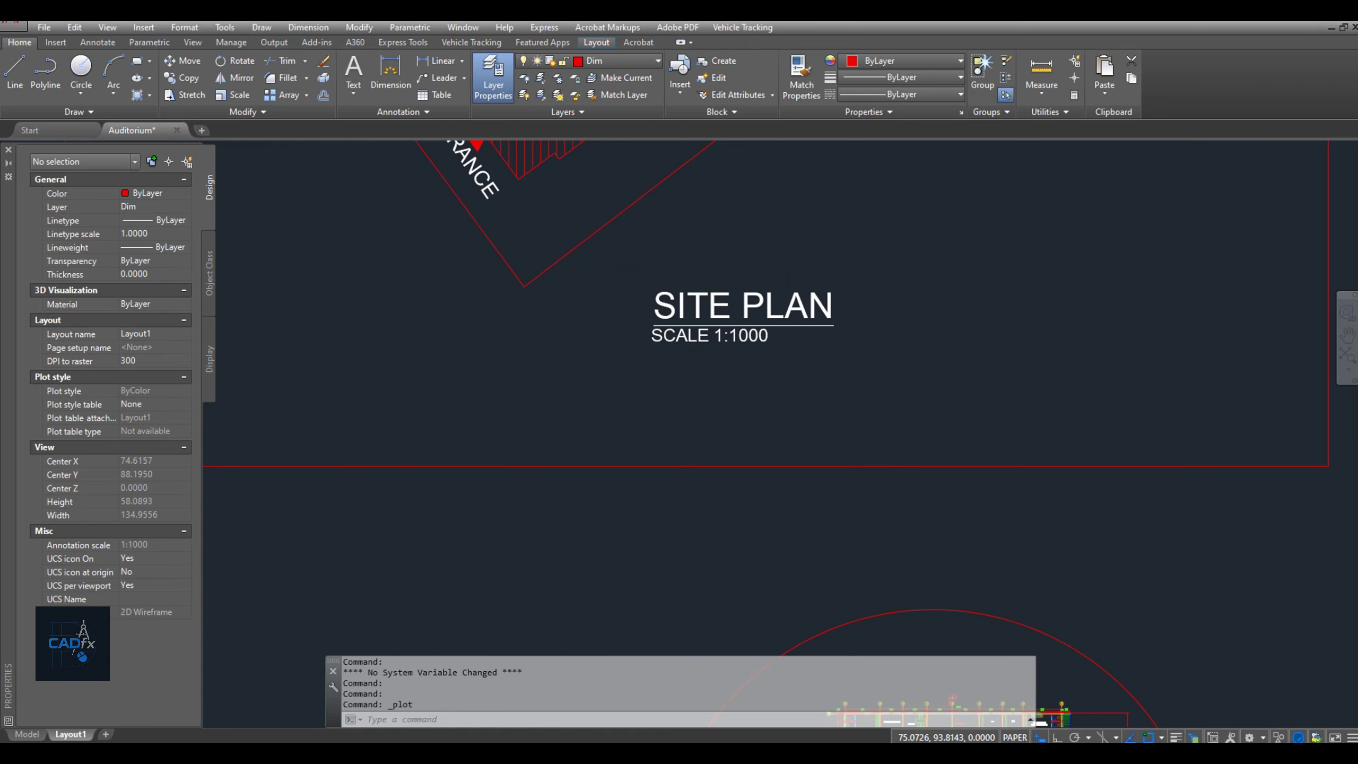
pyautogui.scroll(-3, 697, 387)
pyautogui.click(775, 370)
pyautogui.doubleClick(774, 370)
pyautogui.scroll(-4, 919, 373)
pyautogui.scroll(4, 919, 373)
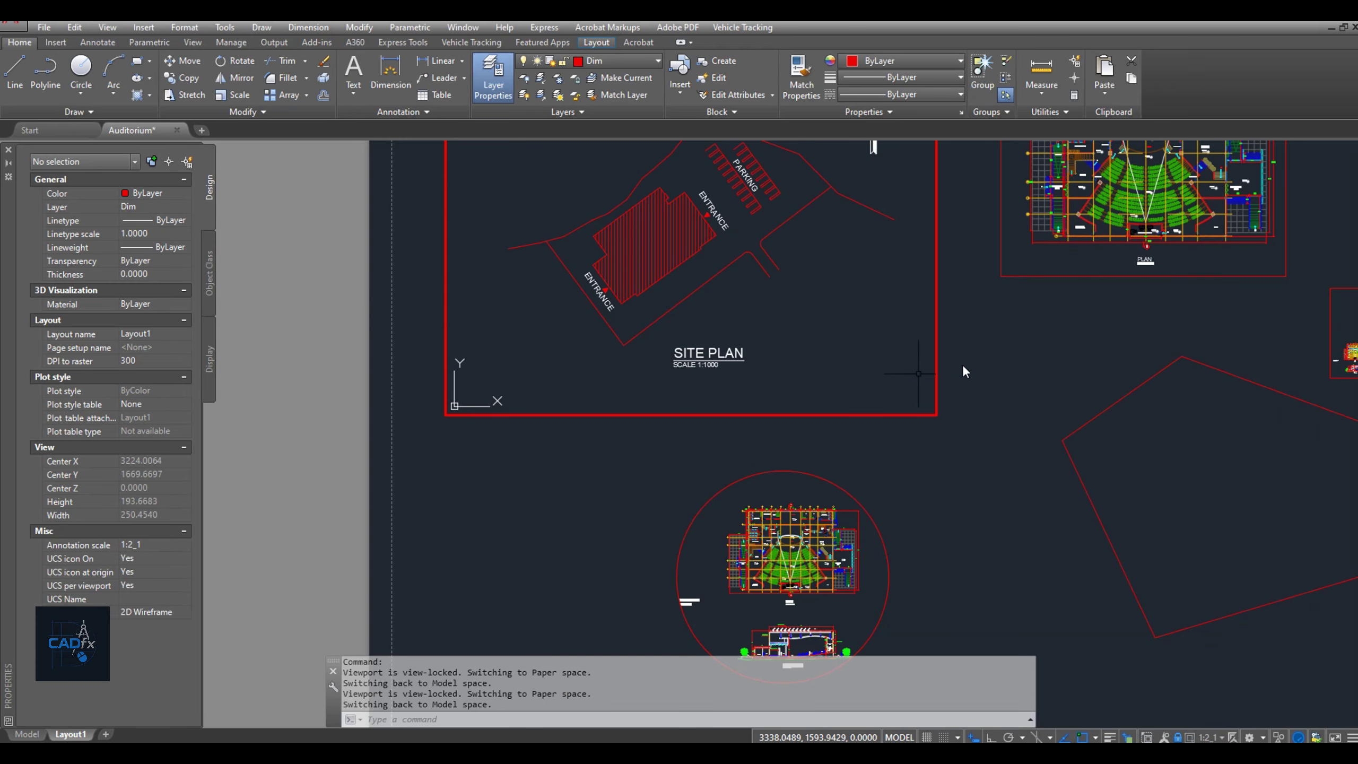
pyautogui.doubleClick(978, 365)
# Activate the auditorium plan viewport, zoom in it, and return to paper space
pyautogui.moveTo(1099, 289); pyautogui.dragTo(894, 389, button='middle')
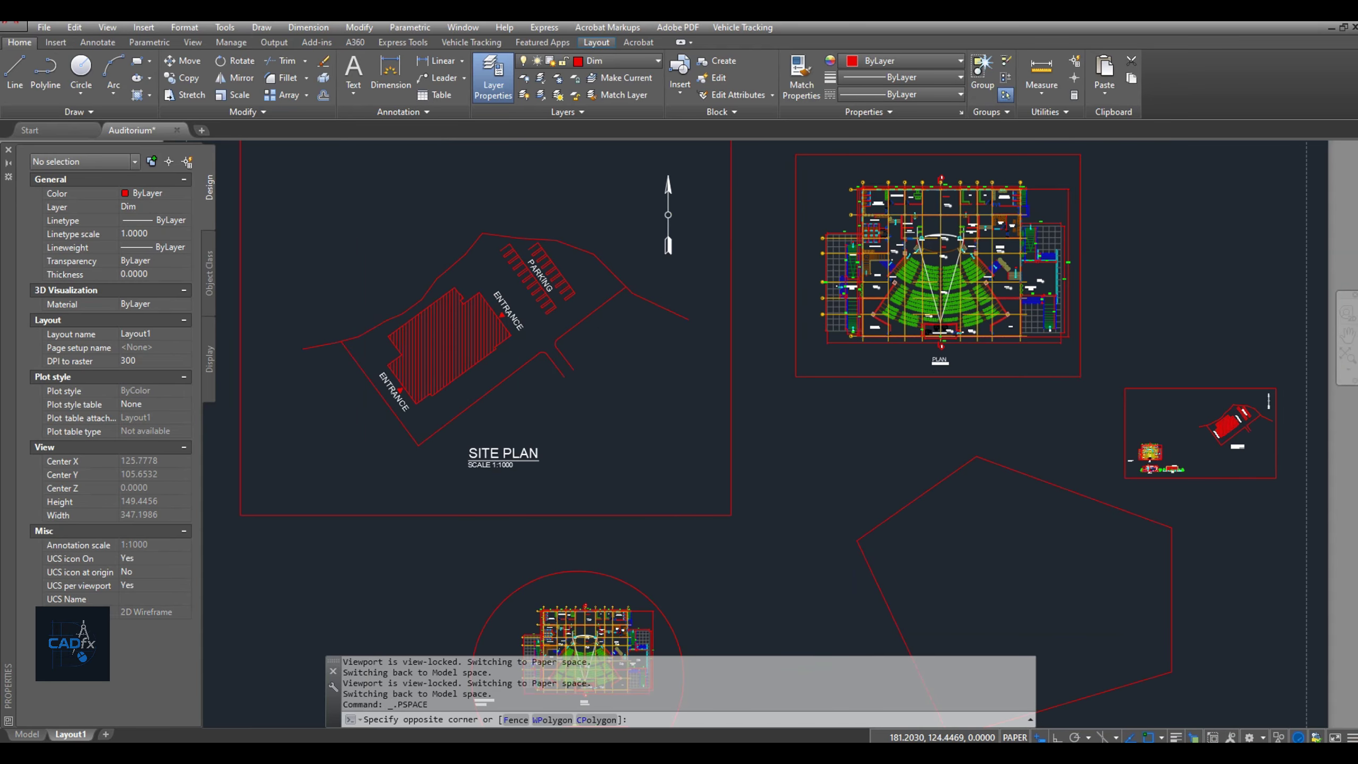
pyautogui.doubleClick(937, 360)
pyautogui.scroll(5, 939, 360)
pyautogui.scroll(-4, 958, 406)
pyautogui.doubleClick(957, 434)
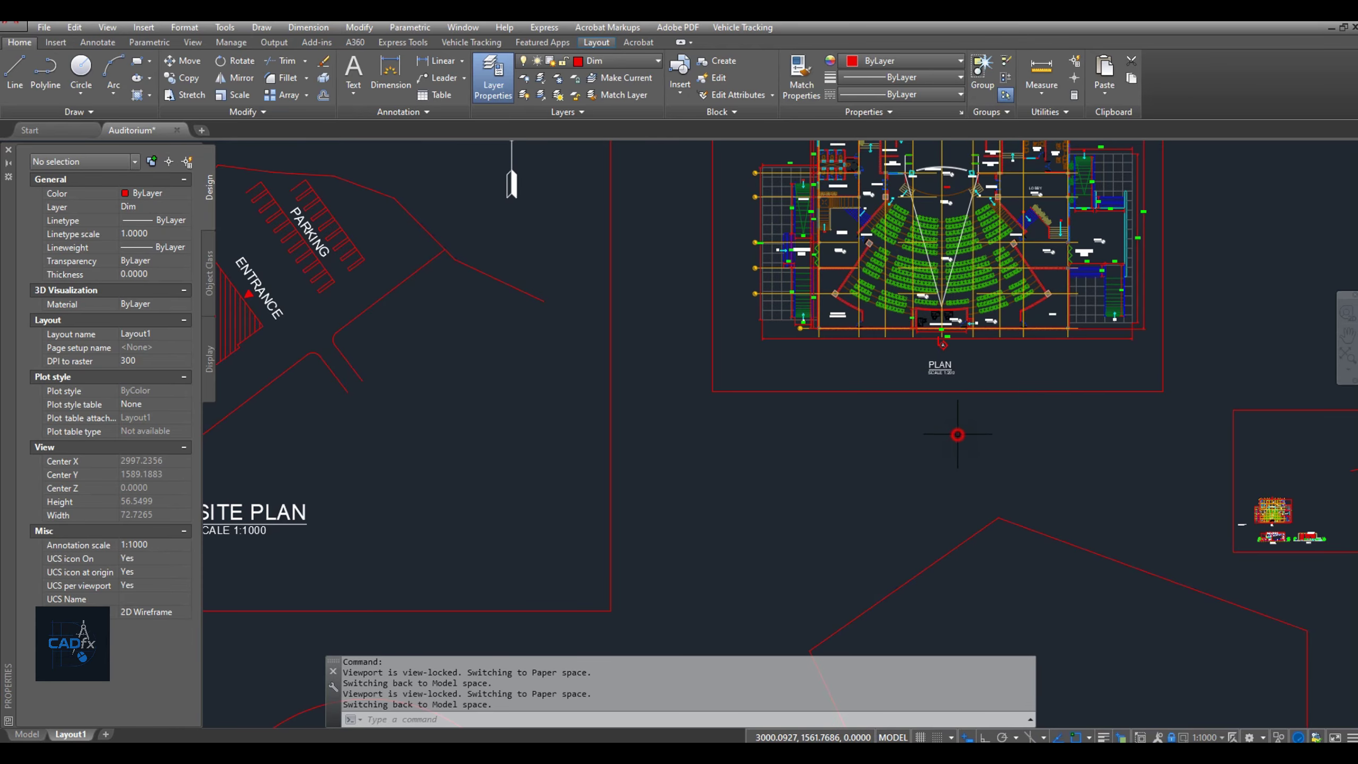
# Examine the pentagonal, small rectangular and circular viewports on the sheet, including the plan and section scale labels
pyautogui.moveTo(1006, 441); pyautogui.dragTo(903, 372, button='middle')
pyautogui.moveTo(1144, 435); pyautogui.dragTo(1060, 355, button='middle')
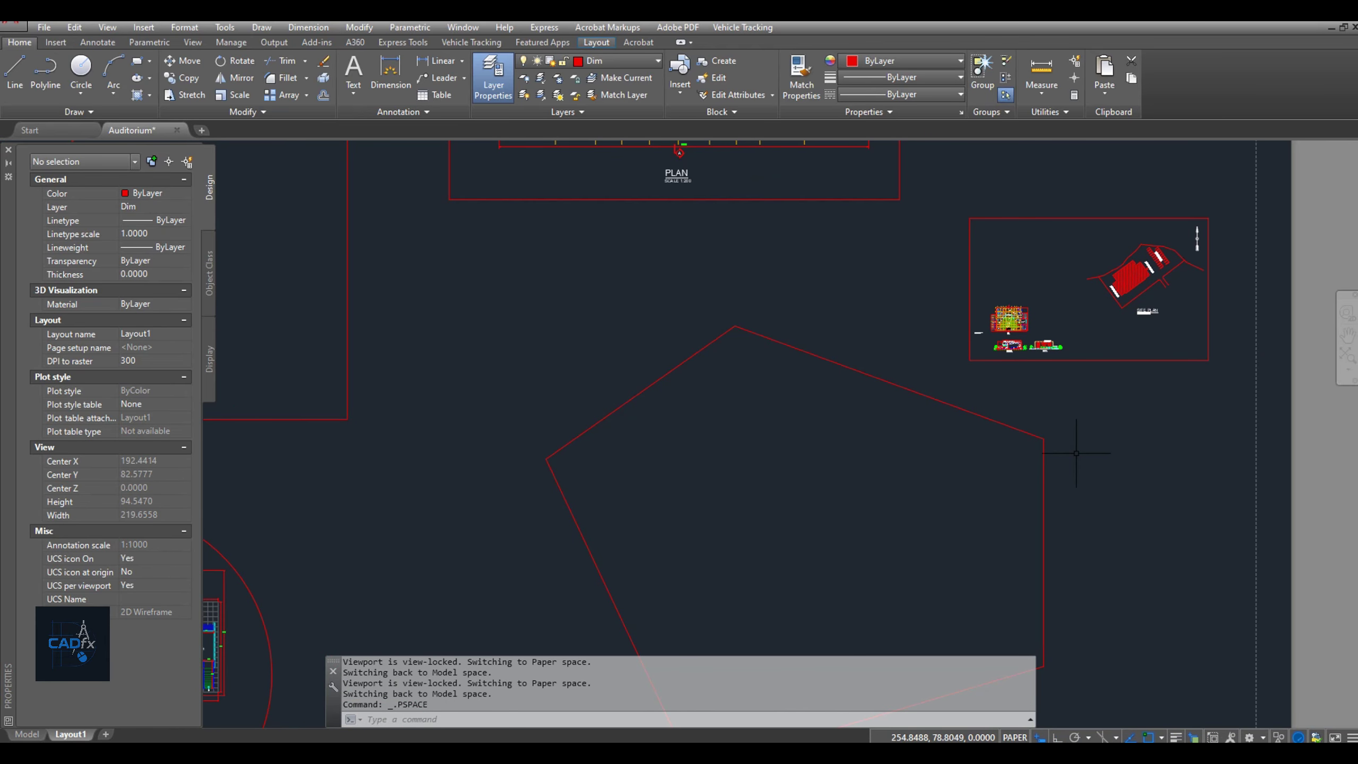
pyautogui.scroll(-5, 1076, 453)
pyautogui.scroll(1, 908, 449)
pyautogui.scroll(3, 777, 523)
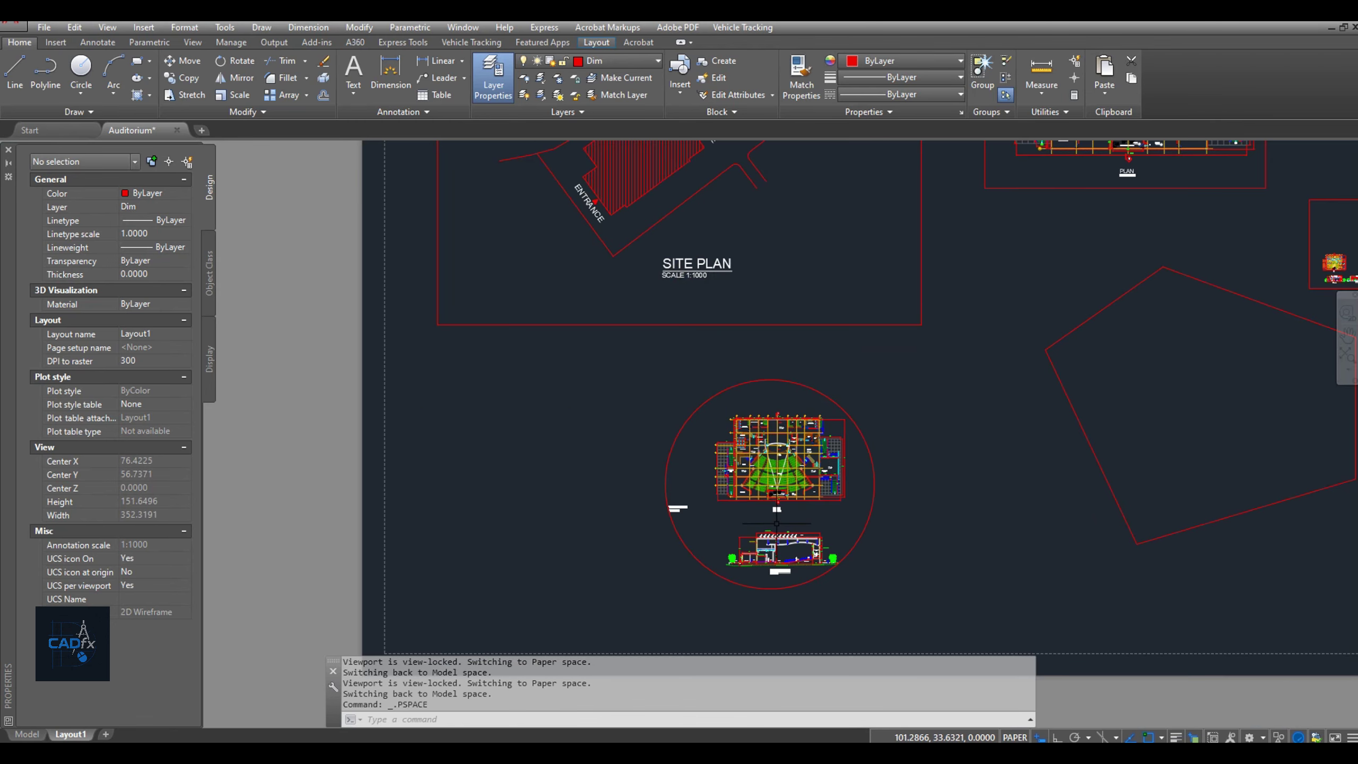
pyautogui.scroll(4, 777, 524)
pyautogui.scroll(2, 776, 530)
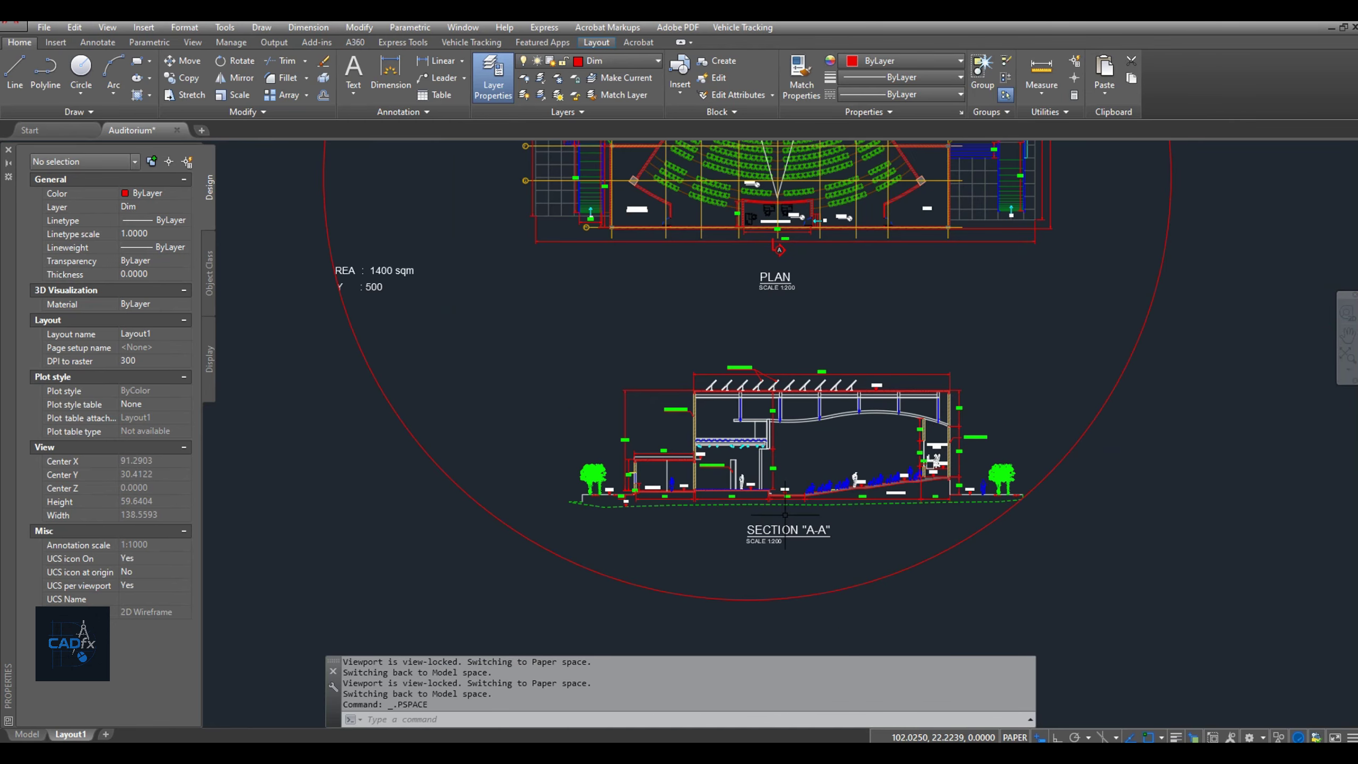
pyautogui.scroll(-5, 780, 529)
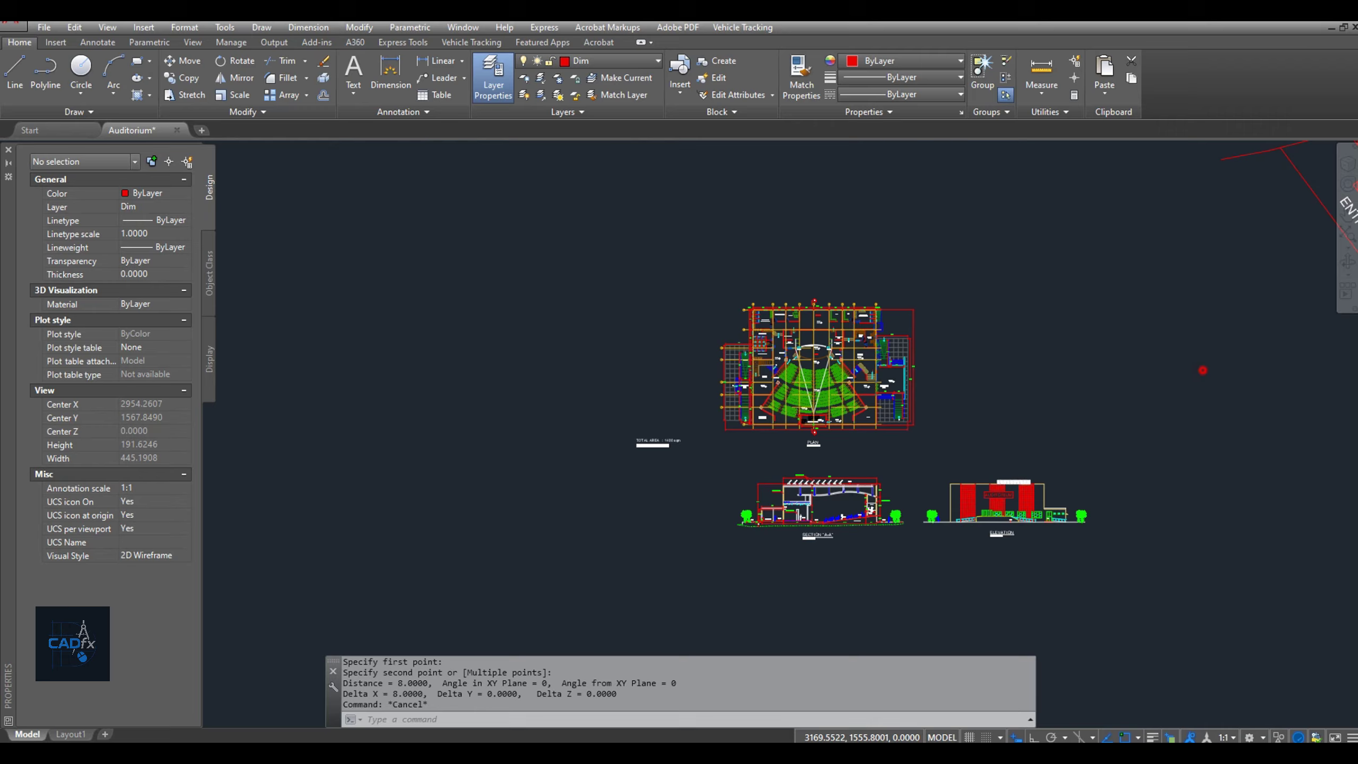
# Look over the auditorium plan, Section A-A and the elevation in model space
pyautogui.scroll(5, 806, 276)
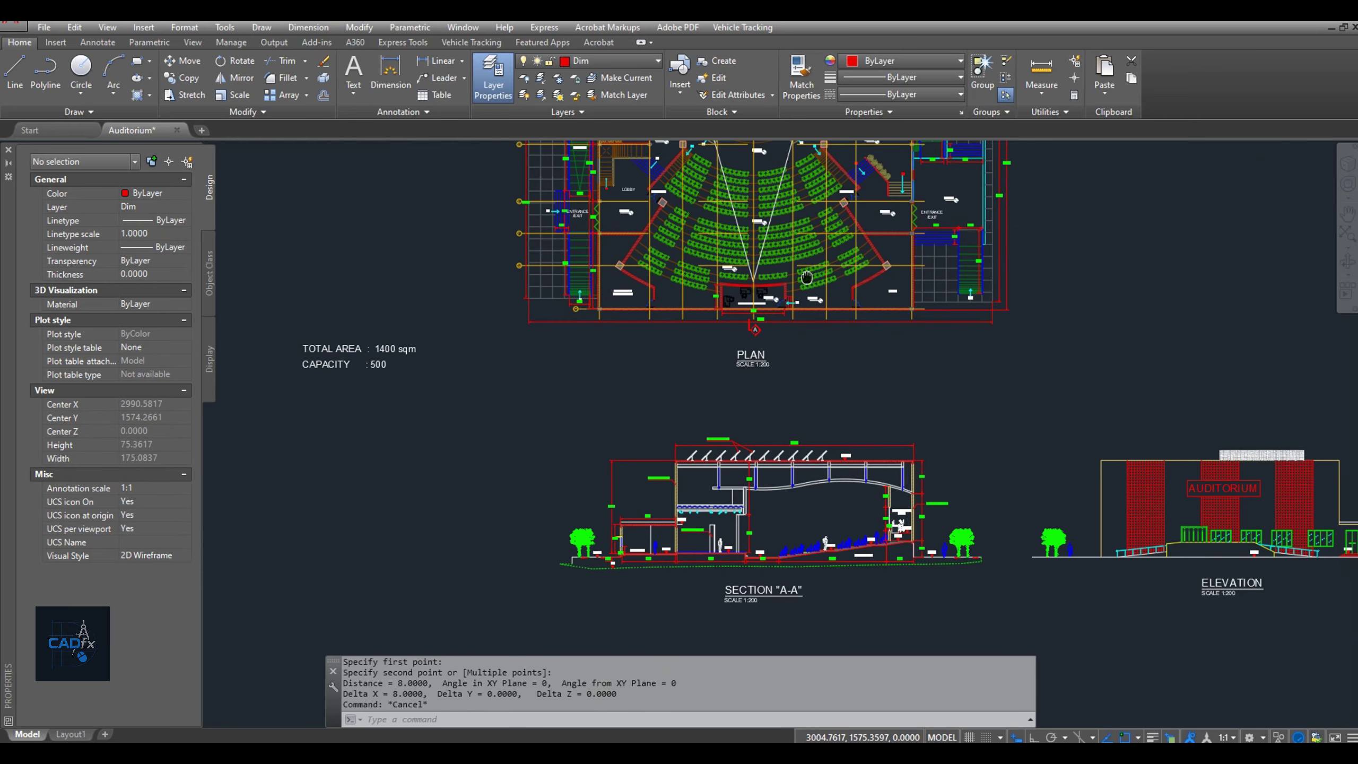
pyautogui.moveTo(806, 276); pyautogui.dragTo(605, 329, button='middle')
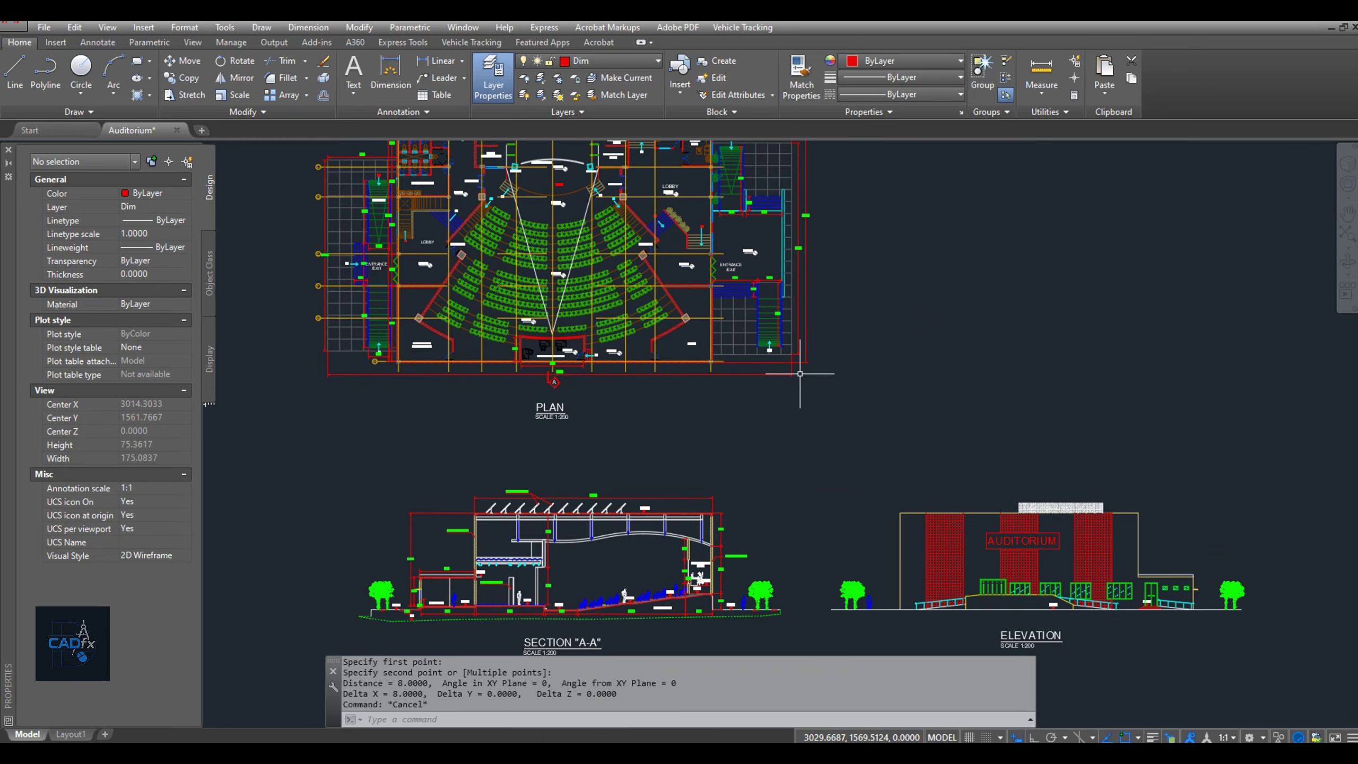
pyautogui.scroll(-2, 800, 374)
pyautogui.moveTo(801, 374); pyautogui.dragTo(826, 395, button='middle')
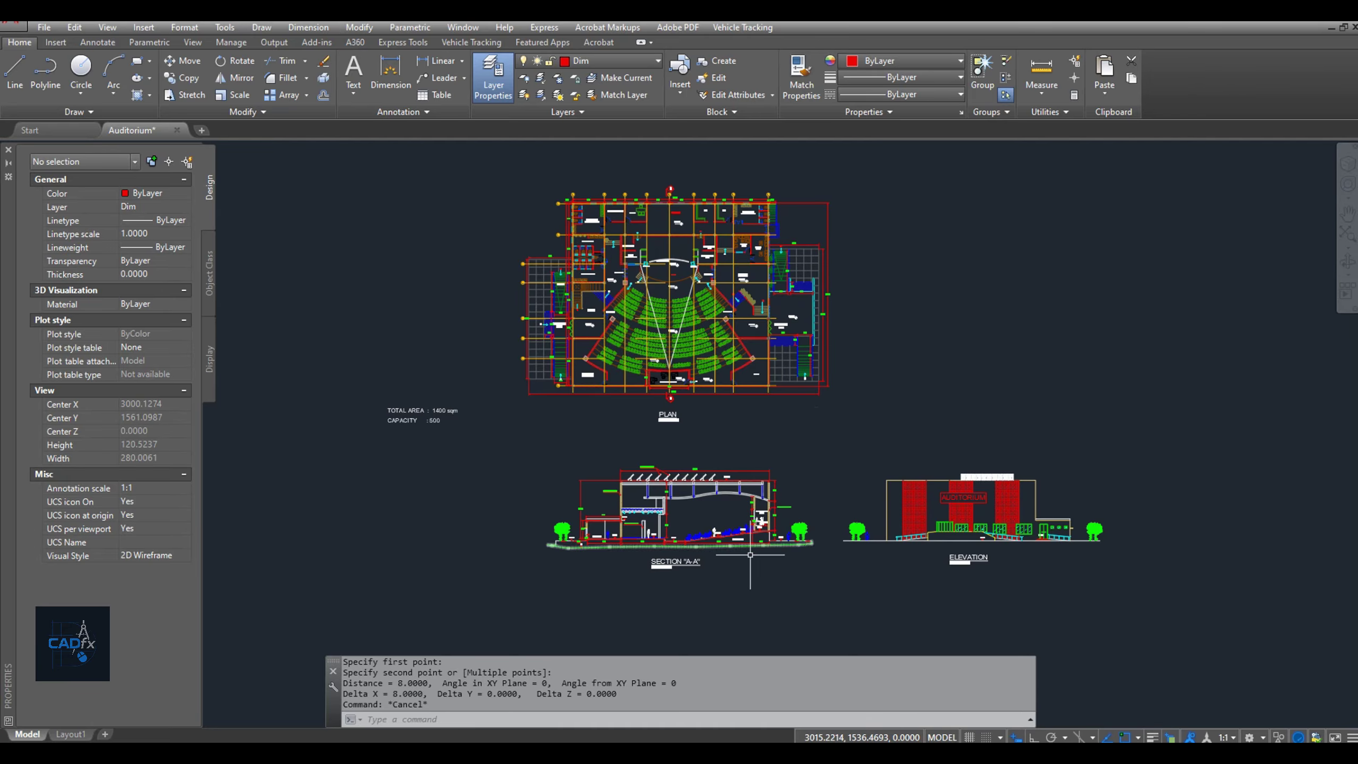
pyautogui.scroll(-4, 1005, 514)
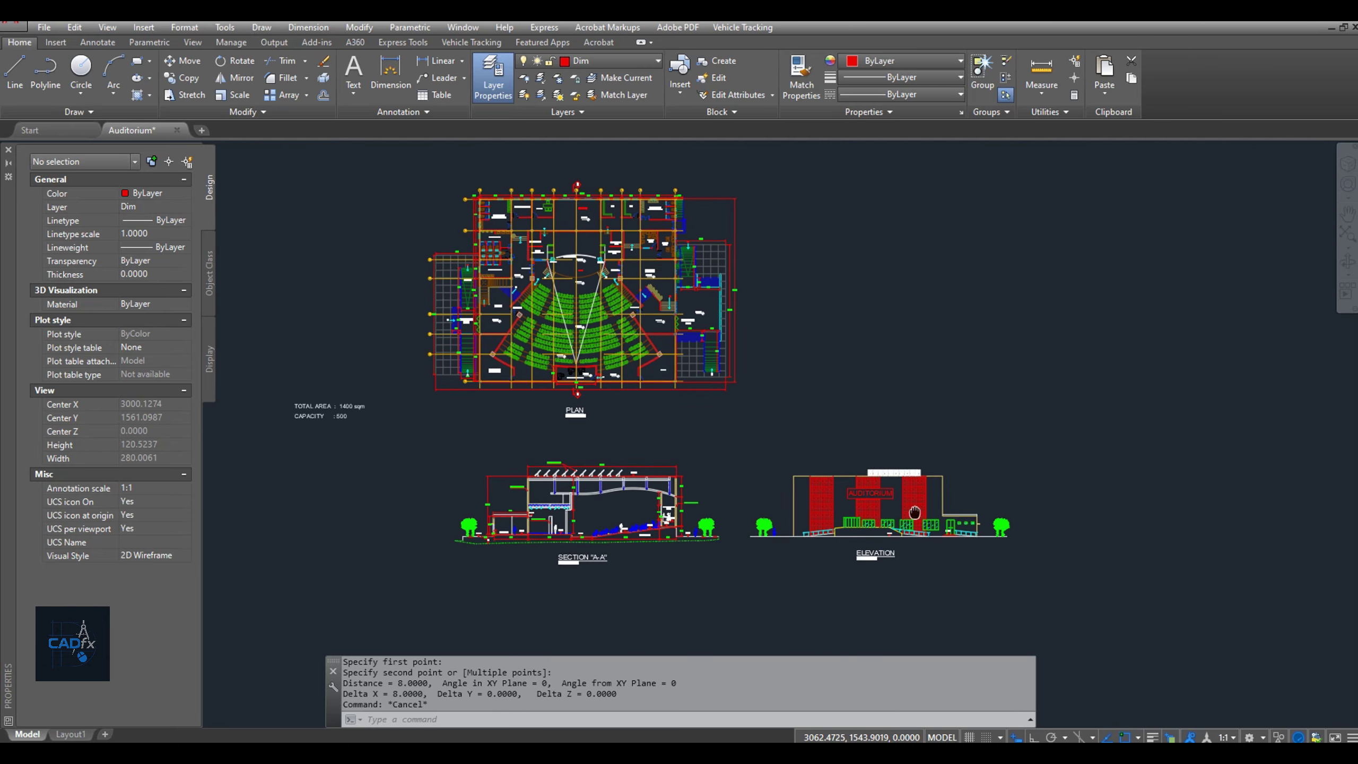
pyautogui.scroll(4, 1081, 440)
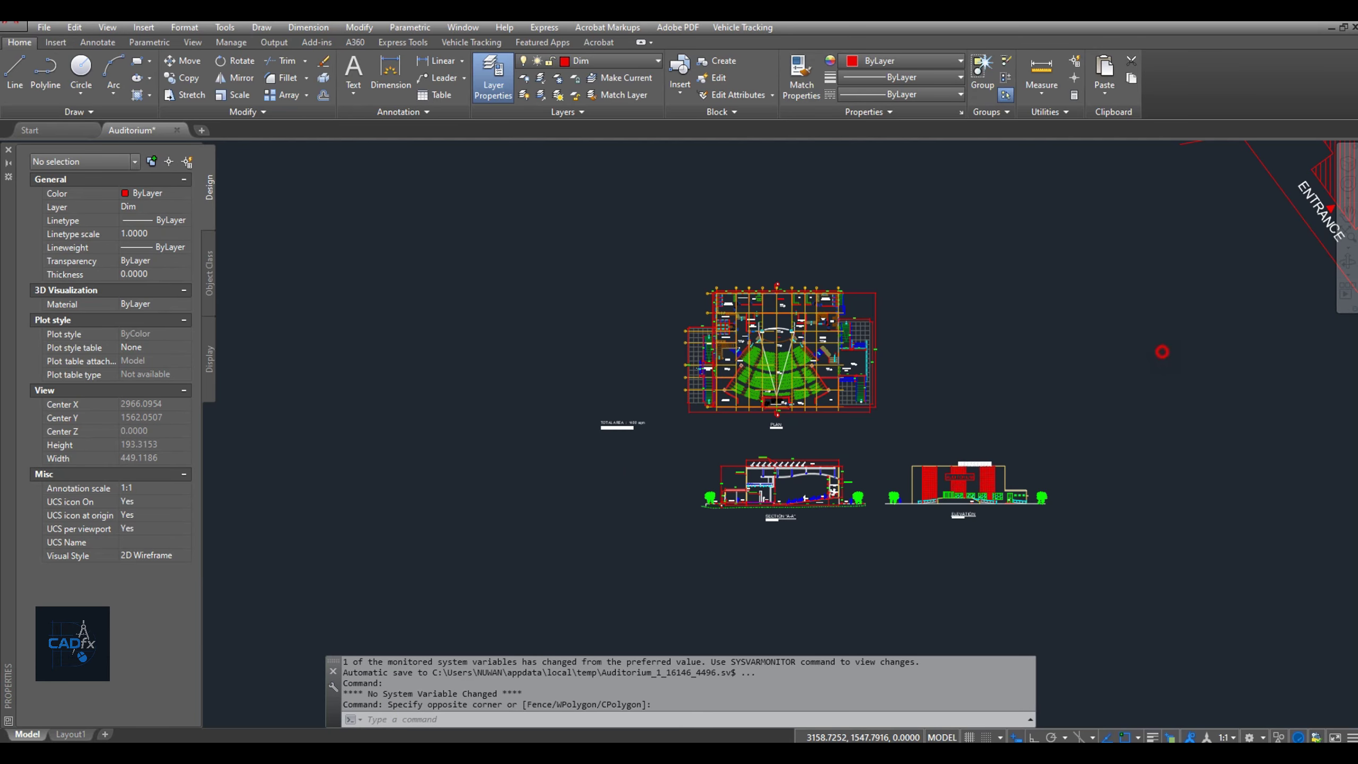
# Measure the width of the main control room between its horizontal dimension's endpoints on the plan
pyautogui.scroll(10, 651, 441)
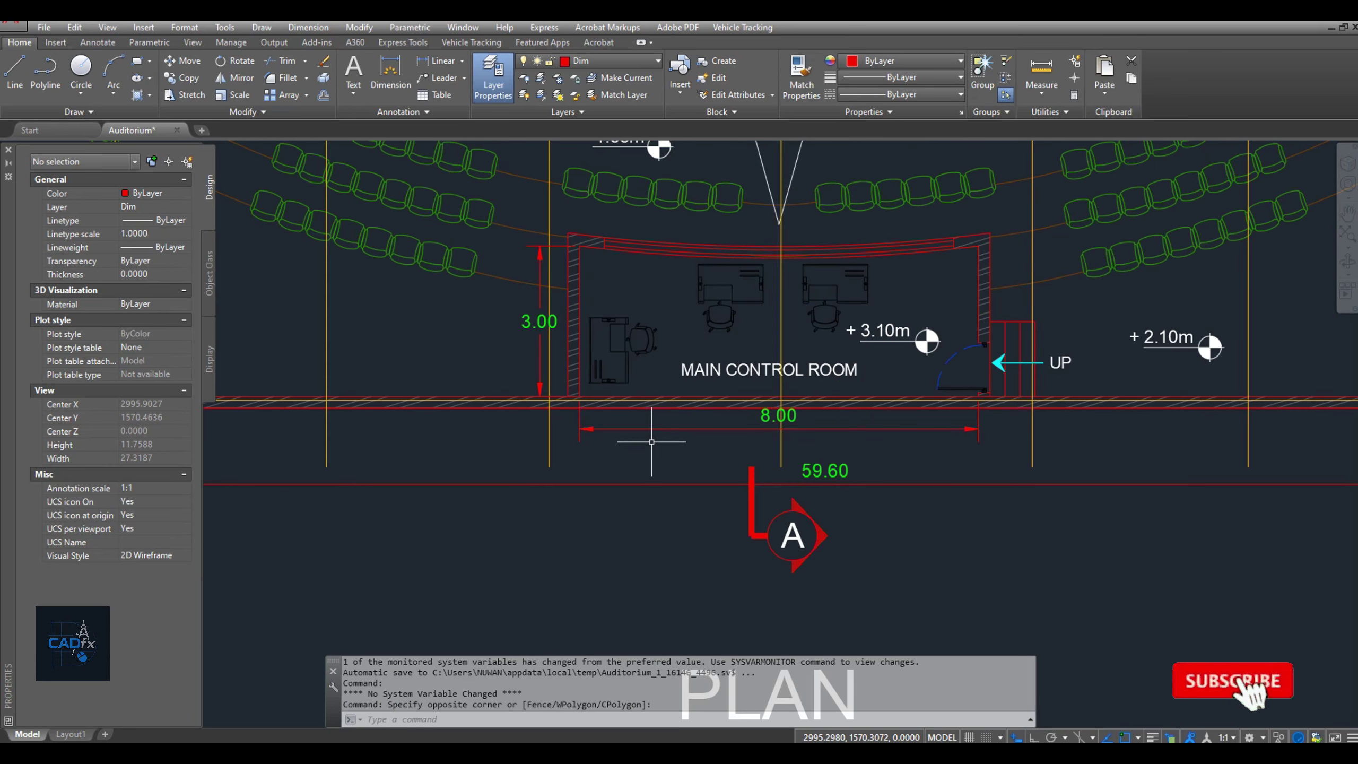
pyautogui.write('DI')
pyautogui.press('Return')
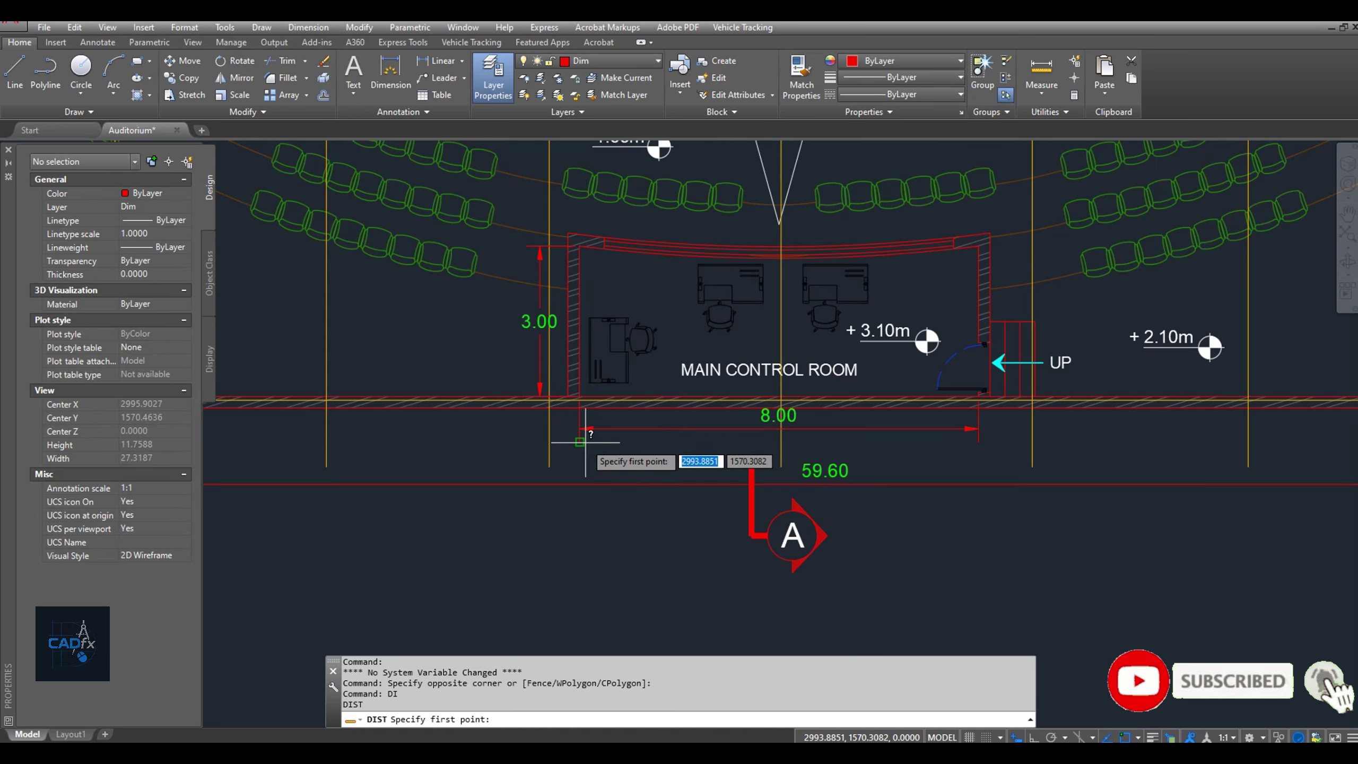
pyautogui.click(580, 442)
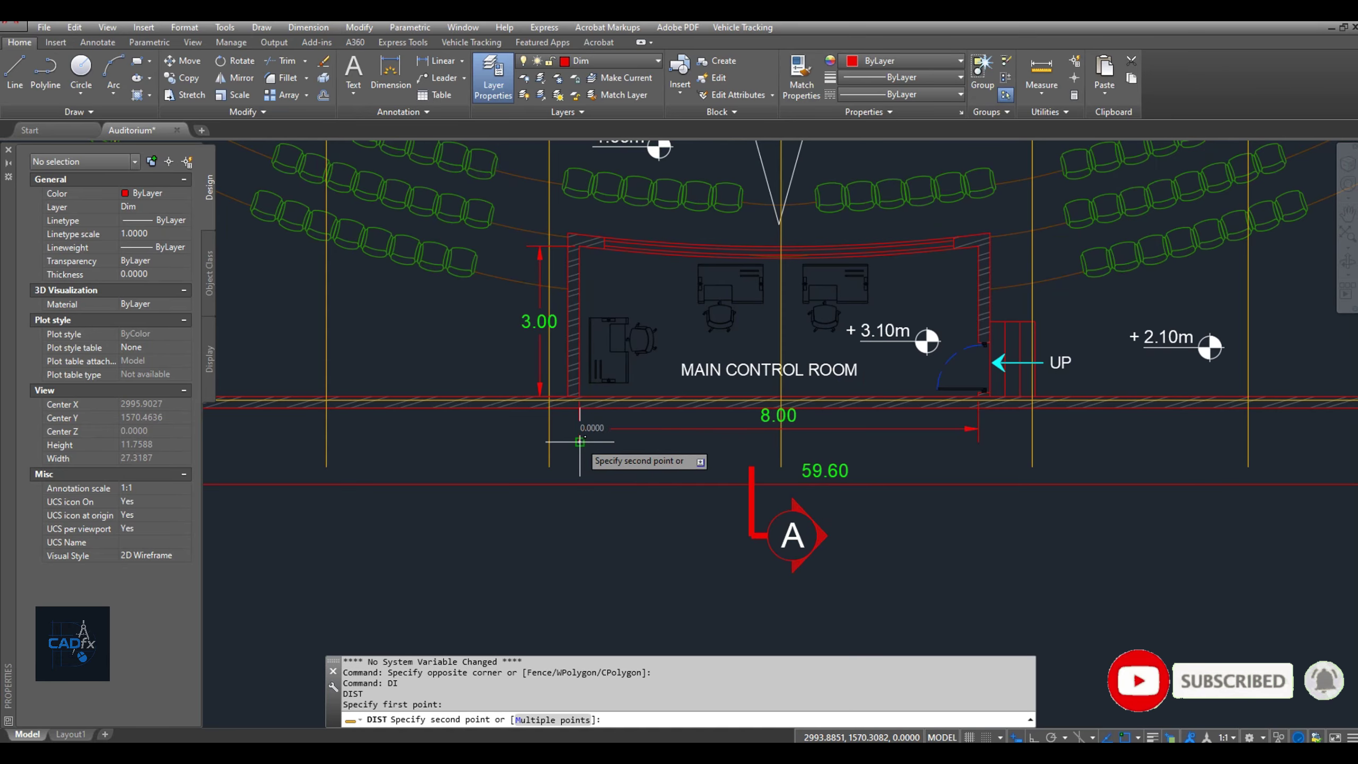
pyautogui.click(979, 441)
# Measure the height from the ceiling's end at the block wall up to the roof in Section A-A
pyautogui.scroll(-5, 979, 441)
pyautogui.moveTo(799, 506)
pyautogui.mouseDown(button='middle')
pyautogui.moveTo(737, 483)
pyautogui.moveTo(451, 548)
pyautogui.mouseUp(button='middle')
pyautogui.scroll(-4, 828, 422)
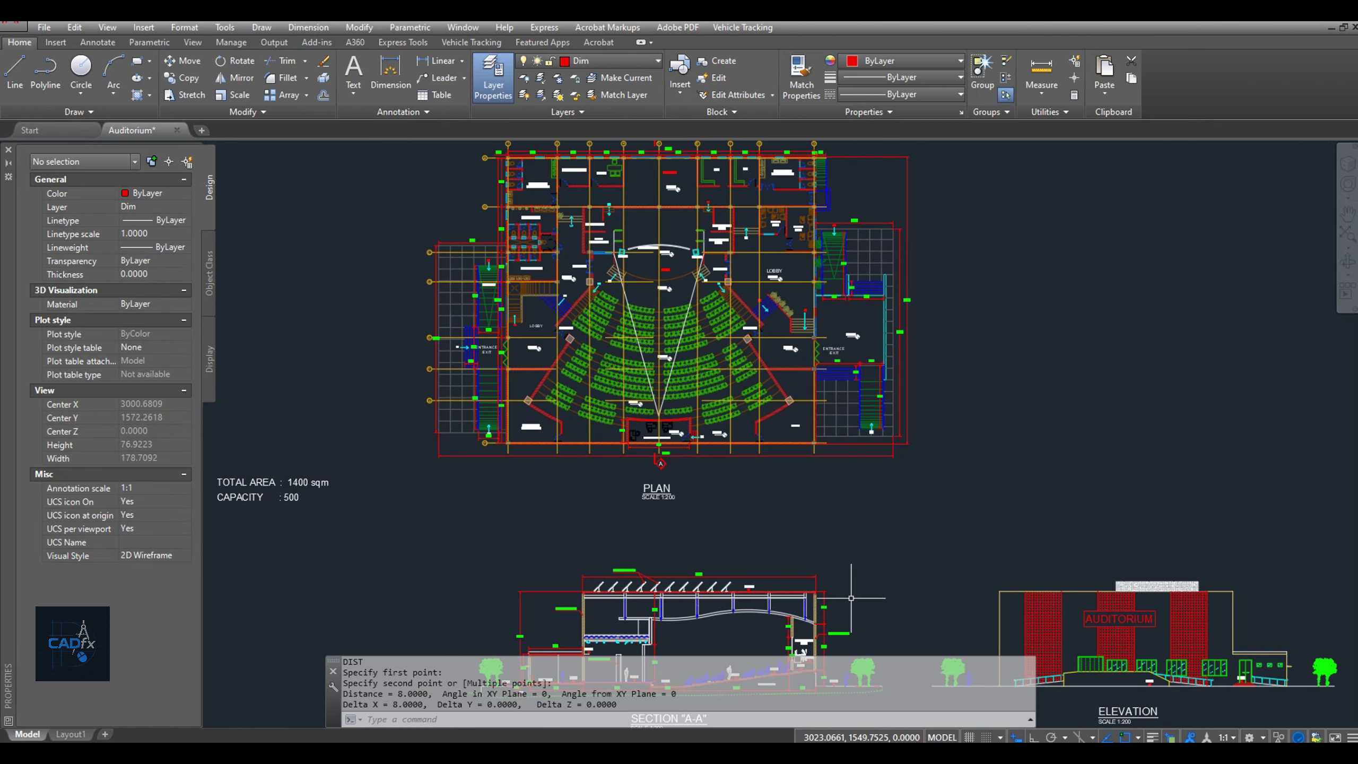
pyautogui.scroll(6, 852, 598)
pyautogui.press('Return')
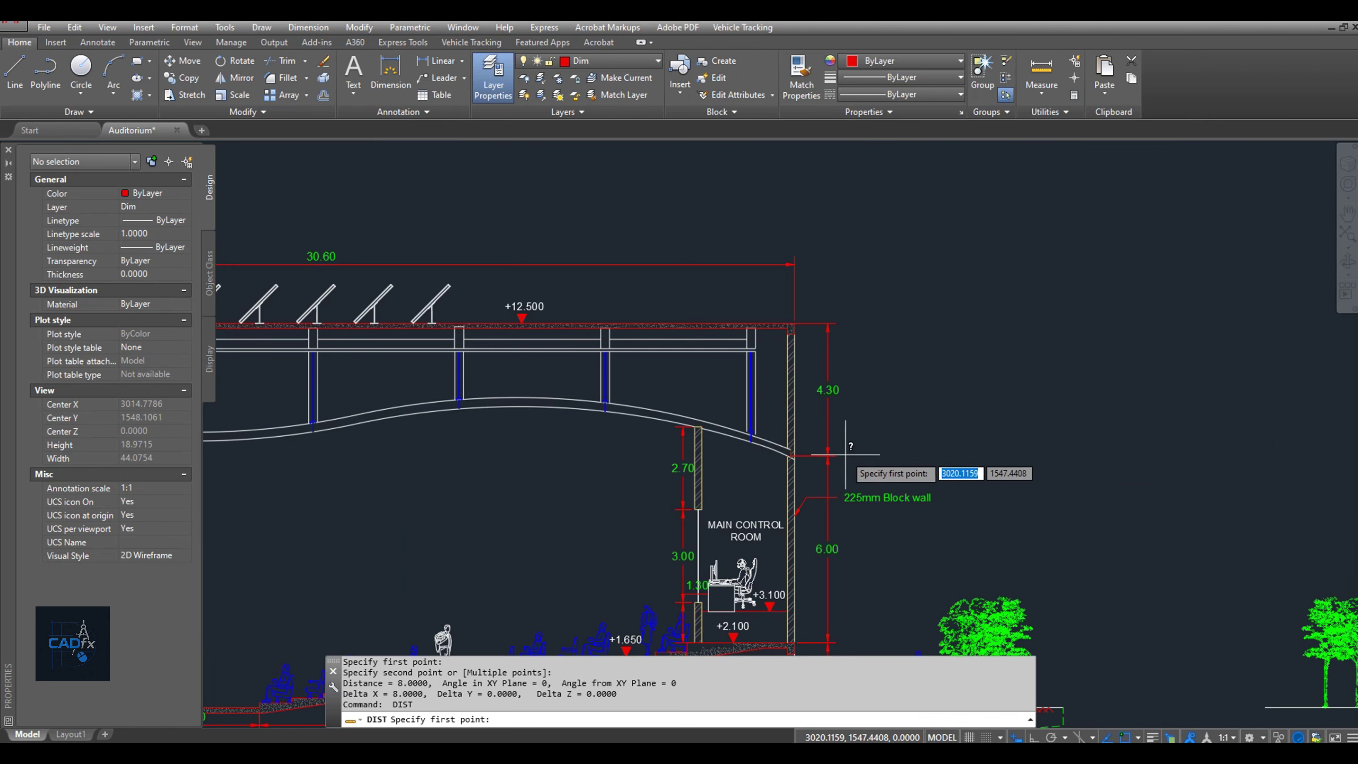
pyautogui.click(792, 456)
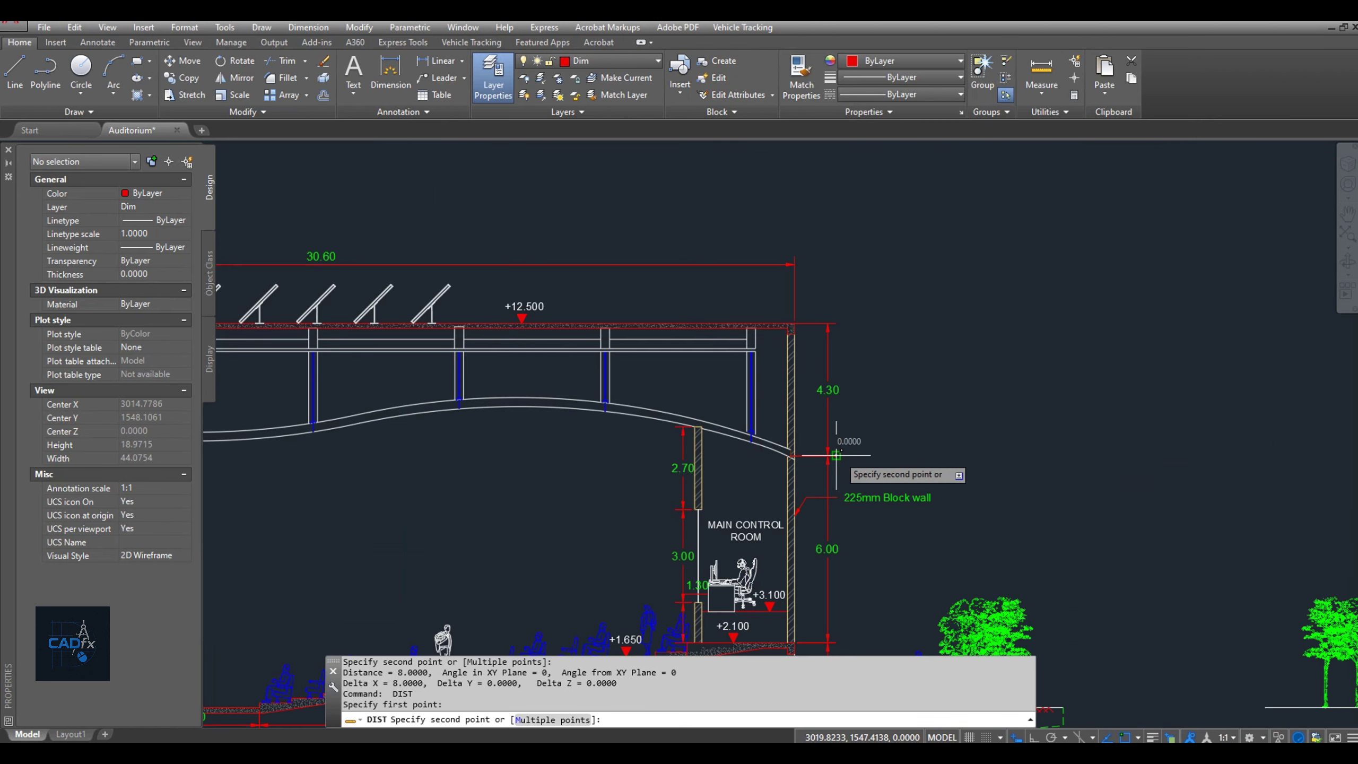
pyautogui.click(836, 323)
pyautogui.press('Escape')
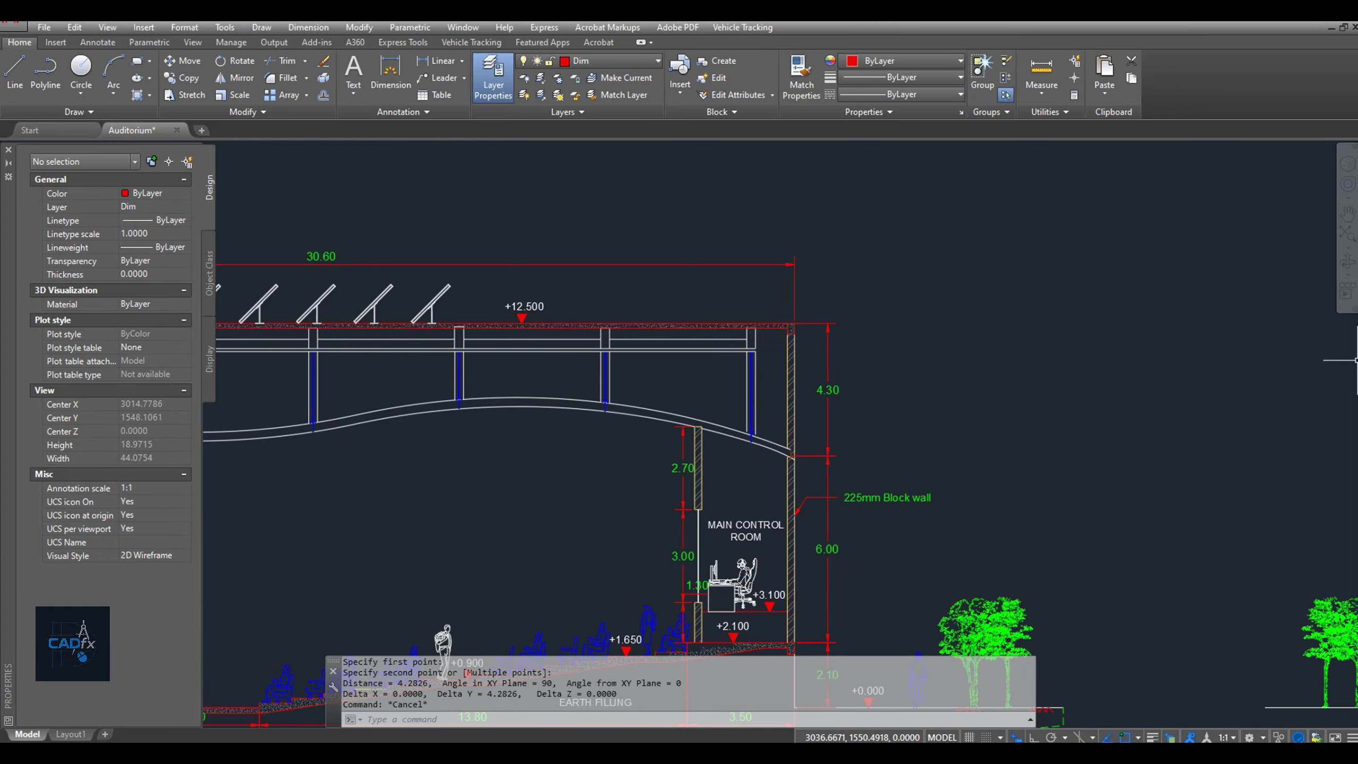
# Switch to Layout1 and look over its sheet and viewports
pyautogui.click(73, 736)
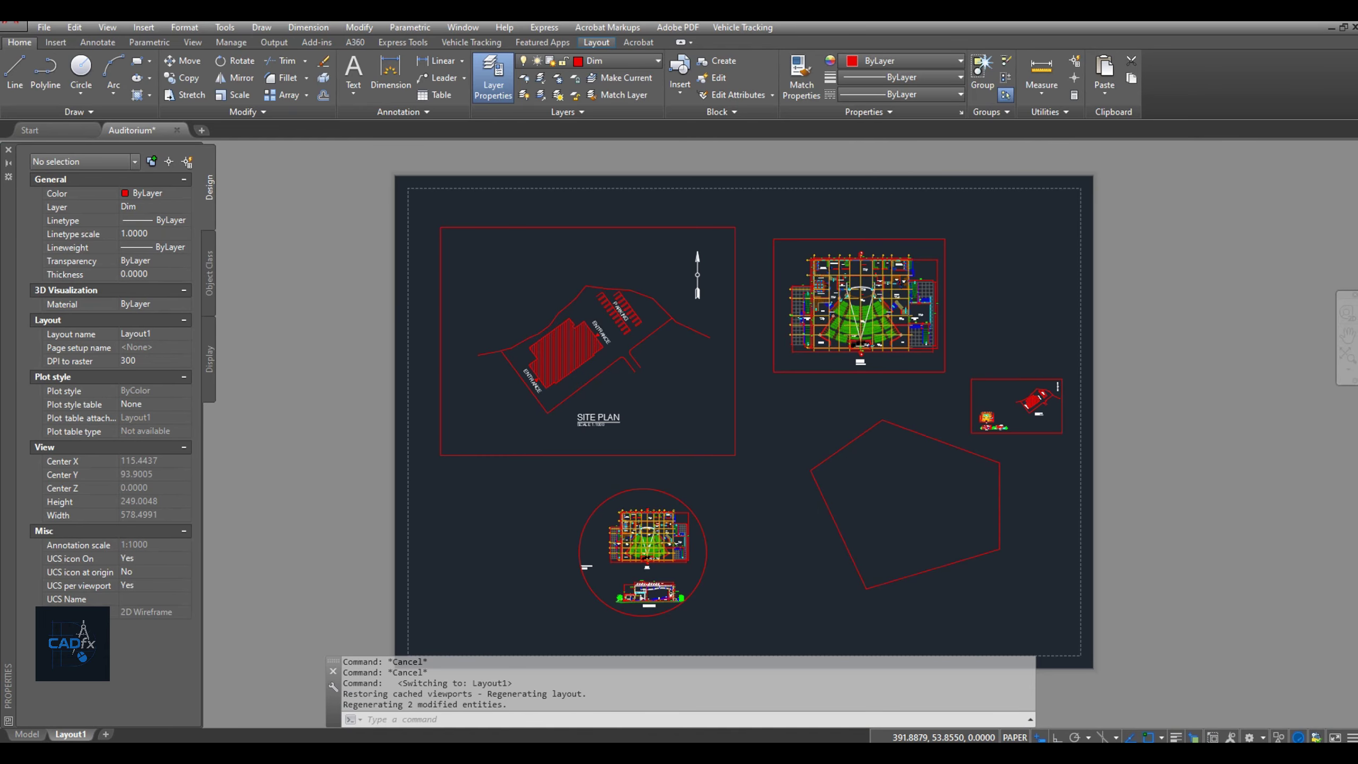
pyautogui.moveTo(785, 462)
pyautogui.mouseDown(button='middle')
pyautogui.moveTo(814, 411)
pyautogui.moveTo(774, 476)
pyautogui.moveTo(754, 454)
pyautogui.mouseUp(button='middle')
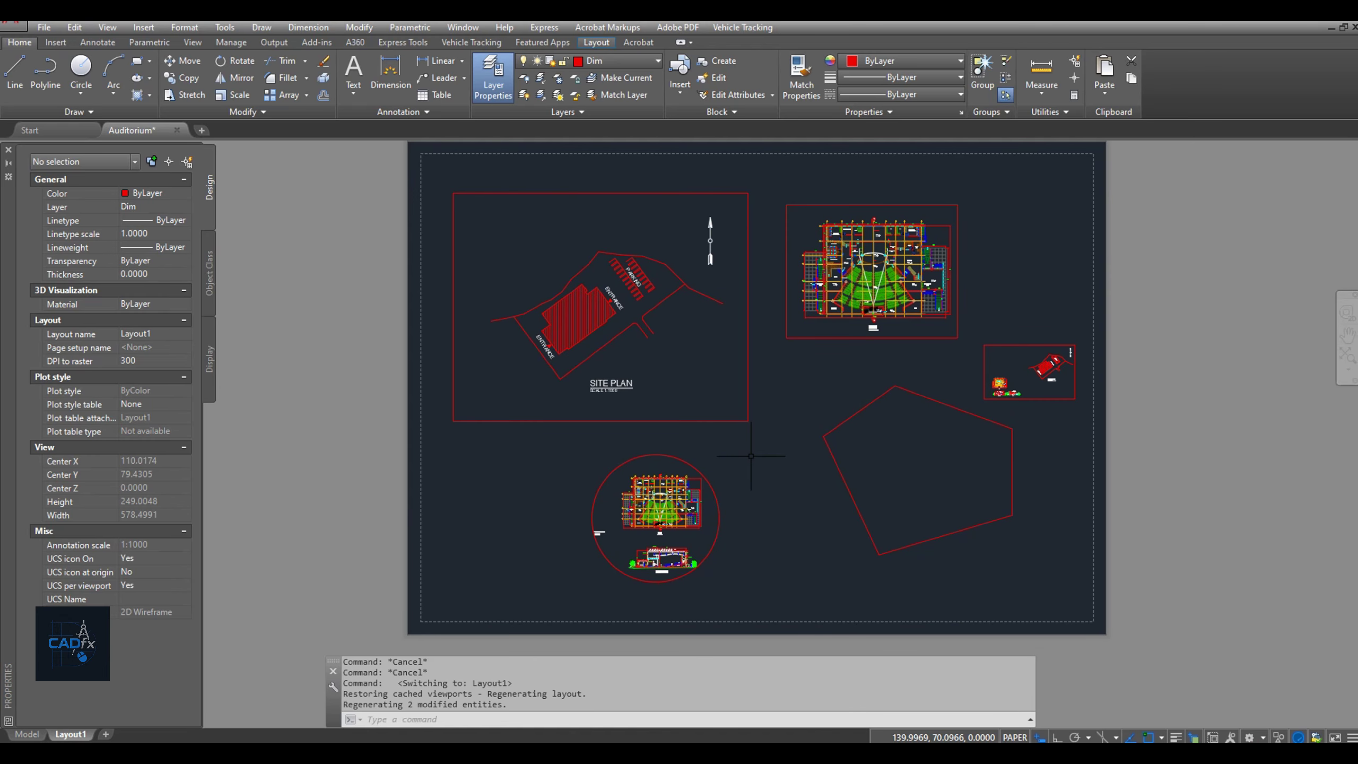
pyautogui.moveTo(77, 736)
pyautogui.moveTo(1180, 365); pyautogui.dragTo(1168, 398, button='middle')
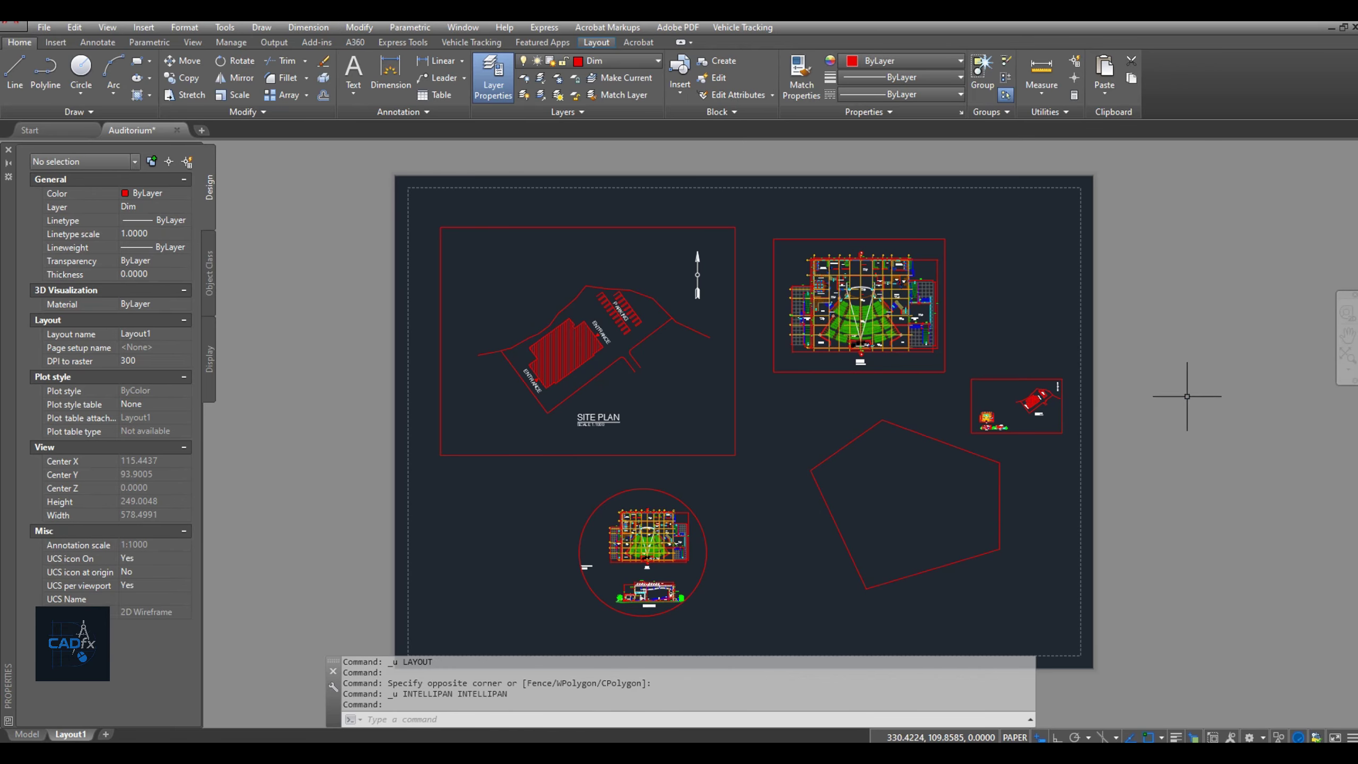
# Create a new layout with the LAYOUT command's New option, accepting the suggested name Layout2
pyautogui.write('LAYON')
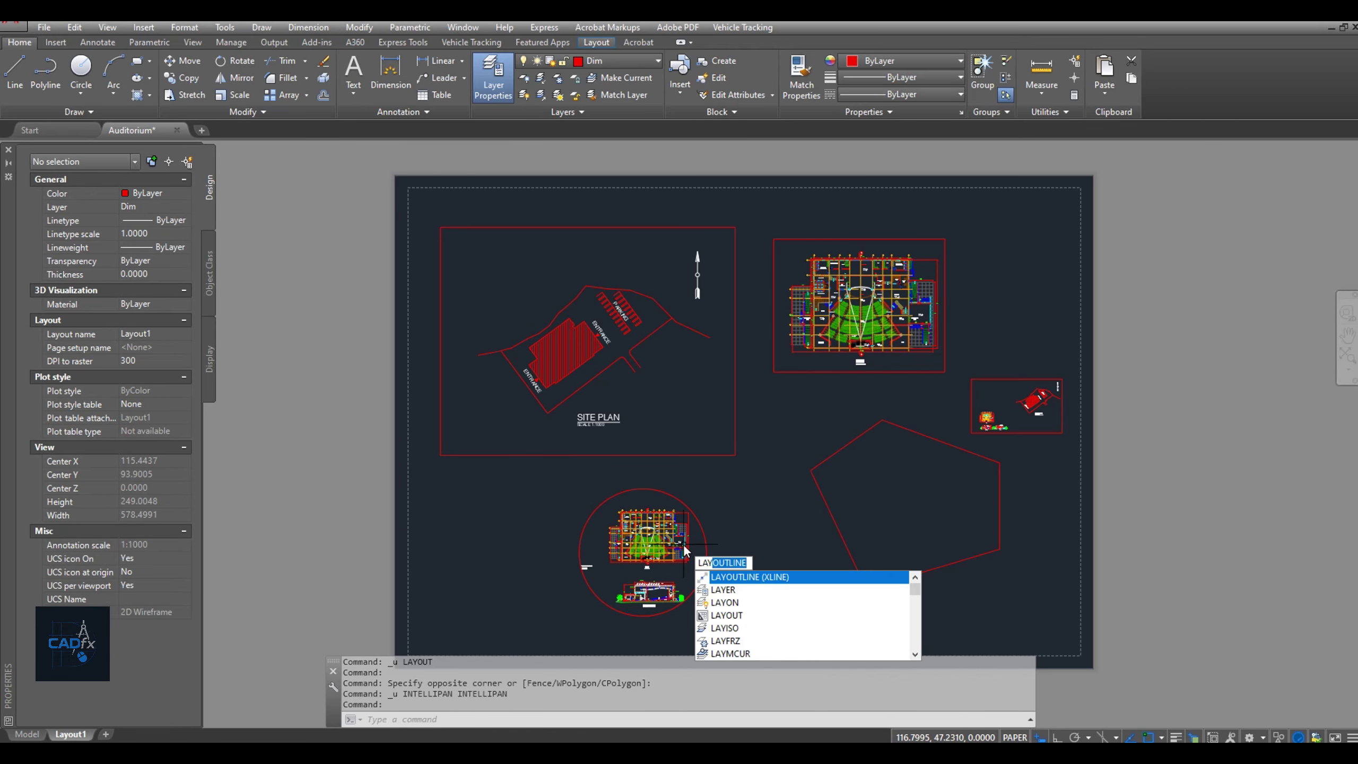
pyautogui.press('Down')
pyautogui.press('Return')
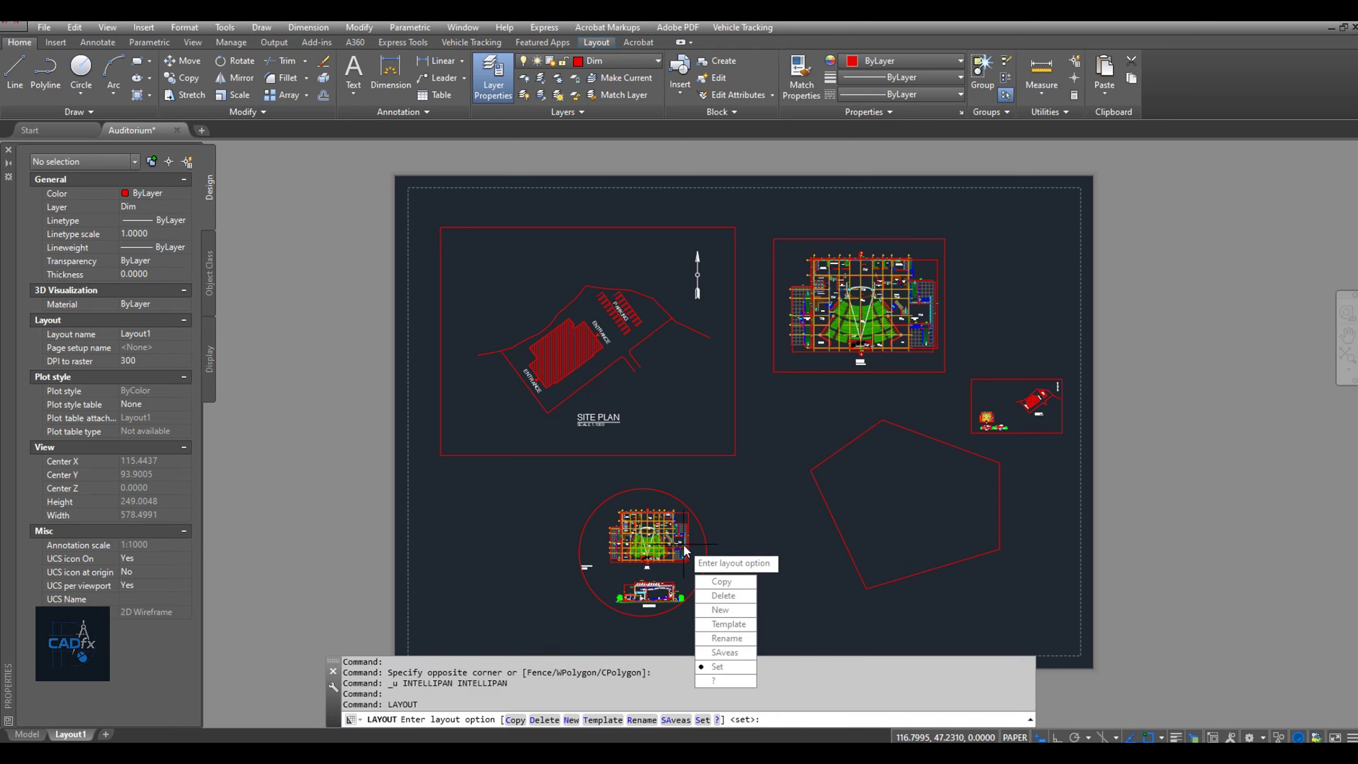
pyautogui.write('N')
pyautogui.press('Return')
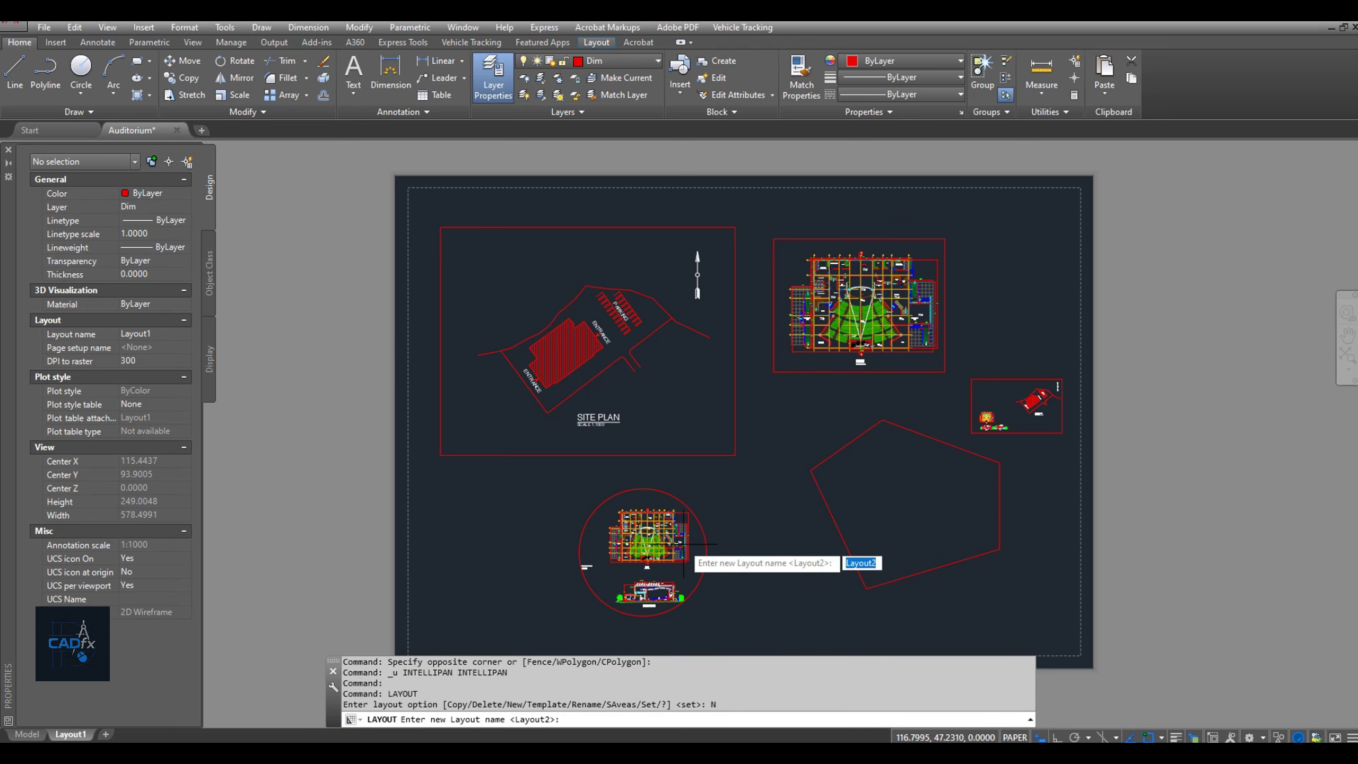
pyautogui.press('Return')
pyautogui.moveTo(124, 737)
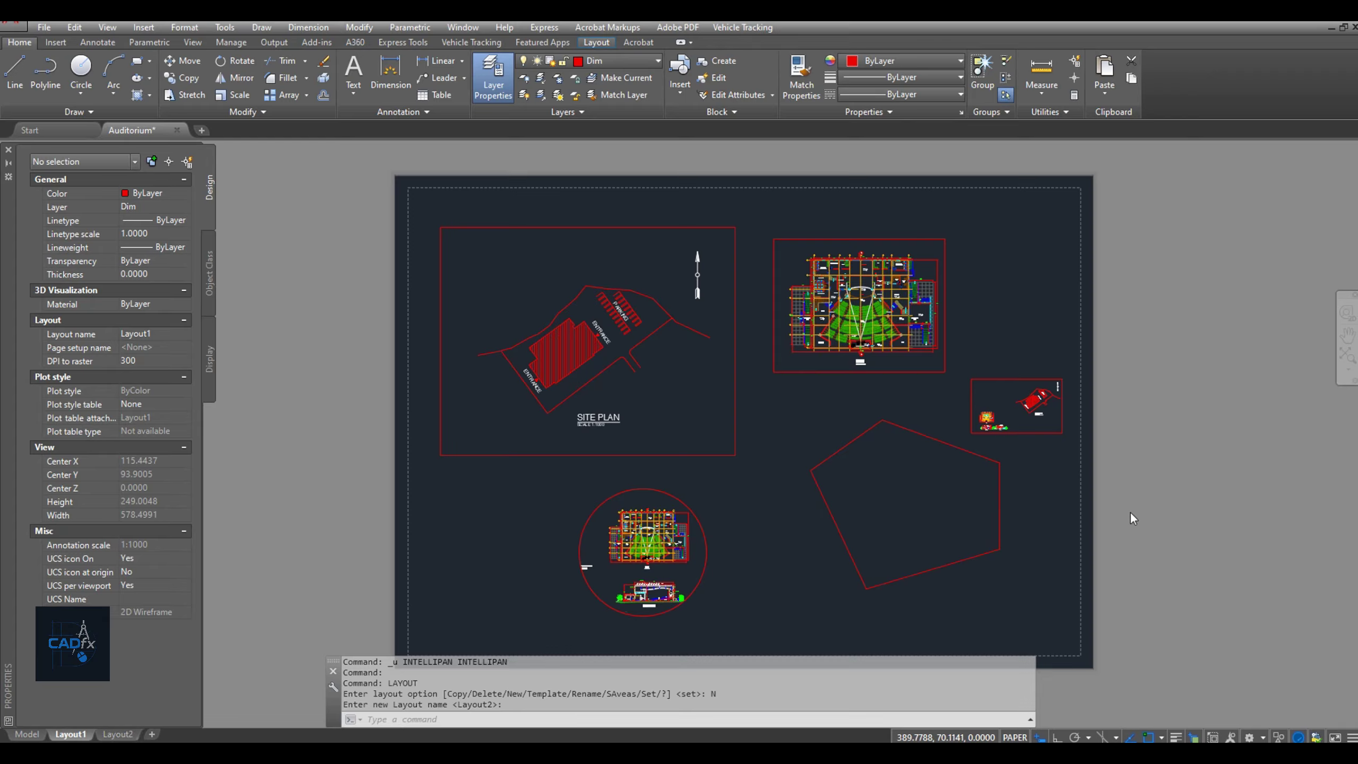
# Add further new layouts to the drawing after Layout2
pyautogui.rightClick(74, 737)
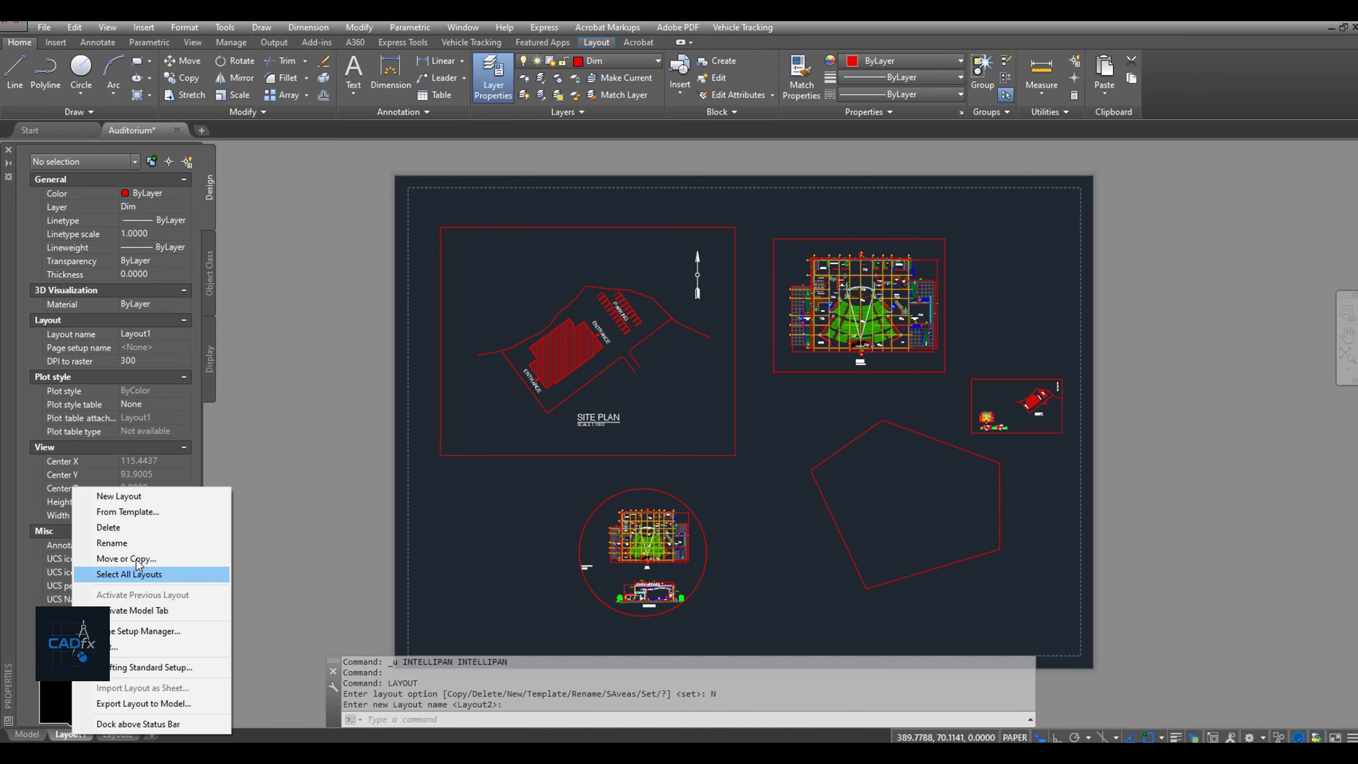
pyautogui.click(198, 492)
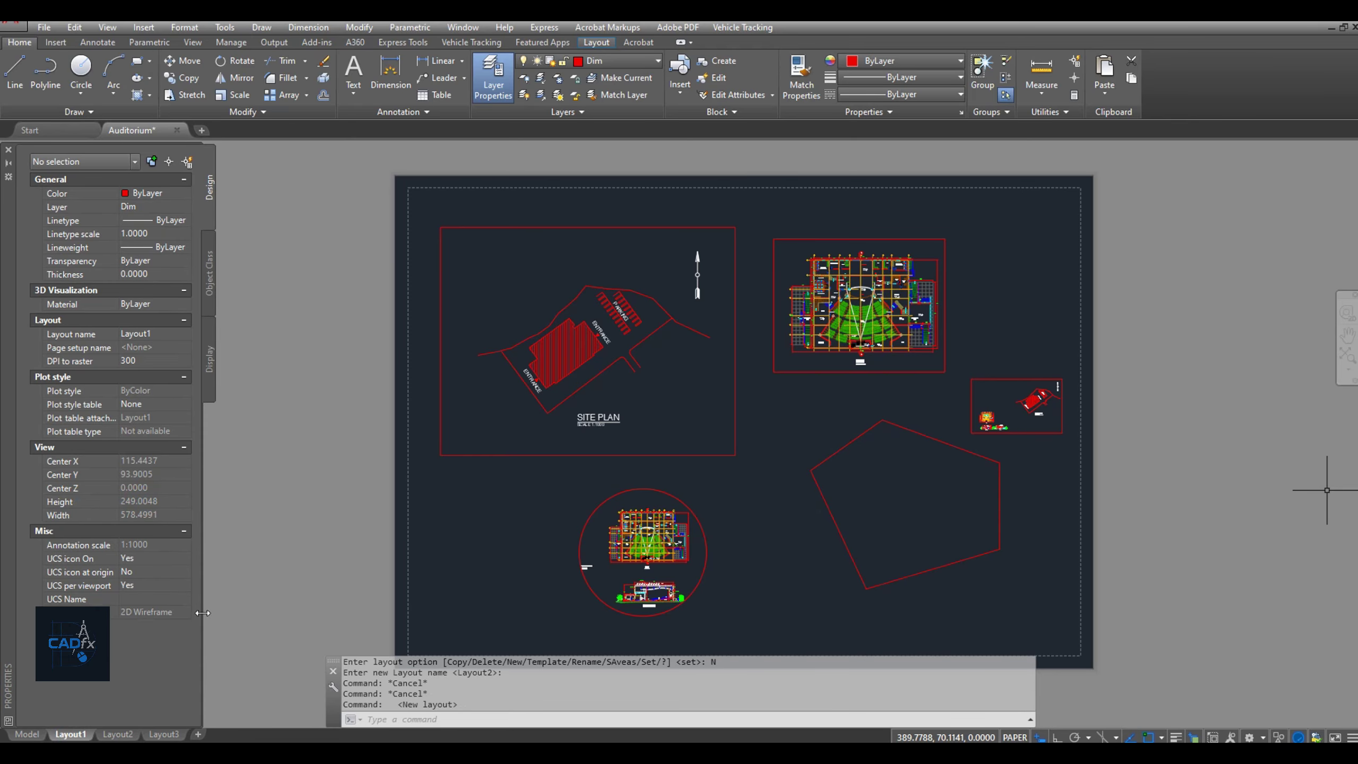
pyautogui.click(200, 736)
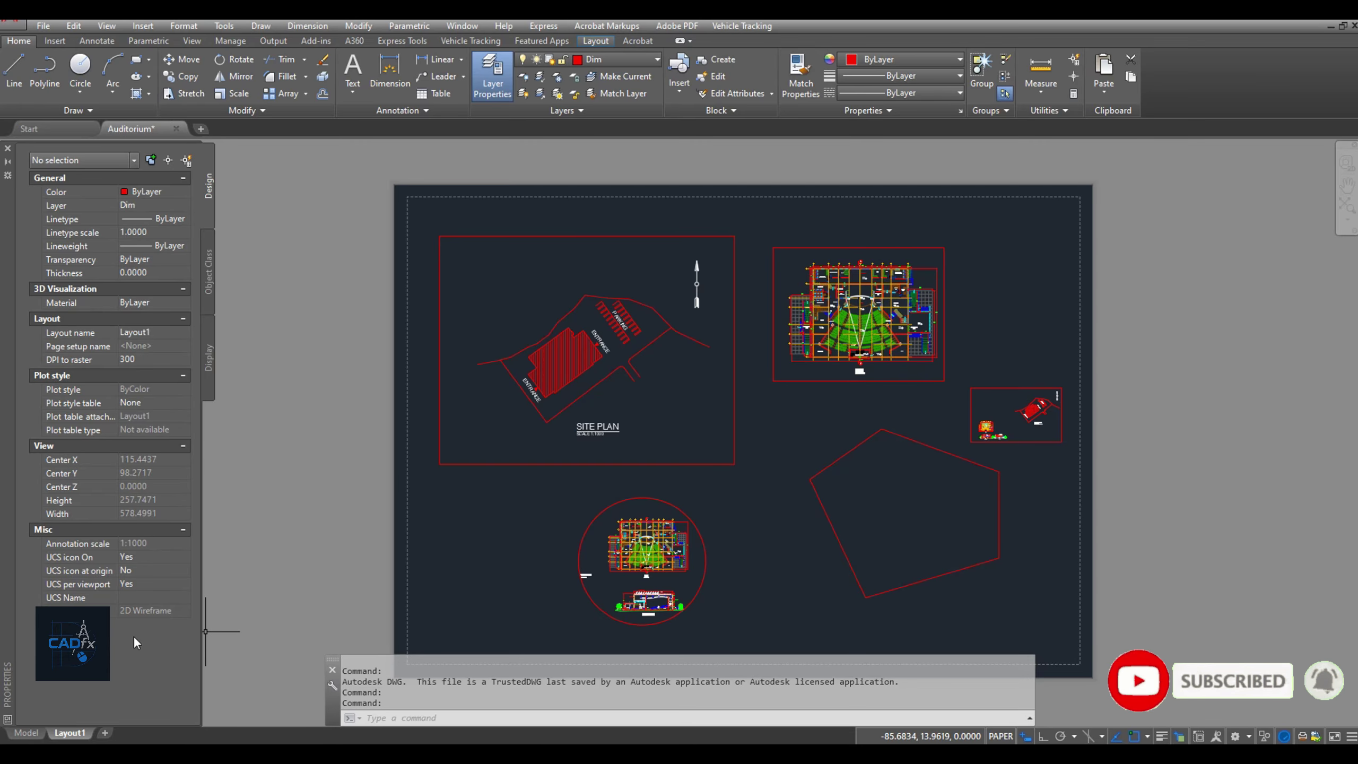
# Add a new layout after Layout1, open it and look over its sheet and default viewport
pyautogui.click(103, 737)
pyautogui.click(117, 734)
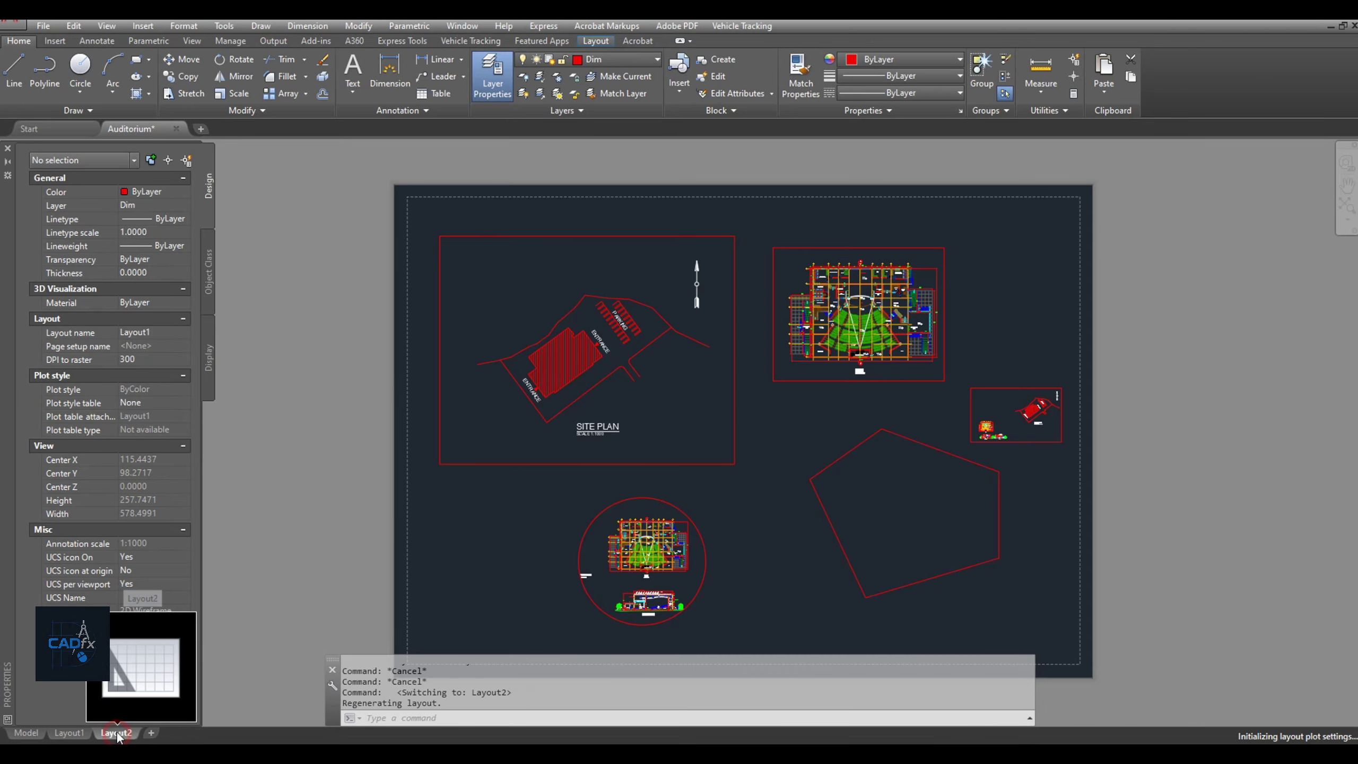
pyautogui.moveTo(511, 499); pyautogui.dragTo(507, 438, button='middle')
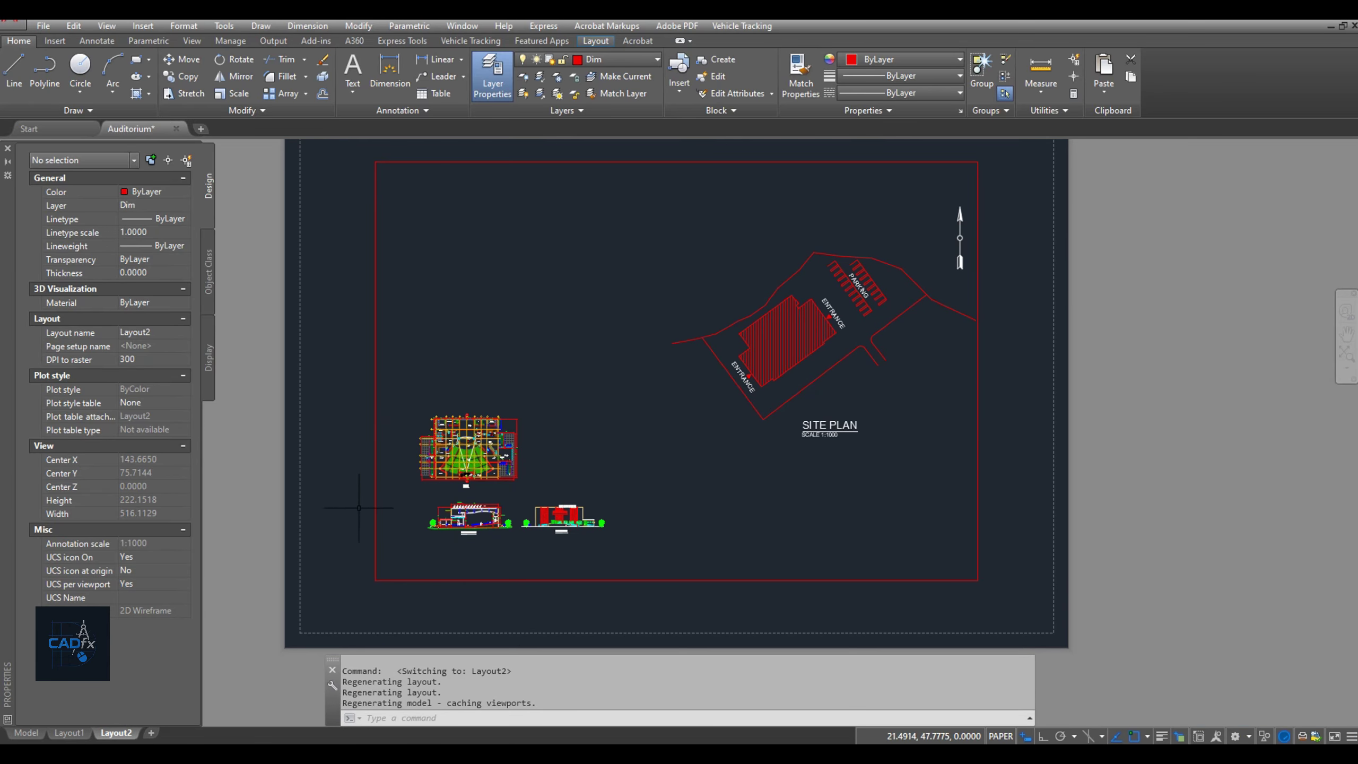
pyautogui.moveTo(126, 737)
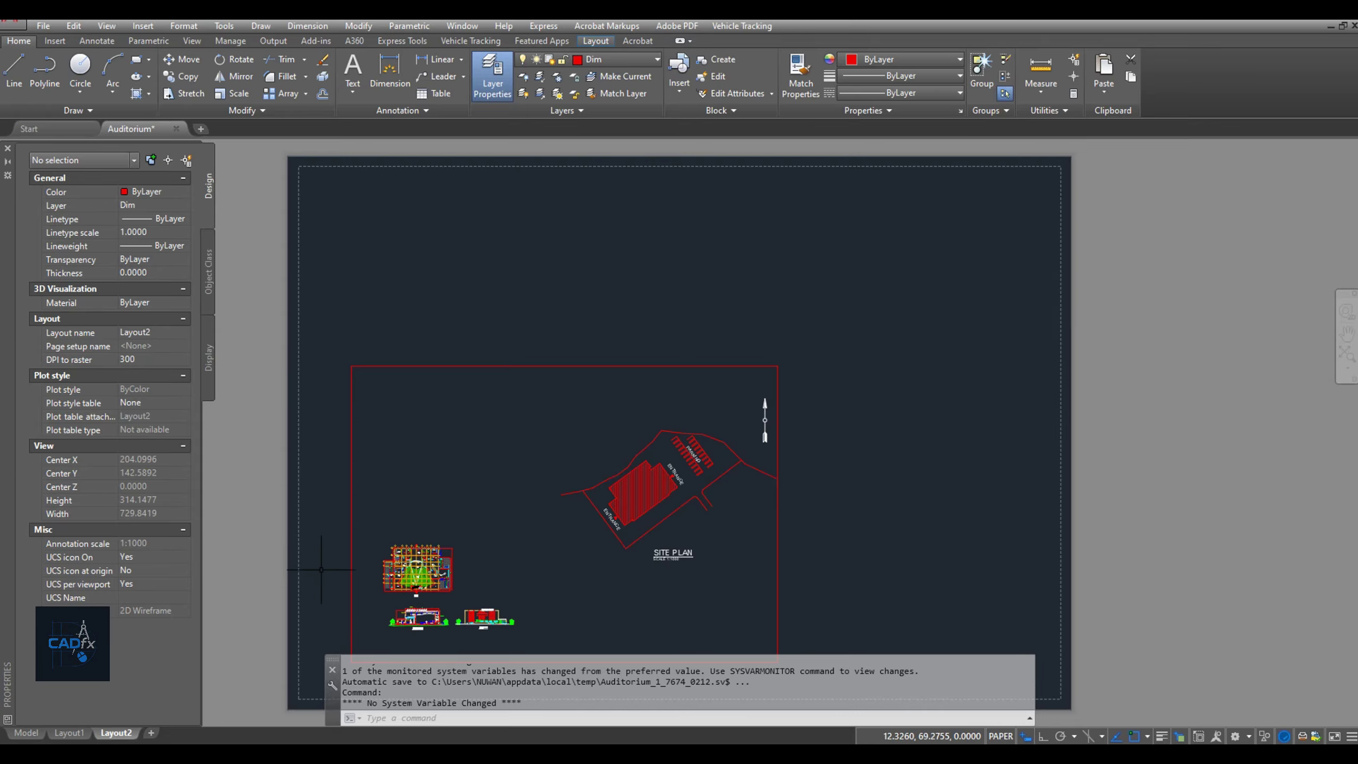
pyautogui.moveTo(319, 561); pyautogui.dragTo(326, 537, button='middle')
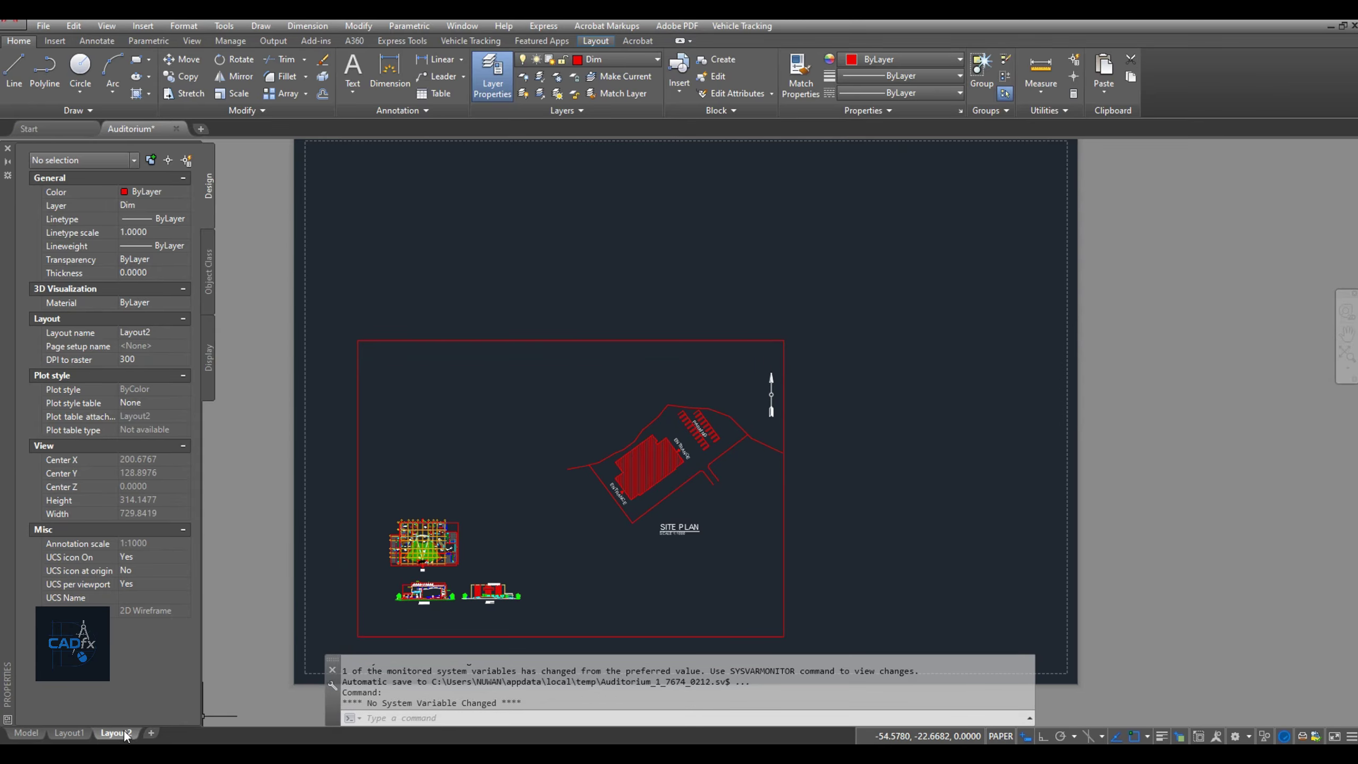
# Review the Layout2 entry in the Page Setup Manager and close it without changes
pyautogui.moveTo(125, 736)
pyautogui.rightClick(123, 736)
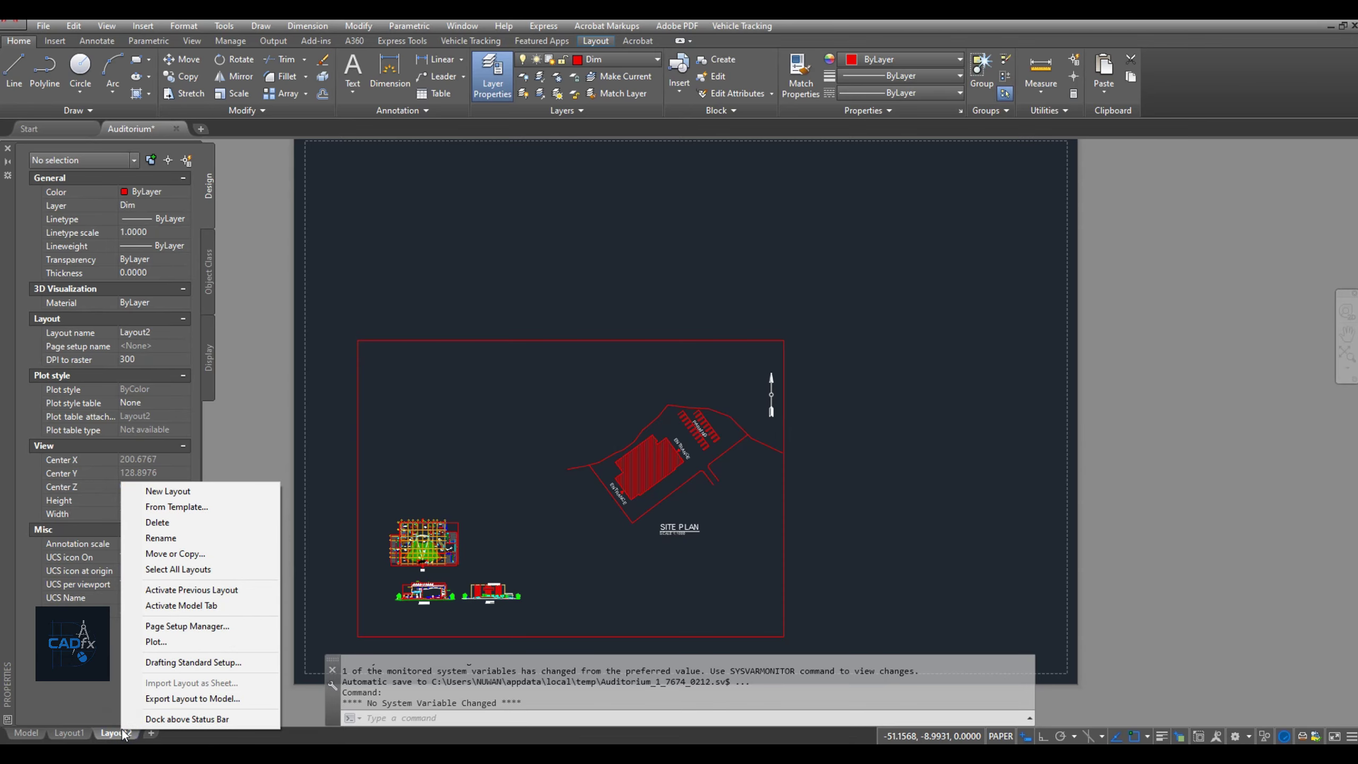
pyautogui.click(206, 628)
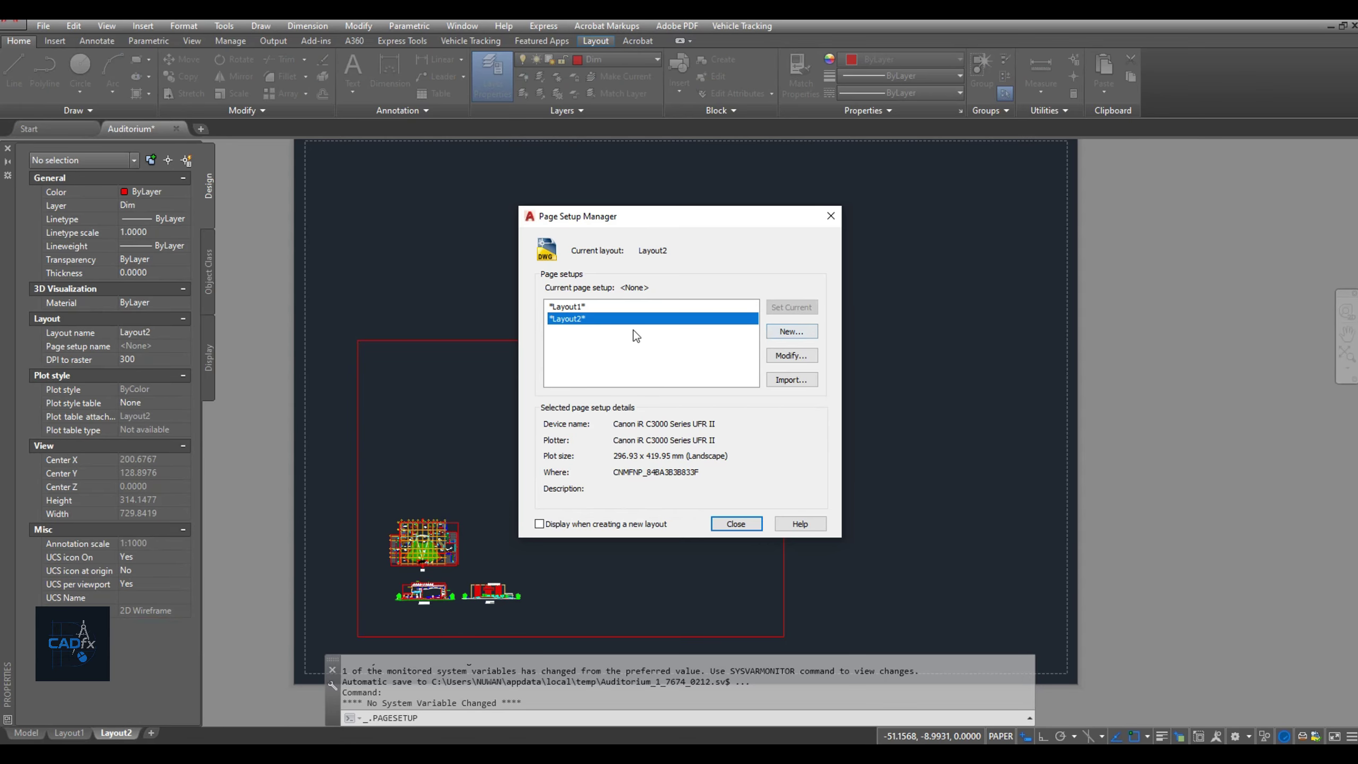
pyautogui.press('Escape')
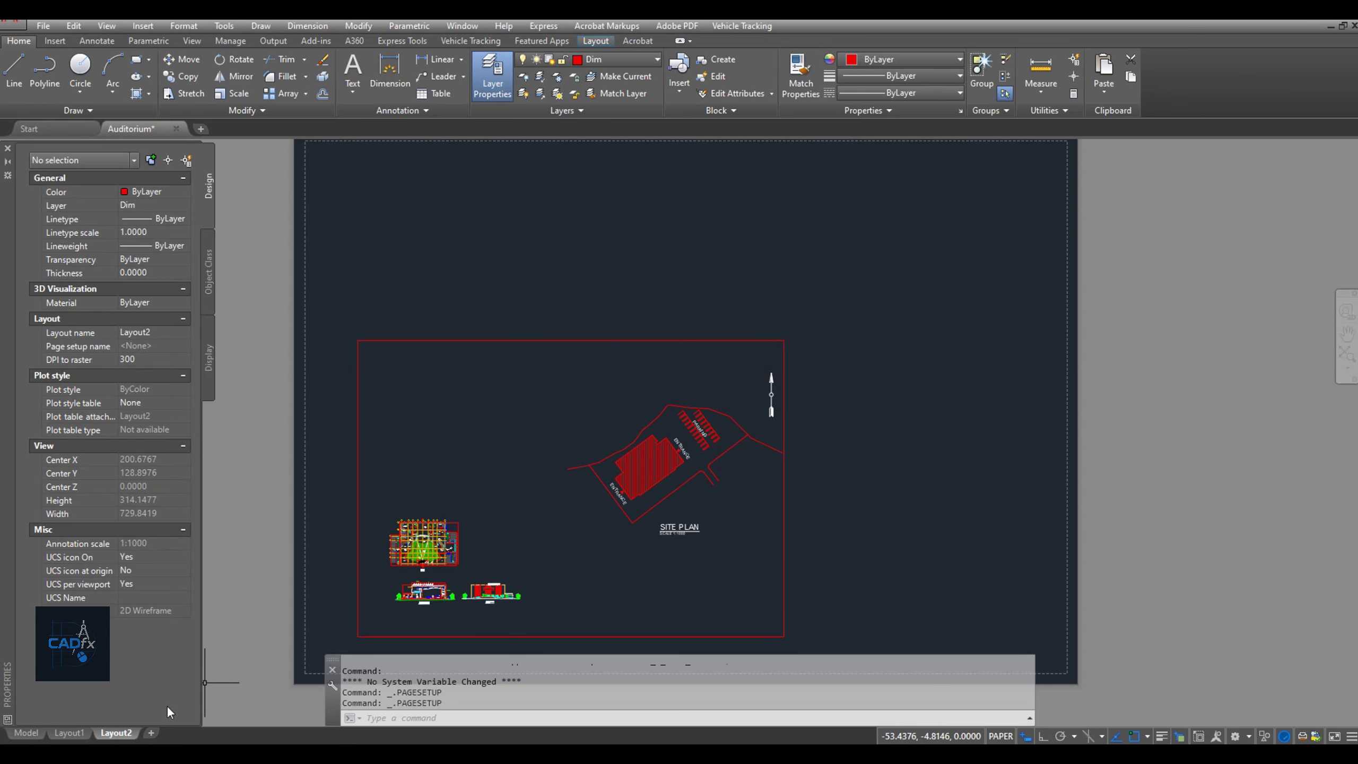
# Create a page setup named New for Layout2, starting with <None>
pyautogui.rightClick(116, 733)
pyautogui.click(160, 630)
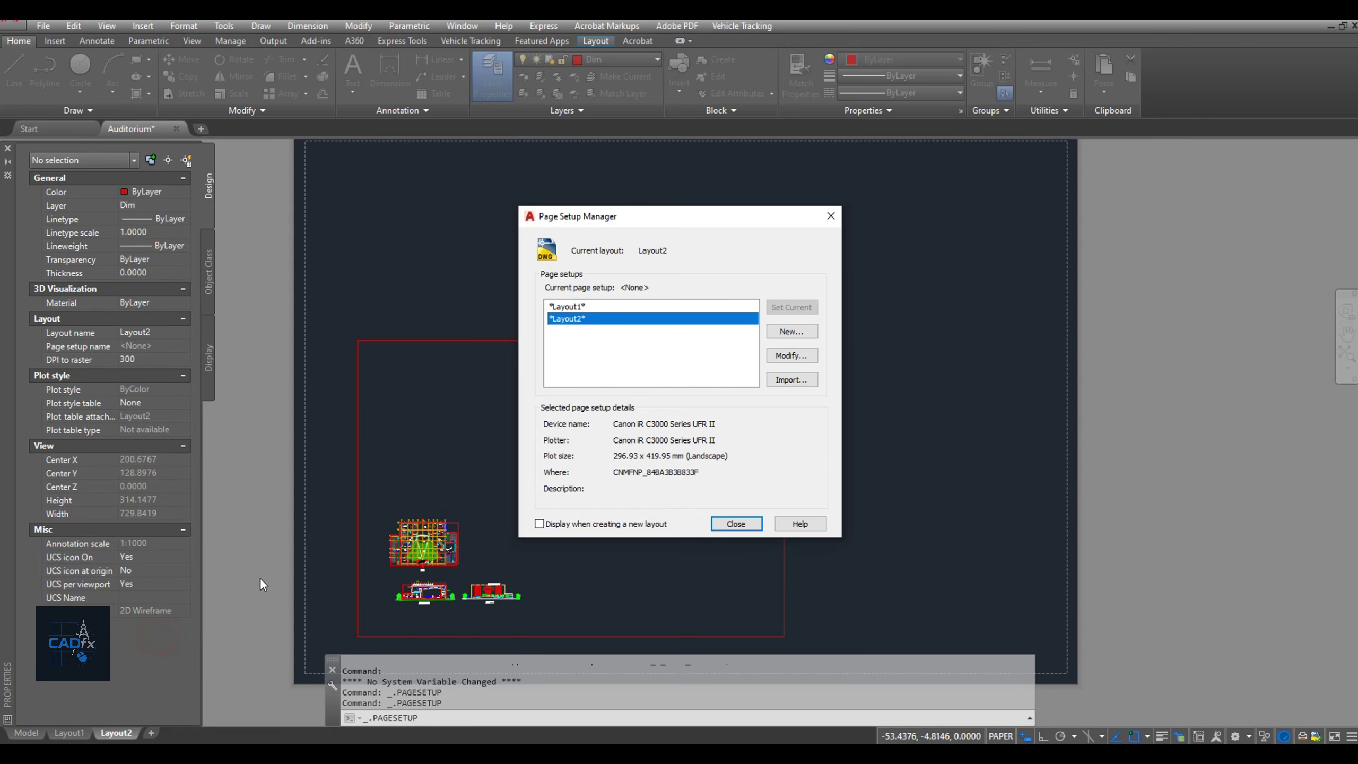
pyautogui.click(810, 331)
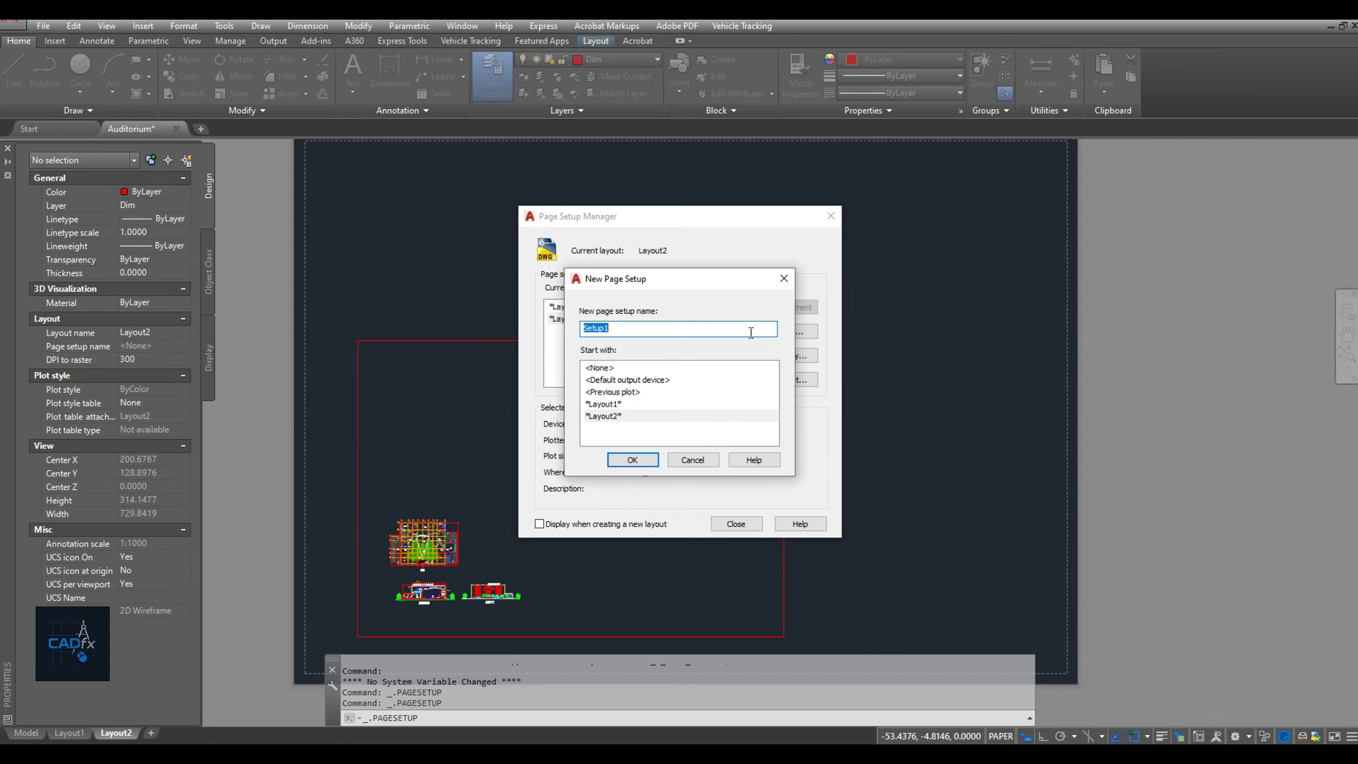
pyautogui.write('New')
pyautogui.click(610, 369)
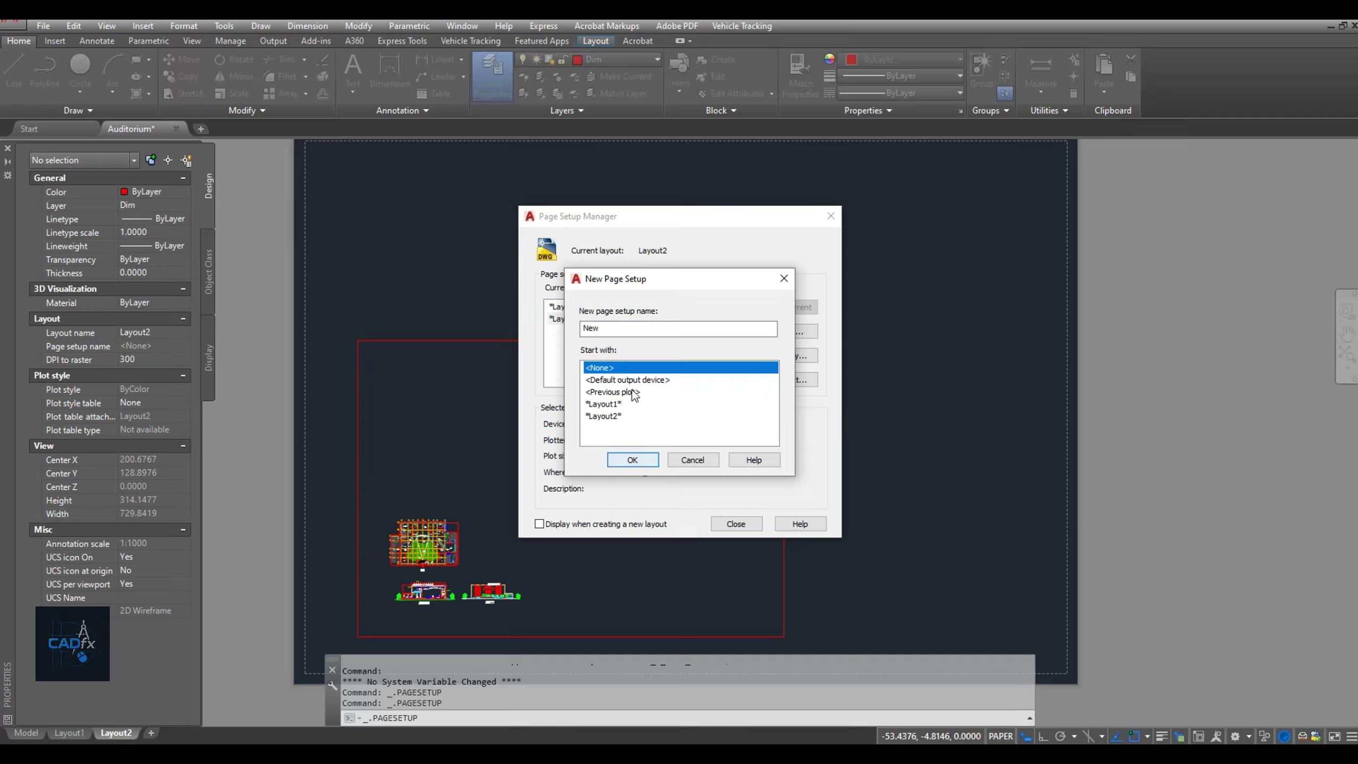
pyautogui.click(631, 460)
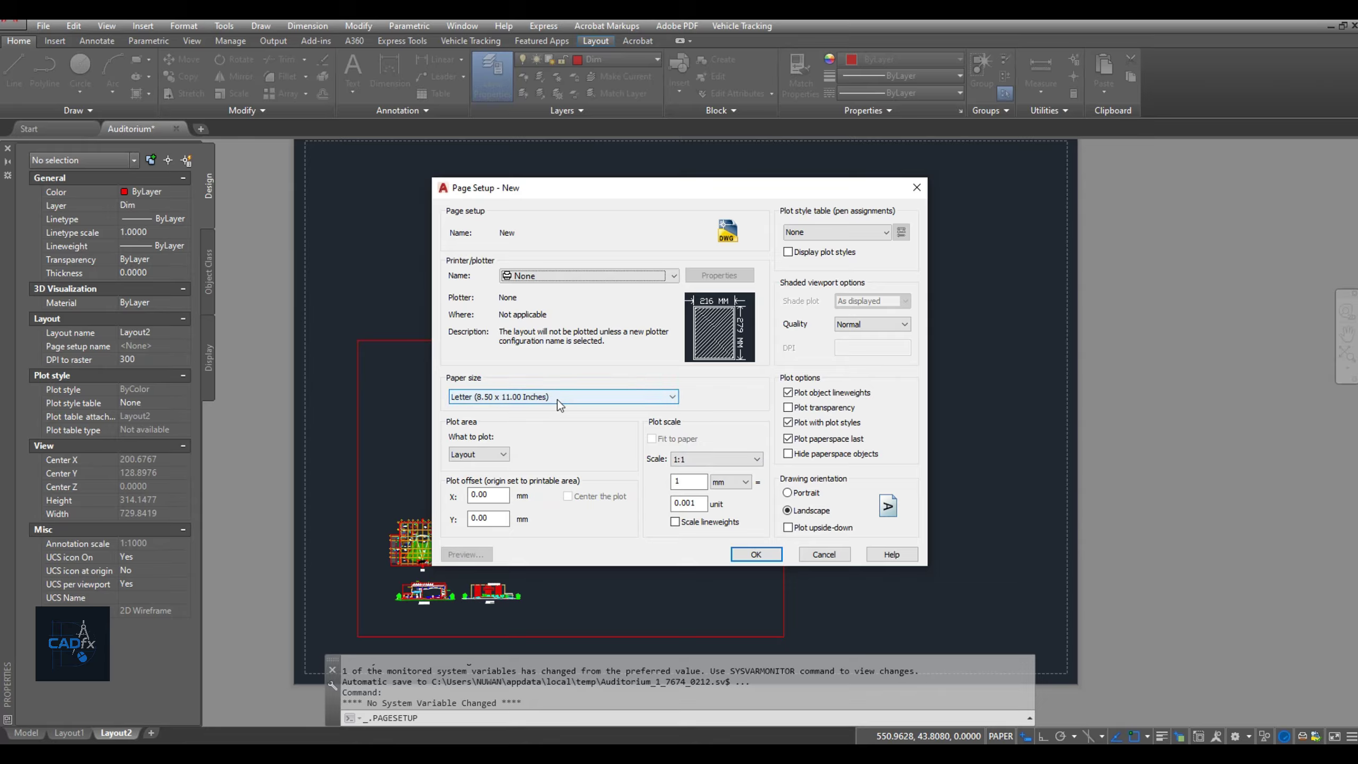
# Set the New page setup's plotter to DWG To PDF.pc3
pyautogui.click(571, 273)
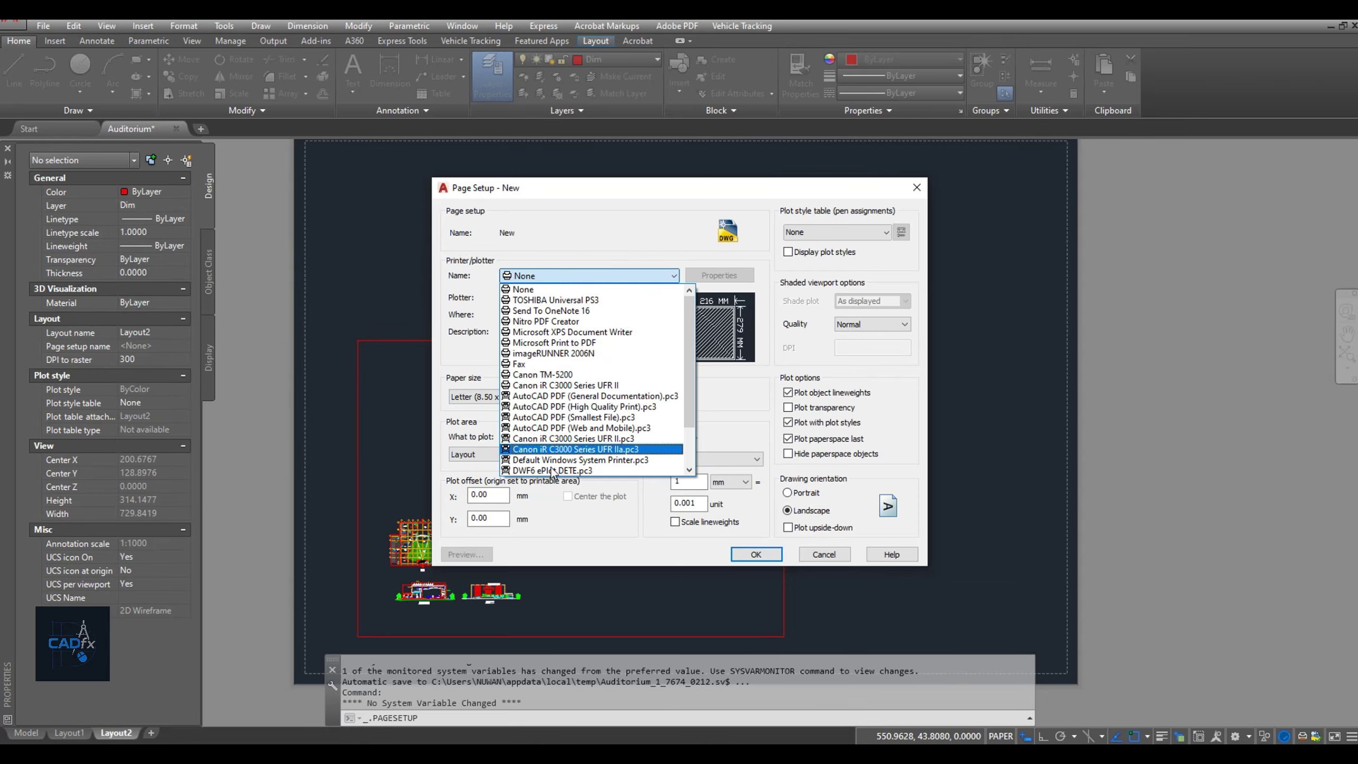
pyautogui.scroll(-3, 568, 406)
pyautogui.click(577, 467)
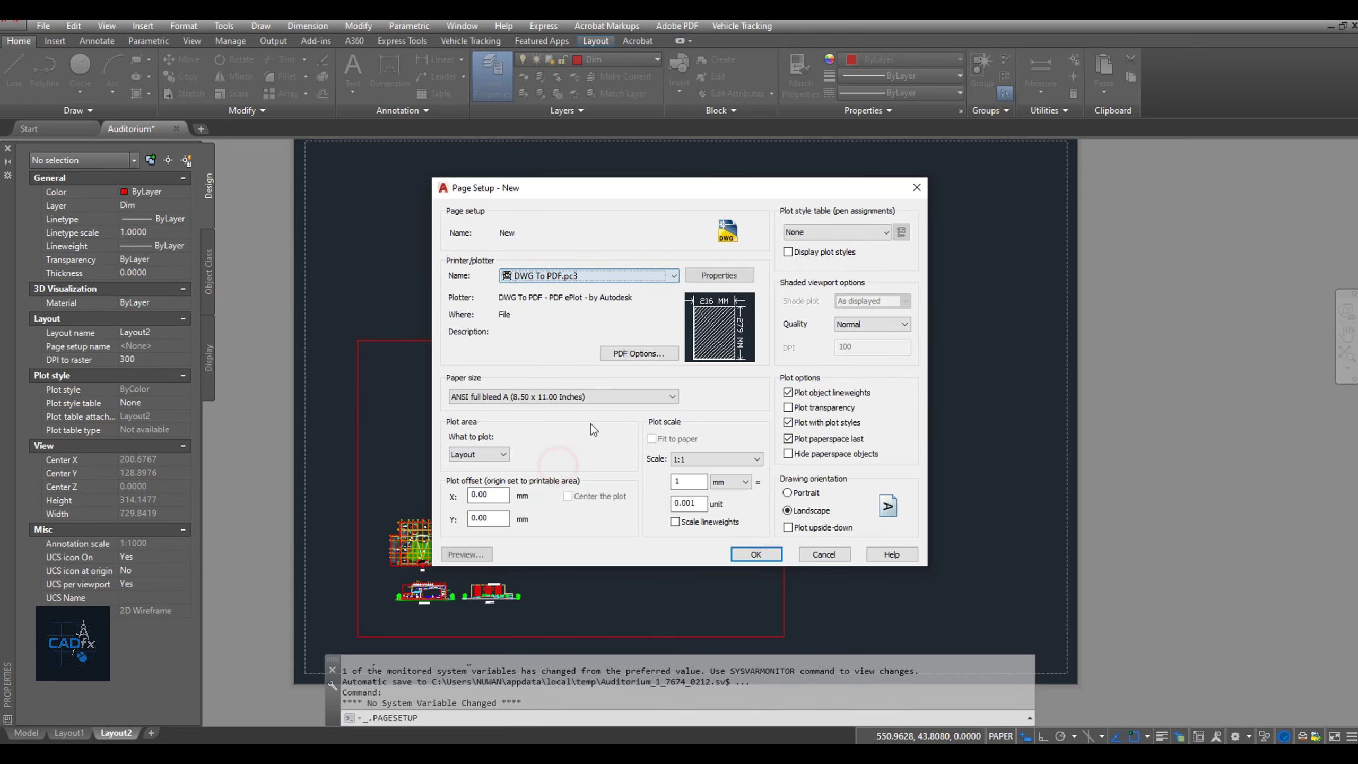
# Try the Extents plot area with Fit to paper on and off, and choose a 1:1 plot scale
pyautogui.click(478, 454)
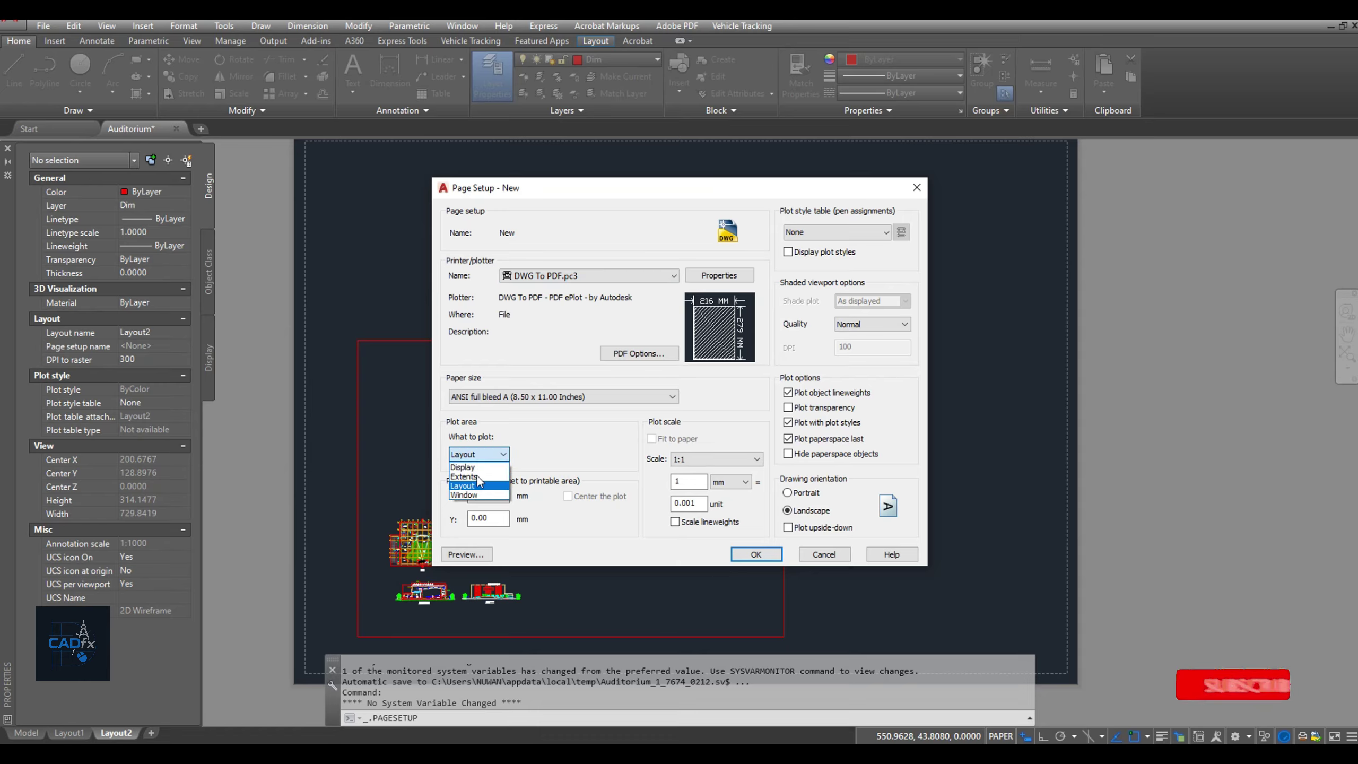
pyautogui.click(473, 473)
pyautogui.click(652, 439)
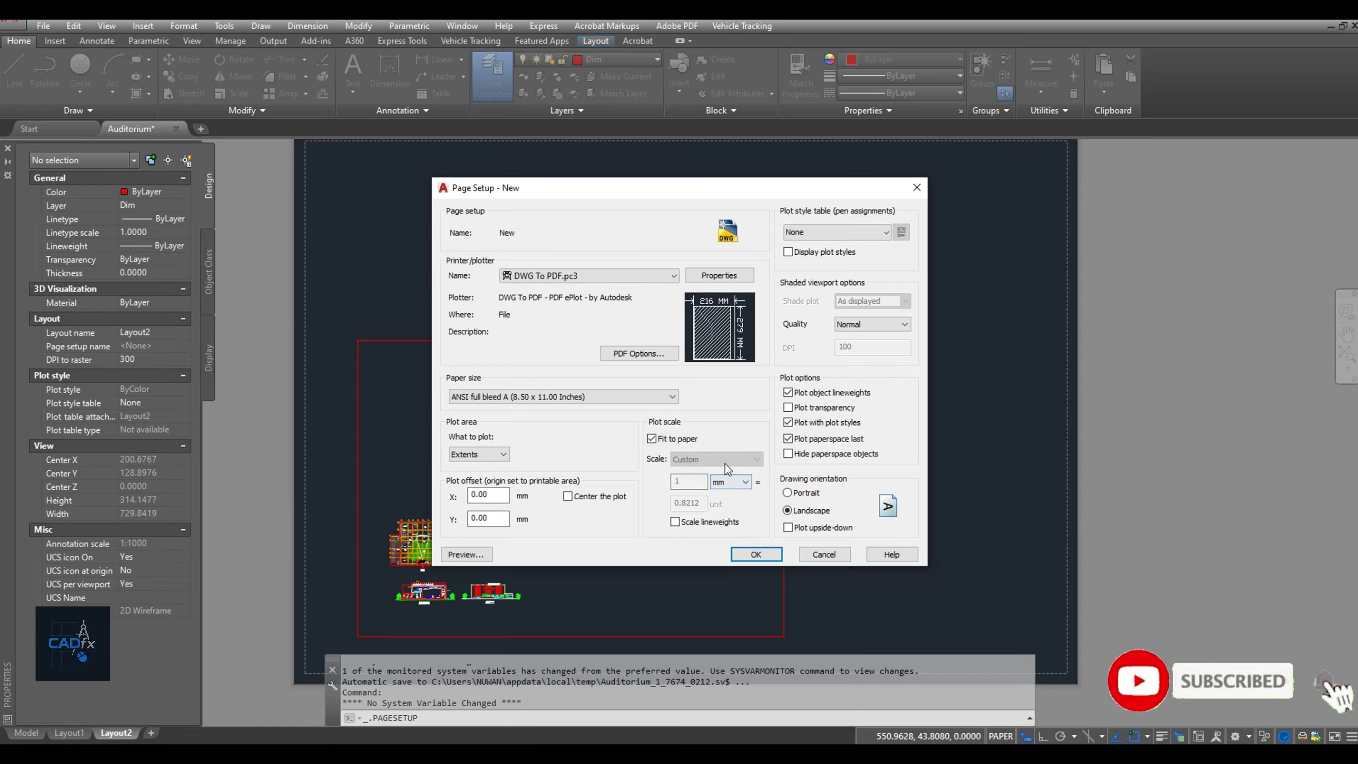
pyautogui.click(652, 439)
pyautogui.click(719, 458)
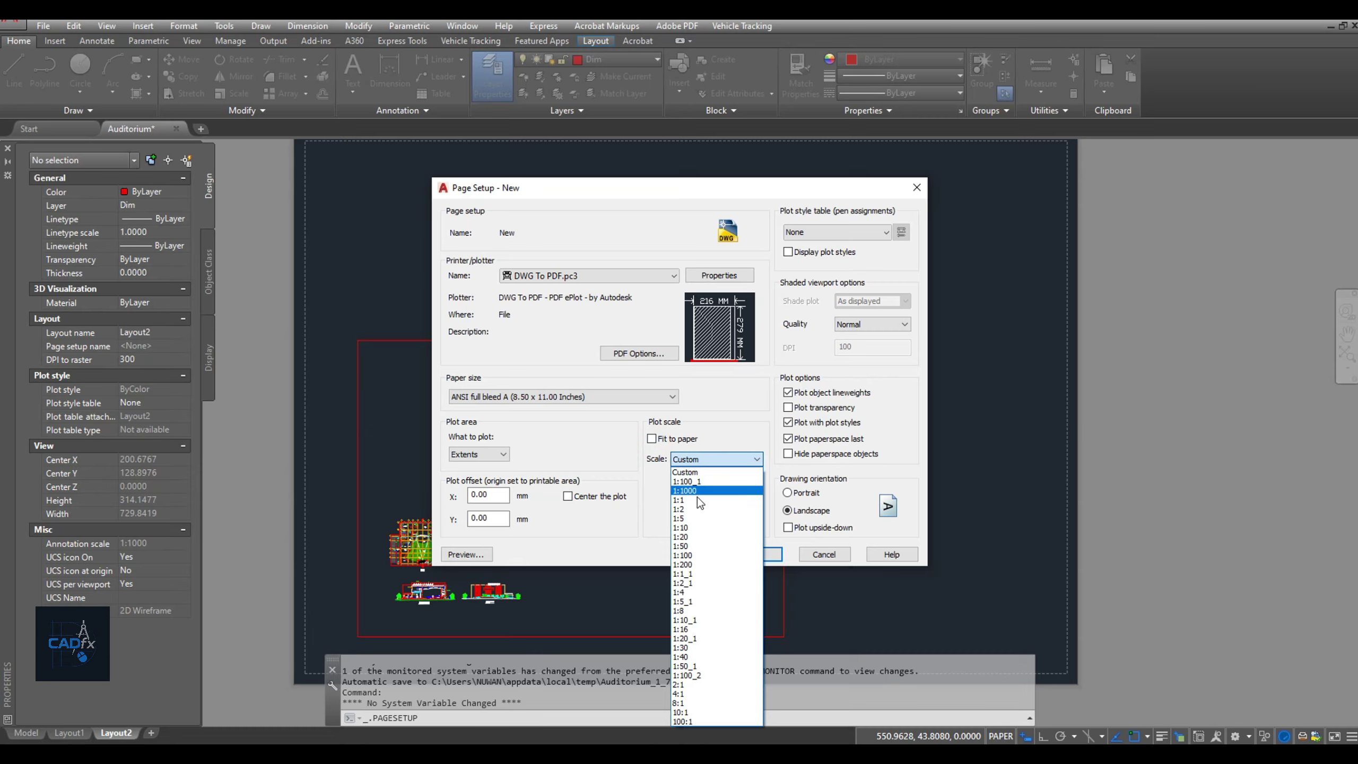
pyautogui.click(696, 499)
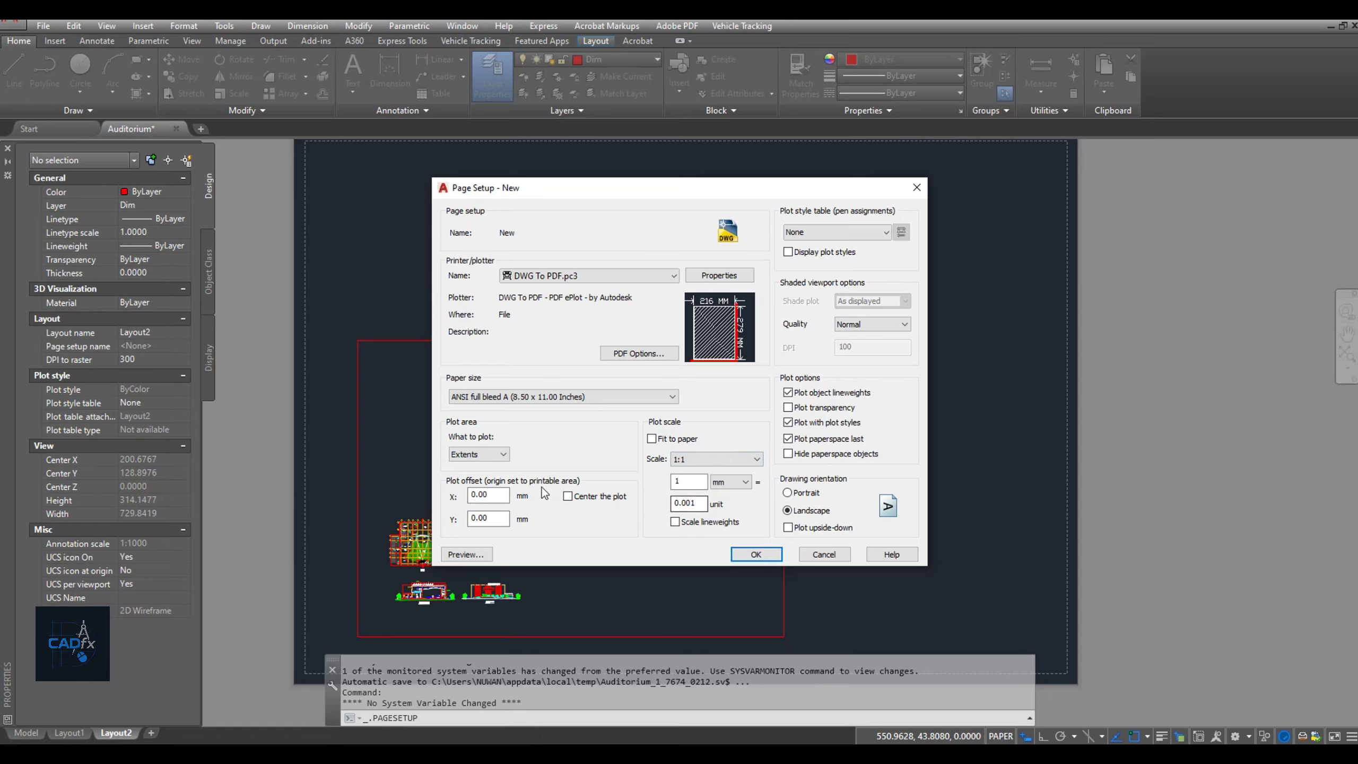
# Return the plot area to Layout and check the plot scale and Scale lineweights options
pyautogui.click(483, 454)
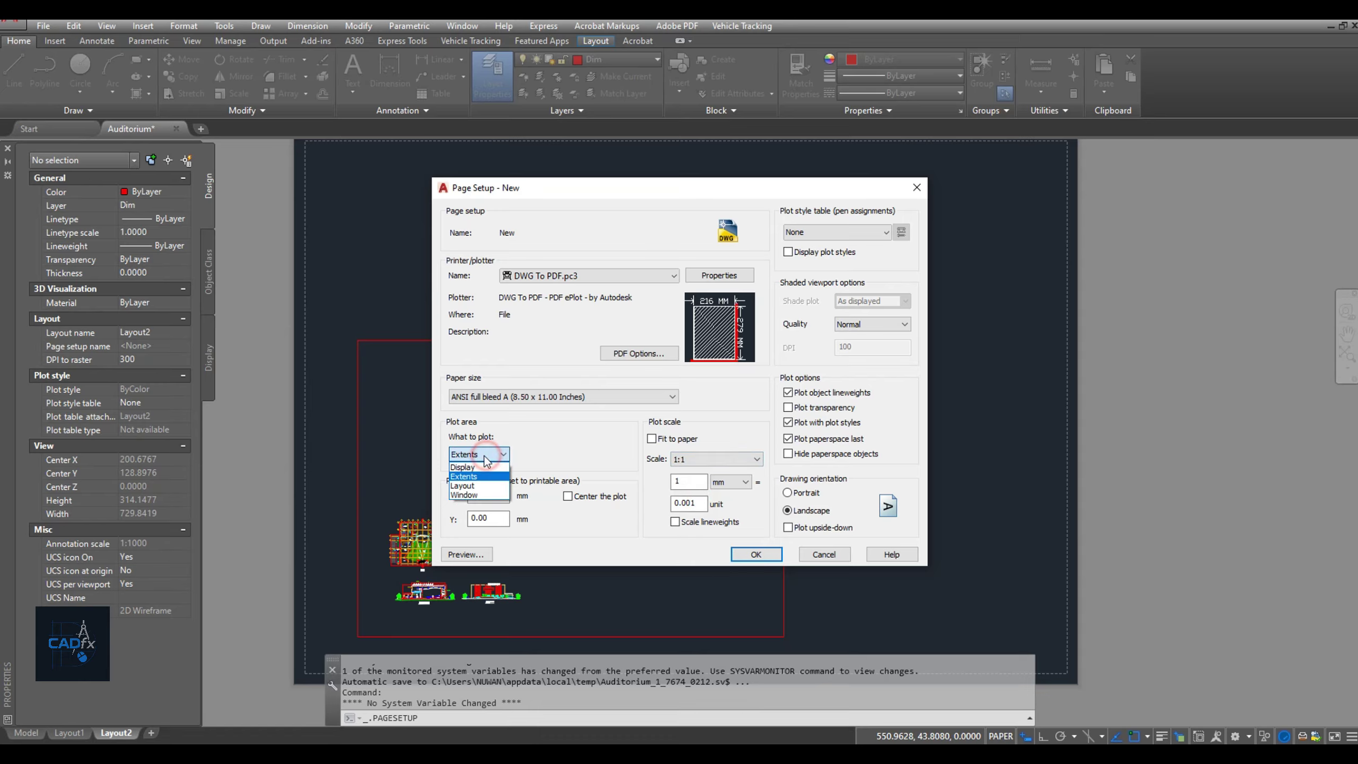
pyautogui.click(463, 485)
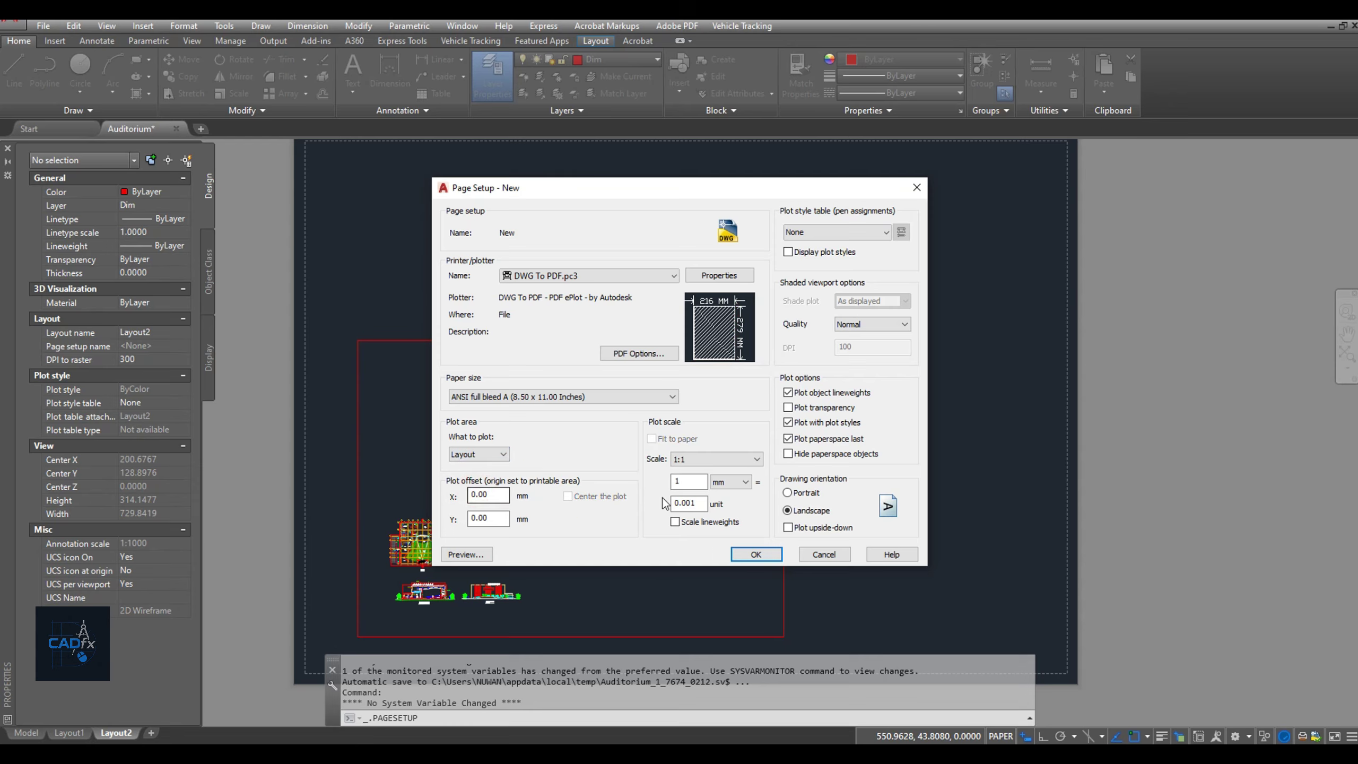
pyautogui.click(694, 458)
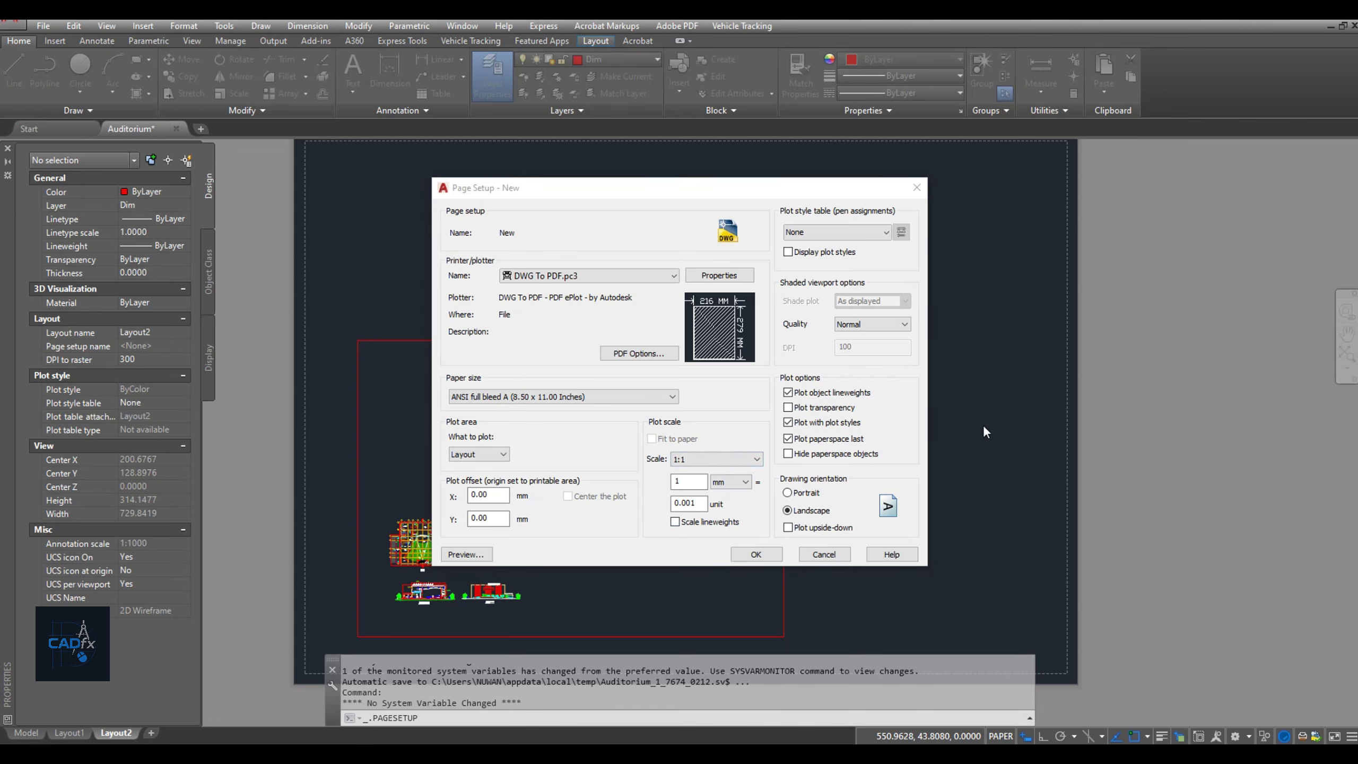
pyautogui.click(675, 521)
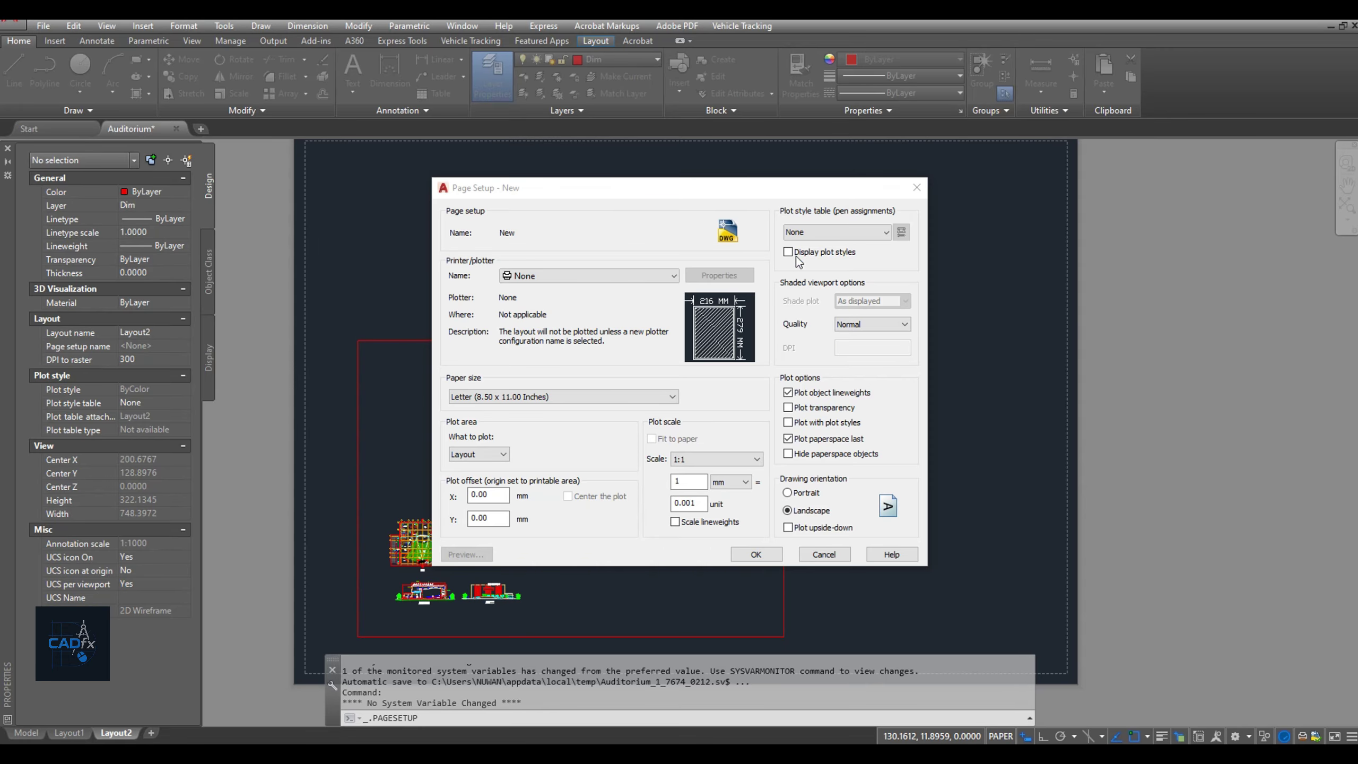
# Try the A3-V.ctb plot style table with Display plot styles, checking its pen settings in the Plot Style Table Editor without changes
pyautogui.click(781, 232)
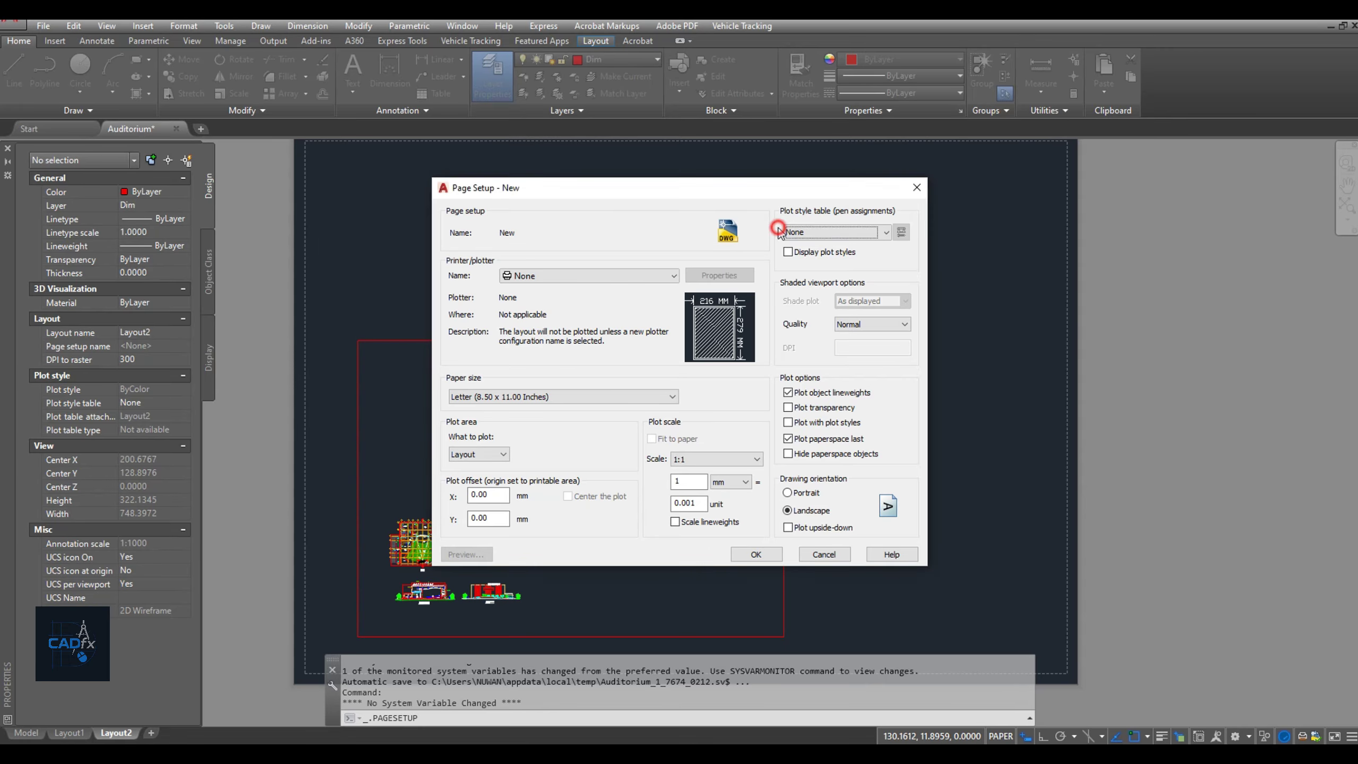
pyautogui.click(812, 234)
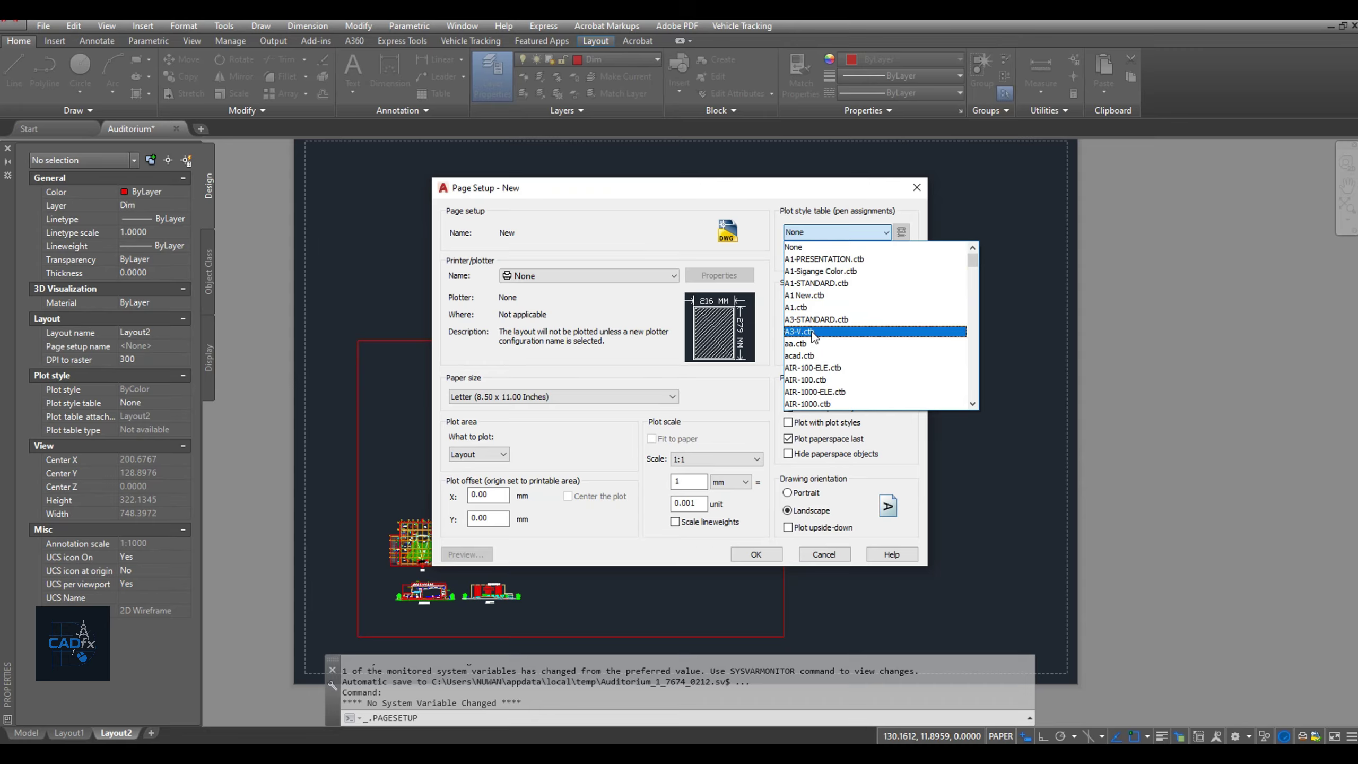
pyautogui.click(812, 331)
pyautogui.click(901, 233)
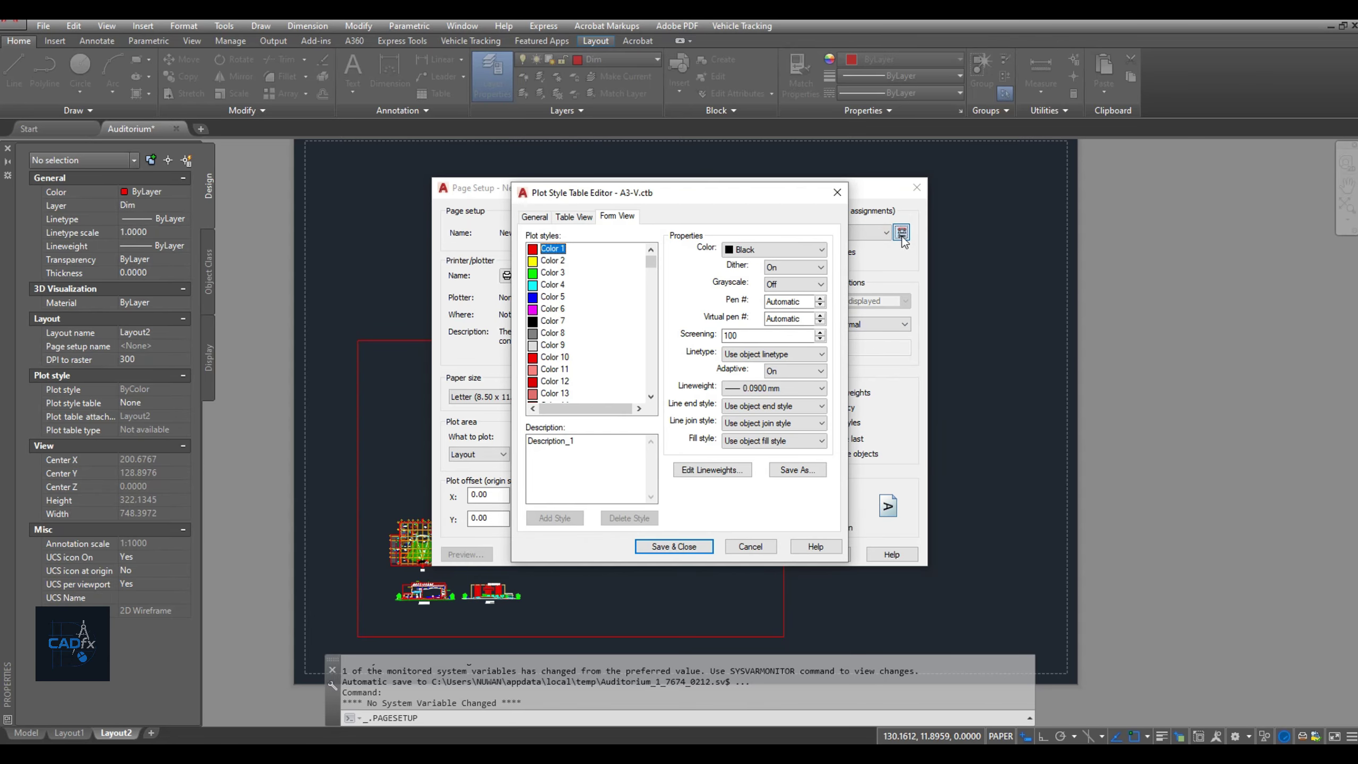
pyautogui.click(750, 546)
pyautogui.click(788, 253)
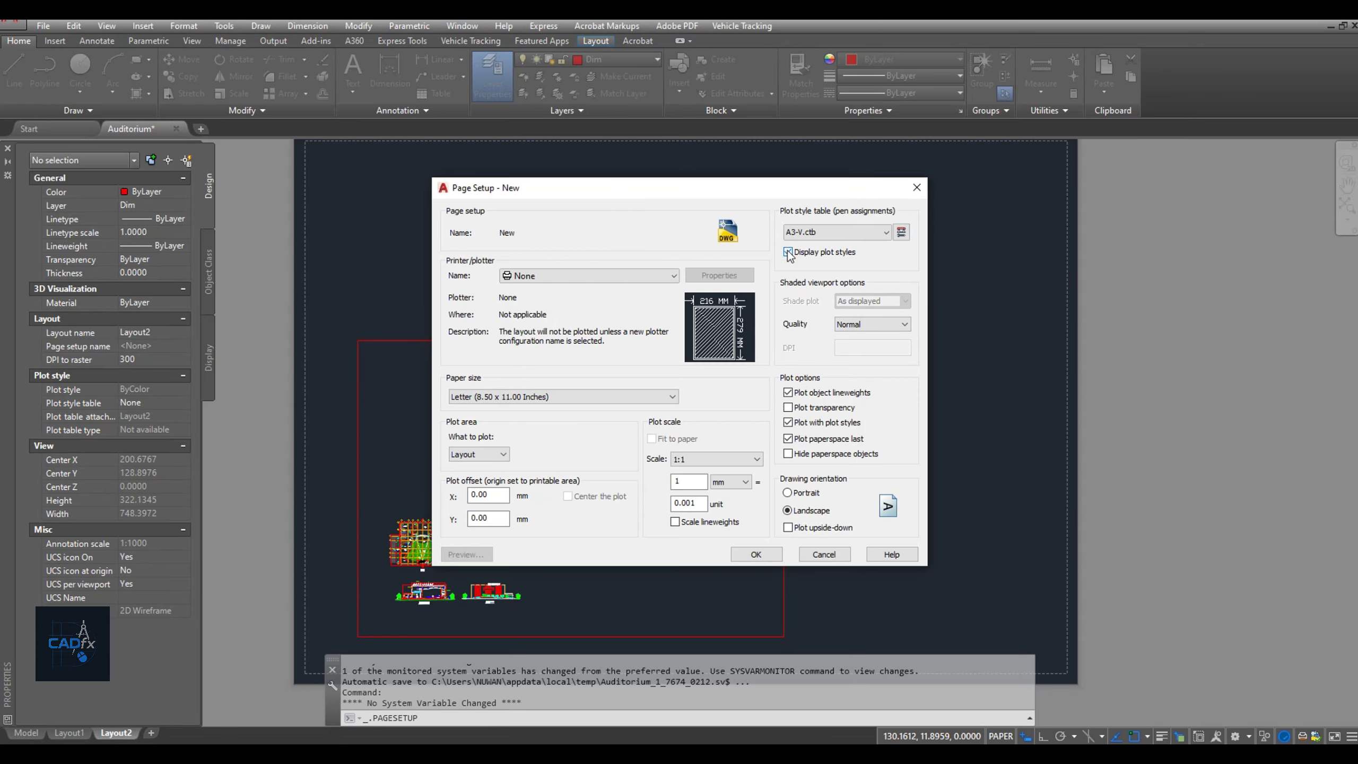
pyautogui.click(788, 252)
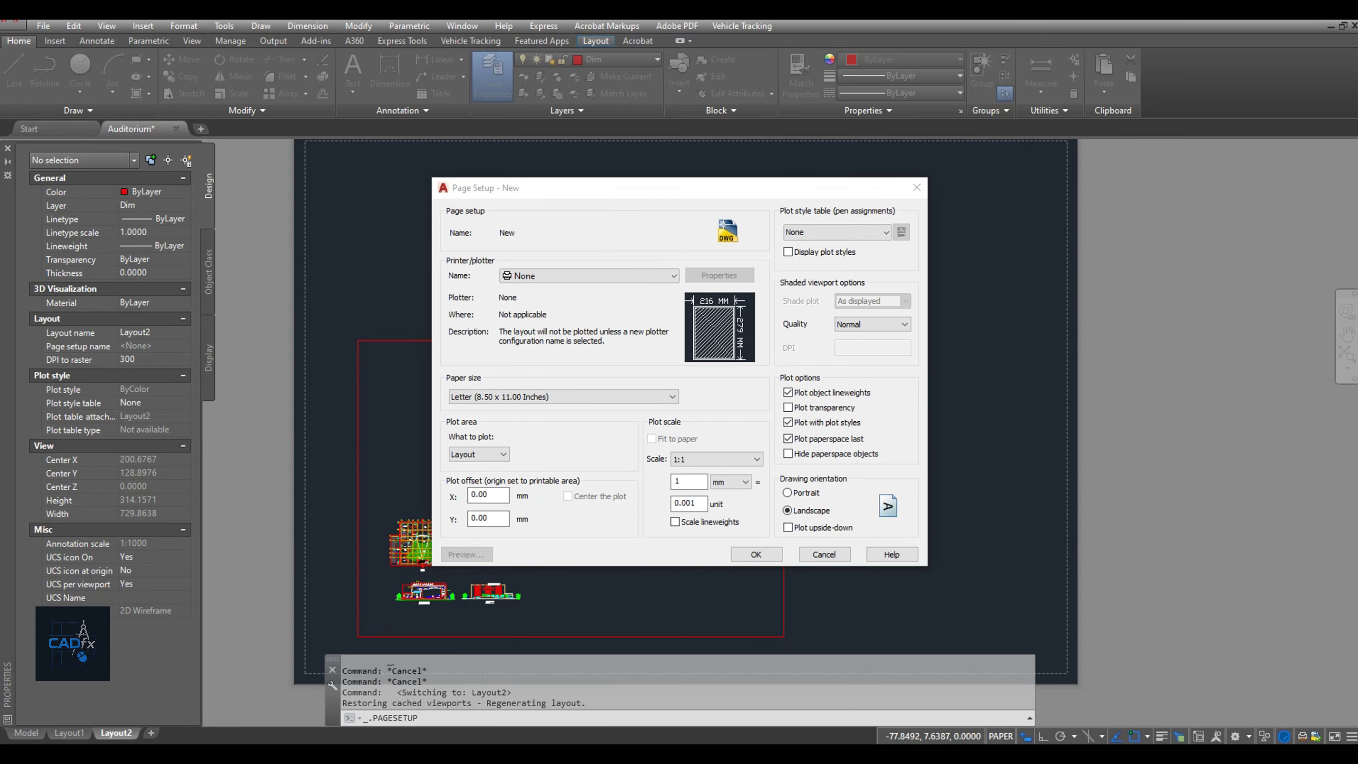
# Set the shaded viewport quality to Custom
pyautogui.click(869, 324)
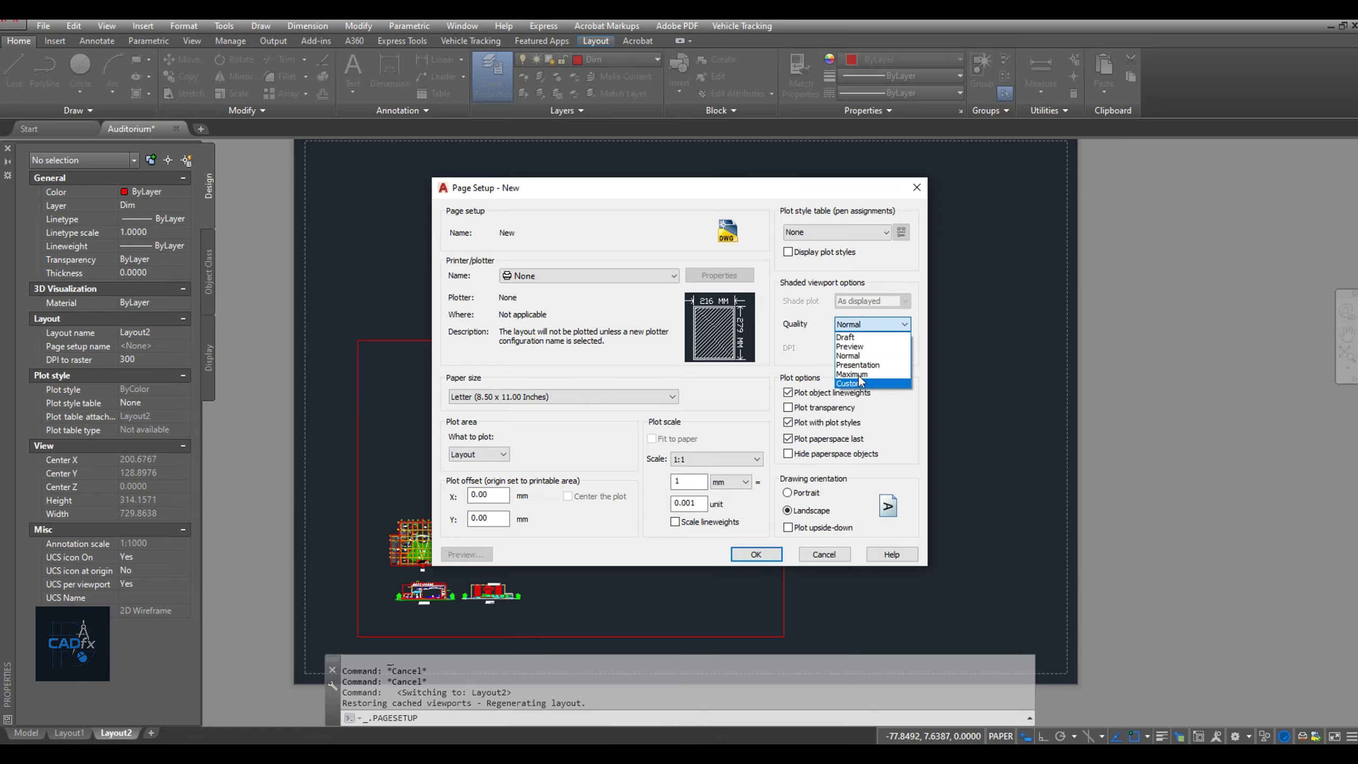
pyautogui.click(850, 303)
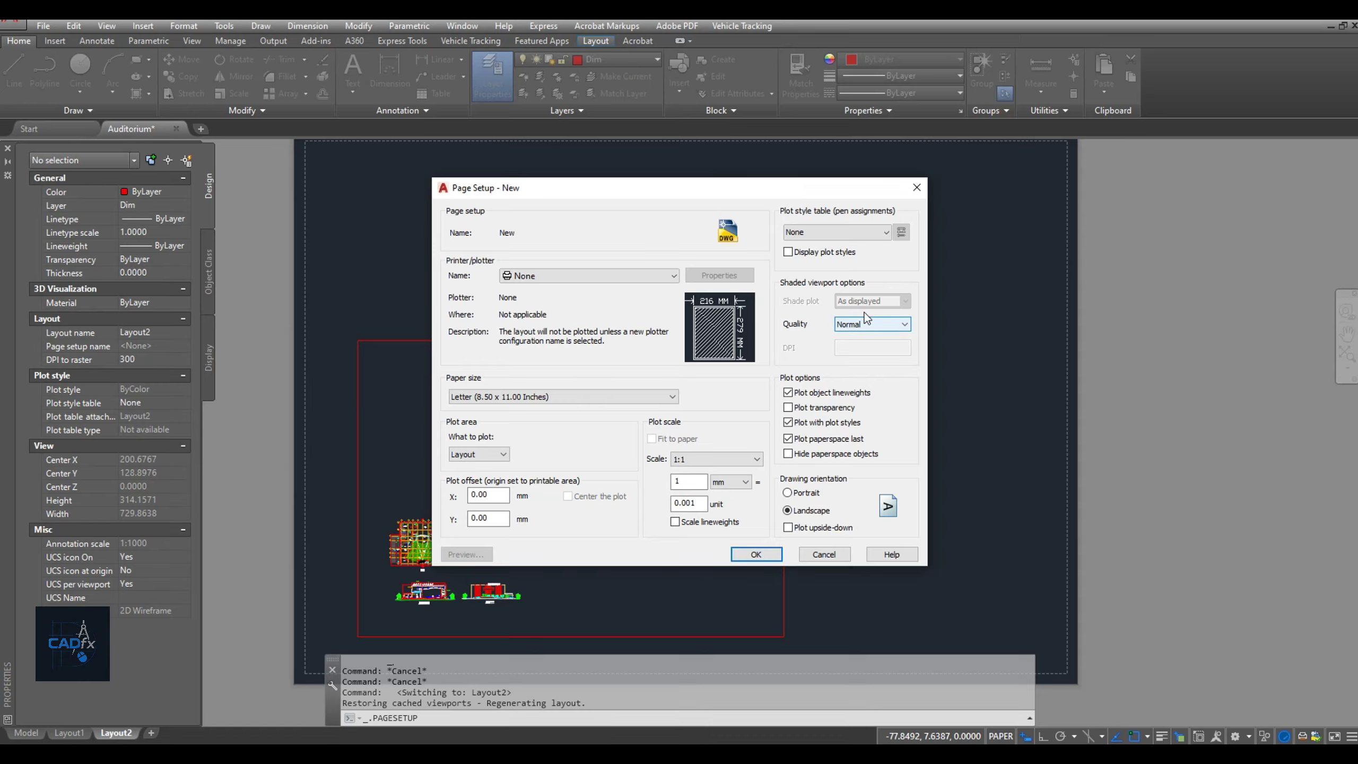
pyautogui.click(870, 325)
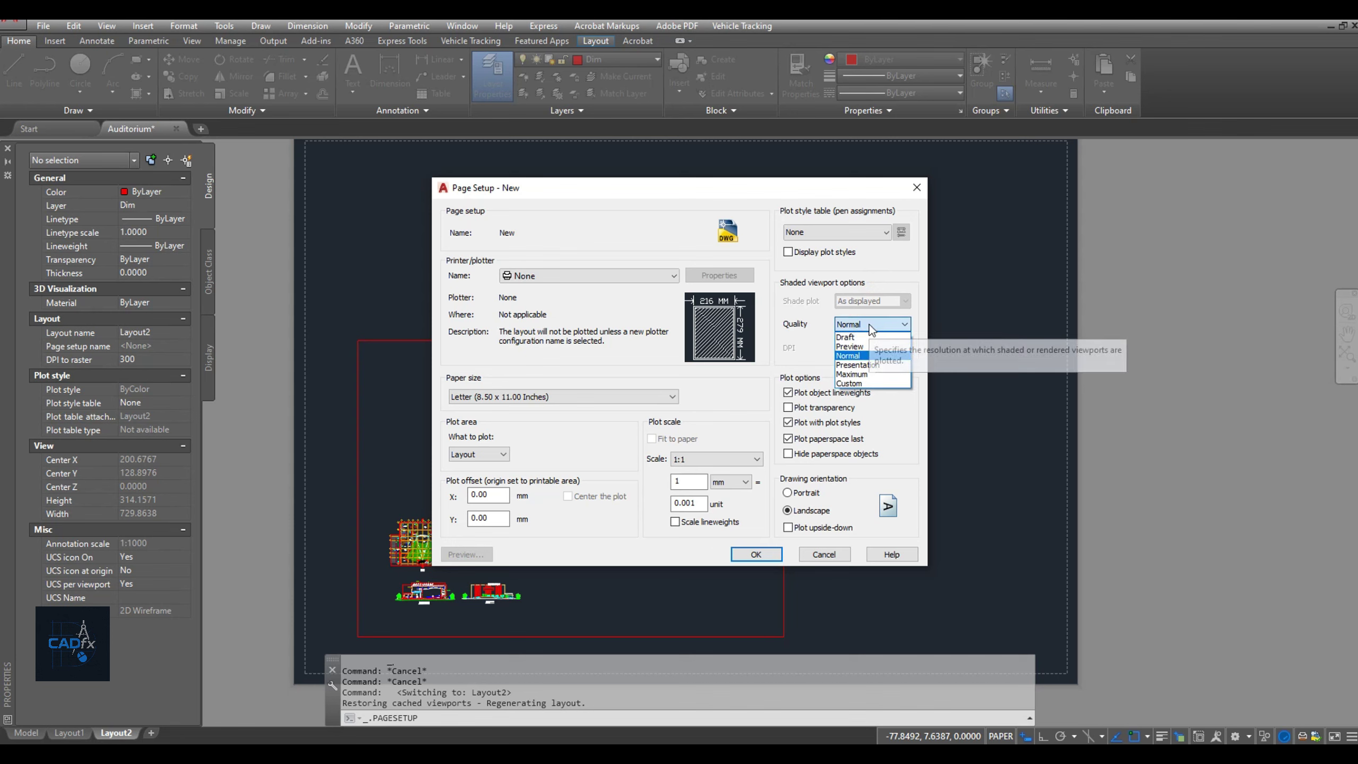
pyautogui.click(849, 383)
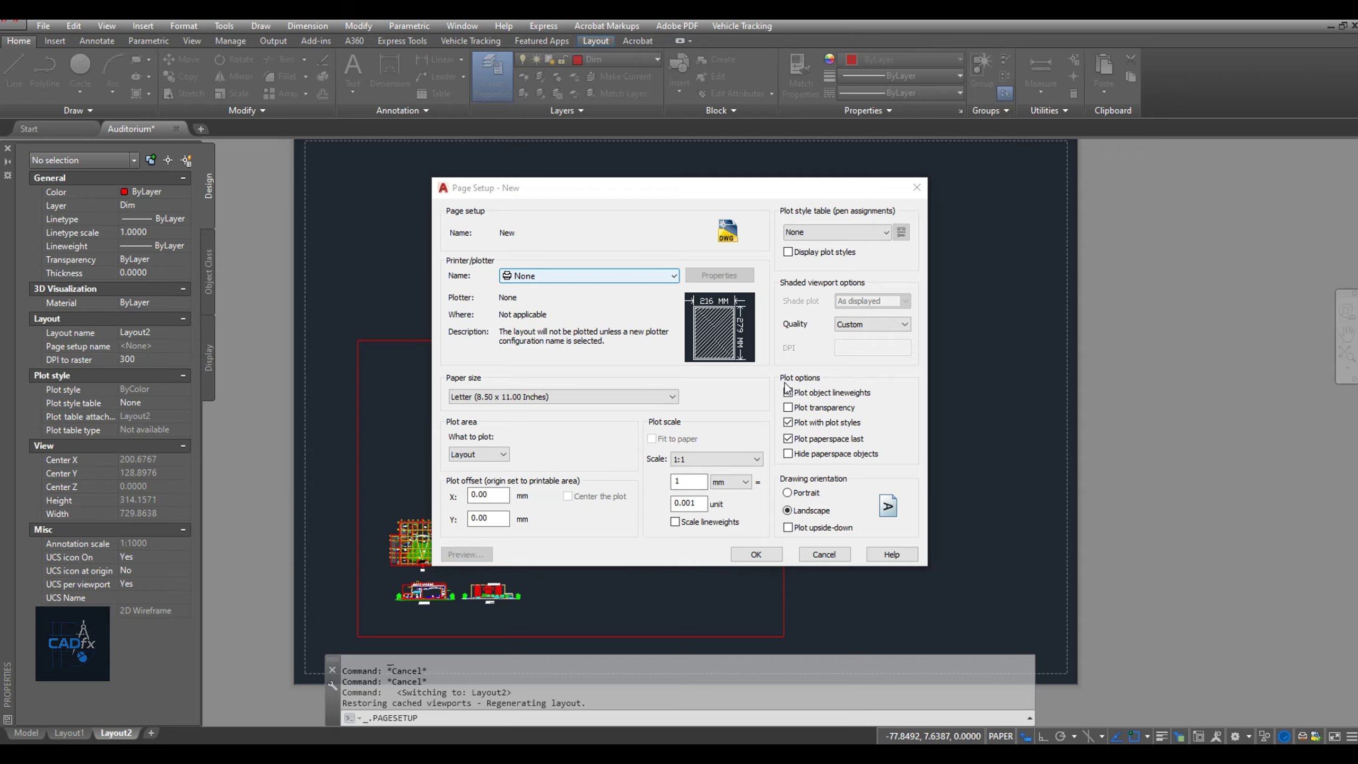
# Go through the plot options for object lineweights, transparency, plot styles, paperspace last and hidden paperspace objects, keeping their settings
pyautogui.click(829, 381)
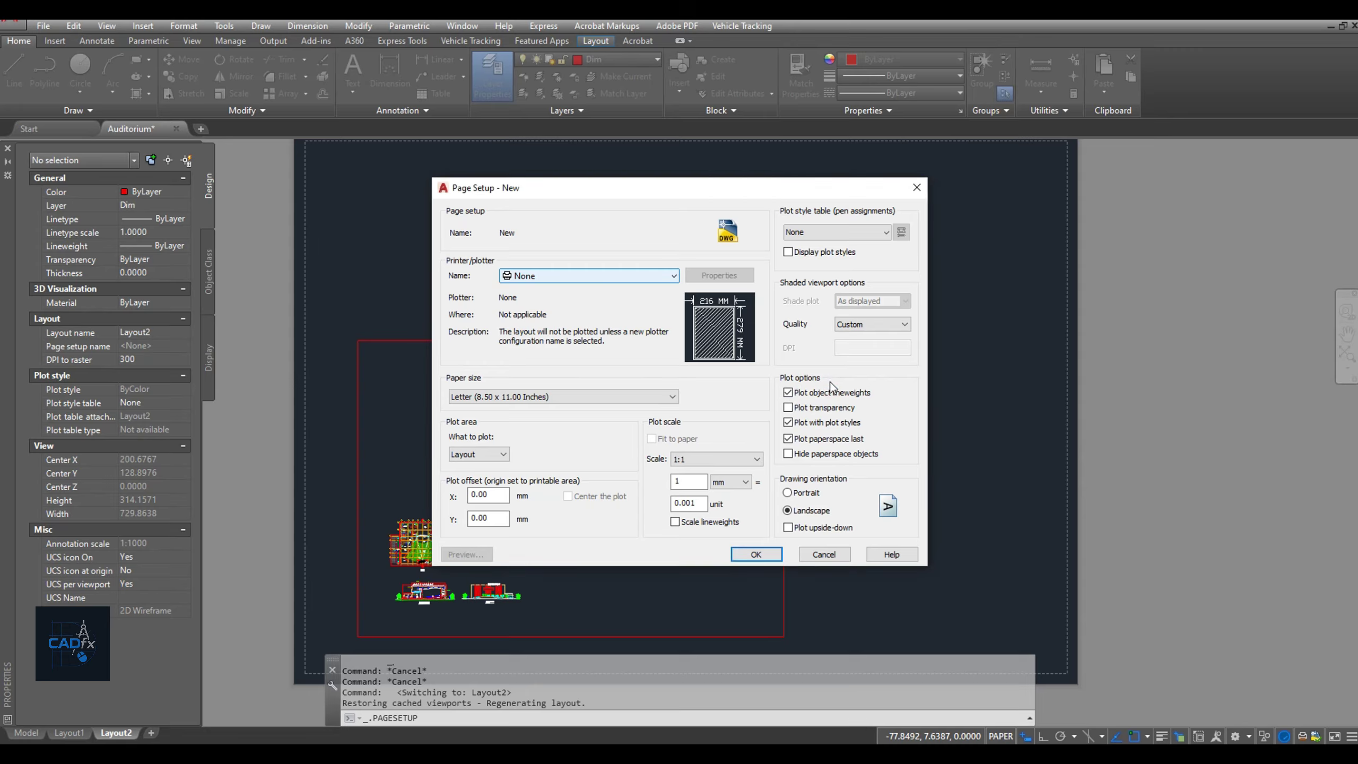
pyautogui.click(788, 392)
pyautogui.click(788, 392)
pyautogui.click(802, 394)
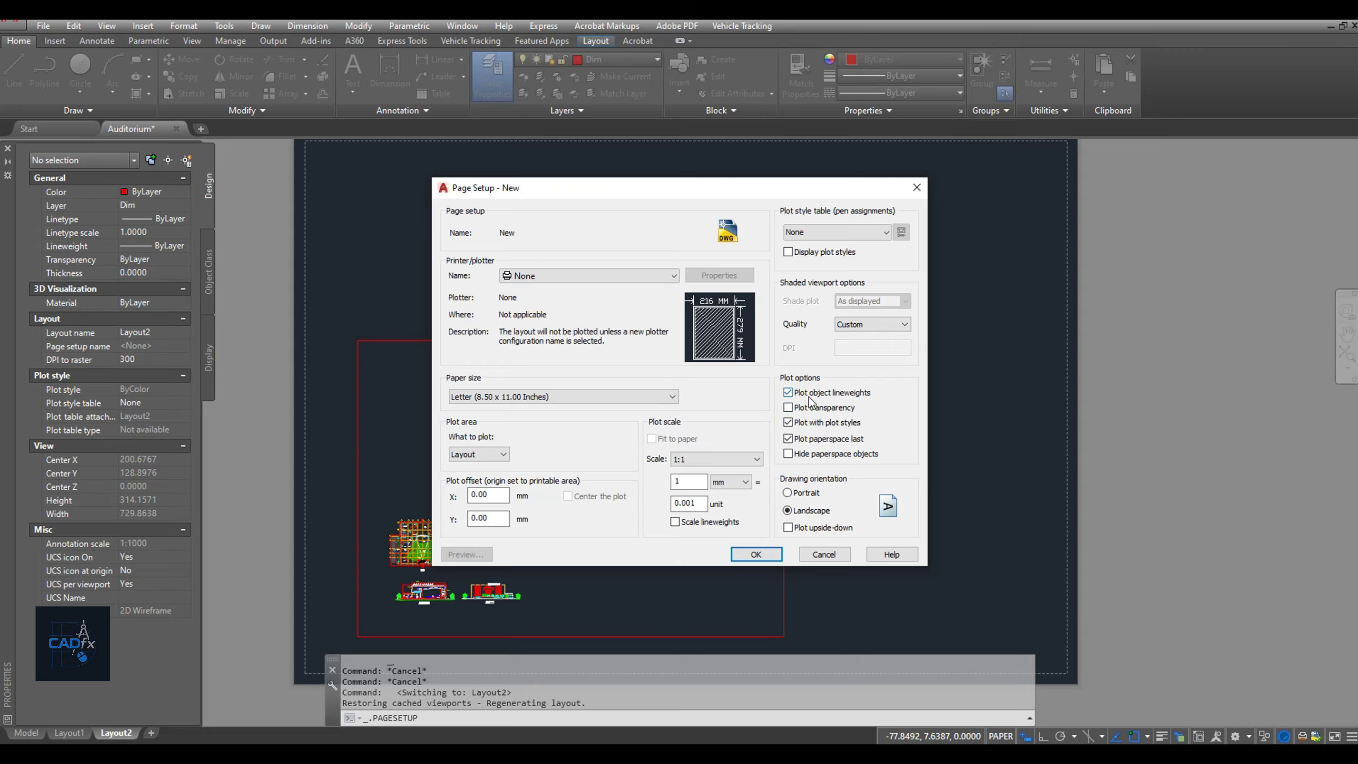
pyautogui.click(811, 397)
pyautogui.click(809, 411)
pyautogui.click(810, 412)
pyautogui.click(812, 424)
pyautogui.click(814, 423)
pyautogui.click(811, 447)
pyautogui.click(811, 447)
pyautogui.click(809, 456)
pyautogui.click(797, 457)
# Try the Portrait orientation, return to Landscape, and toggle Plot upside-down on and off
pyautogui.click(790, 492)
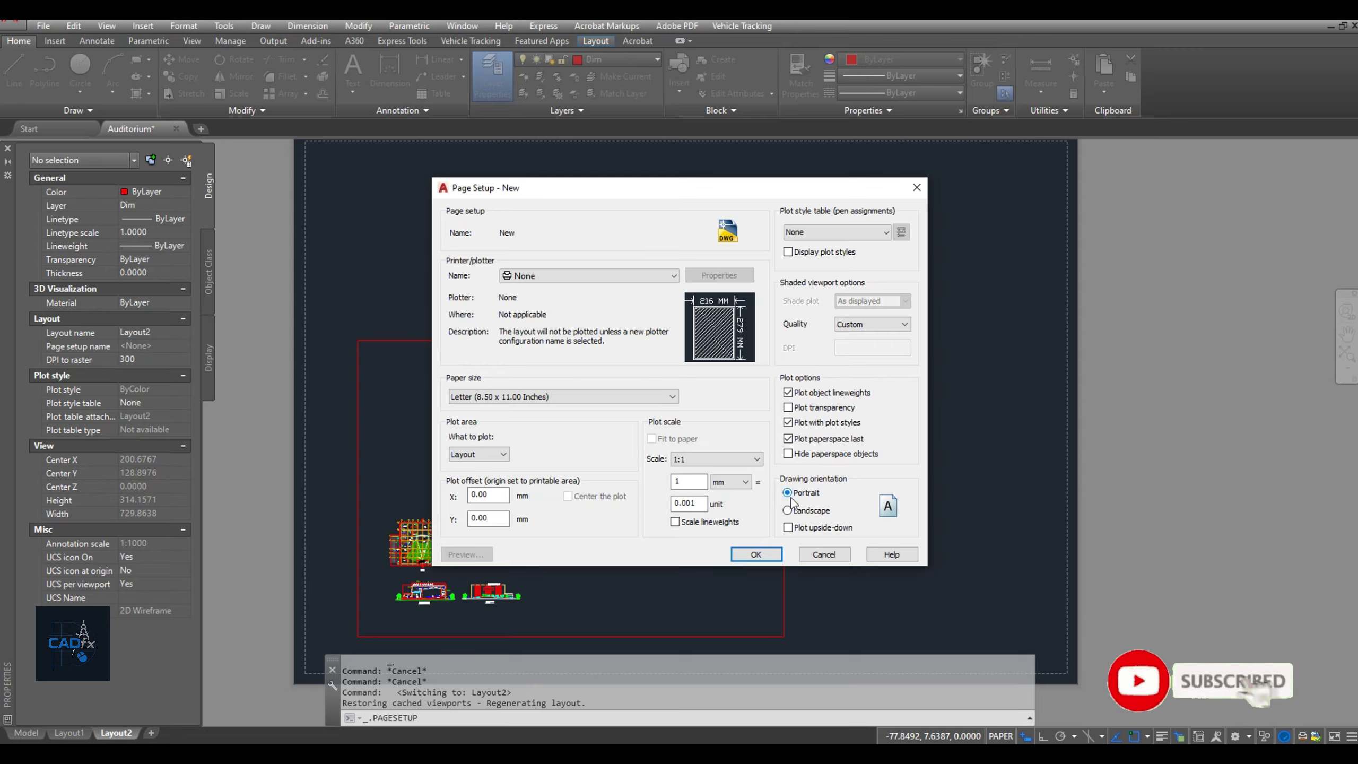
pyautogui.click(787, 511)
pyautogui.click(787, 527)
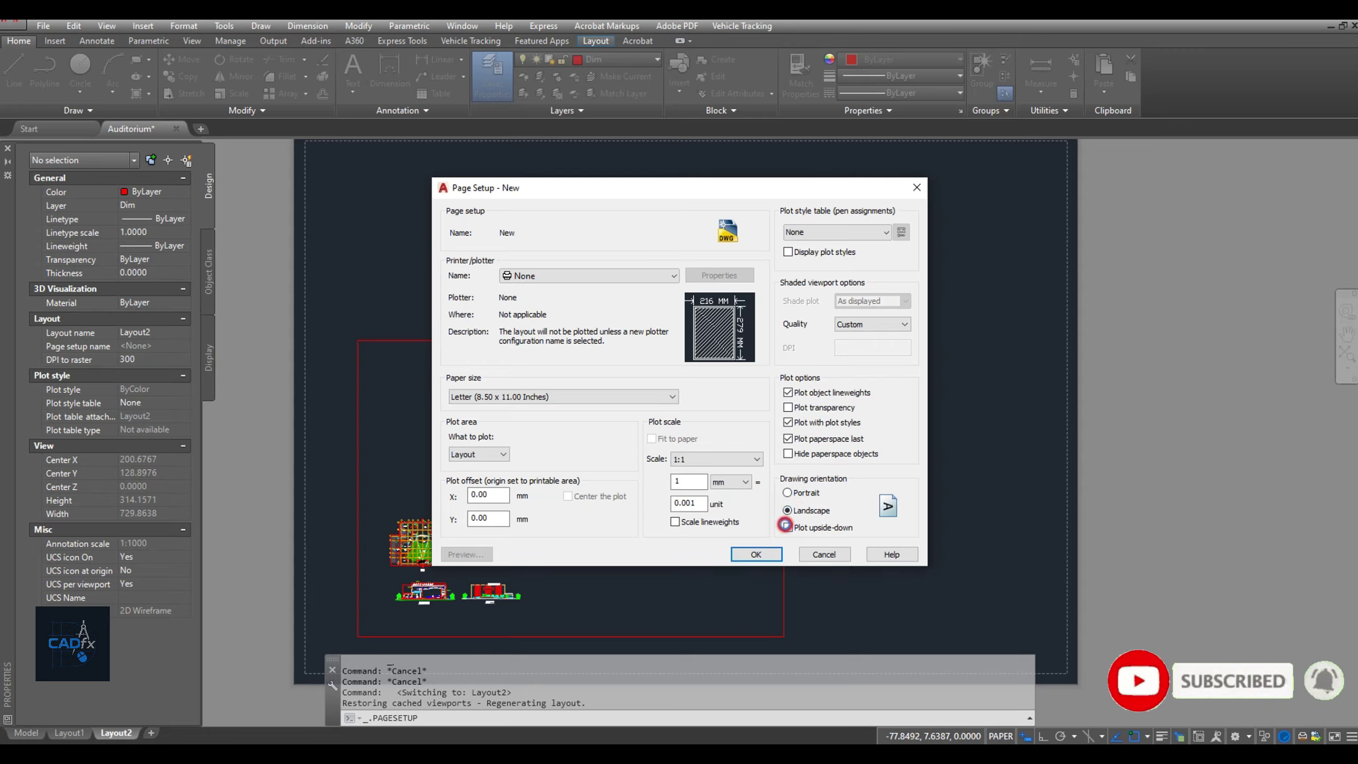
pyautogui.click(787, 527)
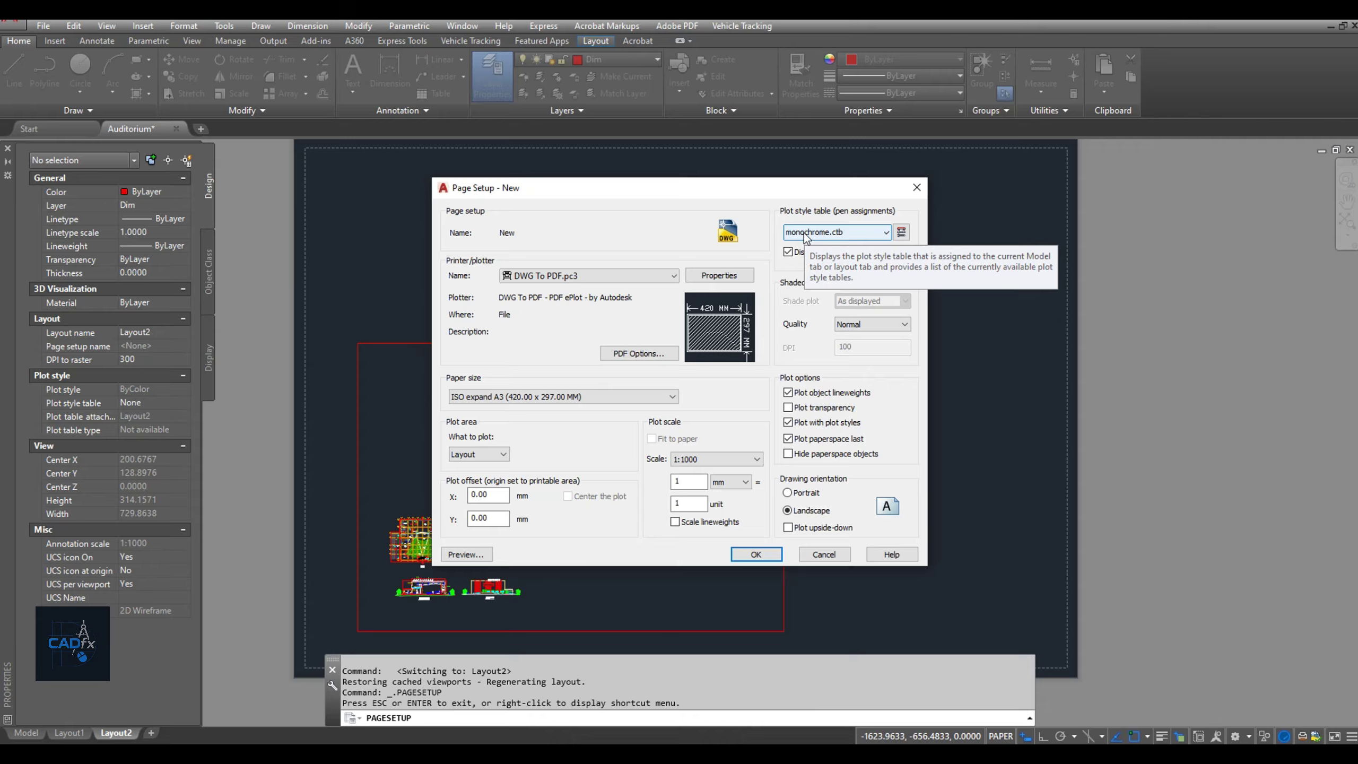
# Accept the New page setup with the monochrome.ctb plot style table kept, and make it the current page setup for Layout2
pyautogui.click(809, 233)
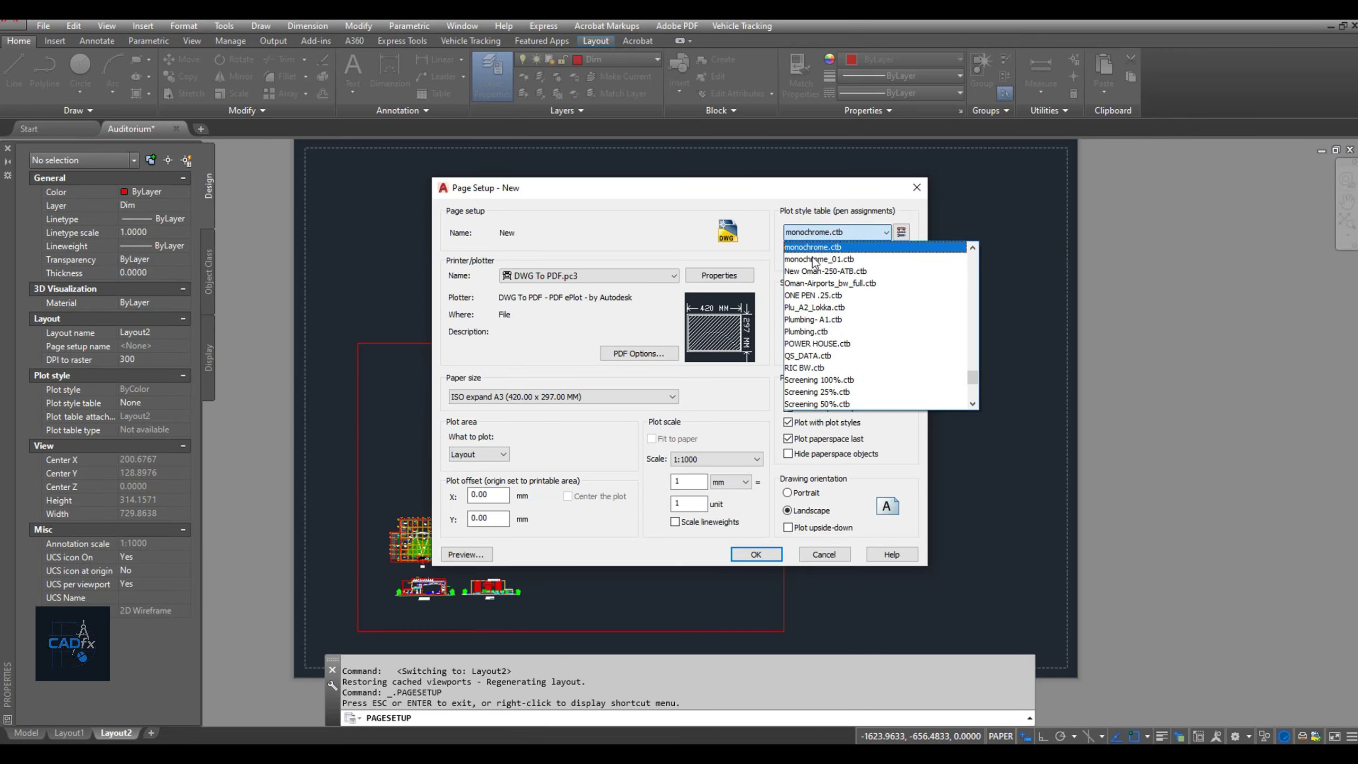
pyautogui.click(813, 196)
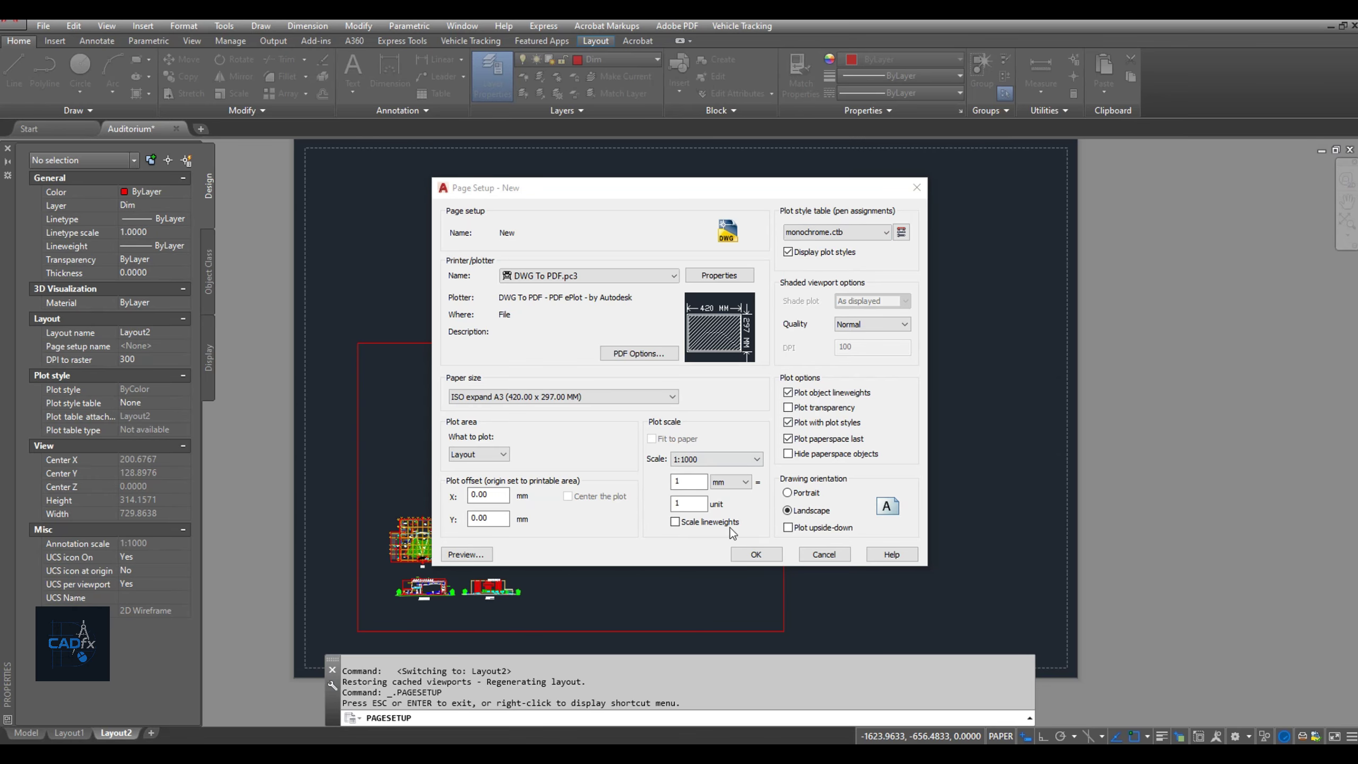
pyautogui.click(756, 555)
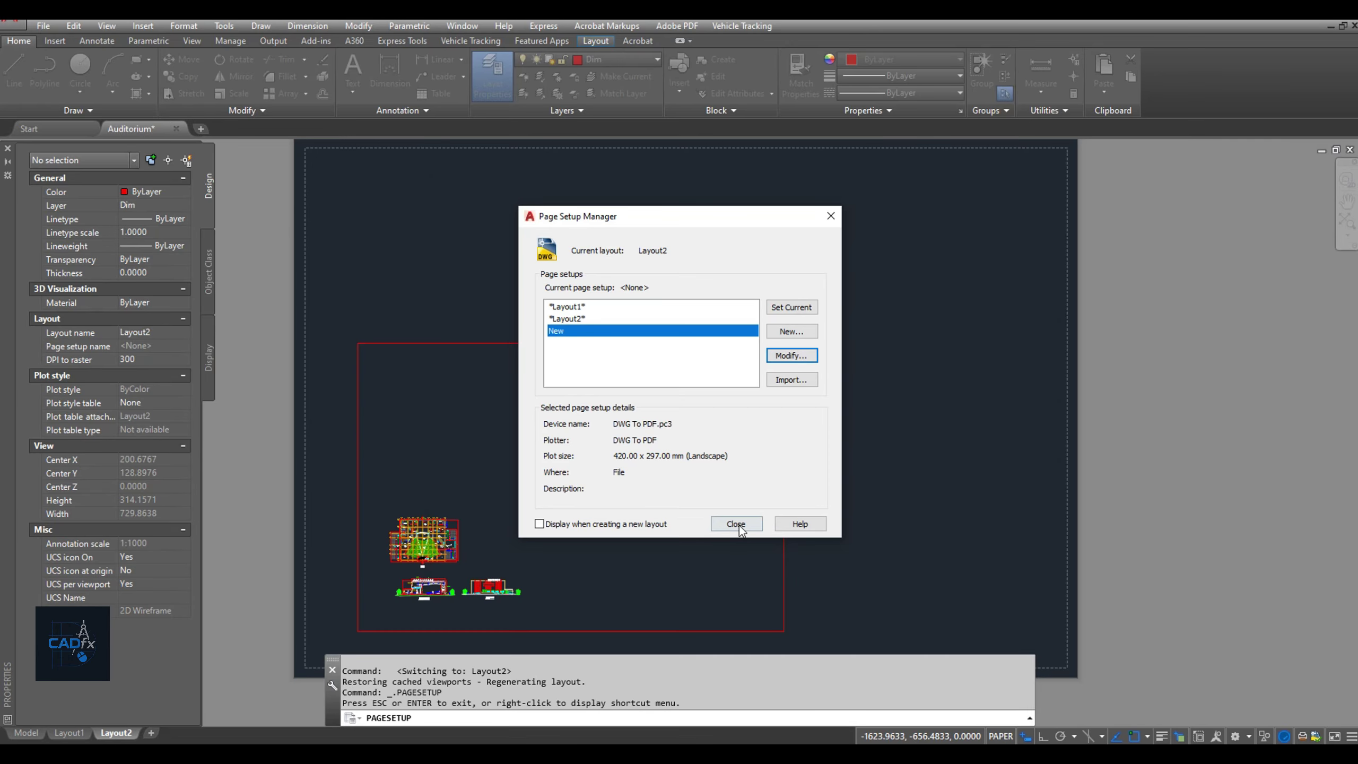
pyautogui.click(790, 307)
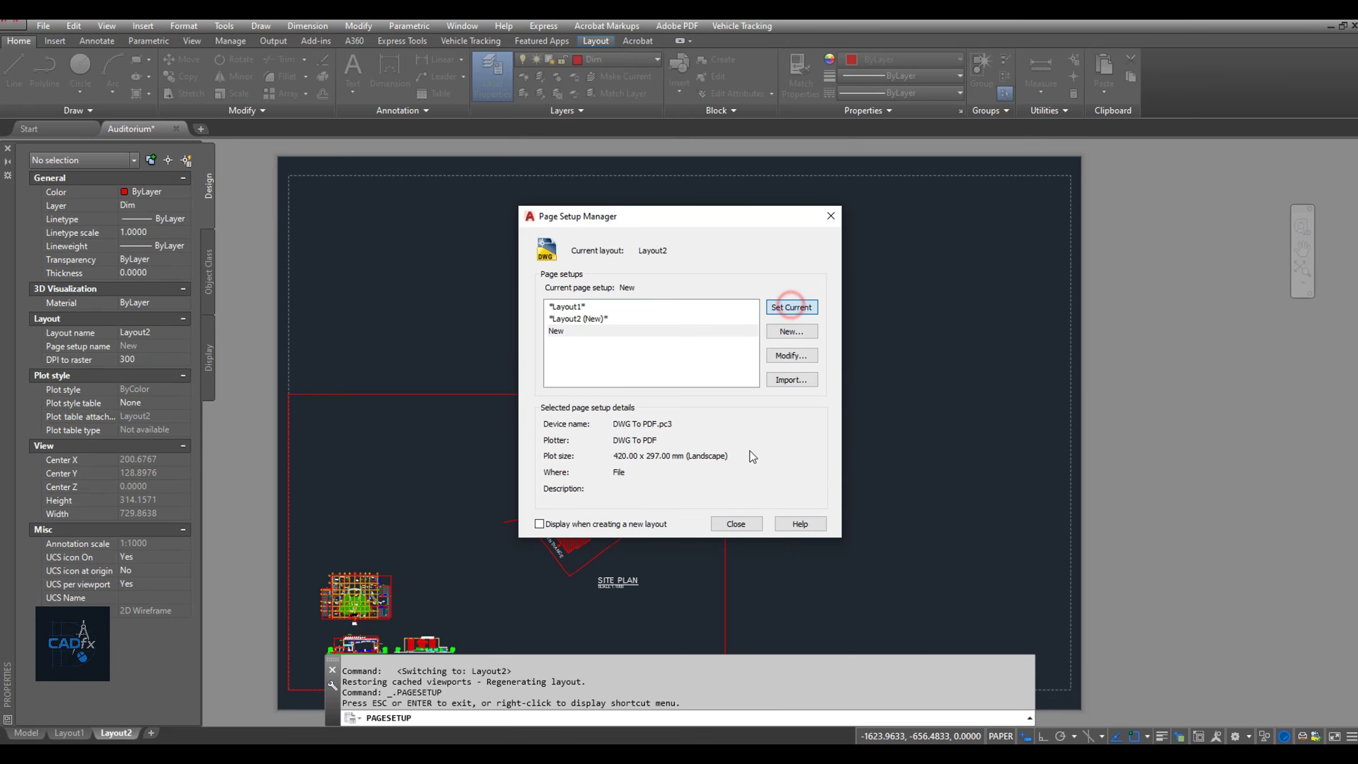
pyautogui.click(735, 523)
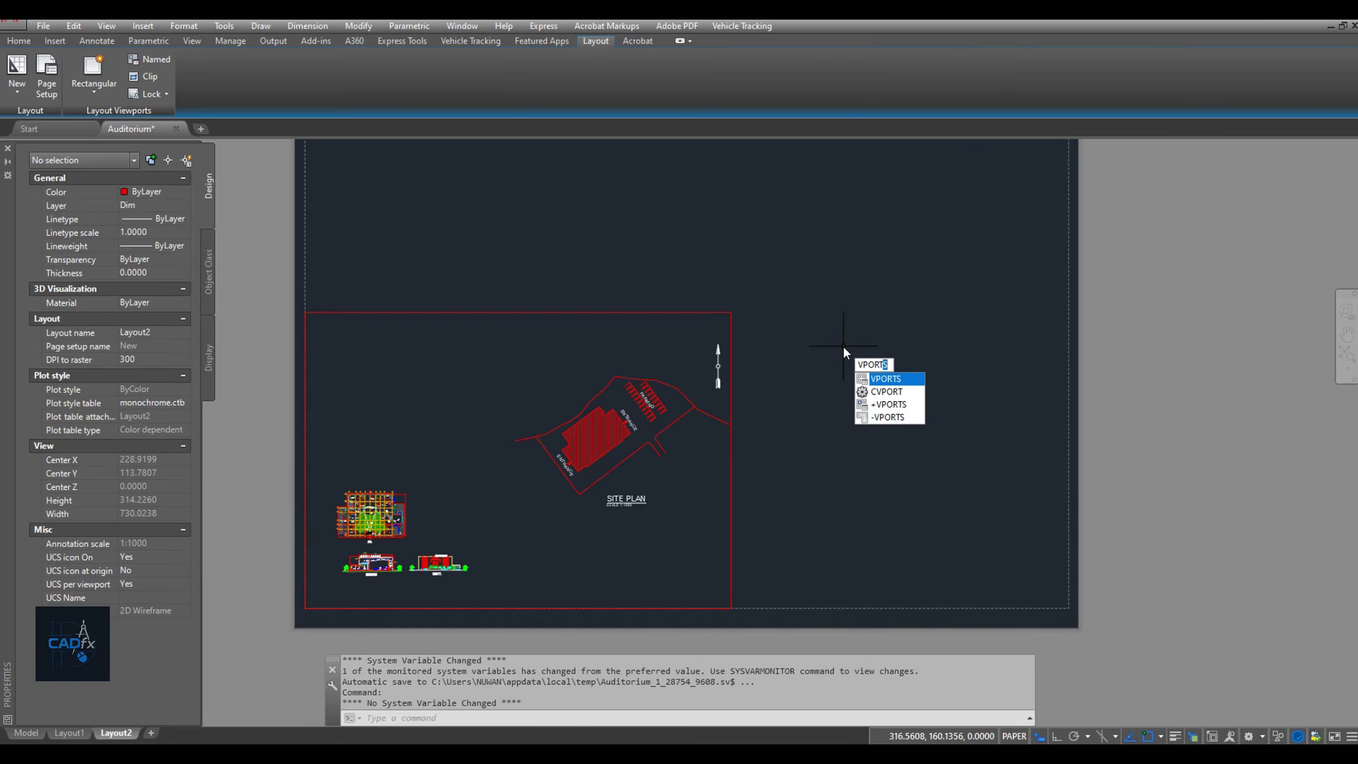
# Preview the Single and Two: Vertical viewport arrangements without creating any, and look over the available viewport creation commands
pyautogui.click(891, 379)
pyautogui.click(514, 312)
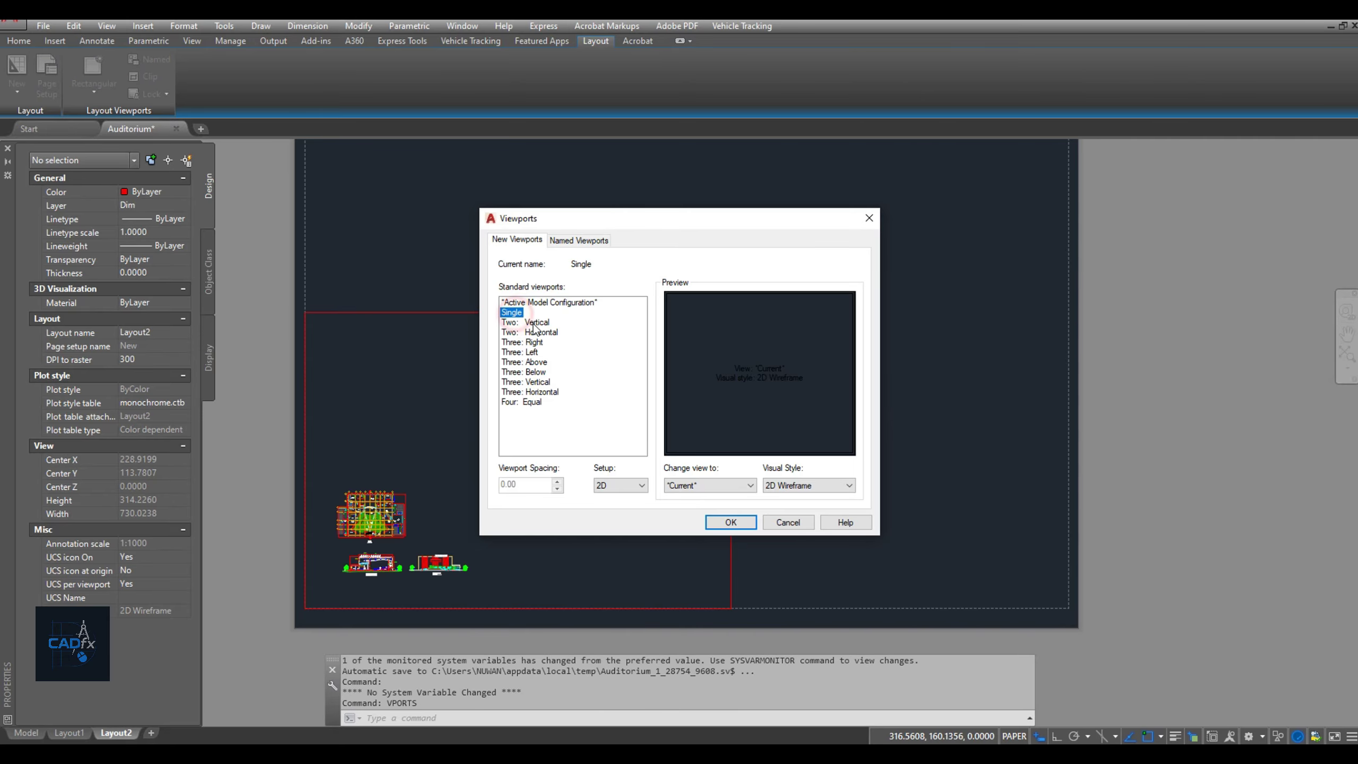
pyautogui.click(534, 322)
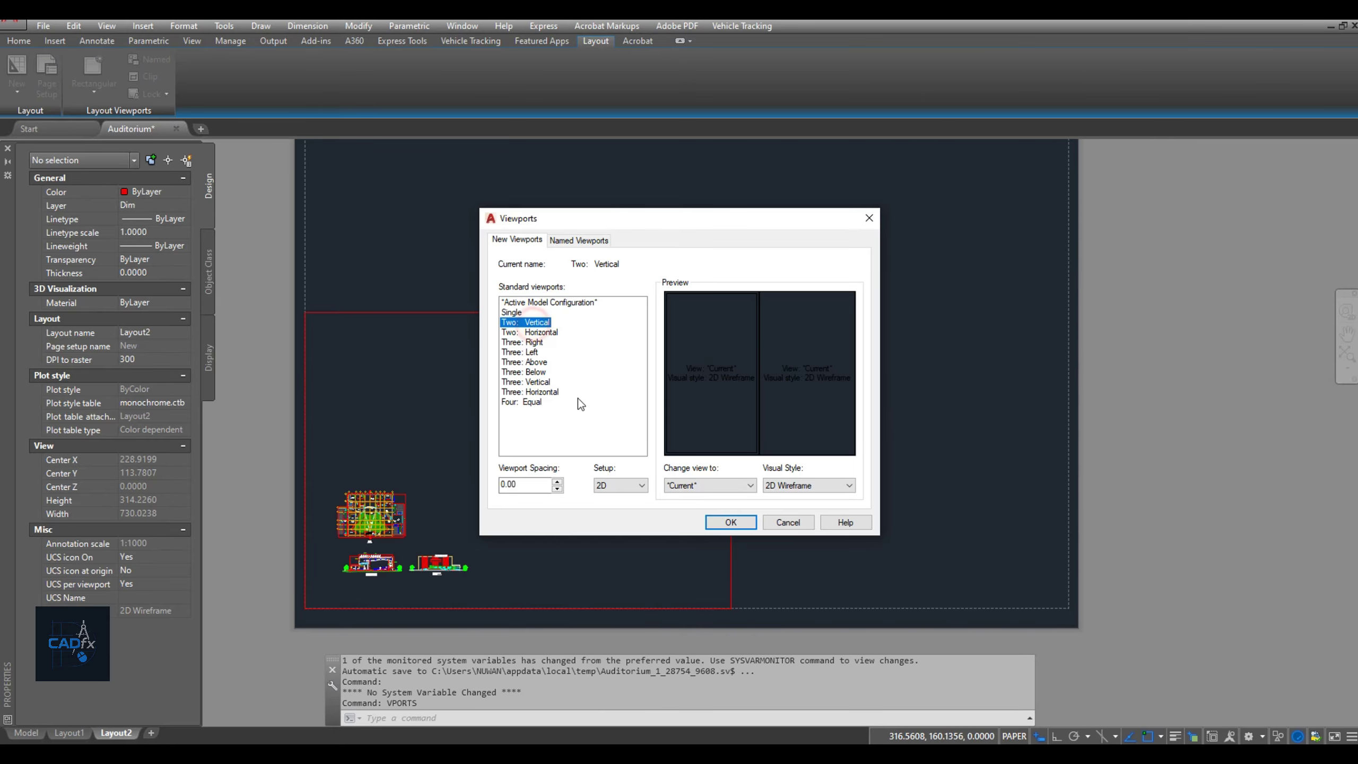
pyautogui.click(787, 520)
pyautogui.click(107, 26)
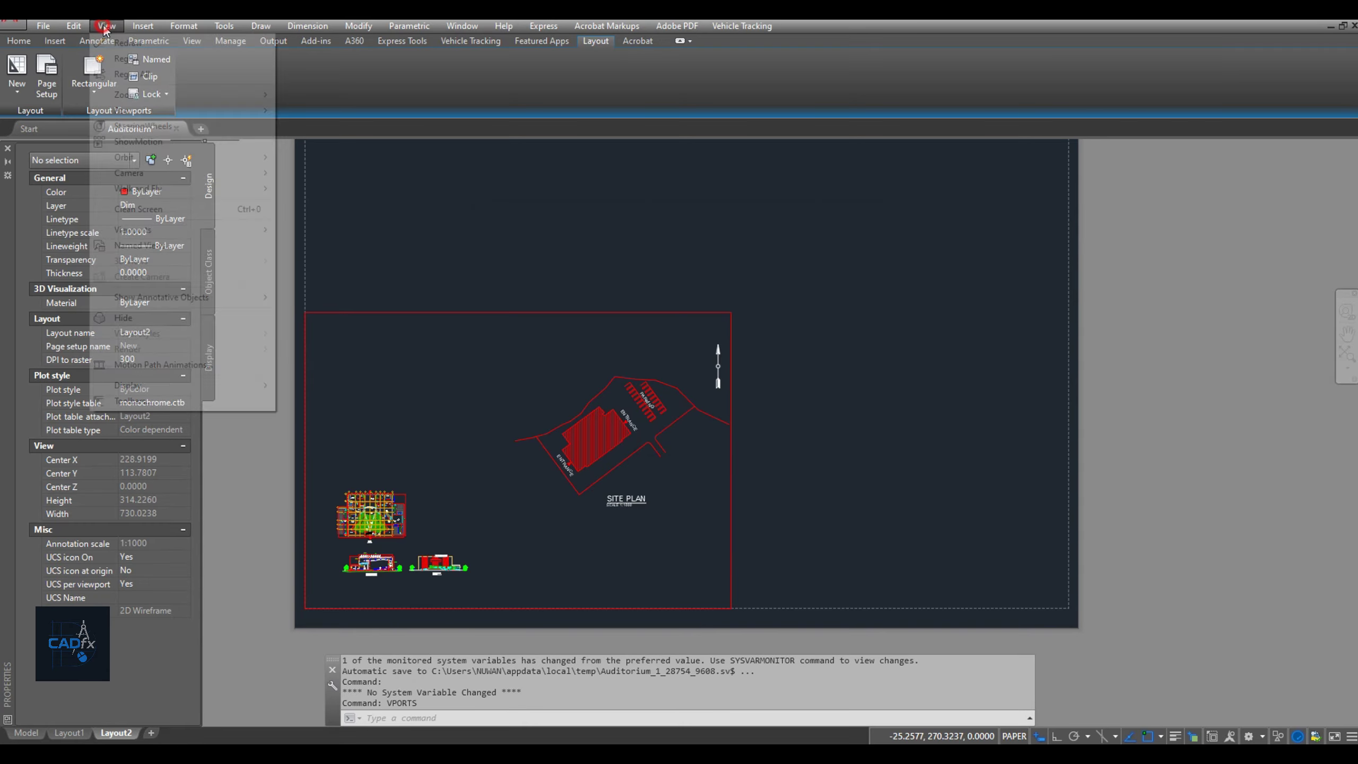
pyautogui.moveTo(160, 235)
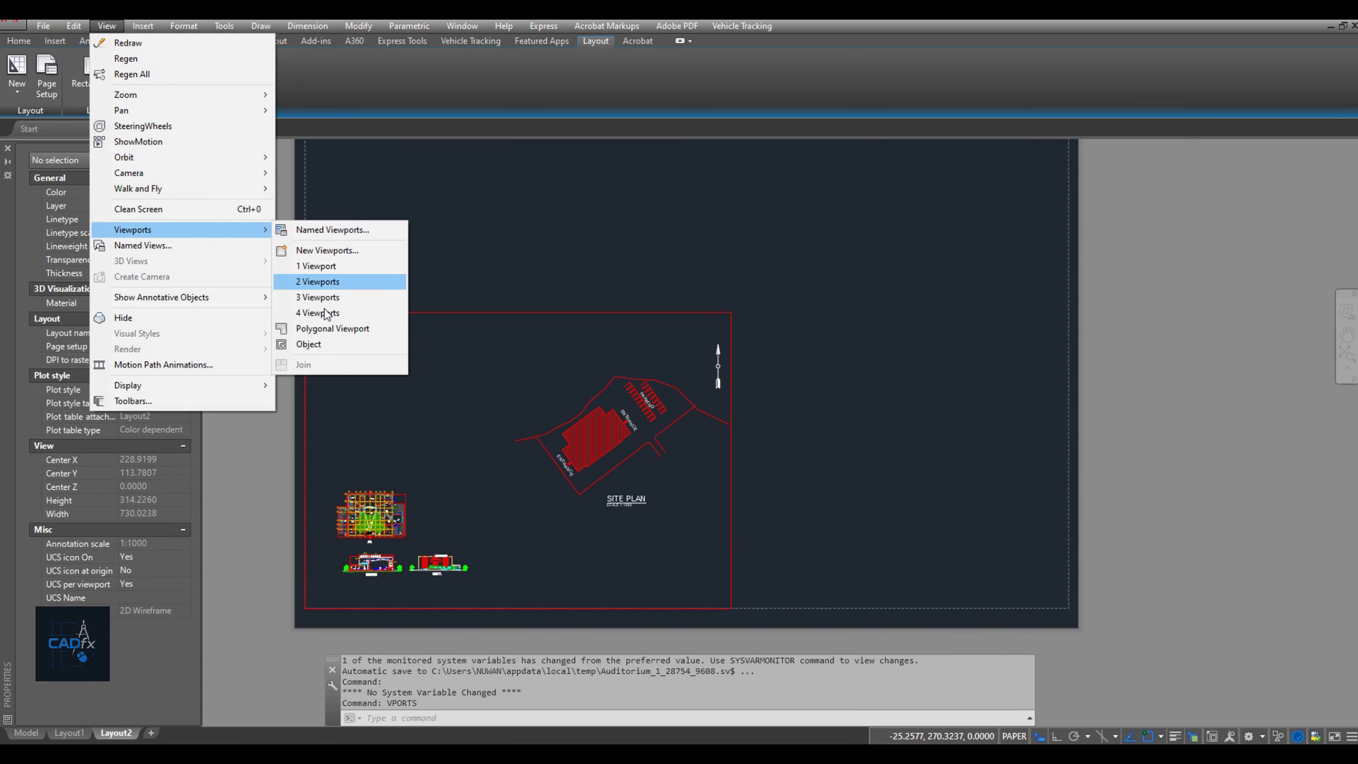
pyautogui.click(473, 197)
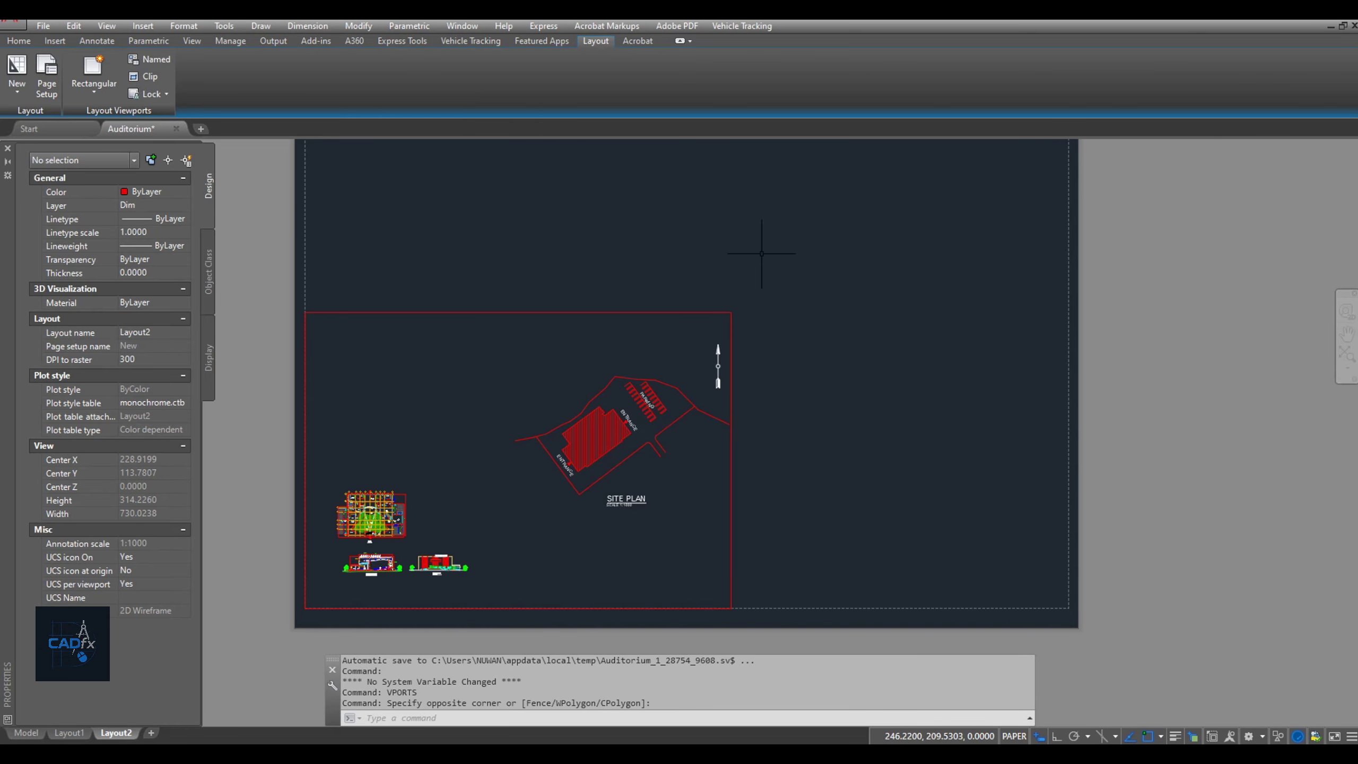
# Save the drawing, select the existing viewport on the sheet to show its properties, and deselect it
pyautogui.hotkey('ctrl', 's')
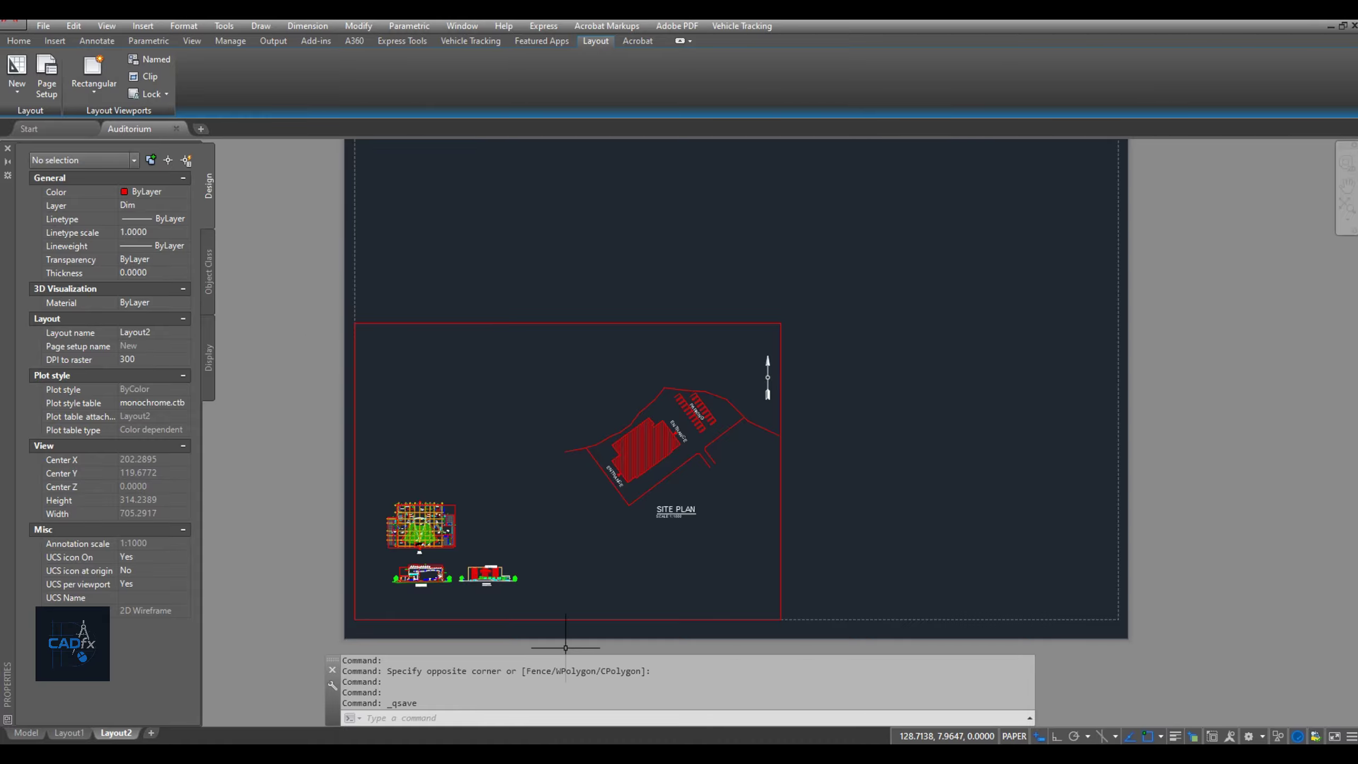
pyautogui.moveTo(833, 570); pyautogui.dragTo(841, 484, button='middle')
pyautogui.scroll(-4, 825, 467)
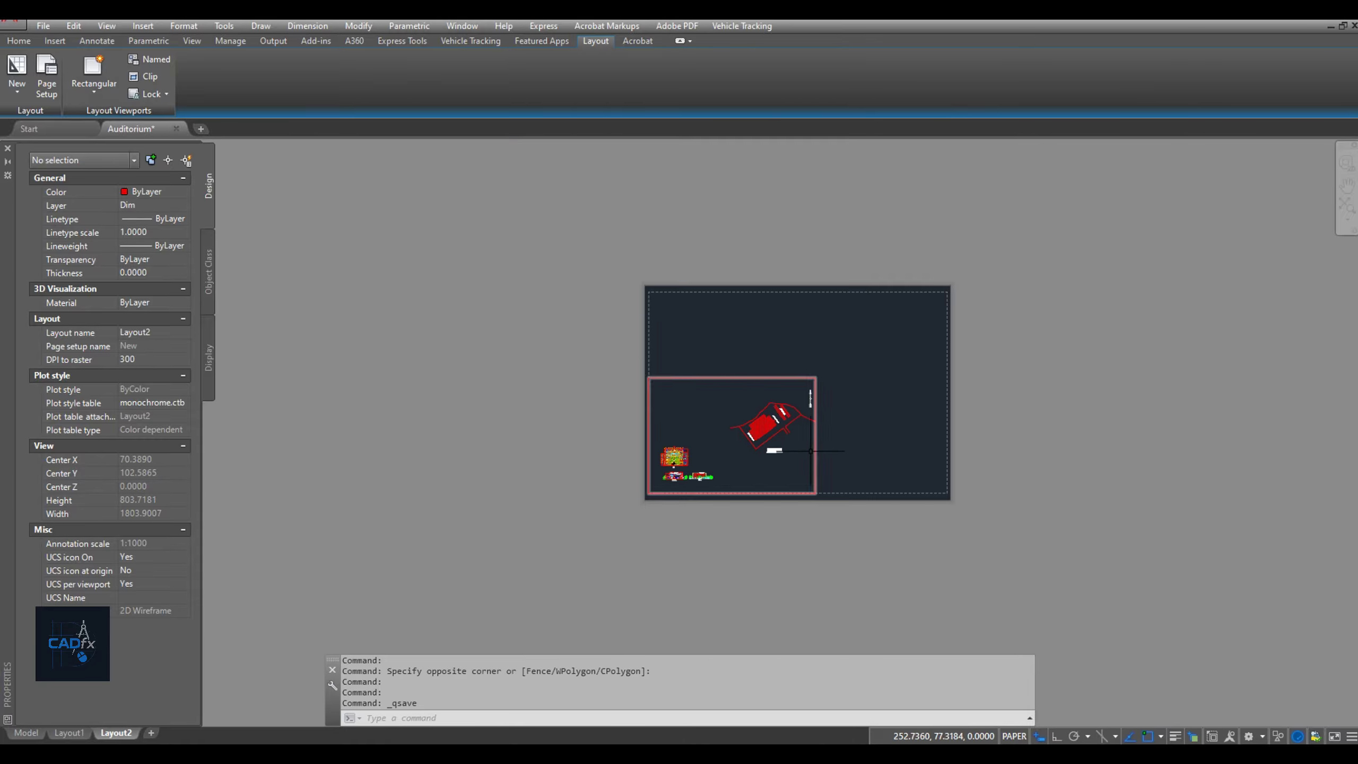
pyautogui.click(814, 443)
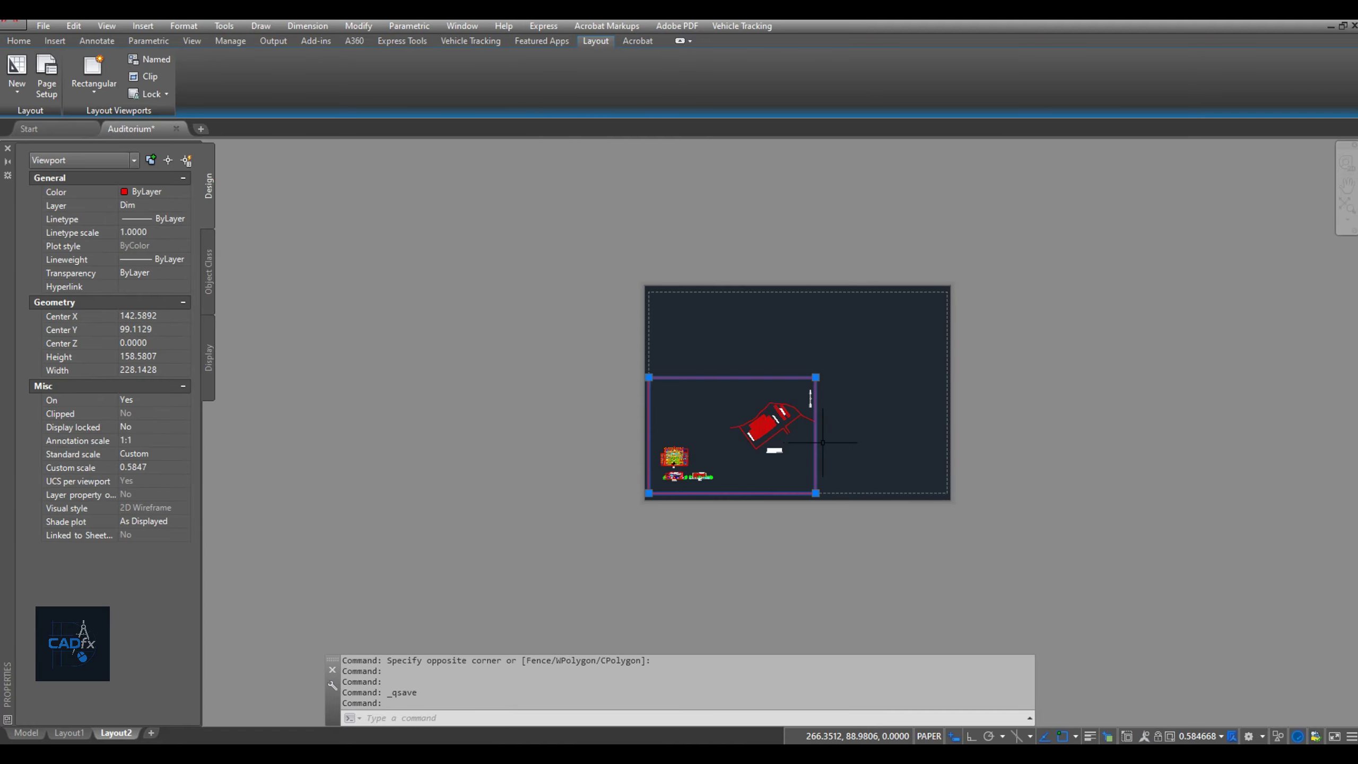
pyautogui.moveTo(831, 442); pyautogui.dragTo(757, 514, button='middle')
pyautogui.press('Escape')
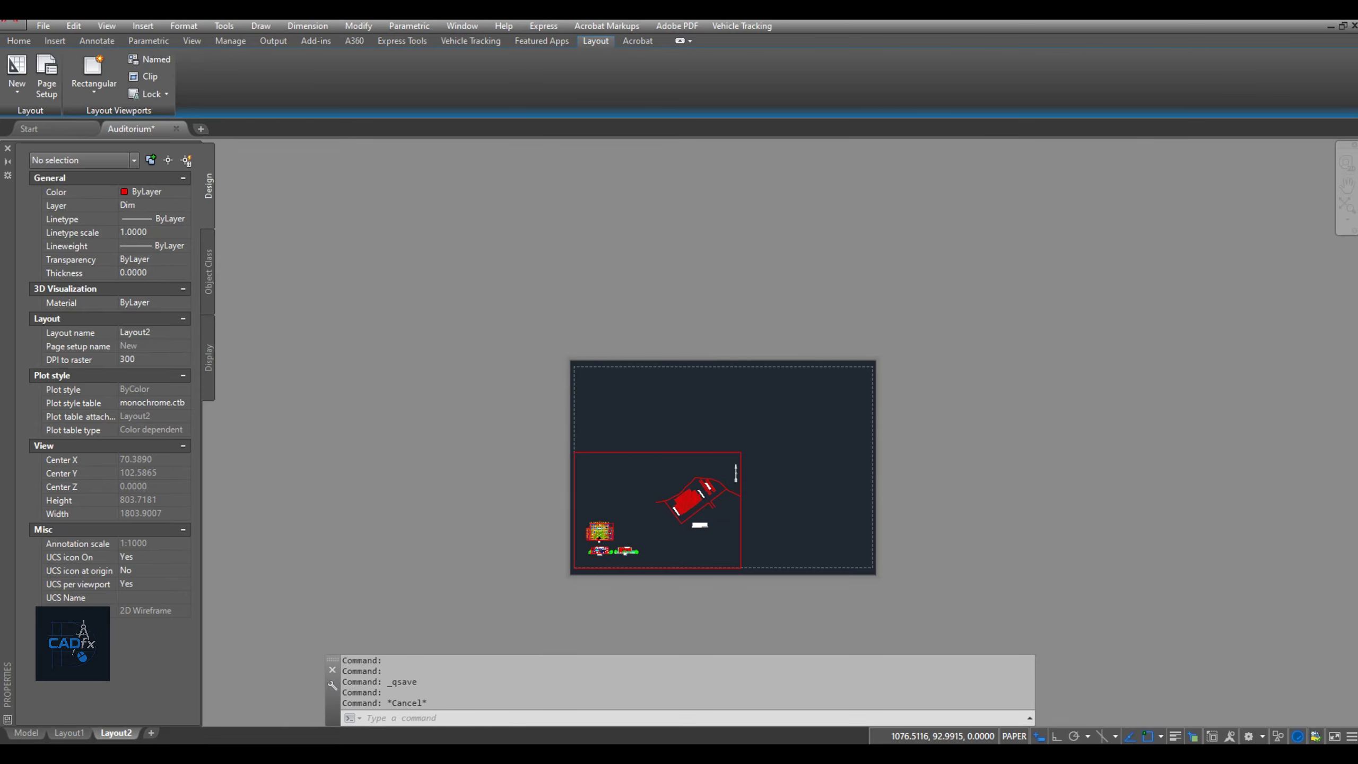
pyautogui.press('Escape')
pyautogui.press('Escape')
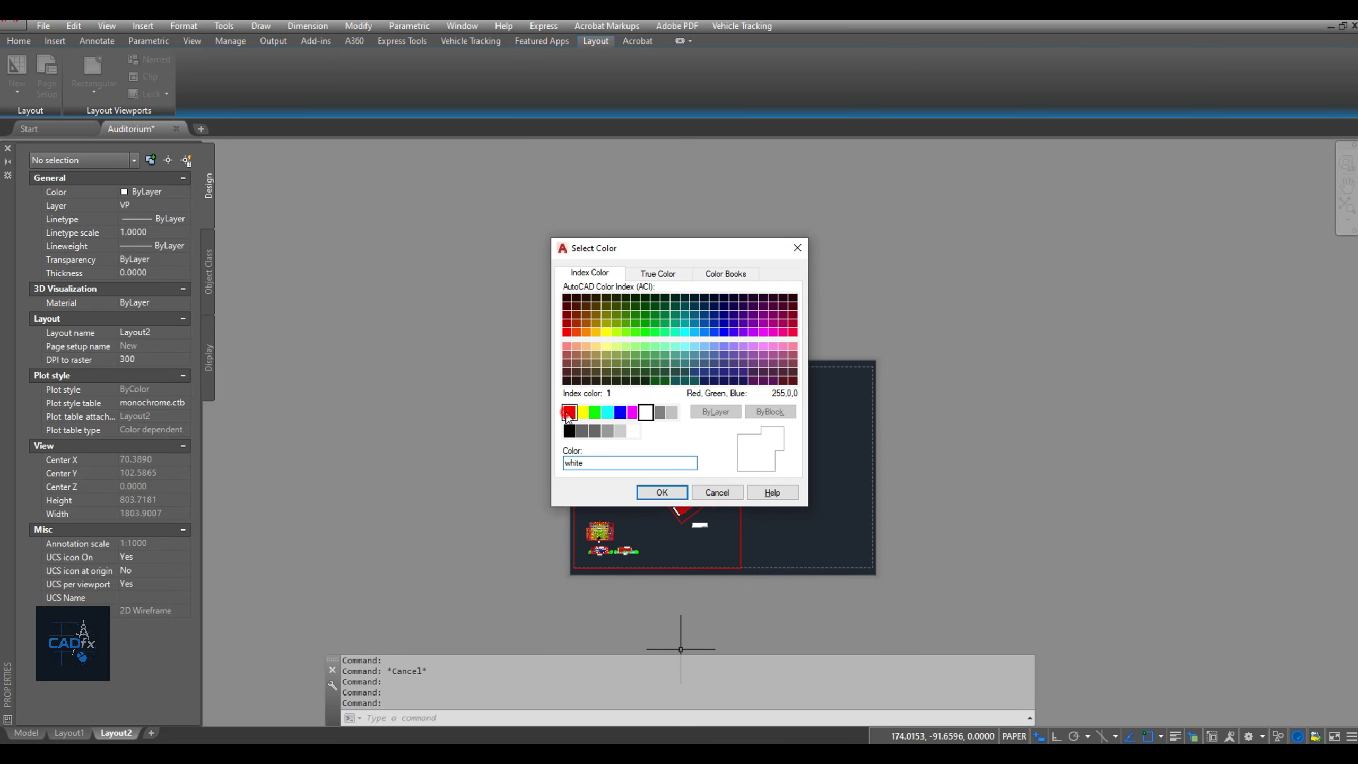
# Set the VP layer's color to red (index color 1) and save the drawing
pyautogui.click(568, 412)
pyautogui.click(661, 492)
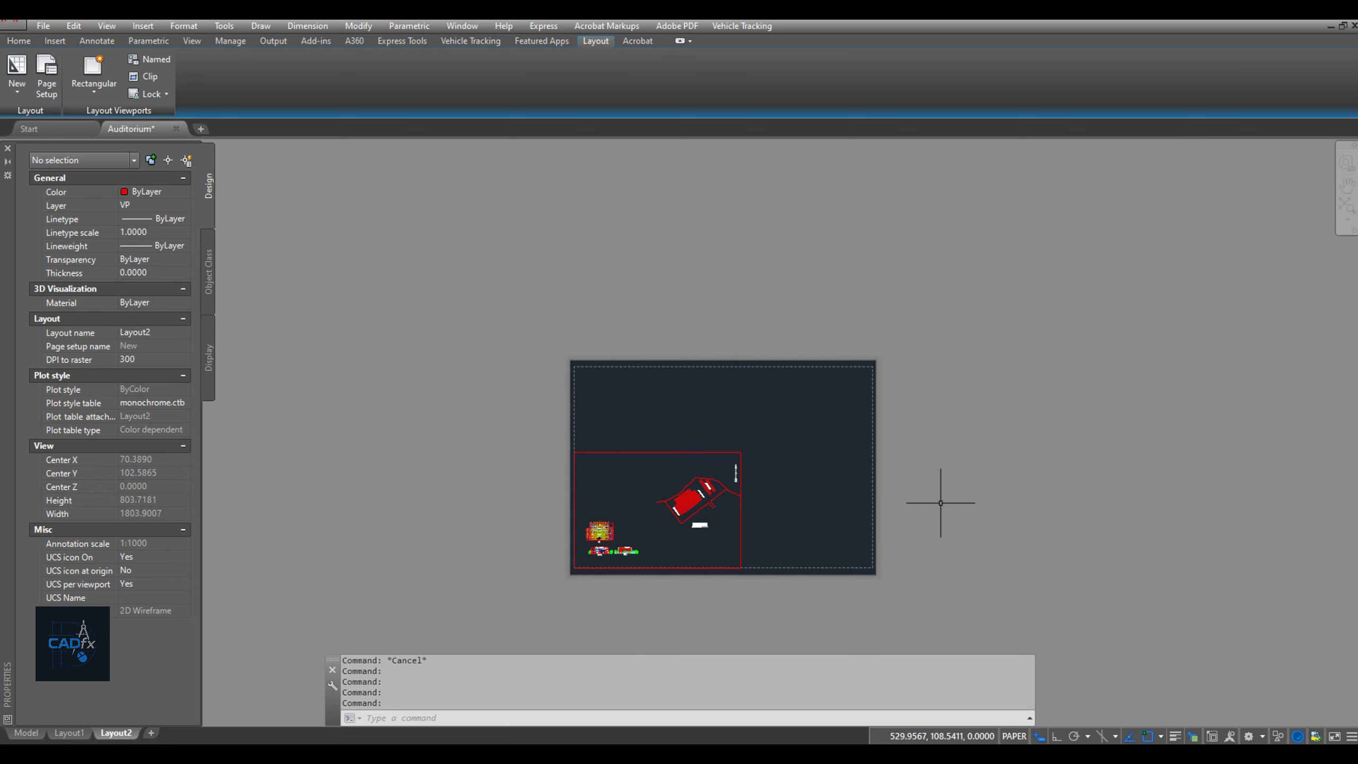
pyautogui.hotkey('ctrl', 's')
pyautogui.click(1030, 500)
# Erase the existing viewport from the Layout2 sheet
pyautogui.moveTo(1030, 500); pyautogui.dragTo(996, 494, button='middle')
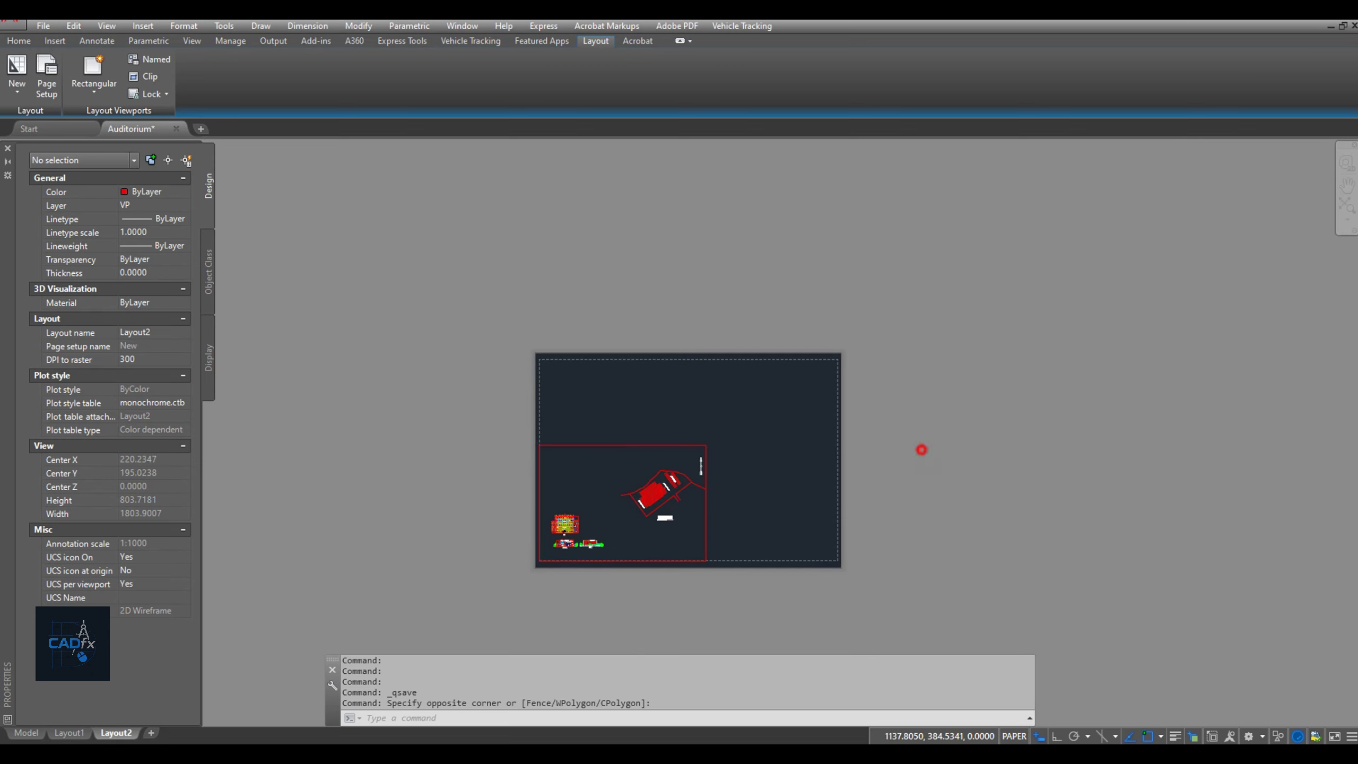
pyautogui.moveTo(788, 491); pyautogui.dragTo(839, 455, button='middle')
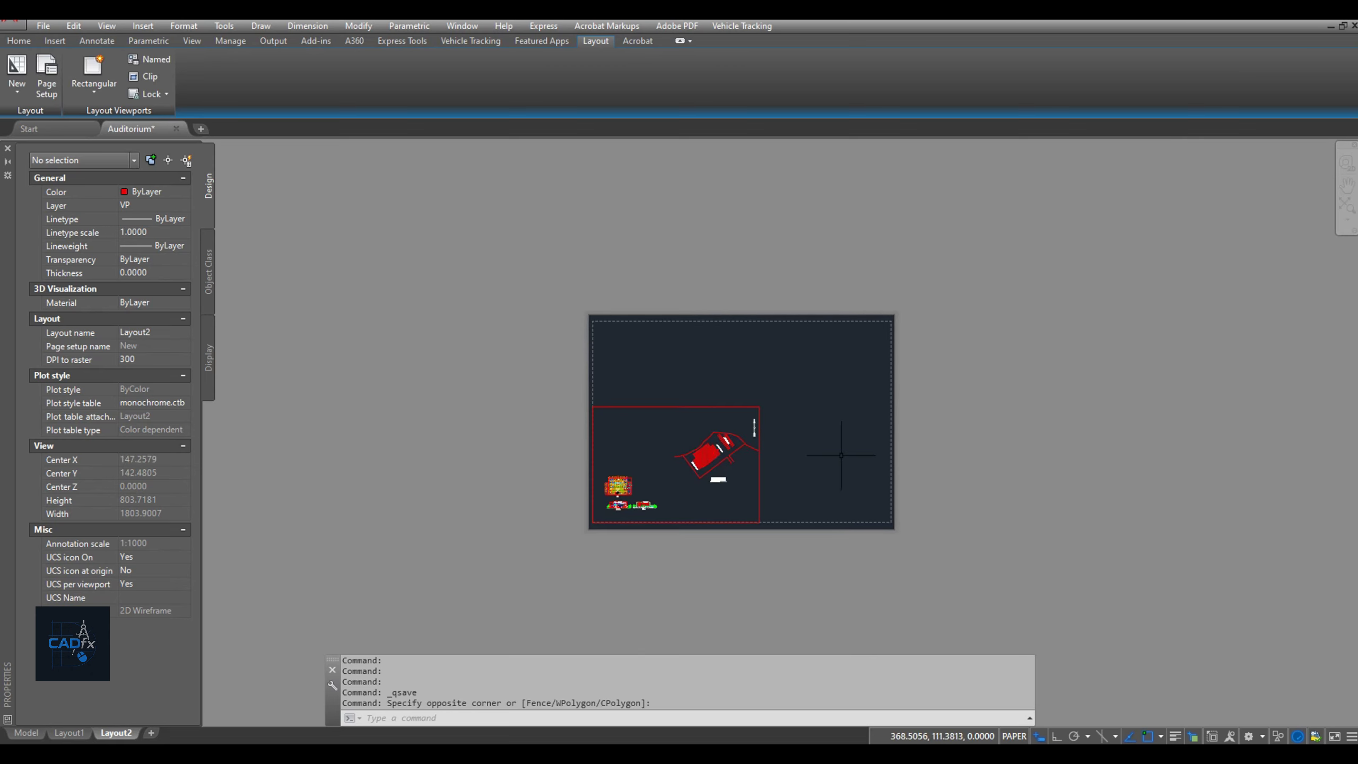
pyautogui.click(758, 469)
pyautogui.write('e')
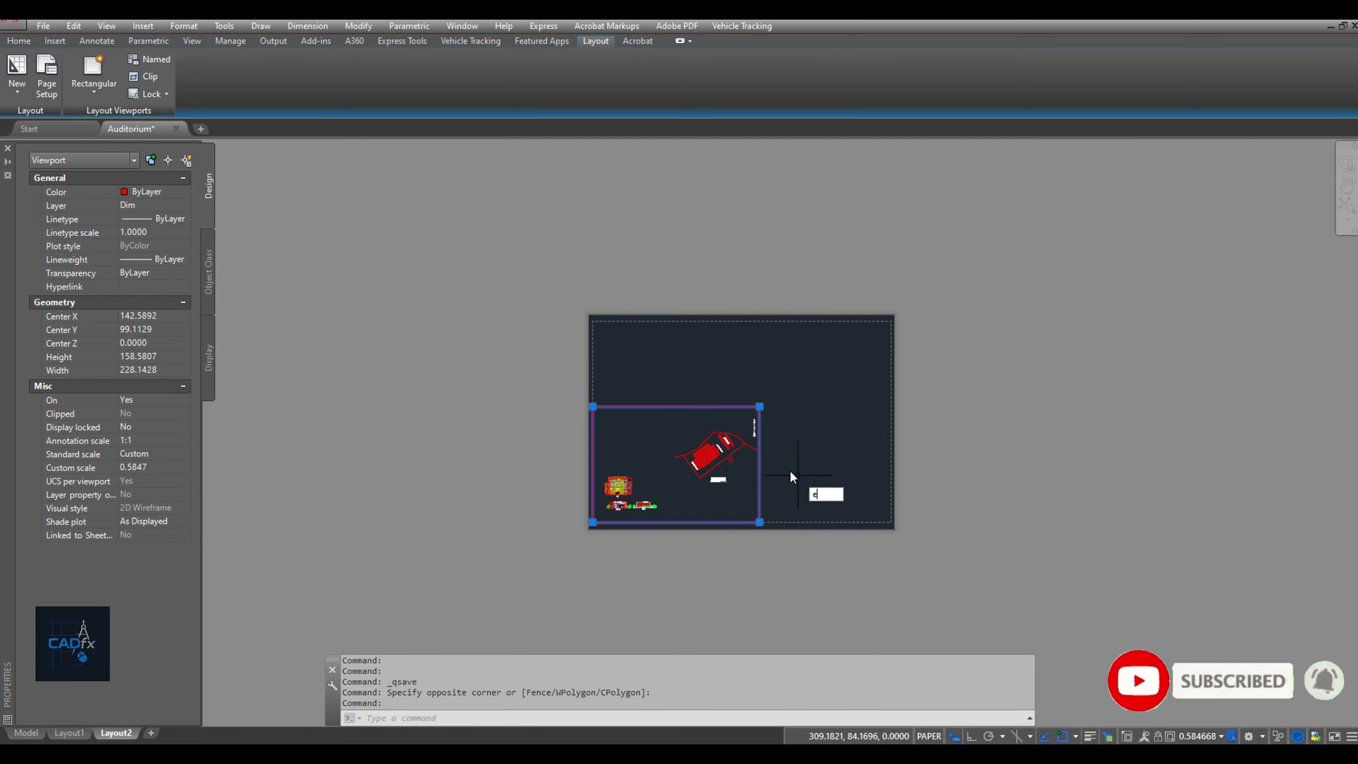
pyautogui.press('Return')
# Create a rectangular viewport about 161 mm wide and 158 mm high in the upper-left part of the sheet
pyautogui.moveTo(789, 470); pyautogui.dragTo(683, 500, button='middle')
pyautogui.scroll(2, 592, 495)
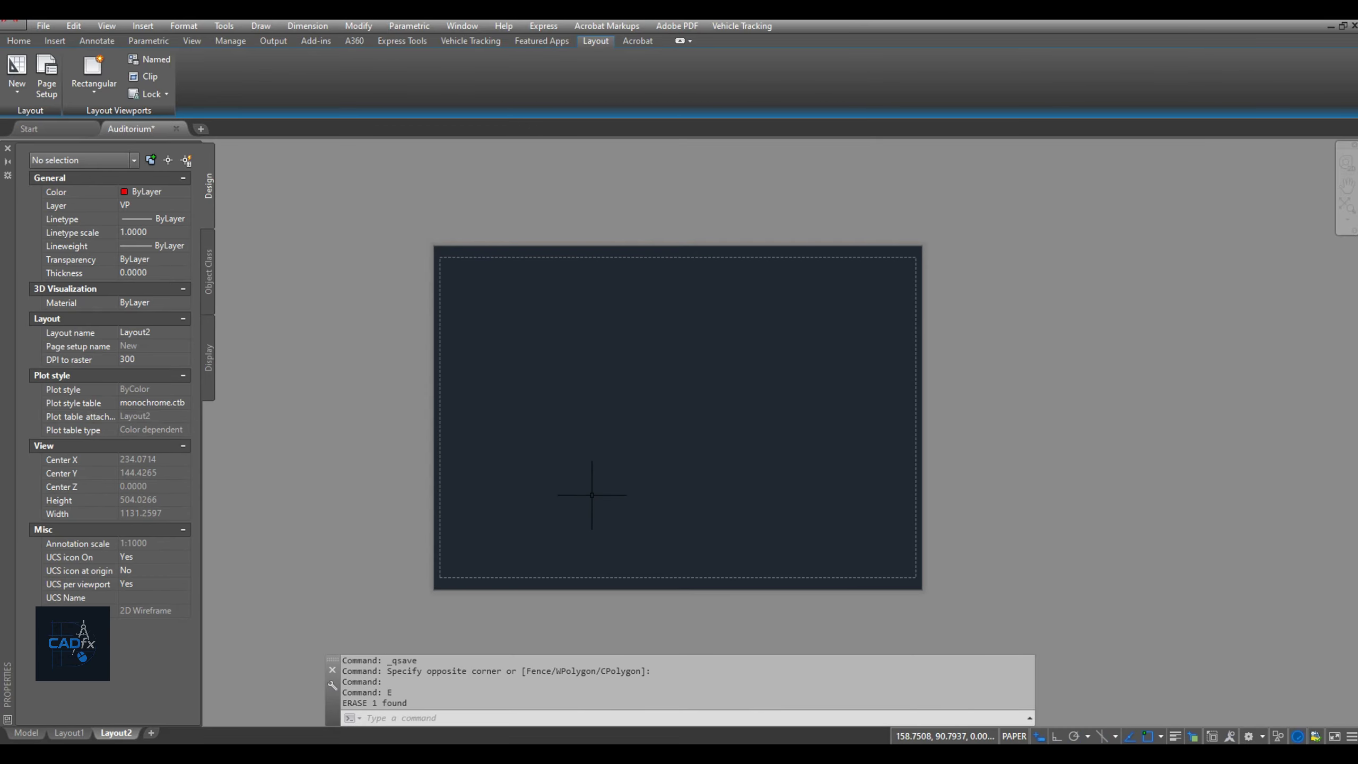
pyautogui.click(99, 73)
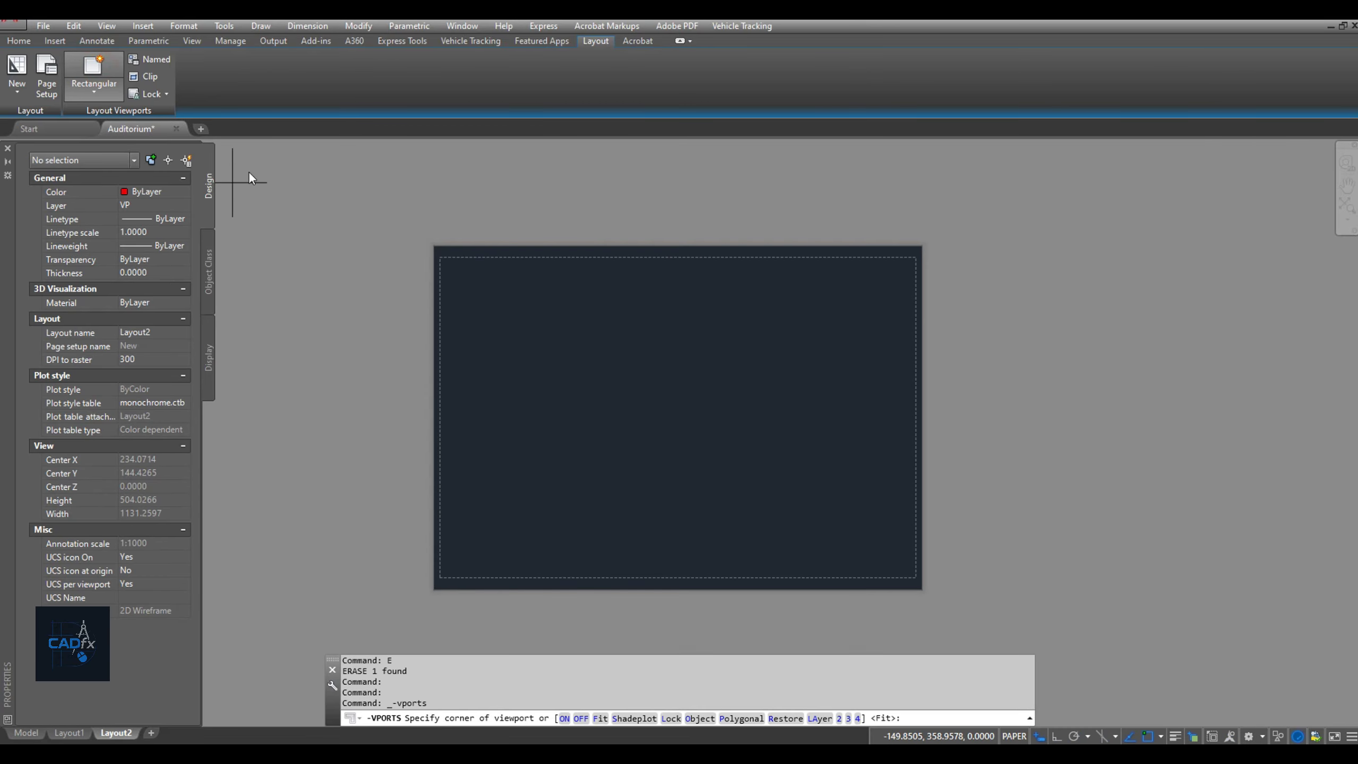
pyautogui.scroll(3, 444, 251)
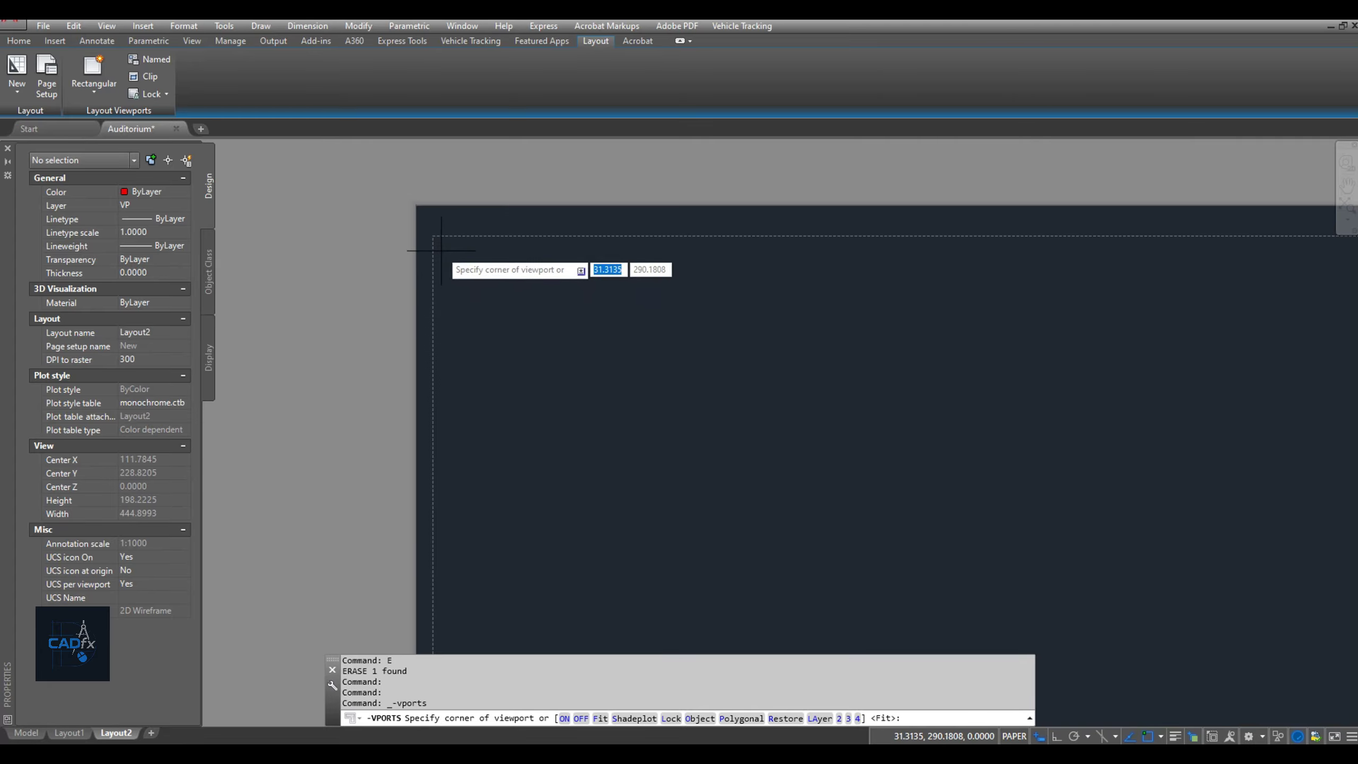
pyautogui.click(449, 249)
pyautogui.scroll(-5, 491, 289)
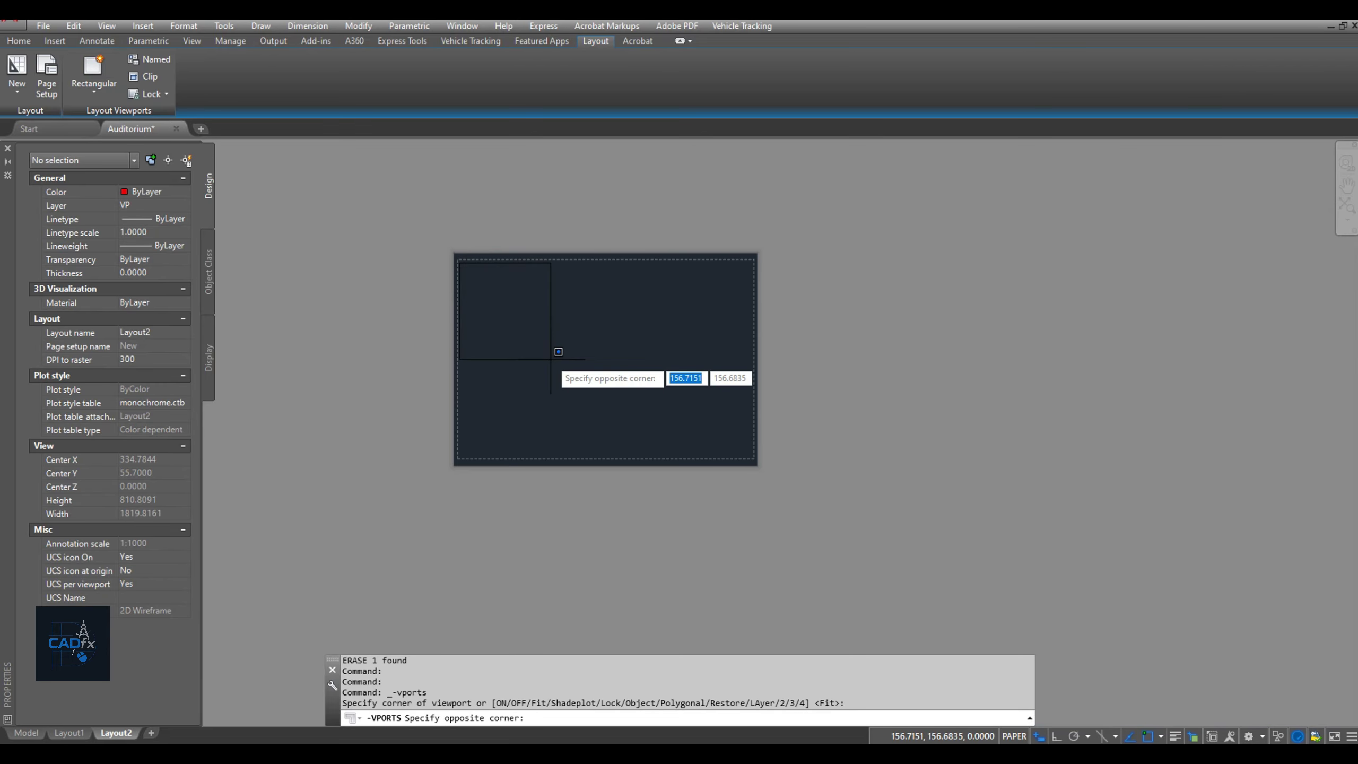
pyautogui.click(576, 377)
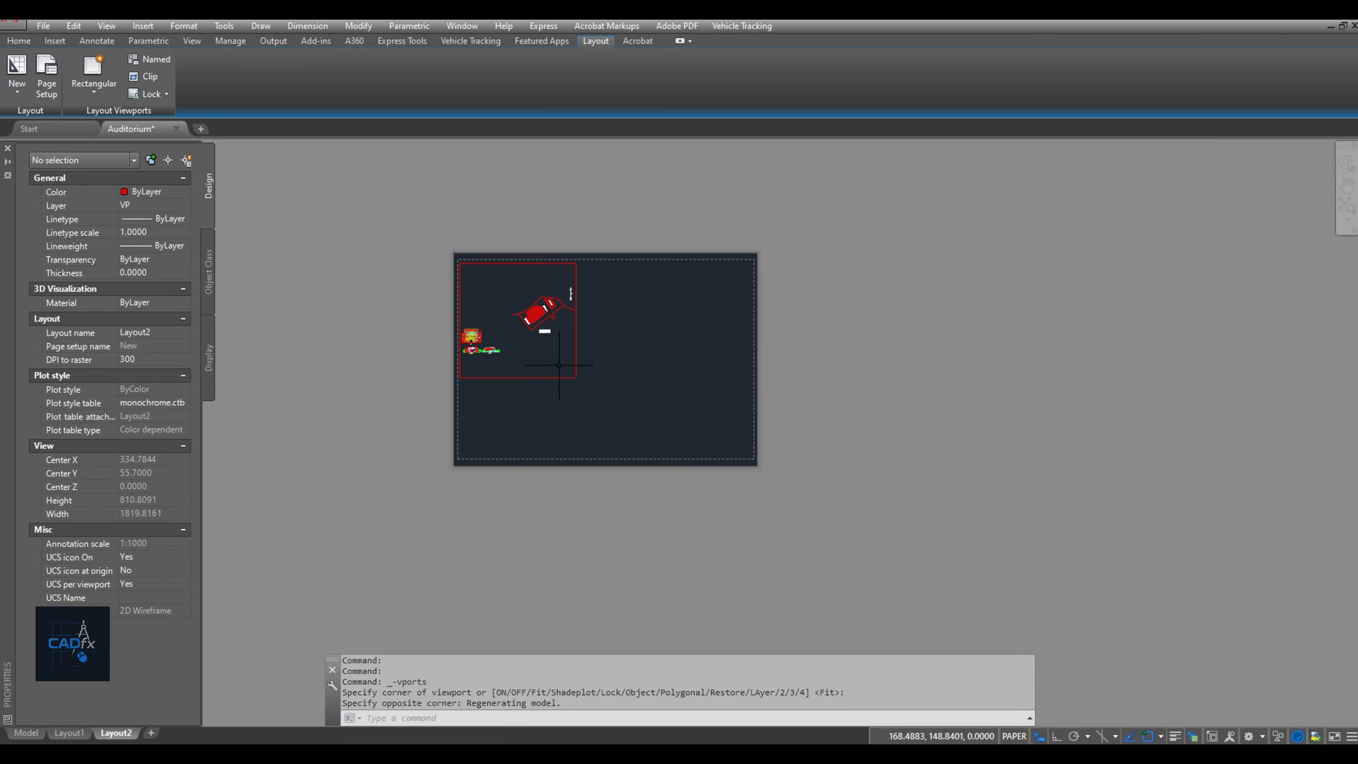
# Undo the last model-space activation and the last property change of the viewport
pyautogui.scroll(4, 560, 309)
pyautogui.moveTo(496, 309); pyautogui.dragTo(625, 327, button='middle')
pyautogui.moveTo(731, 284); pyautogui.dragTo(728, 282, button='middle')
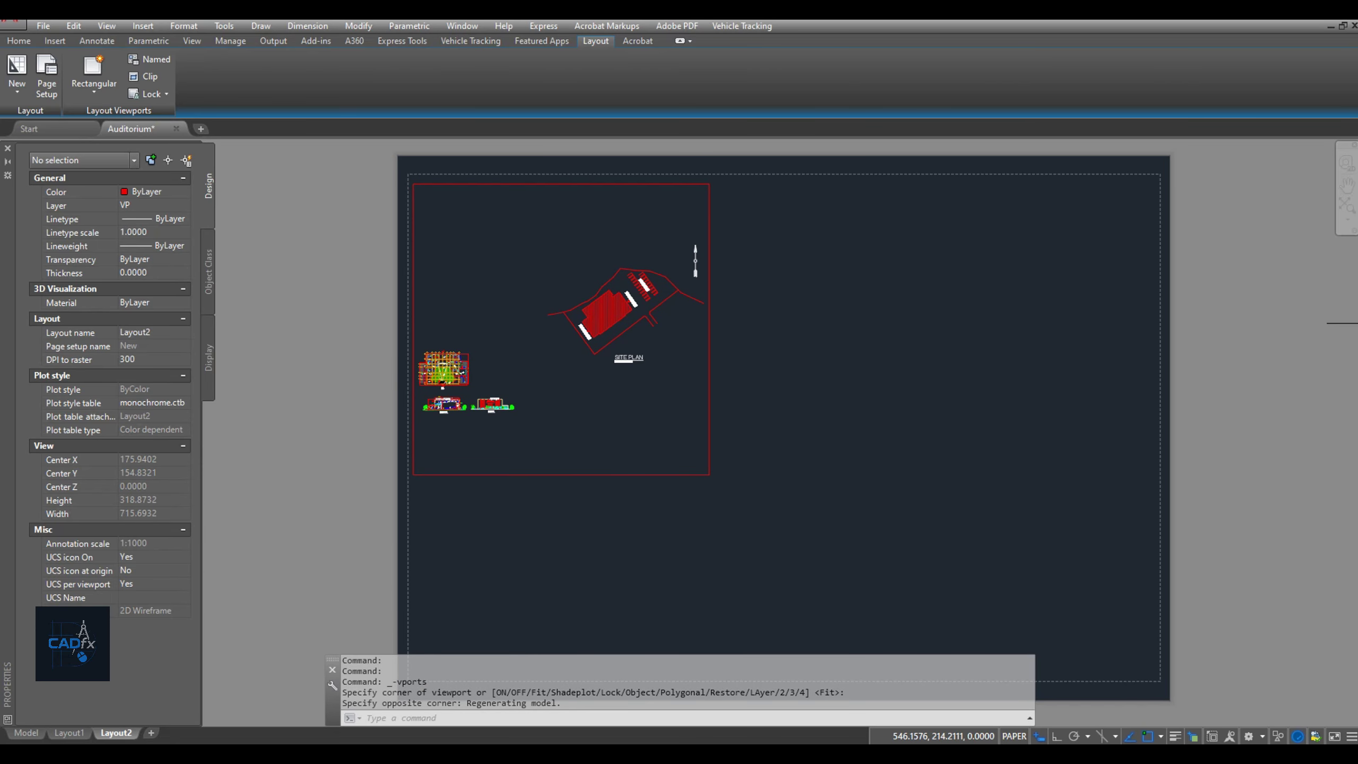
pyautogui.hotkey('ctrl', 'z')
pyautogui.hotkey('ctrl', 'z')
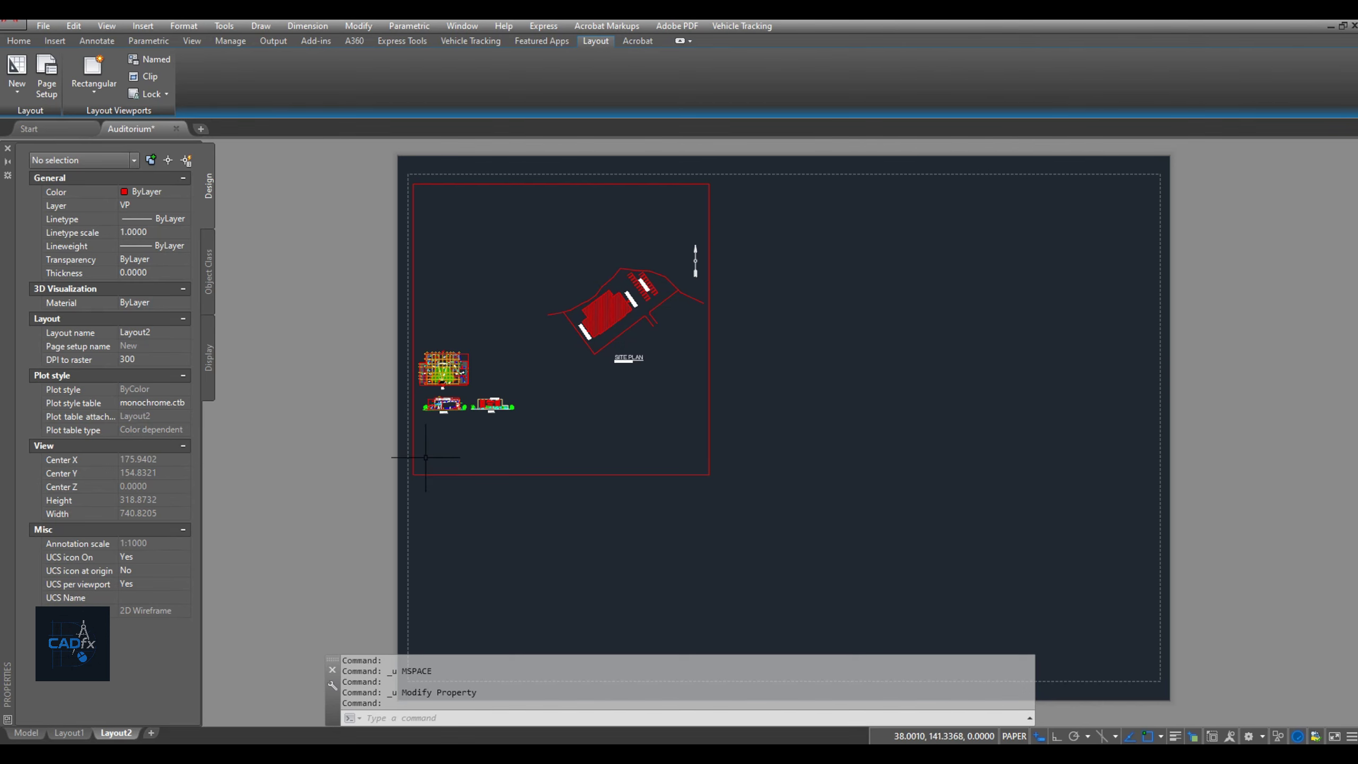
# Activate the viewport's model space, zoom in on the lower part of the auditorium plan with its title, and return to paper space
pyautogui.click(426, 457)
pyautogui.press('Escape')
pyautogui.moveTo(455, 434); pyautogui.dragTo(601, 382, button='middle')
pyautogui.doubleClick(466, 390)
pyautogui.scroll(6, 601, 383)
pyautogui.moveTo(602, 300)
pyautogui.mouseDown(button='middle')
pyautogui.moveTo(587, 269)
pyautogui.moveTo(630, 231)
pyautogui.mouseUp(button='middle')
pyautogui.scroll(-3, 587, 269)
pyautogui.doubleClick(832, 388)
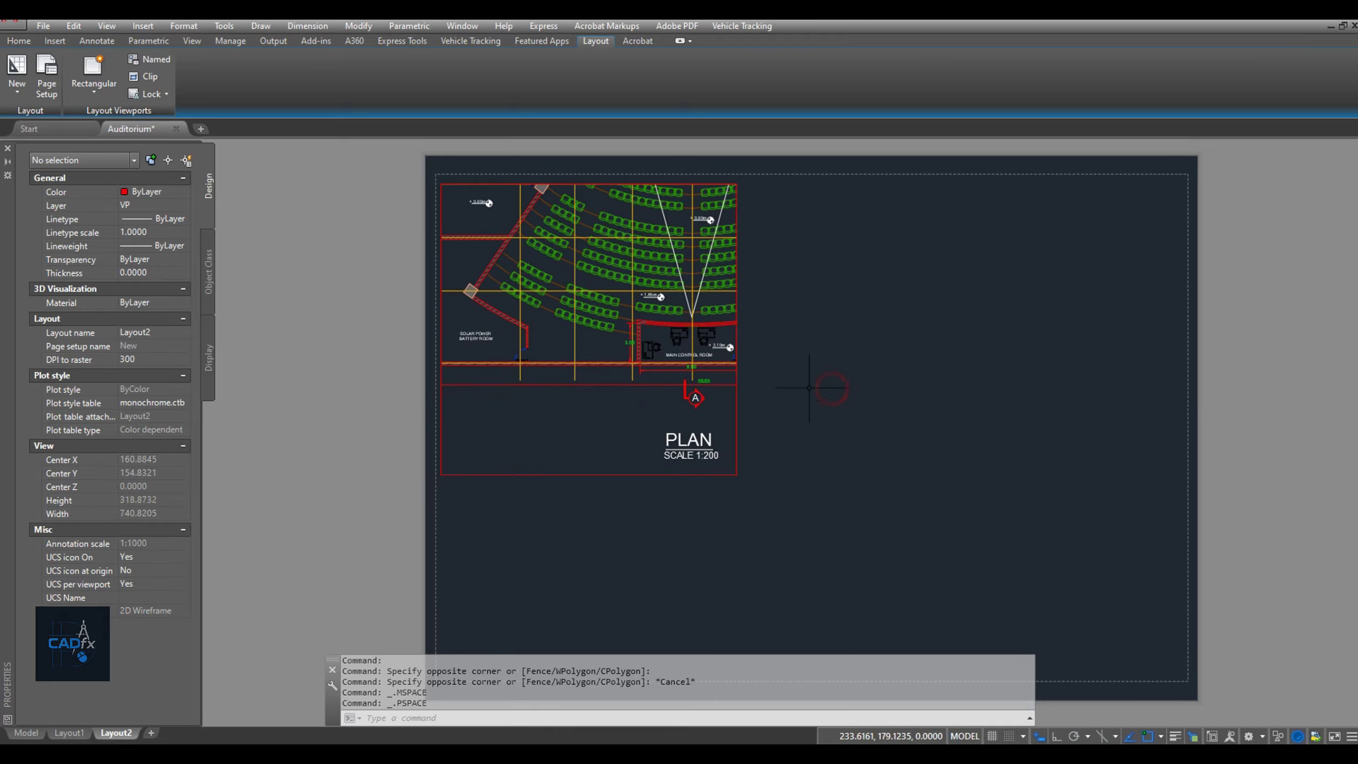
# Set the standard scale of the plan viewport to 1:200
pyautogui.click(737, 389)
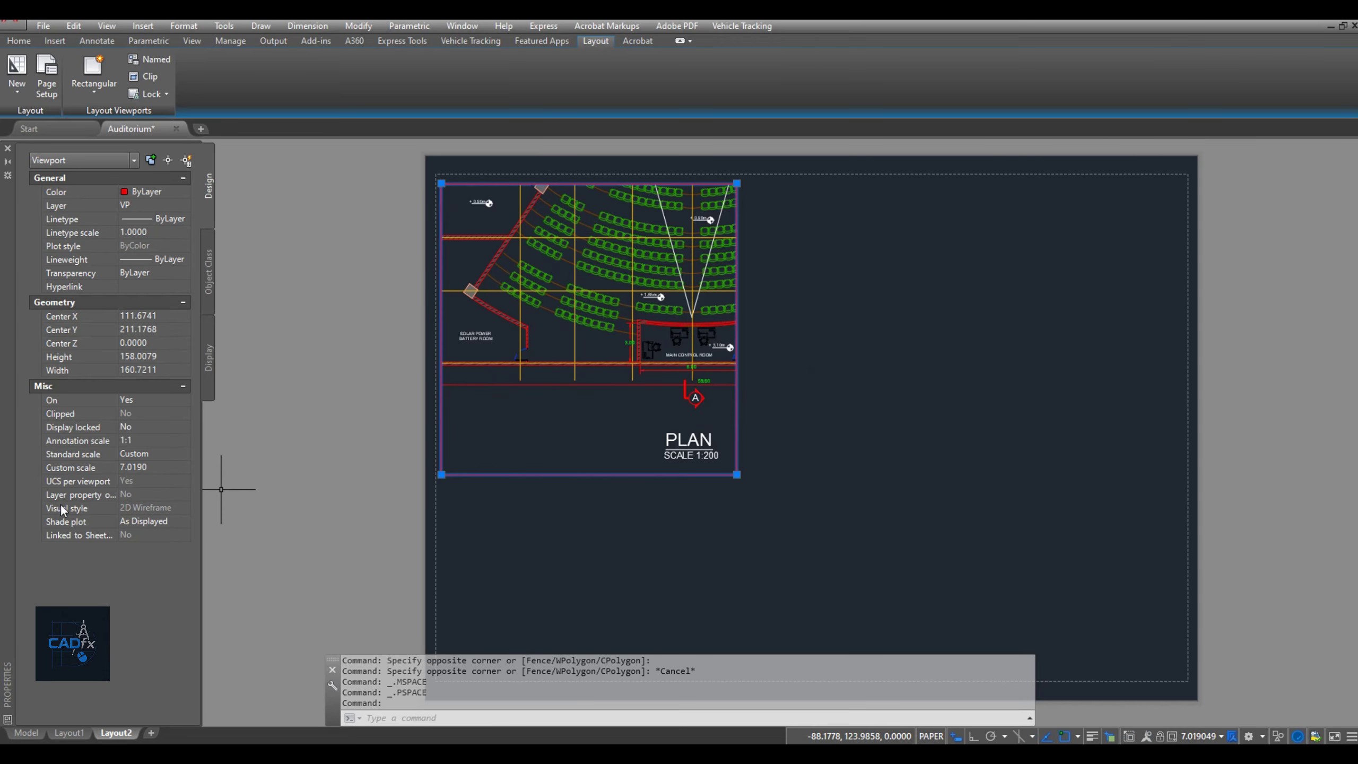
pyautogui.click(158, 454)
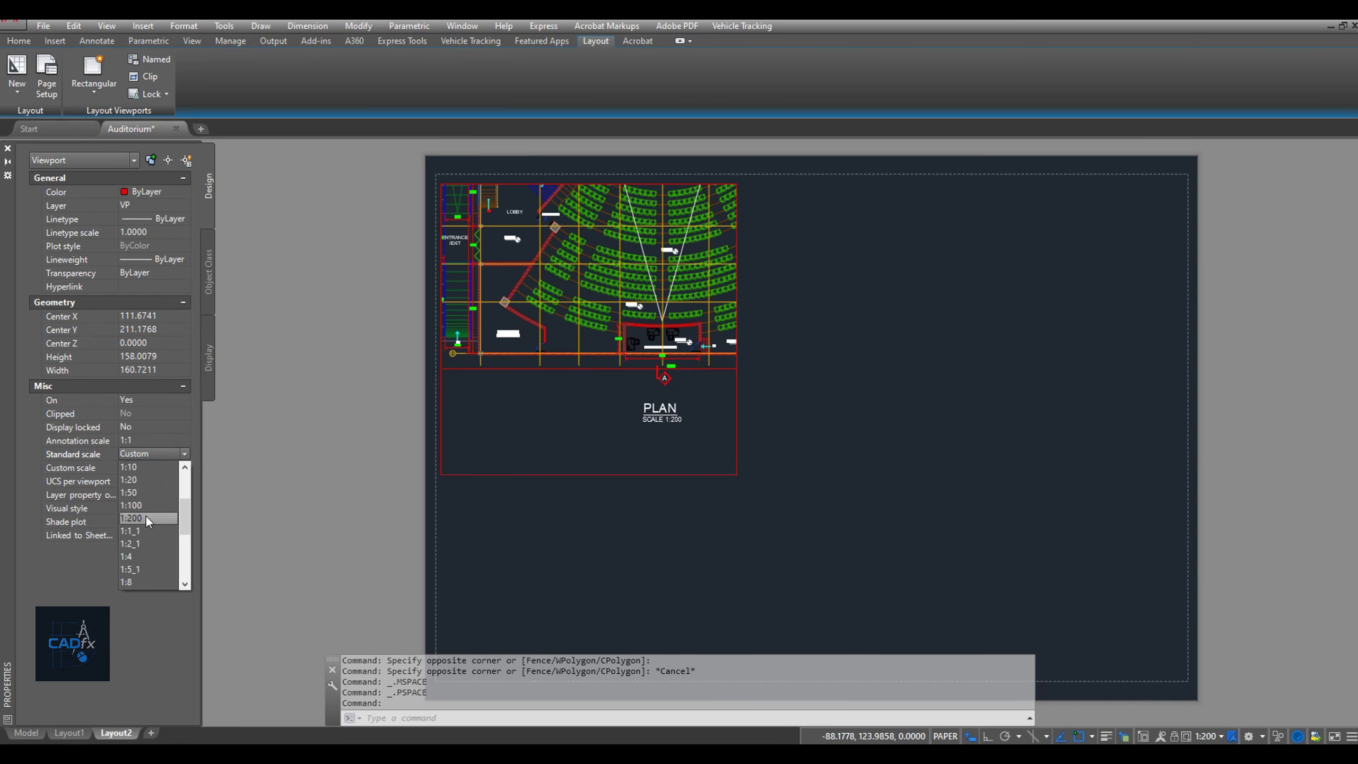
pyautogui.click(145, 518)
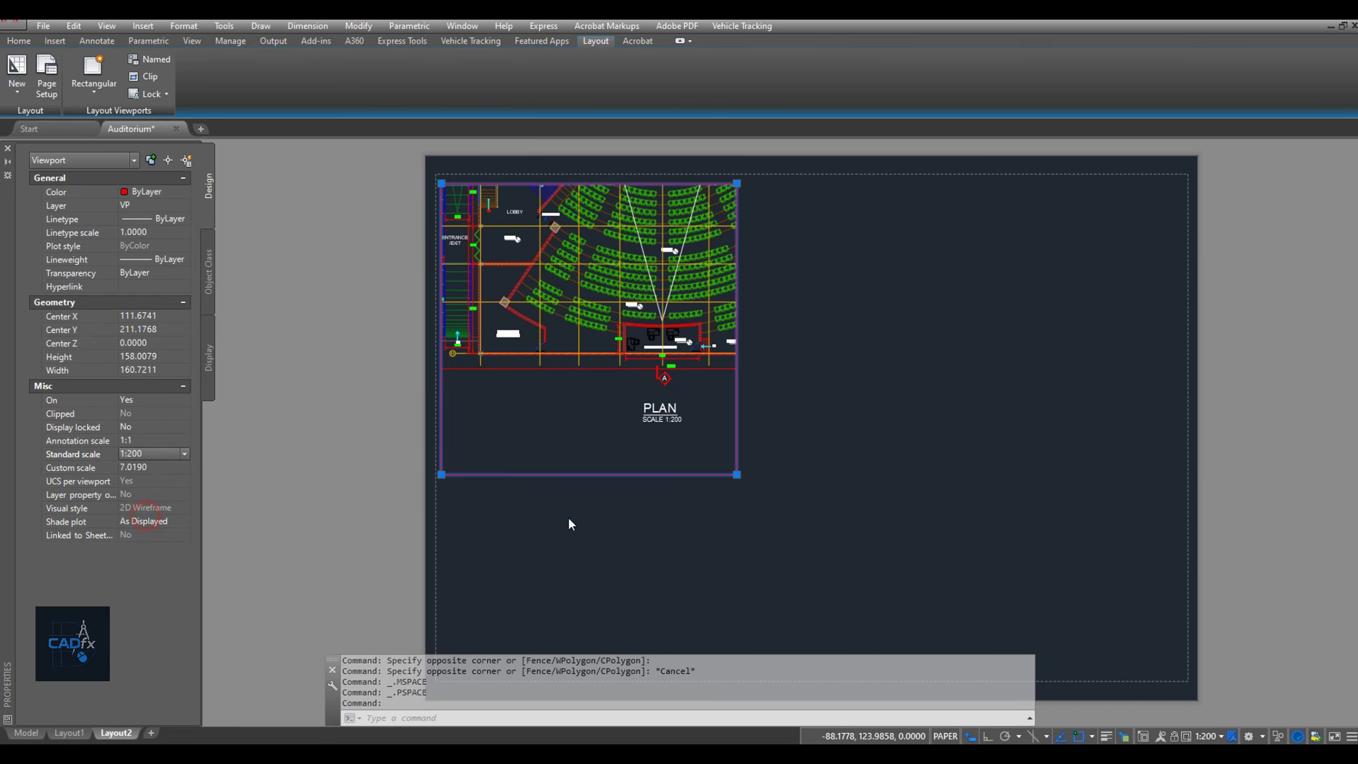
# Stretch the plan viewport by its corners past the sheet's left edge, to about 410 mm wide and 71 mm high
pyautogui.click(737, 474)
pyautogui.click(1033, 474)
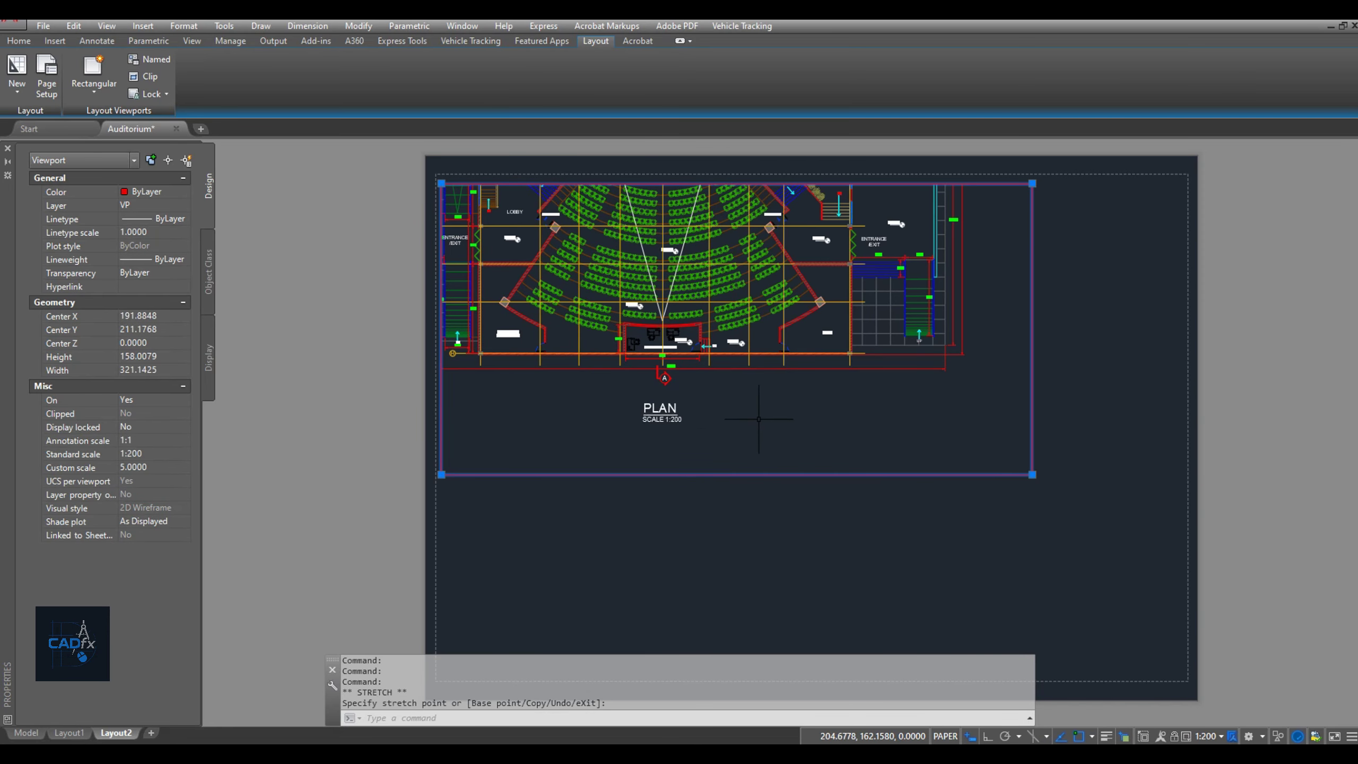
pyautogui.moveTo(390, 382); pyautogui.dragTo(545, 543, button='middle')
pyautogui.click(434, 475)
pyautogui.click(433, 475)
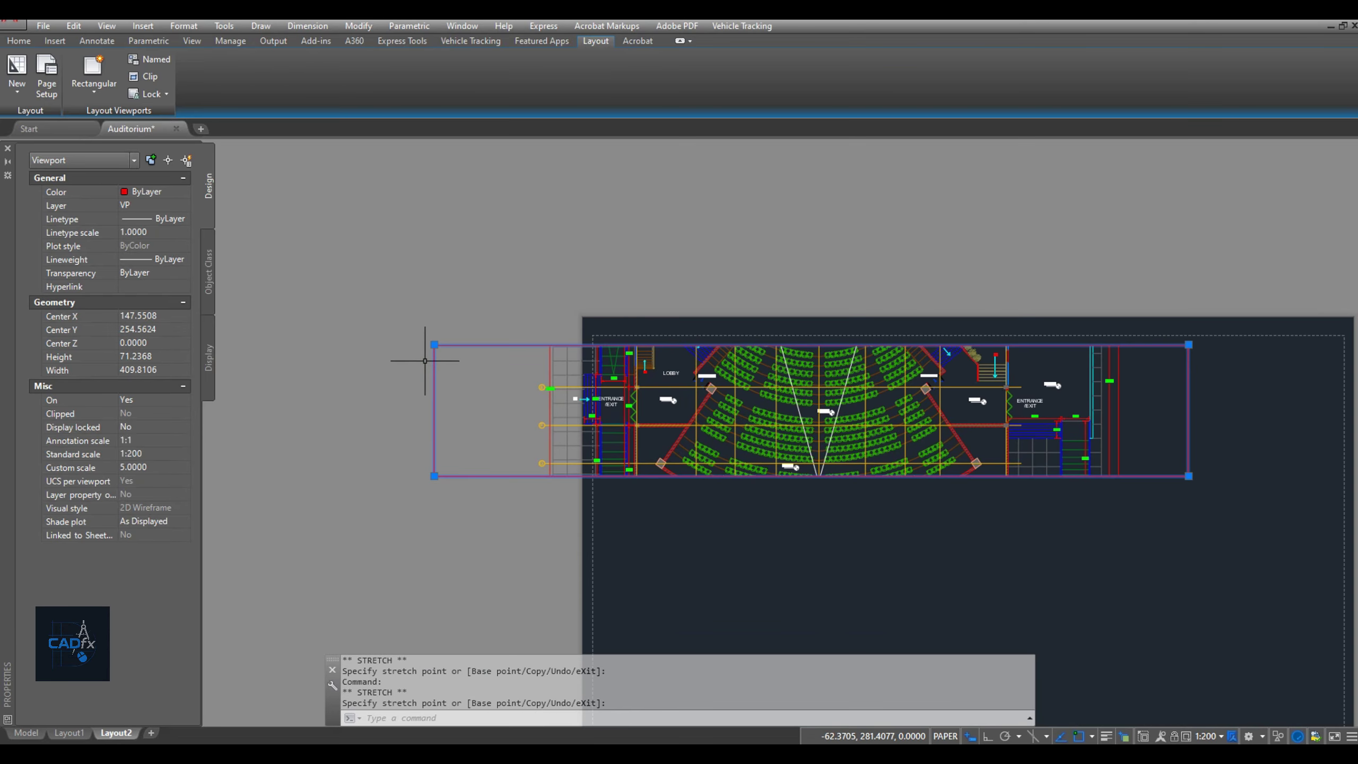
pyautogui.click(434, 344)
pyautogui.click(431, 336)
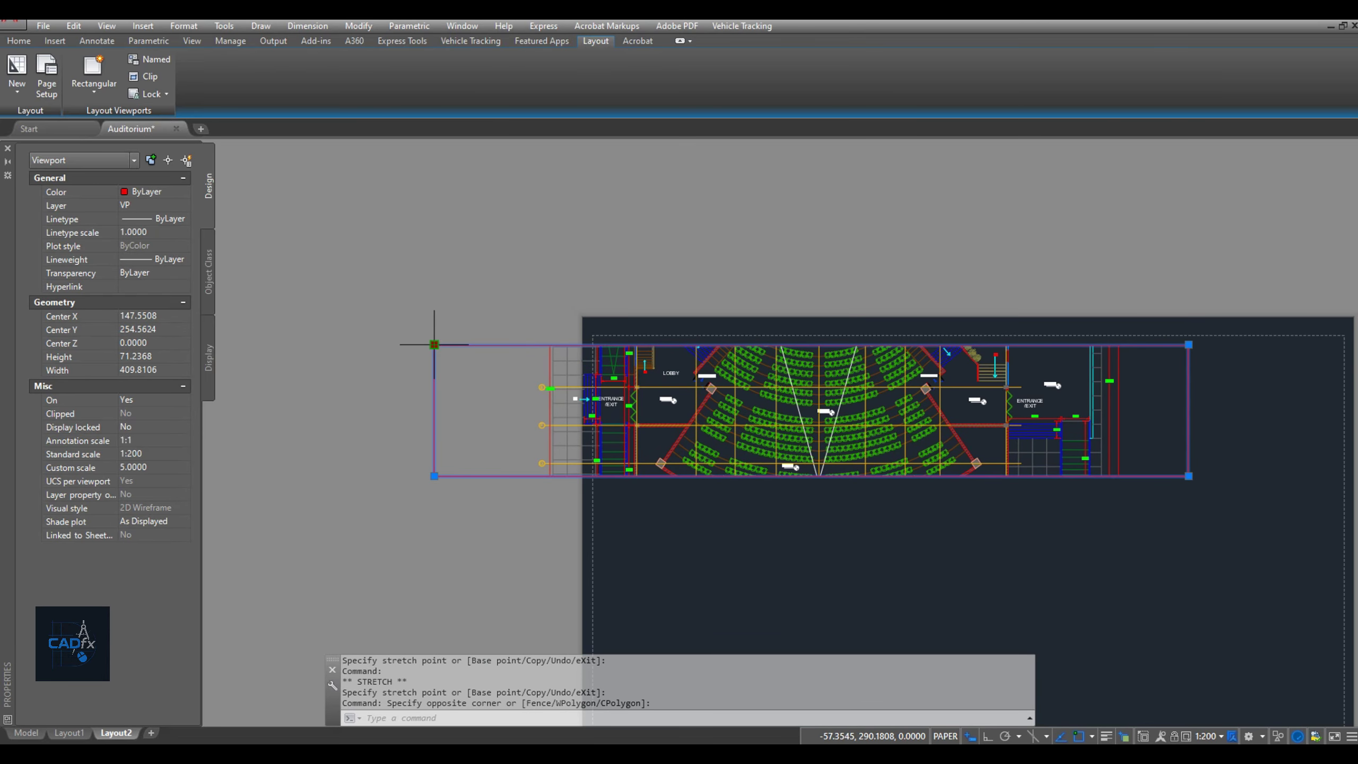
# Stretch the viewport to about 359 mm wide and 437 mm high so that it encloses the whole plan and its title
pyautogui.click(434, 344)
pyautogui.scroll(-6, 446, 305)
pyautogui.moveTo(446, 214); pyautogui.dragTo(455, 312, button='middle')
pyautogui.click(476, 279)
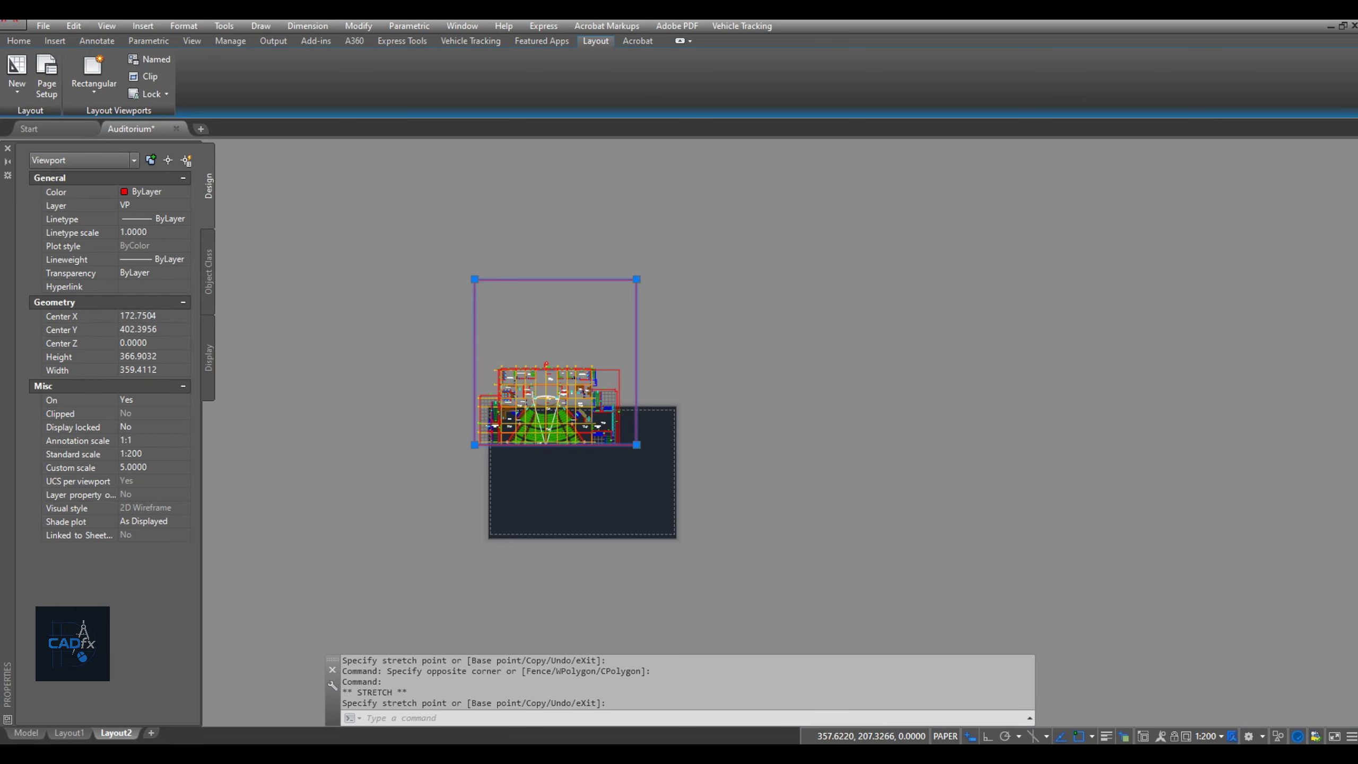
pyautogui.scroll(2, 643, 450)
pyautogui.click(633, 441)
pyautogui.click(632, 491)
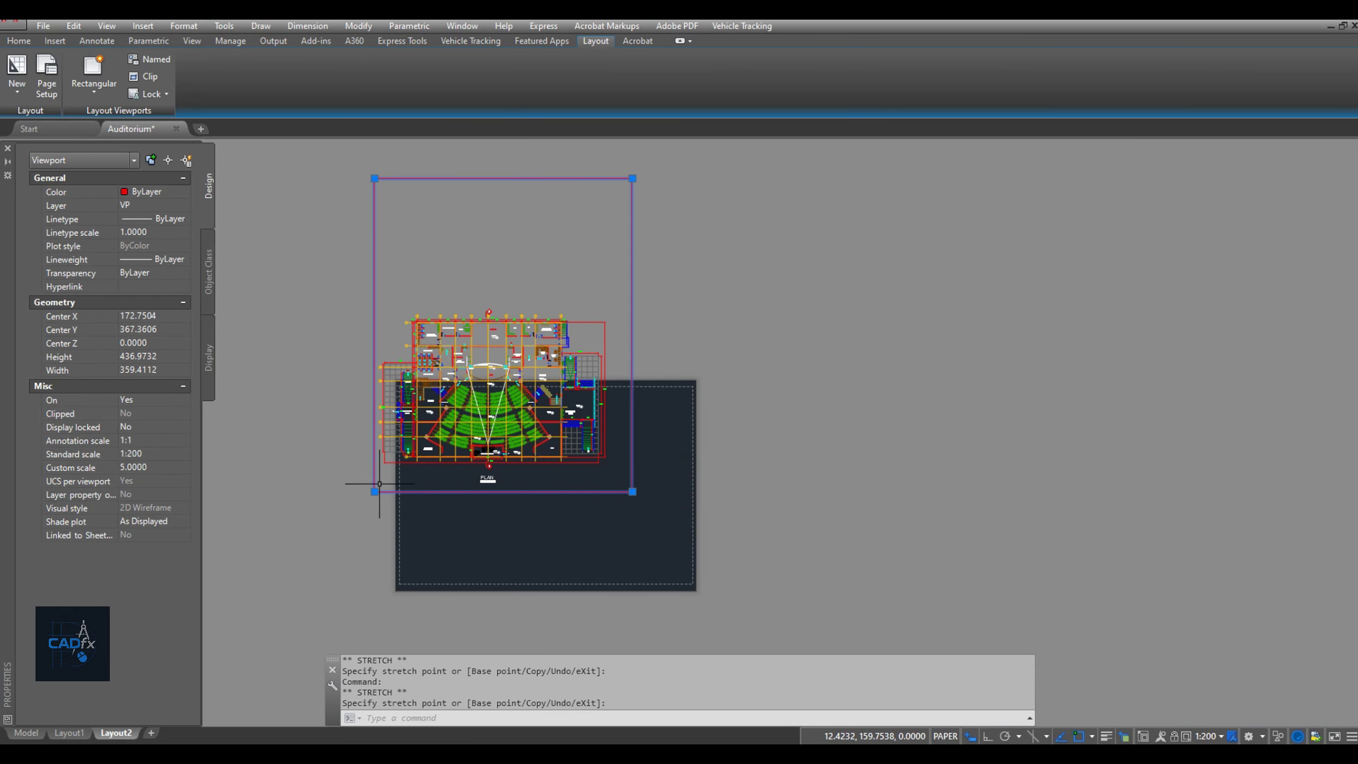
# Move the viewport in two moves so that the whole auditorium plan lies within the sheet
pyautogui.write('m')
pyautogui.press('Return')
pyautogui.click(324, 494)
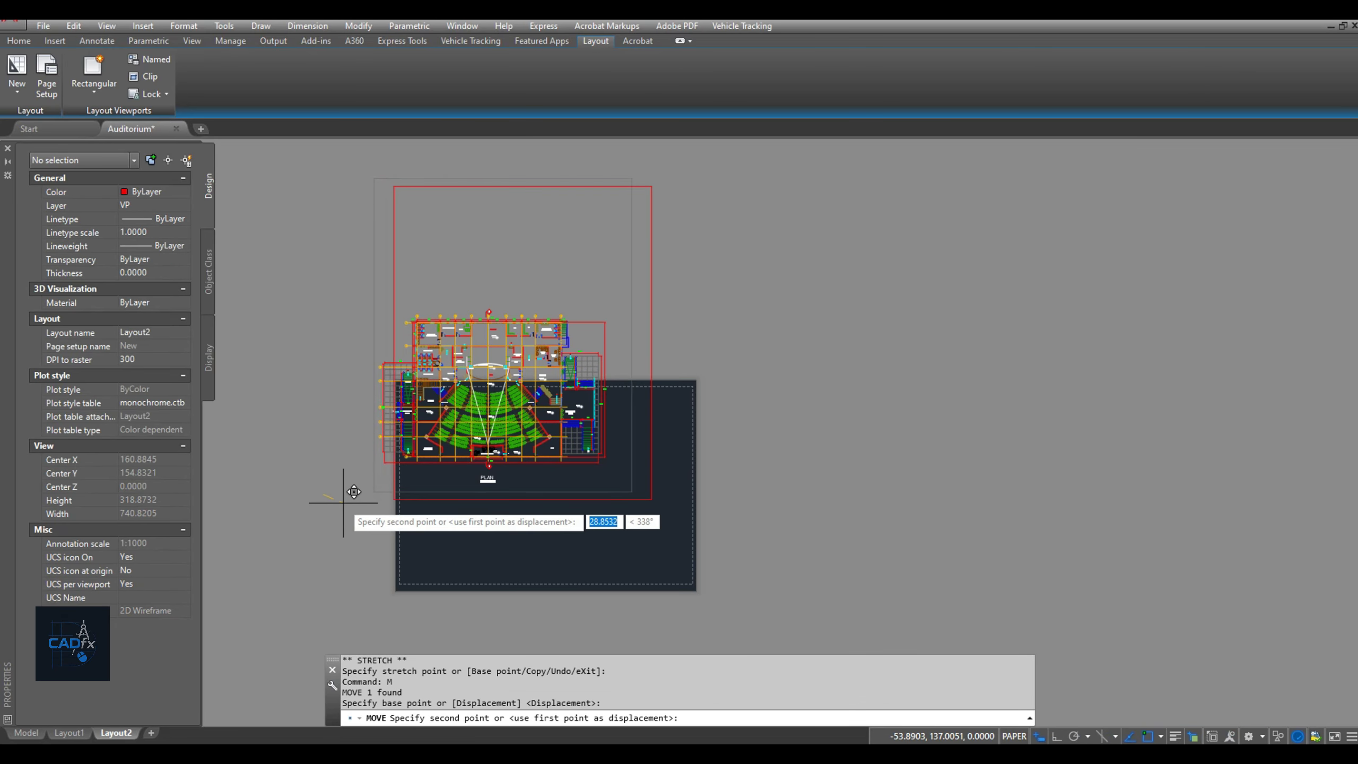
pyautogui.click(681, 506)
pyautogui.click(641, 482)
pyautogui.press('Return')
pyautogui.click(743, 449)
pyautogui.click(743, 487)
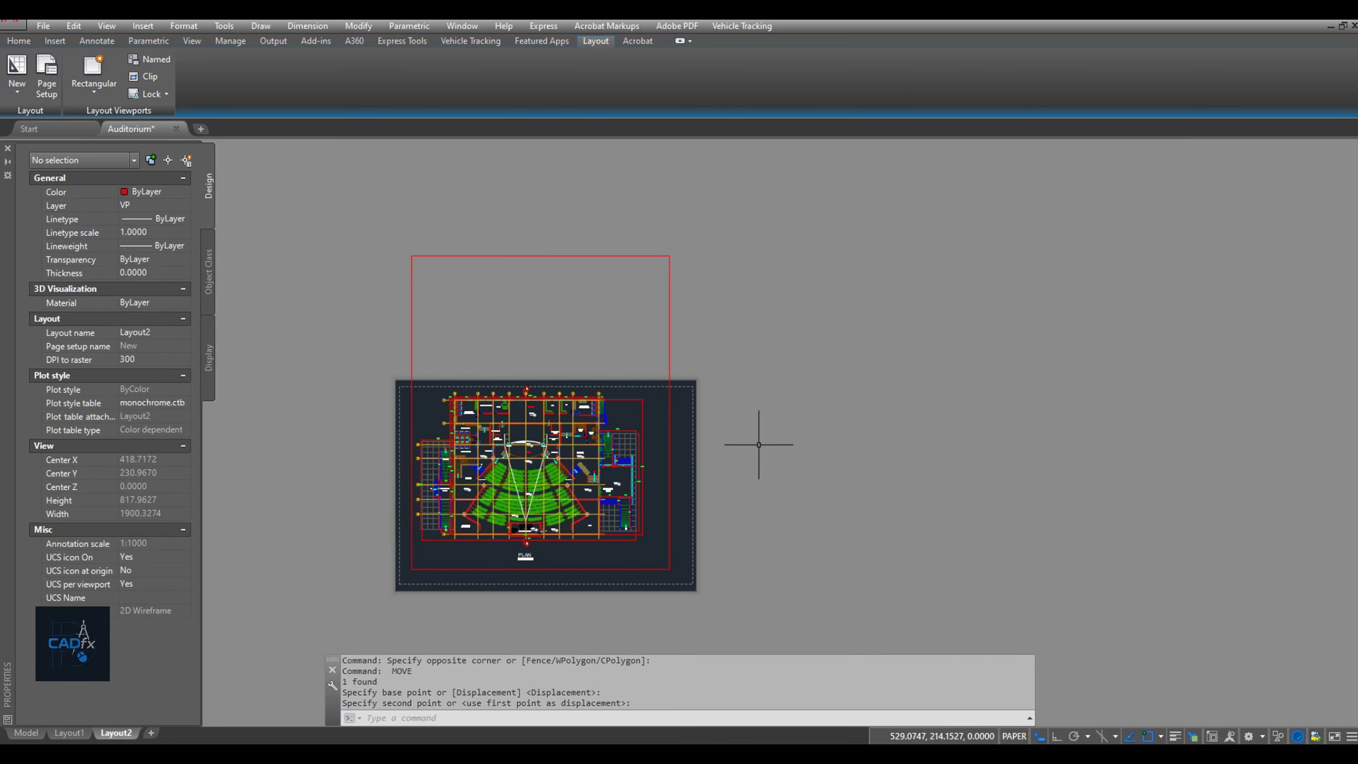
# Stretch the viewport's upper edge down to the sheet's top margin, making the viewport about 256 mm high
pyautogui.click(697, 295)
pyautogui.click(649, 285)
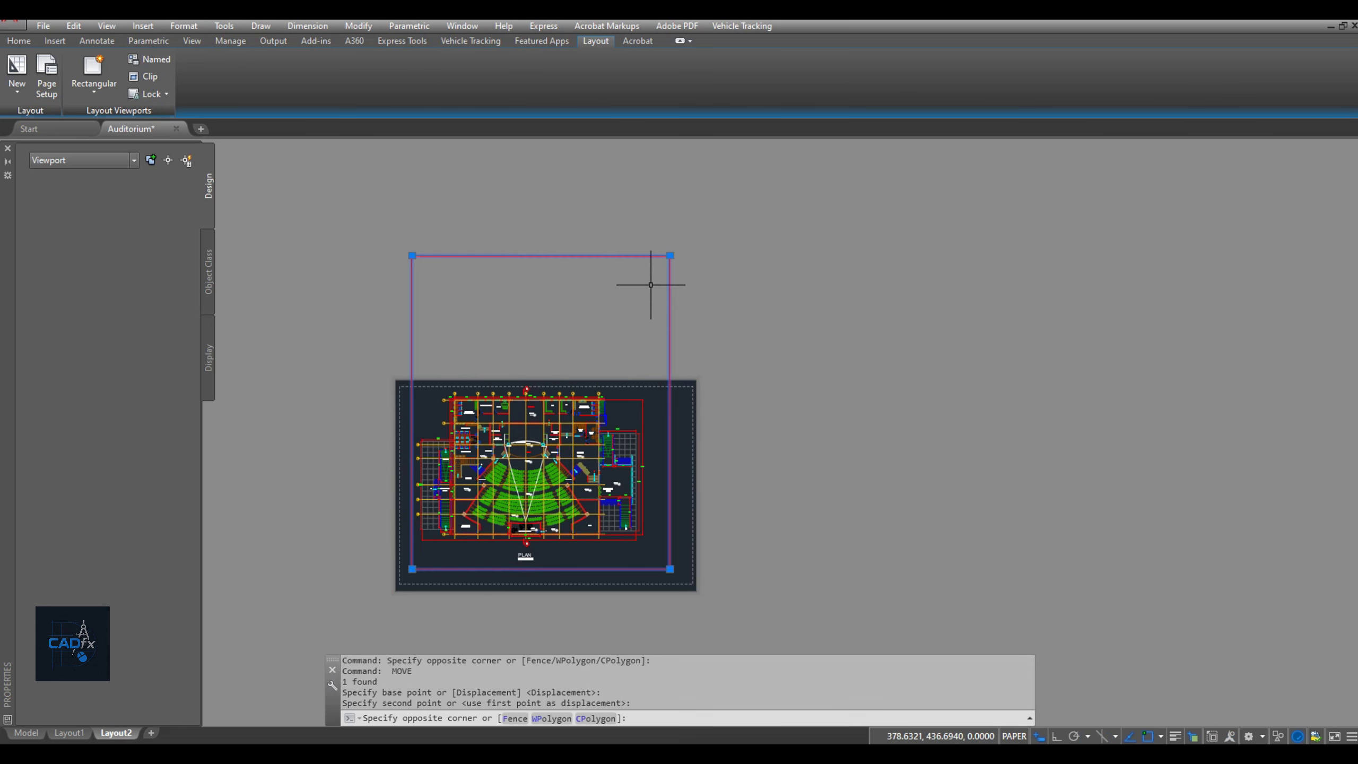
pyautogui.click(670, 255)
pyautogui.click(670, 386)
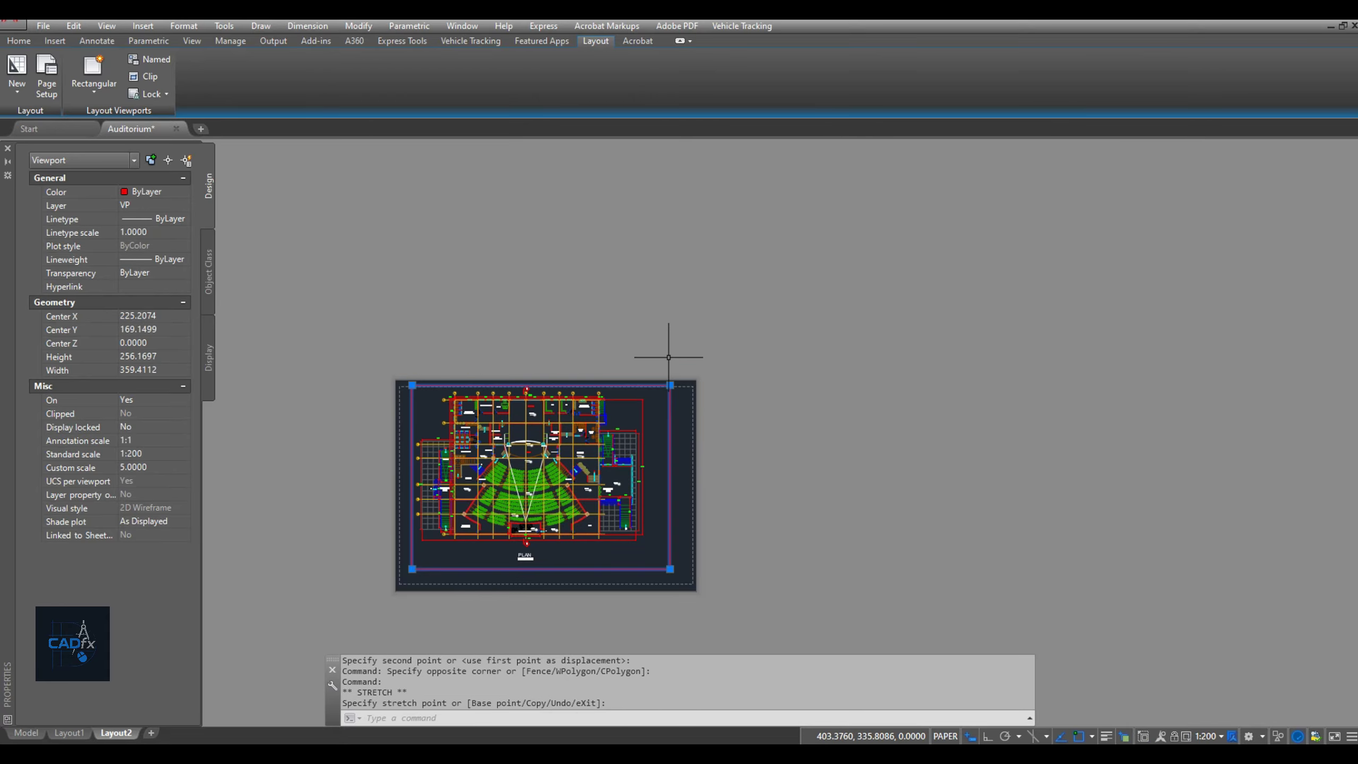
pyautogui.press('Escape')
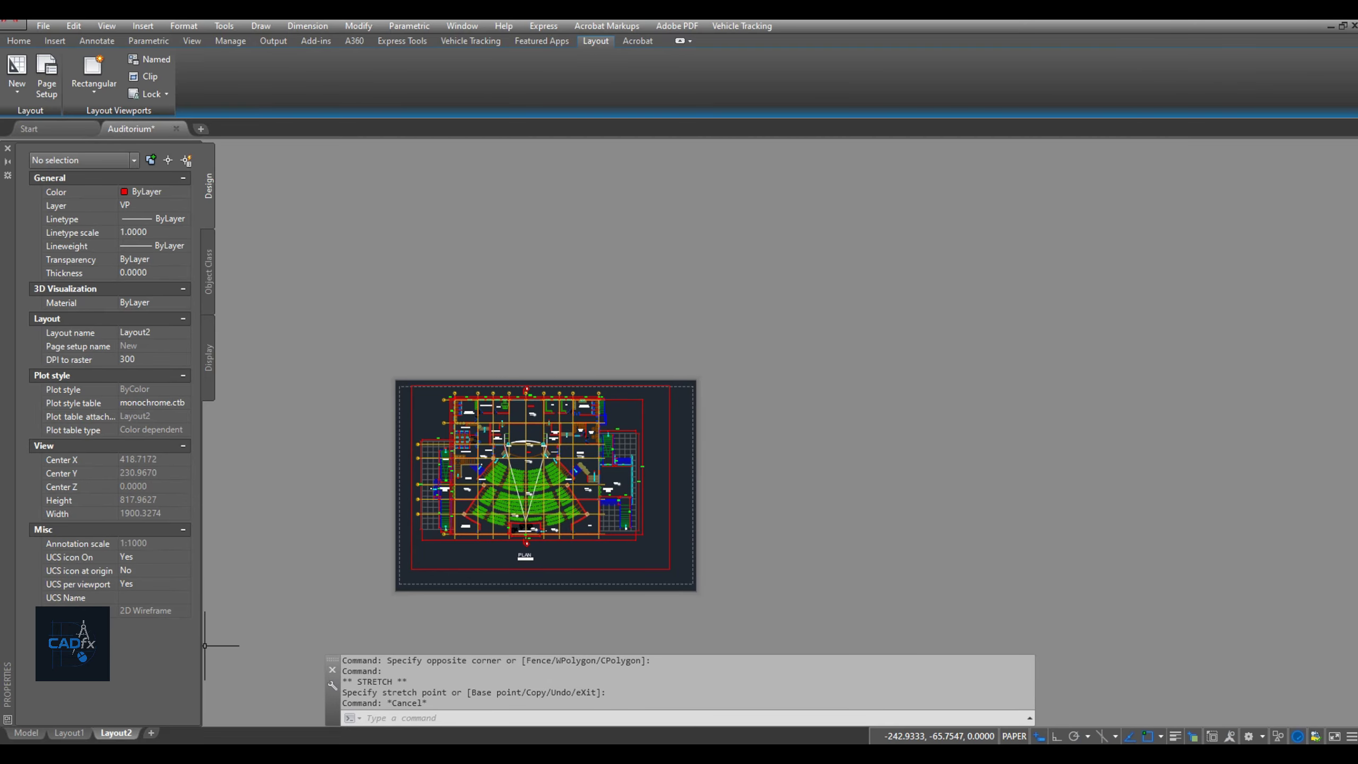
# Open the page setup New for modification and set its paper size to ISO A1 (841.00 x 594.00 MM)
pyautogui.rightClick(114, 733)
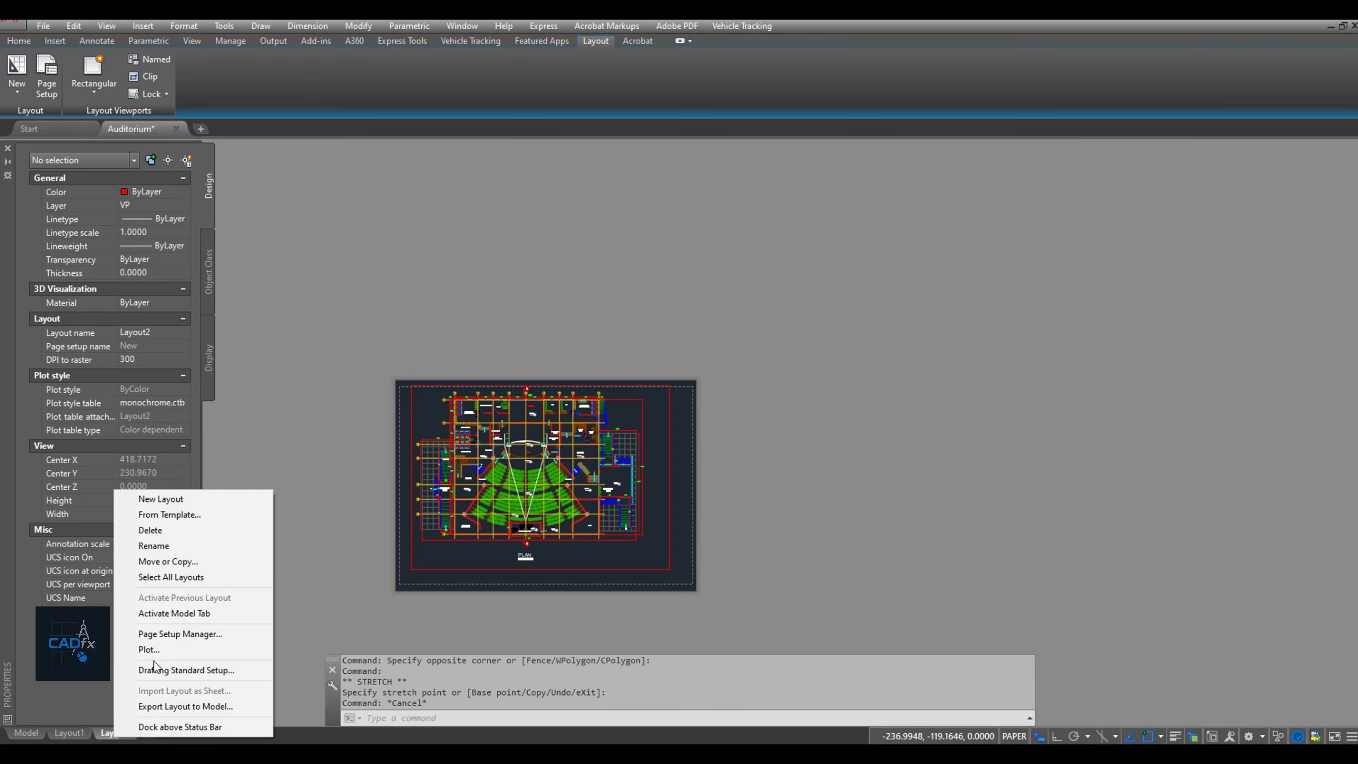
pyautogui.click(173, 634)
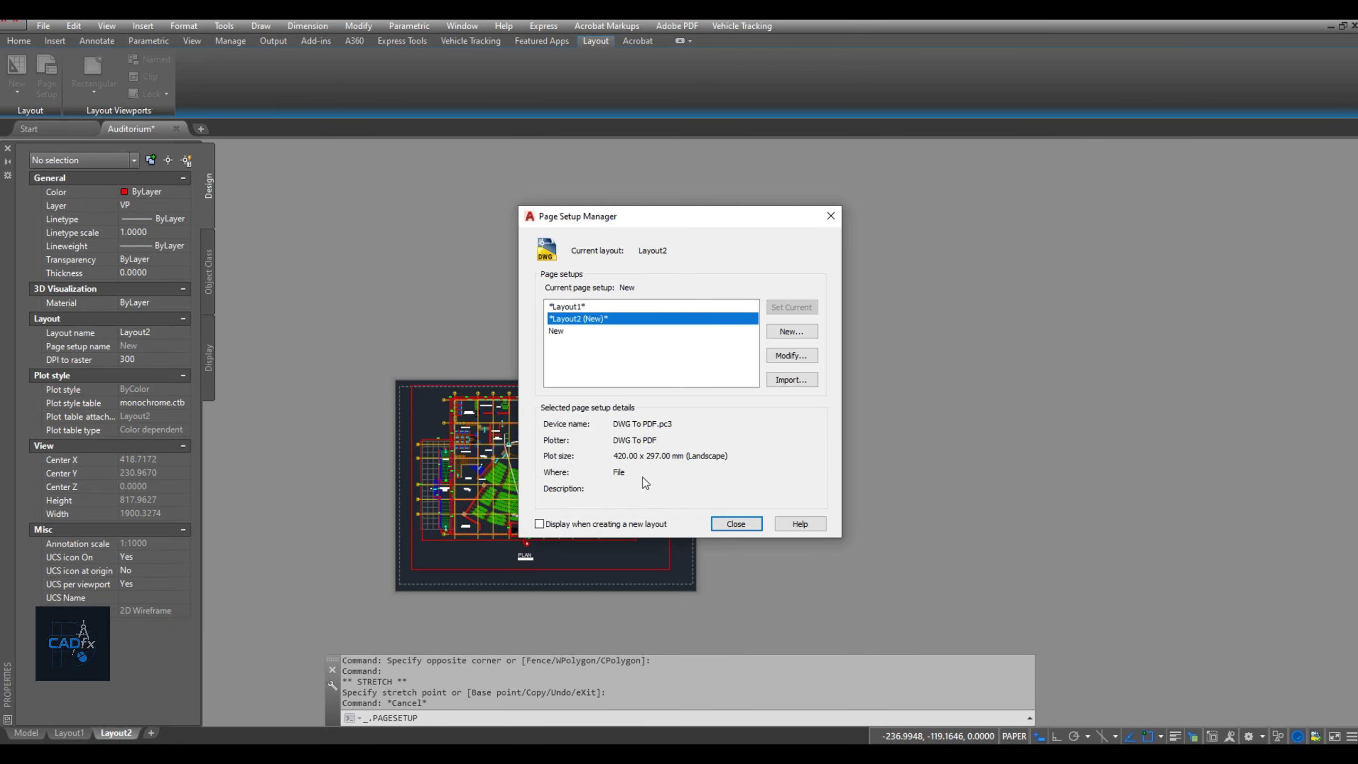
pyautogui.click(556, 331)
pyautogui.click(791, 356)
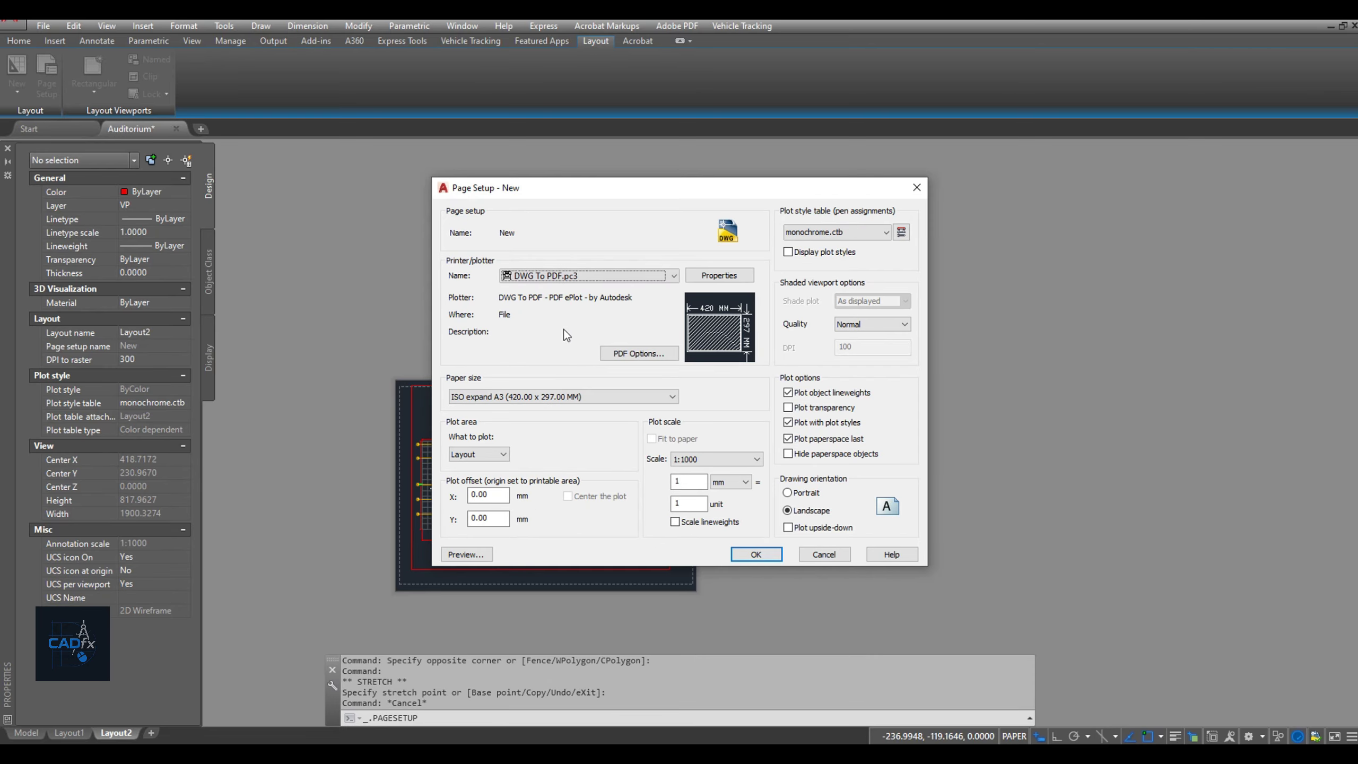
pyautogui.click(545, 399)
pyautogui.scroll(3, 553, 470)
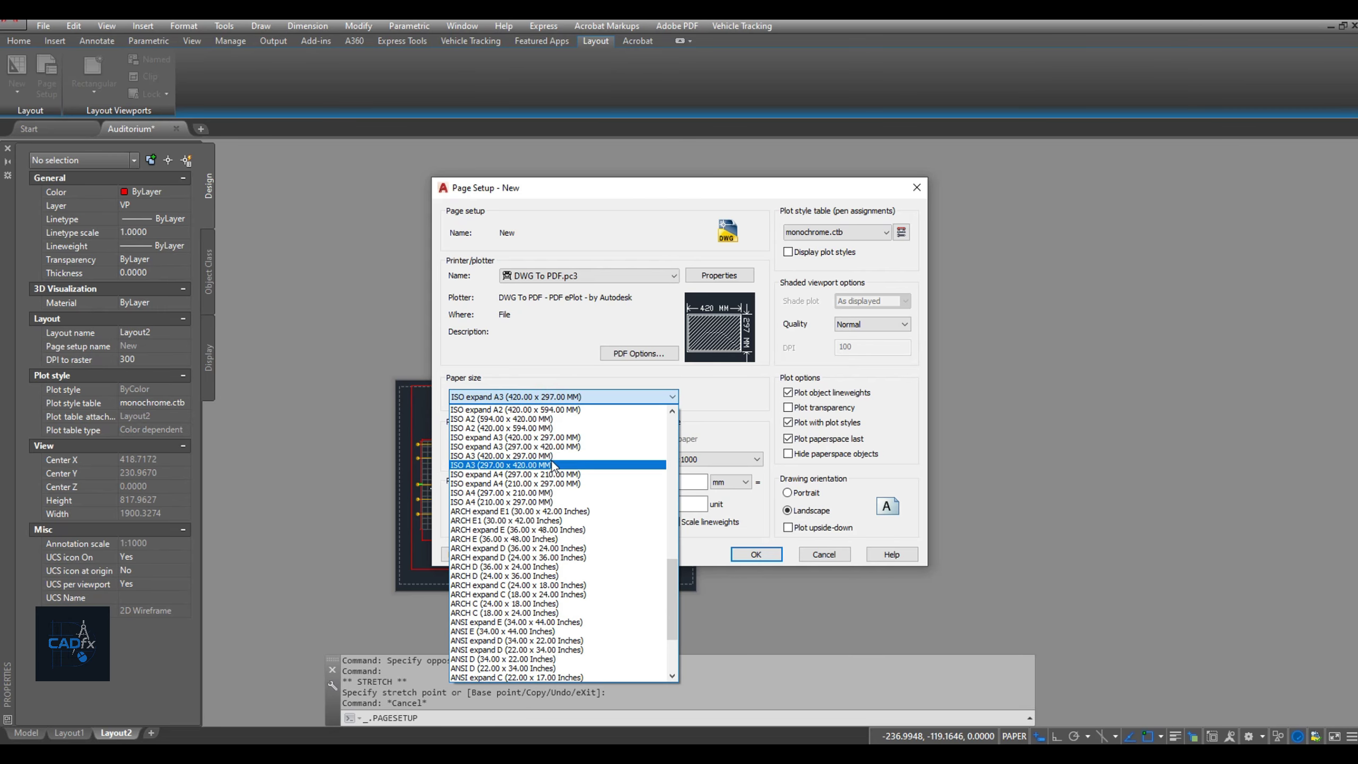
pyautogui.scroll(2, 554, 470)
pyautogui.click(508, 434)
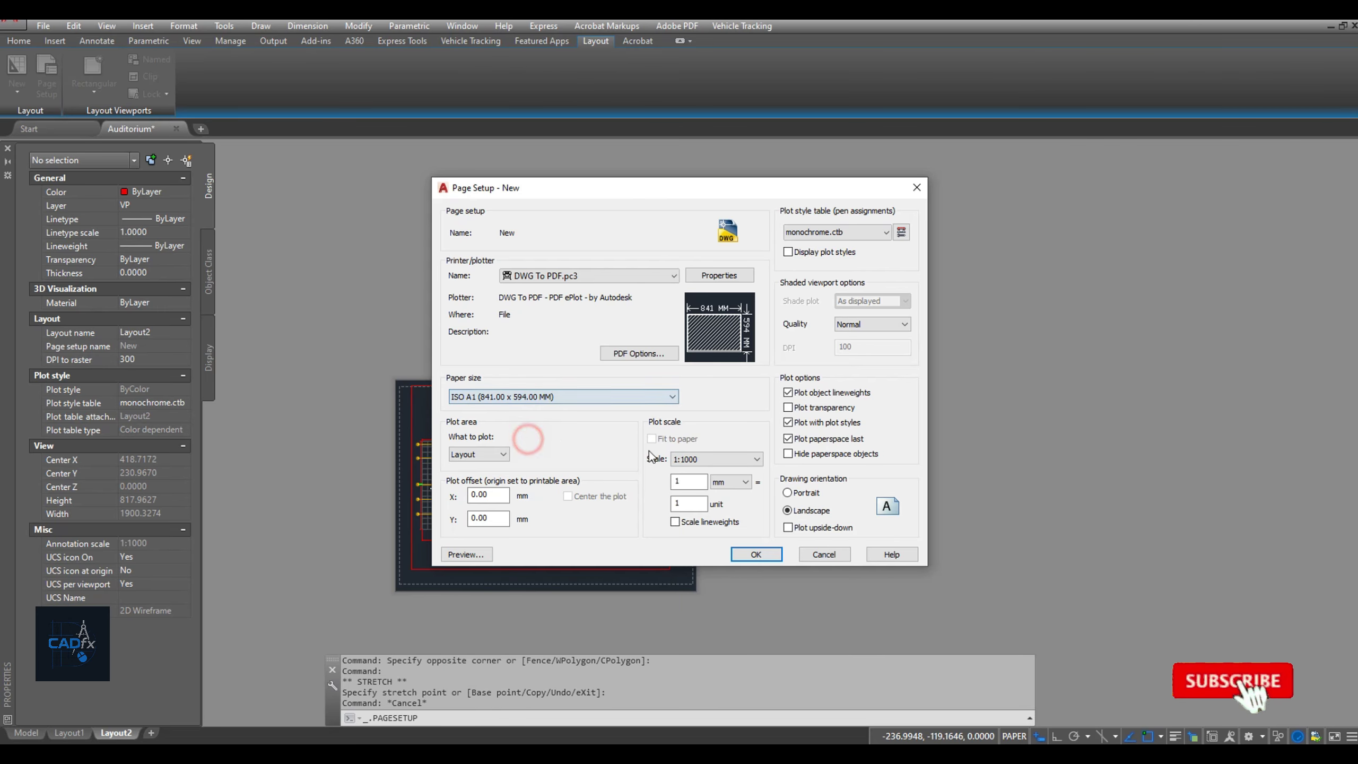
# Apply the ISO A1 page setup to Layout2 and leave page setup management
pyautogui.click(756, 554)
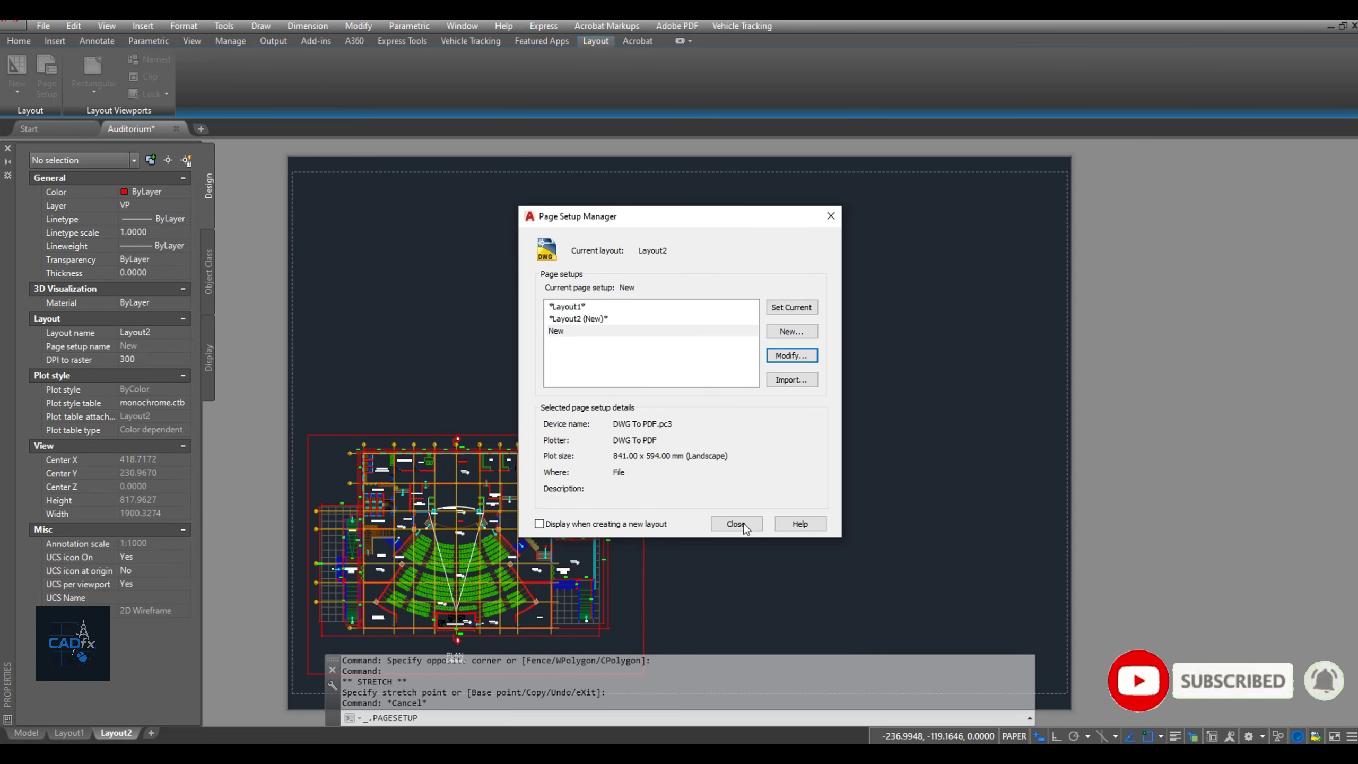
pyautogui.click(735, 523)
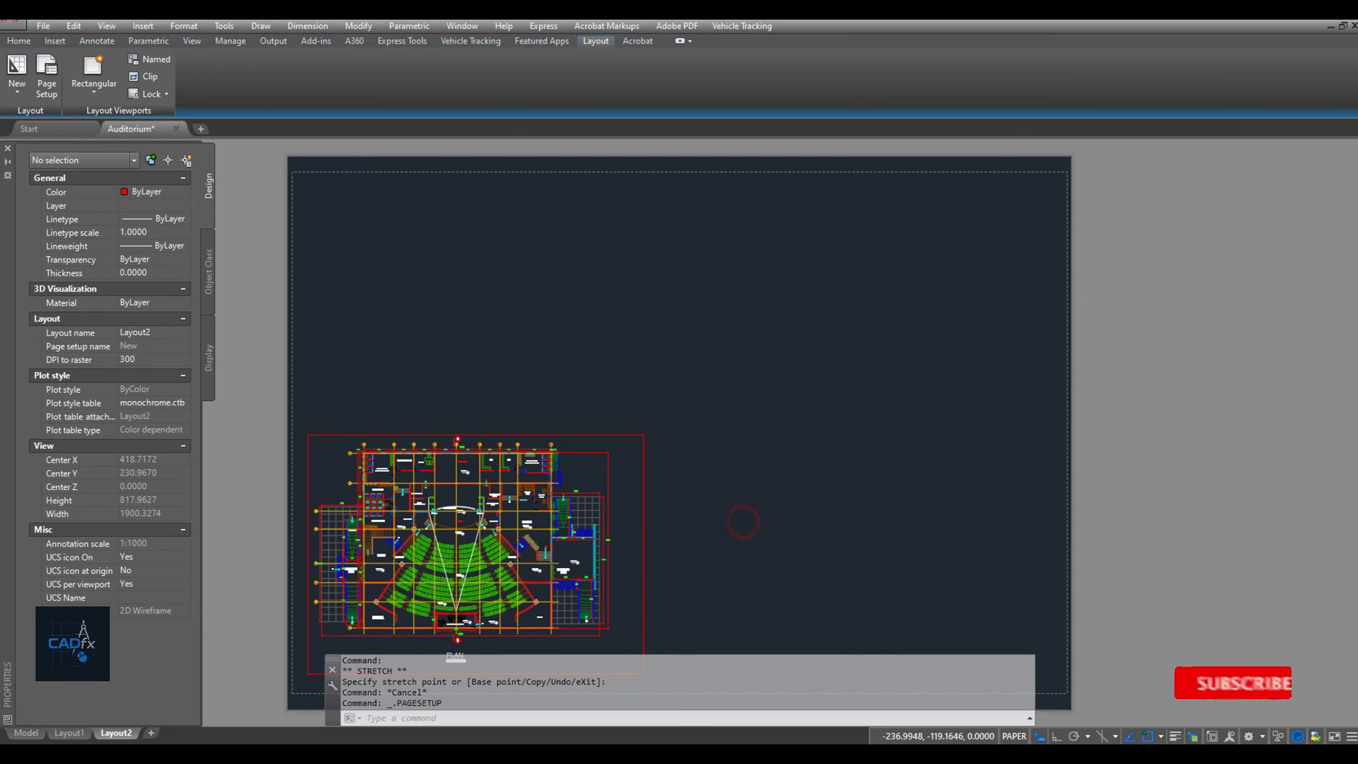
# Move the auditorium plan viewport up to the upper-left corner of the A1 sheet, inside the printable margin
pyautogui.click(719, 515)
pyautogui.click(623, 456)
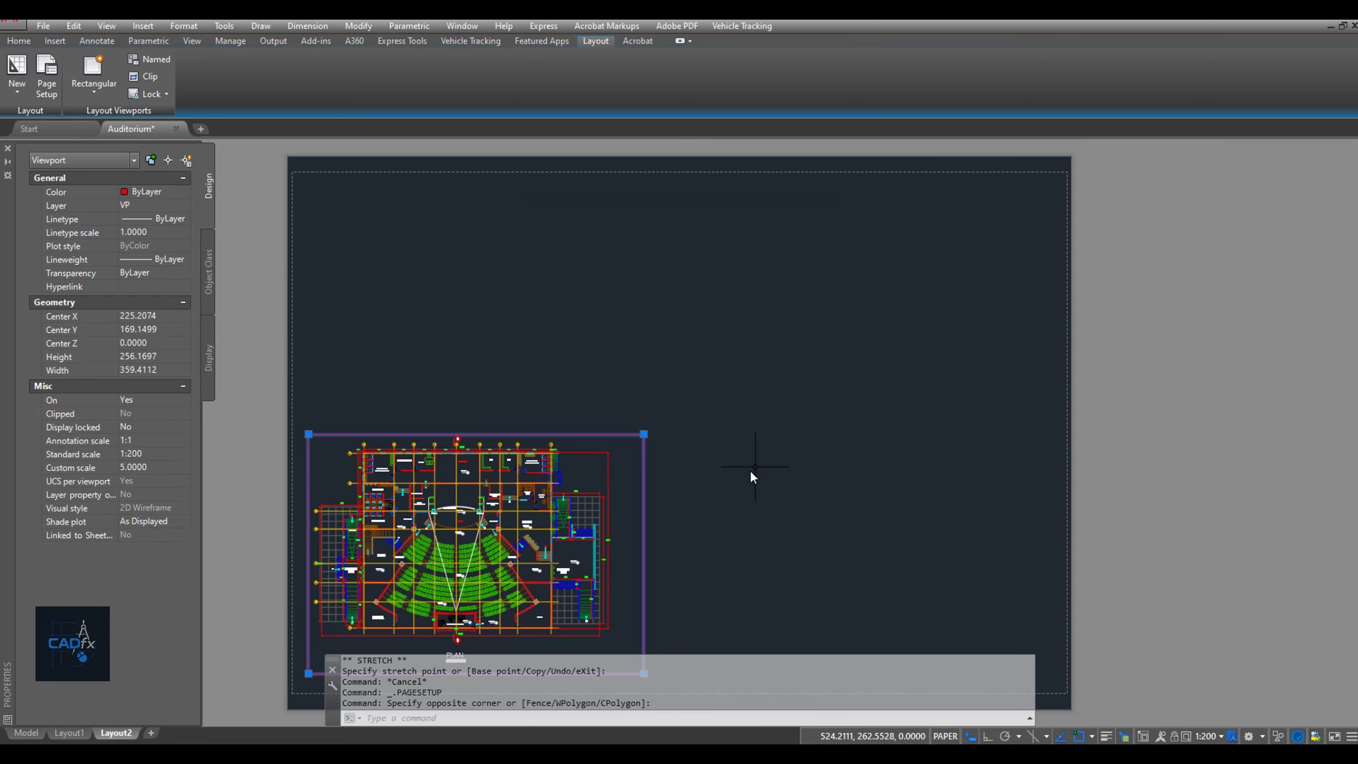
pyautogui.write('M')
pyautogui.press('Return')
pyautogui.click(712, 530)
pyautogui.click(704, 277)
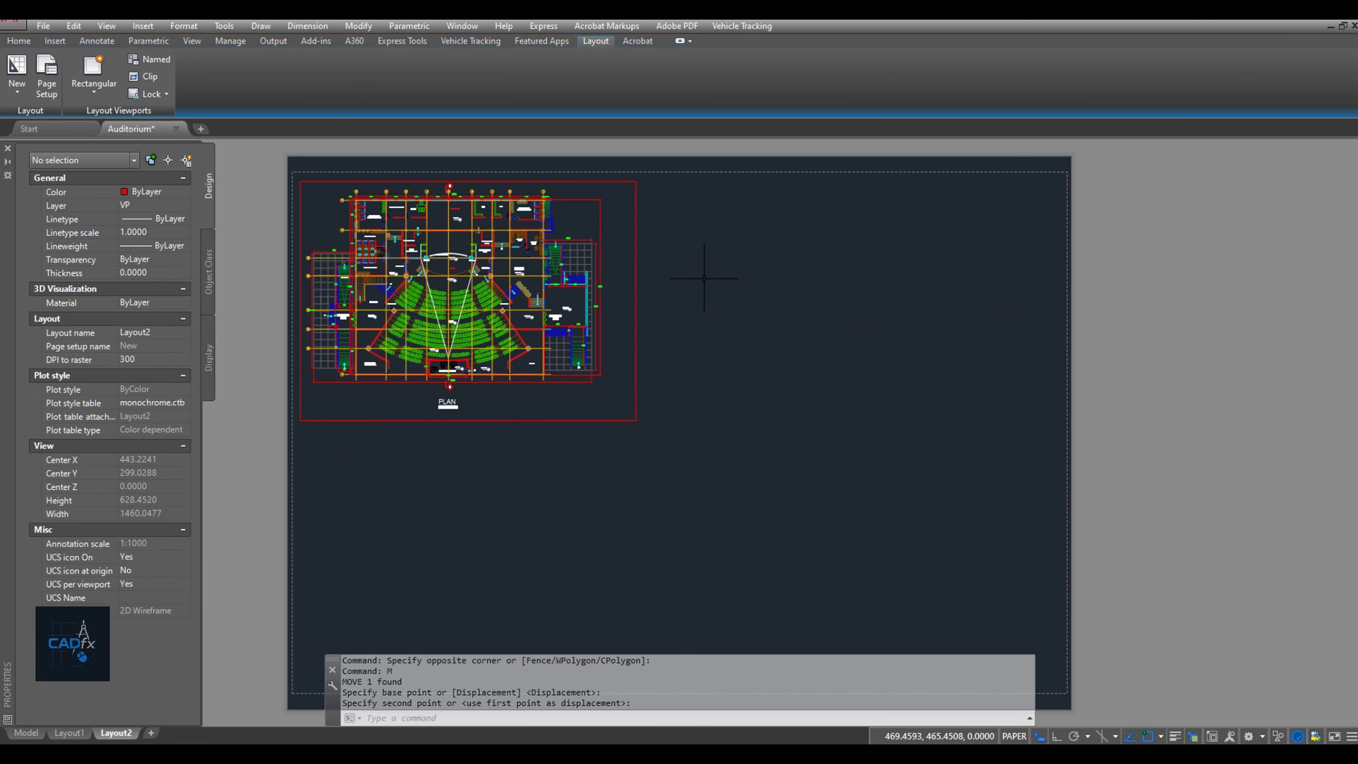
pyautogui.moveTo(633, 429); pyautogui.dragTo(702, 388, button='middle')
pyautogui.moveTo(827, 435); pyautogui.dragTo(774, 445, button='middle')
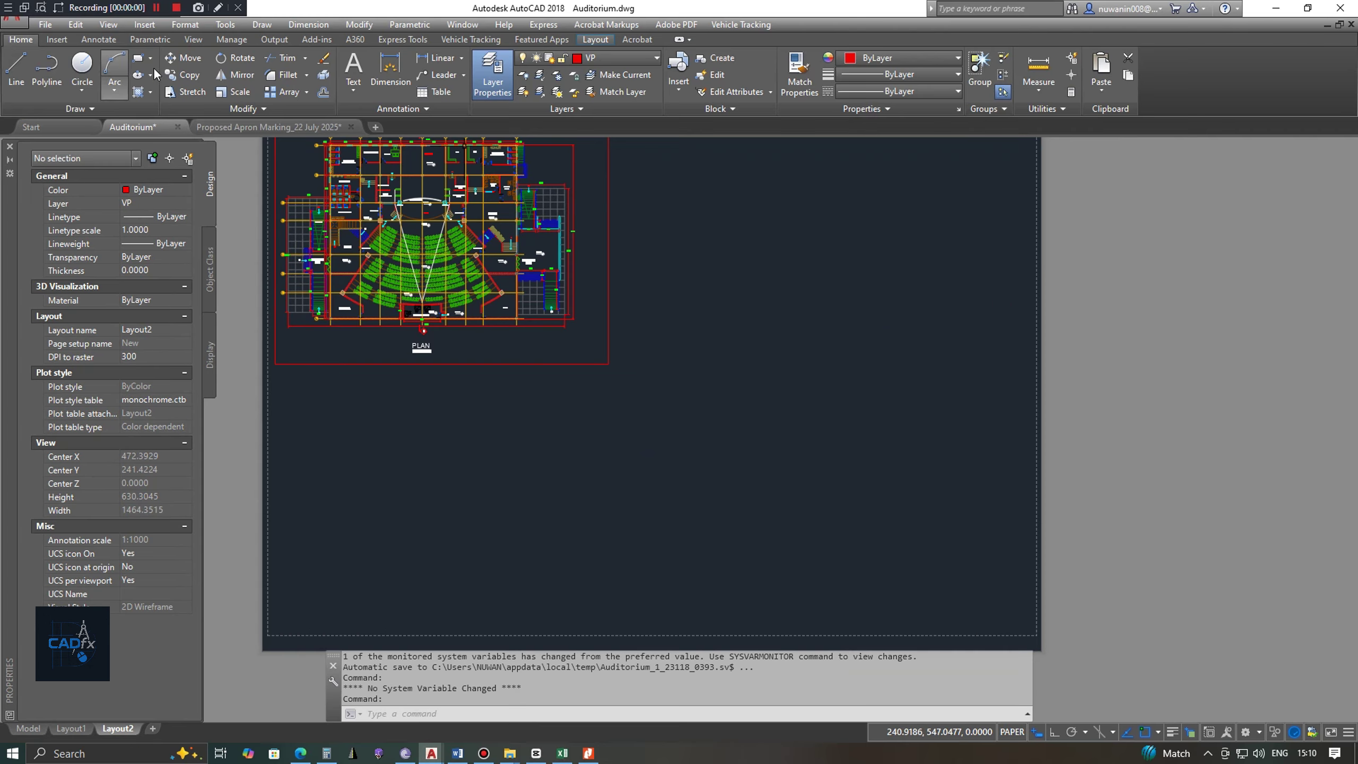
# Draw a closed L-shaped polygonal viewport about 381 mm wide and 248 mm high to the right of the plan viewport
pyautogui.click(595, 40)
pyautogui.click(95, 90)
pyautogui.click(104, 140)
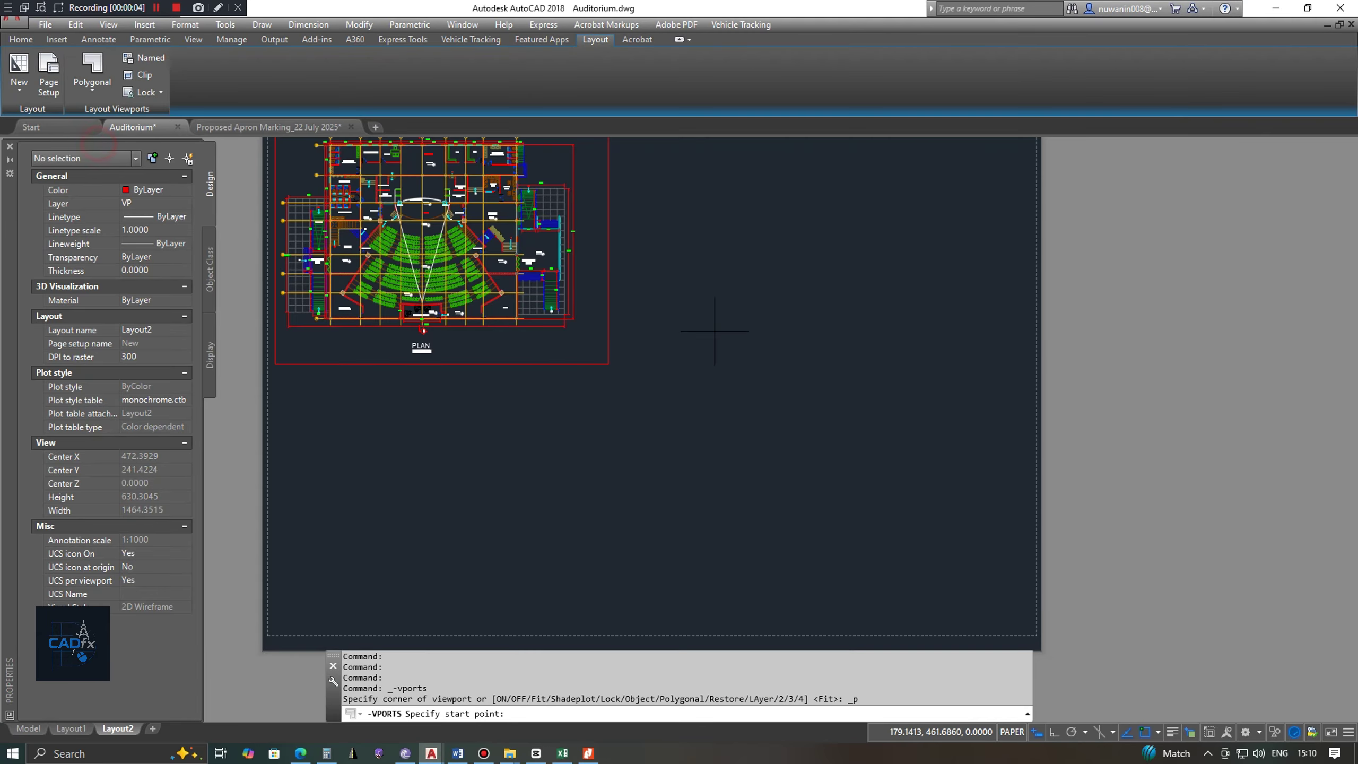
pyautogui.moveTo(716, 324); pyautogui.dragTo(662, 415, button='middle')
pyautogui.click(578, 222)
pyautogui.press('F8')
pyautogui.click(930, 222)
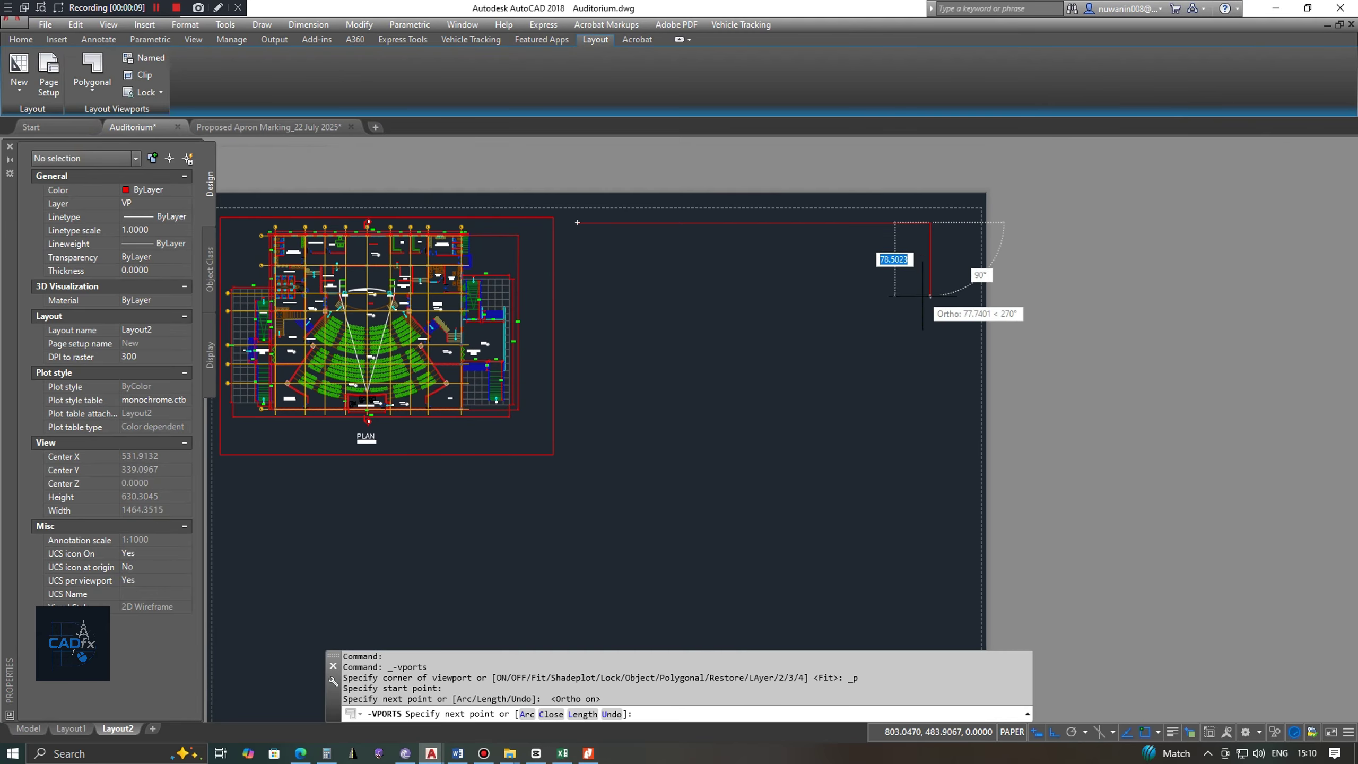
pyautogui.click(930, 332)
pyautogui.click(828, 332)
pyautogui.click(827, 452)
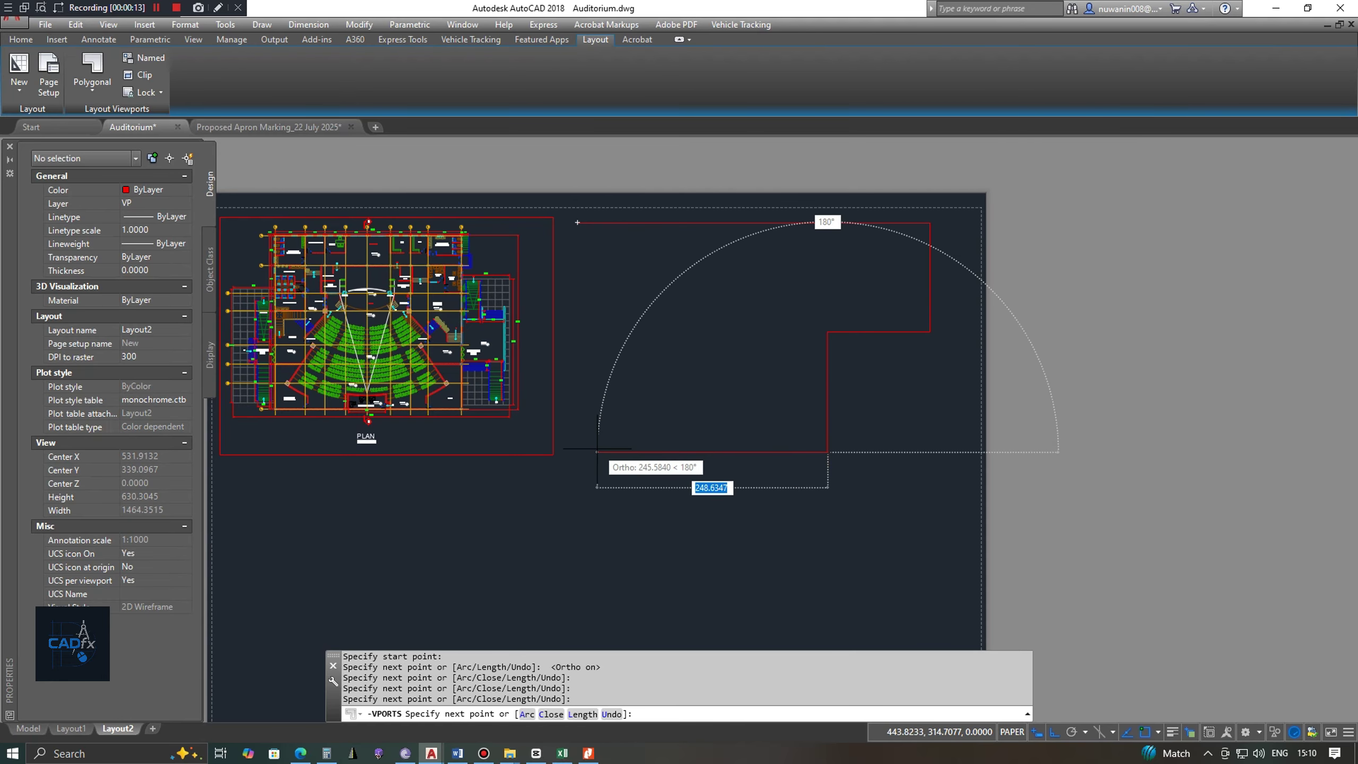
pyautogui.click(577, 452)
pyautogui.write('c')
pyautogui.press('Return')
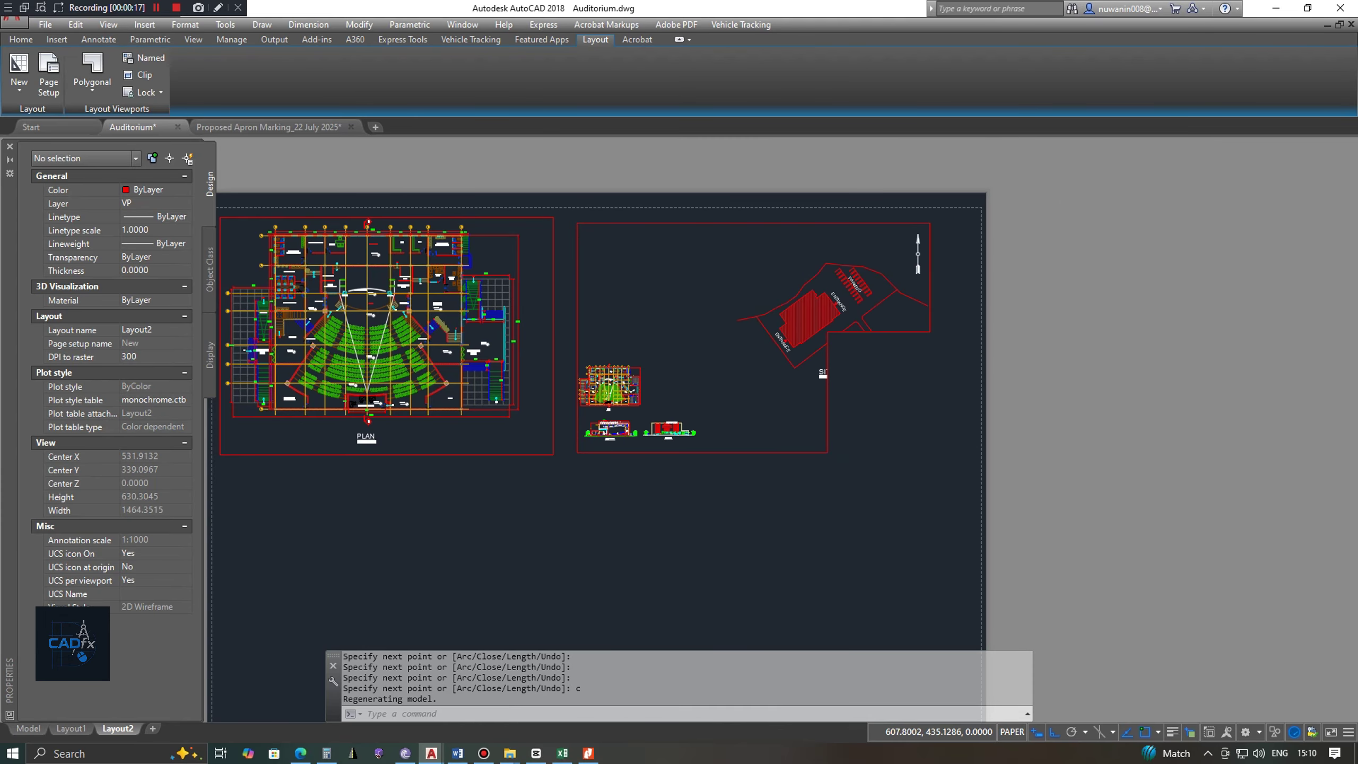
# Pan the model inside the polygonal viewport so that only the site plan and north arrow show, and return to paper space
pyautogui.doubleClick(783, 300)
pyautogui.moveTo(782, 300); pyautogui.dragTo(621, 389, button='middle')
pyautogui.doubleClick(877, 385)
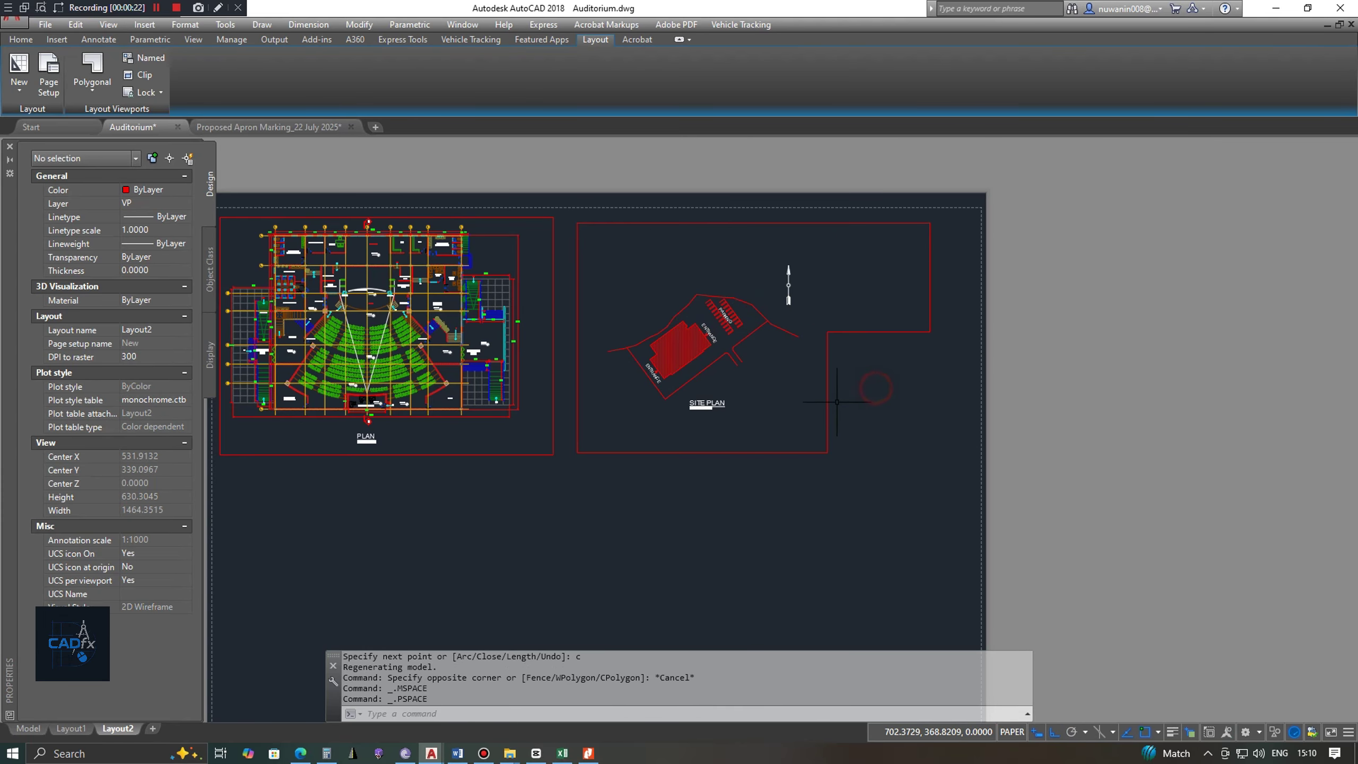
# Set the polygonal site plan viewport's custom scale to 1, giving a 1:1000 standard scale
pyautogui.click(827, 401)
pyautogui.click(892, 461)
pyautogui.scroll(3, 705, 391)
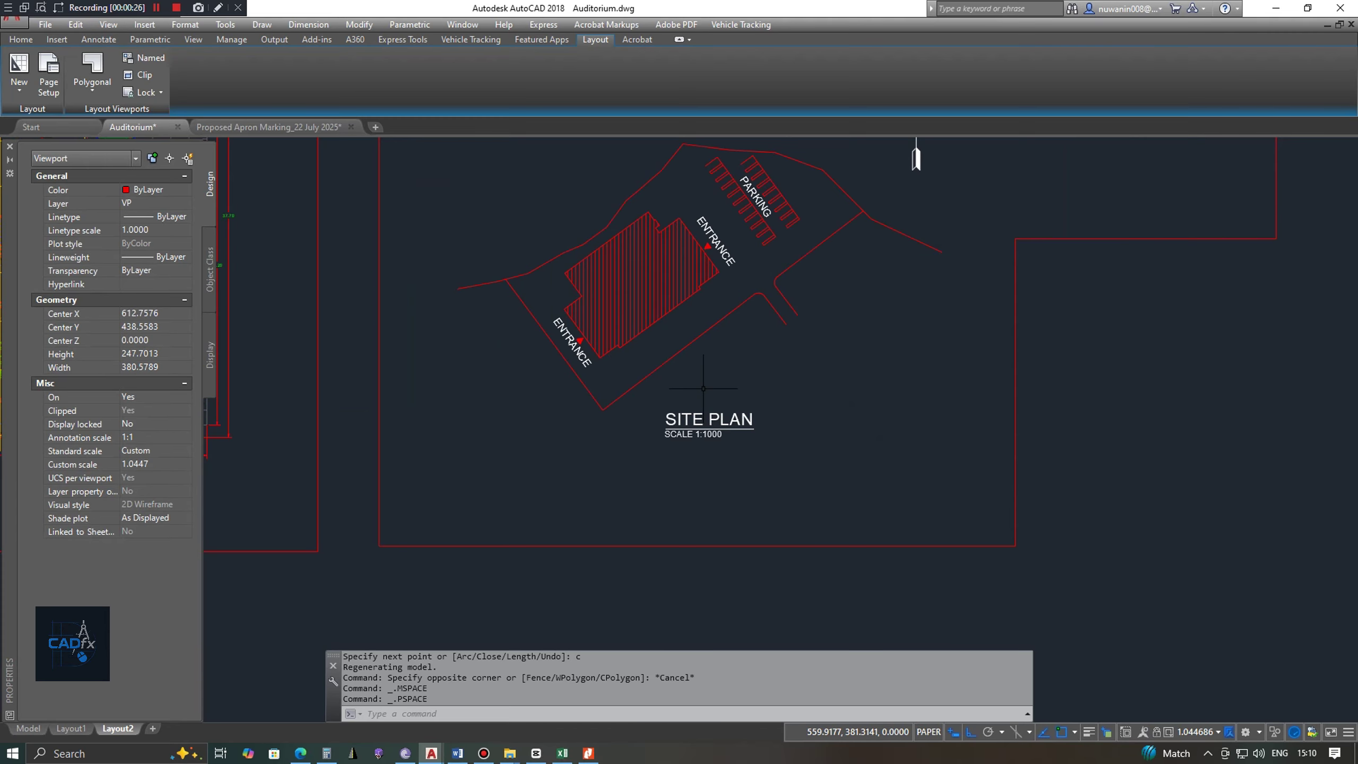
pyautogui.click(163, 464)
pyautogui.write('1')
pyautogui.press('Return')
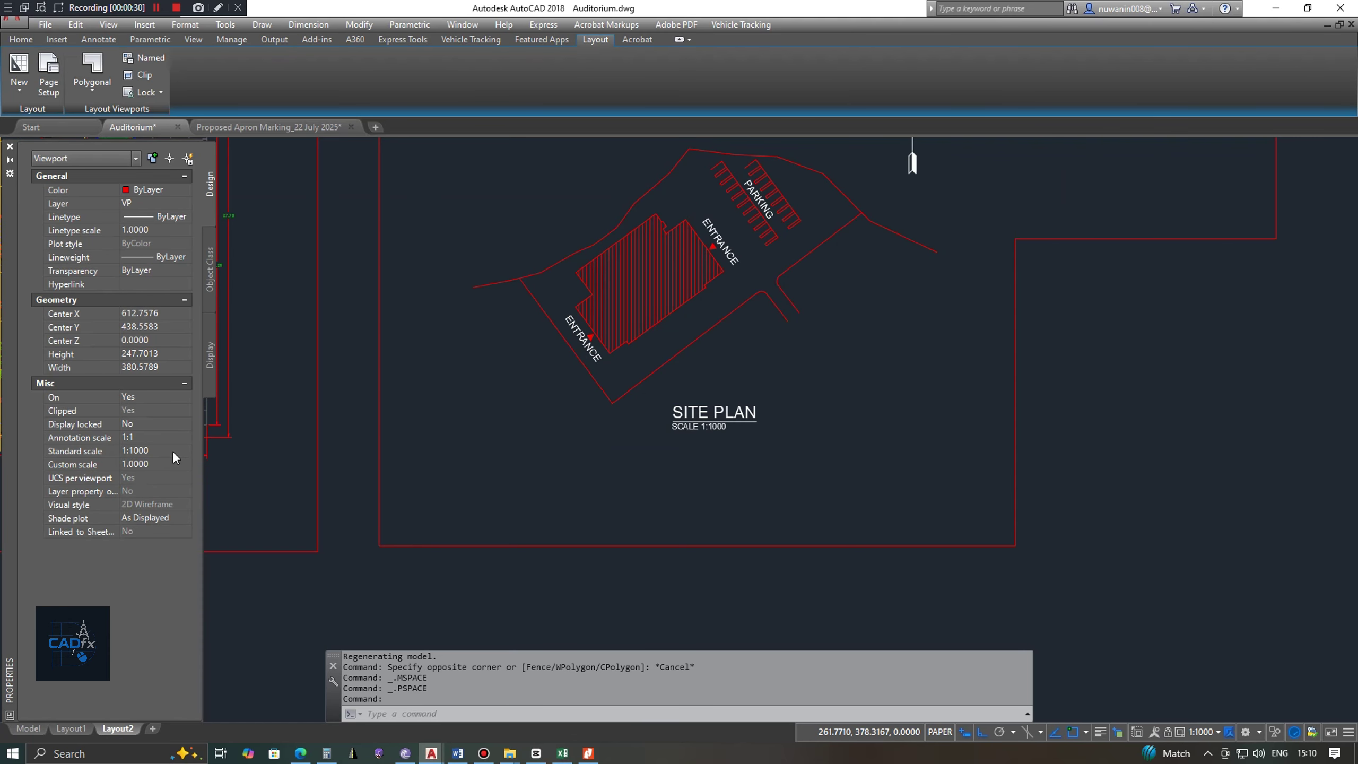
pyautogui.scroll(-4, 864, 395)
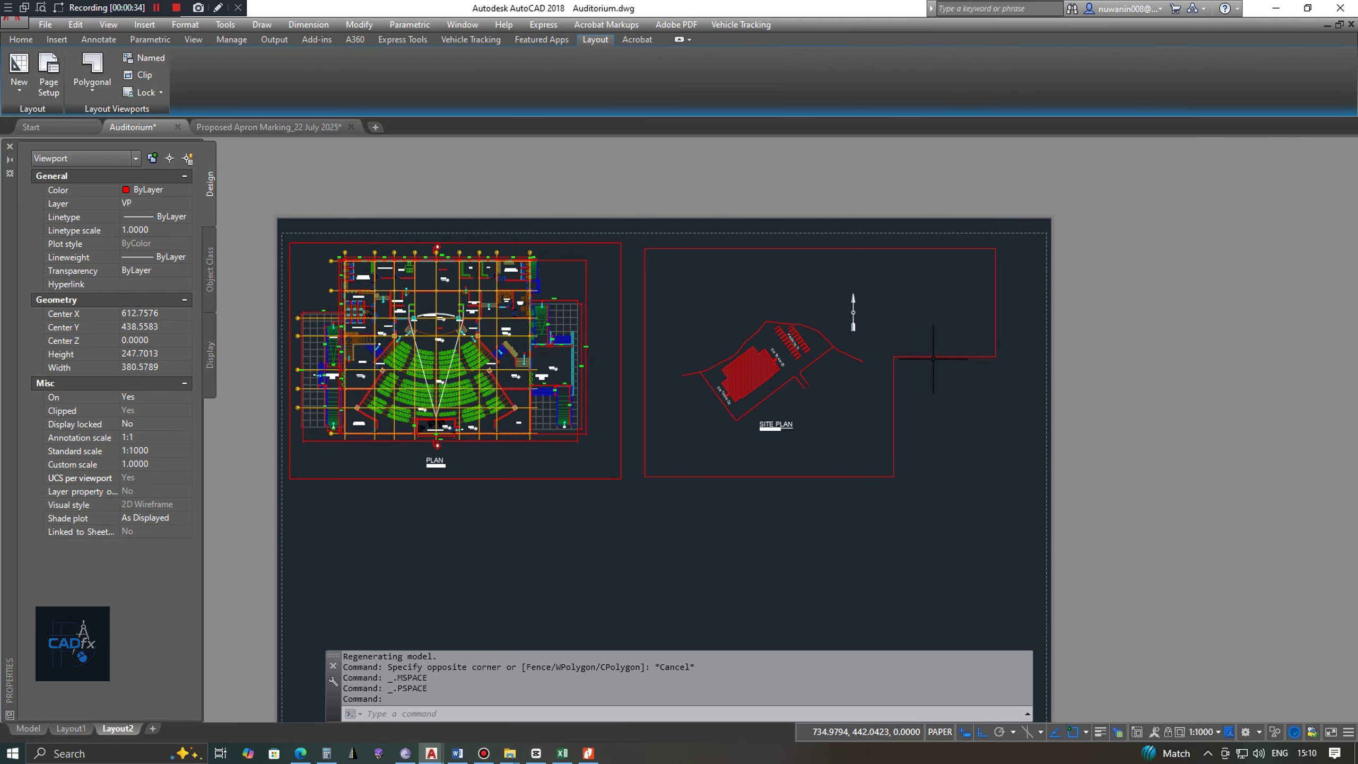
pyautogui.moveTo(933, 358); pyautogui.dragTo(933, 309, button='middle')
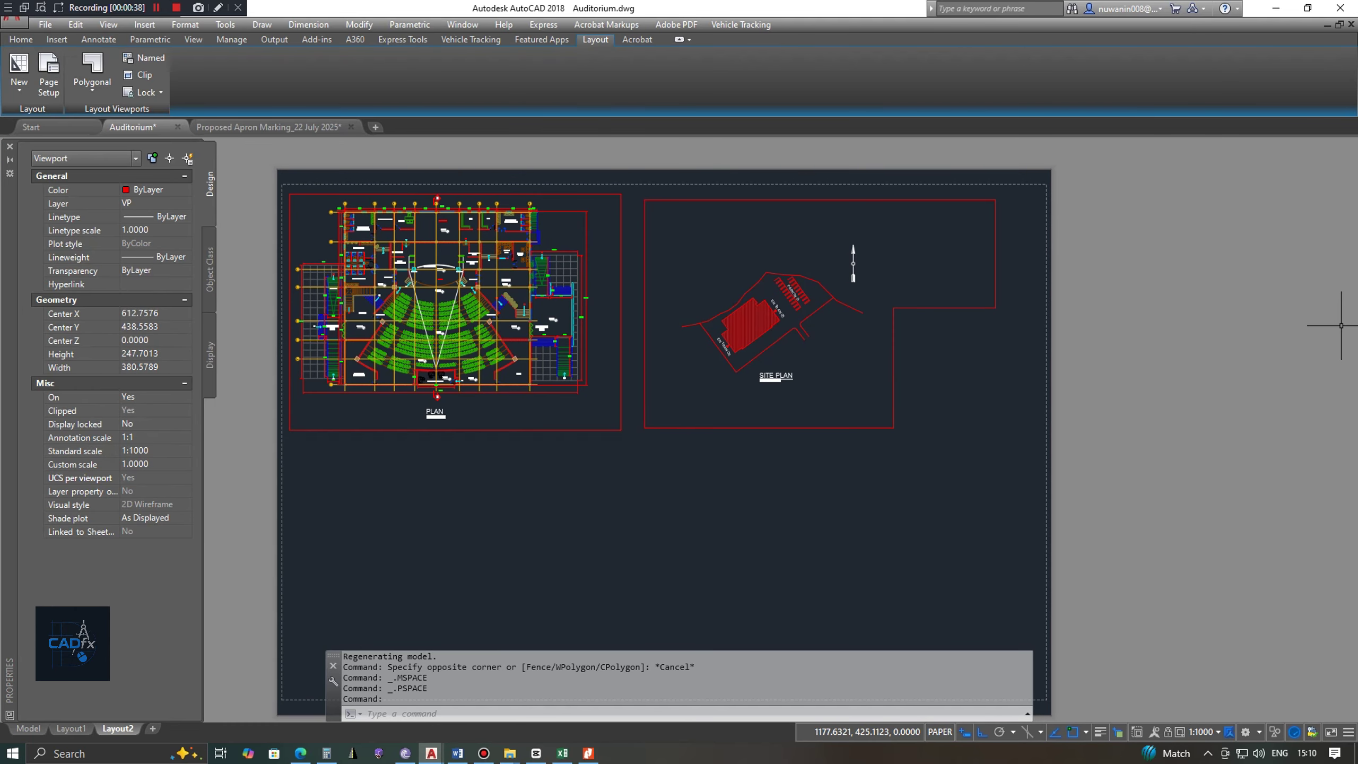
# Remove the site plan viewport's outer notch vertex and stretch its upper-right corner inward, making the viewport about 270 mm wide
pyautogui.click(972, 308)
pyautogui.click(1005, 361)
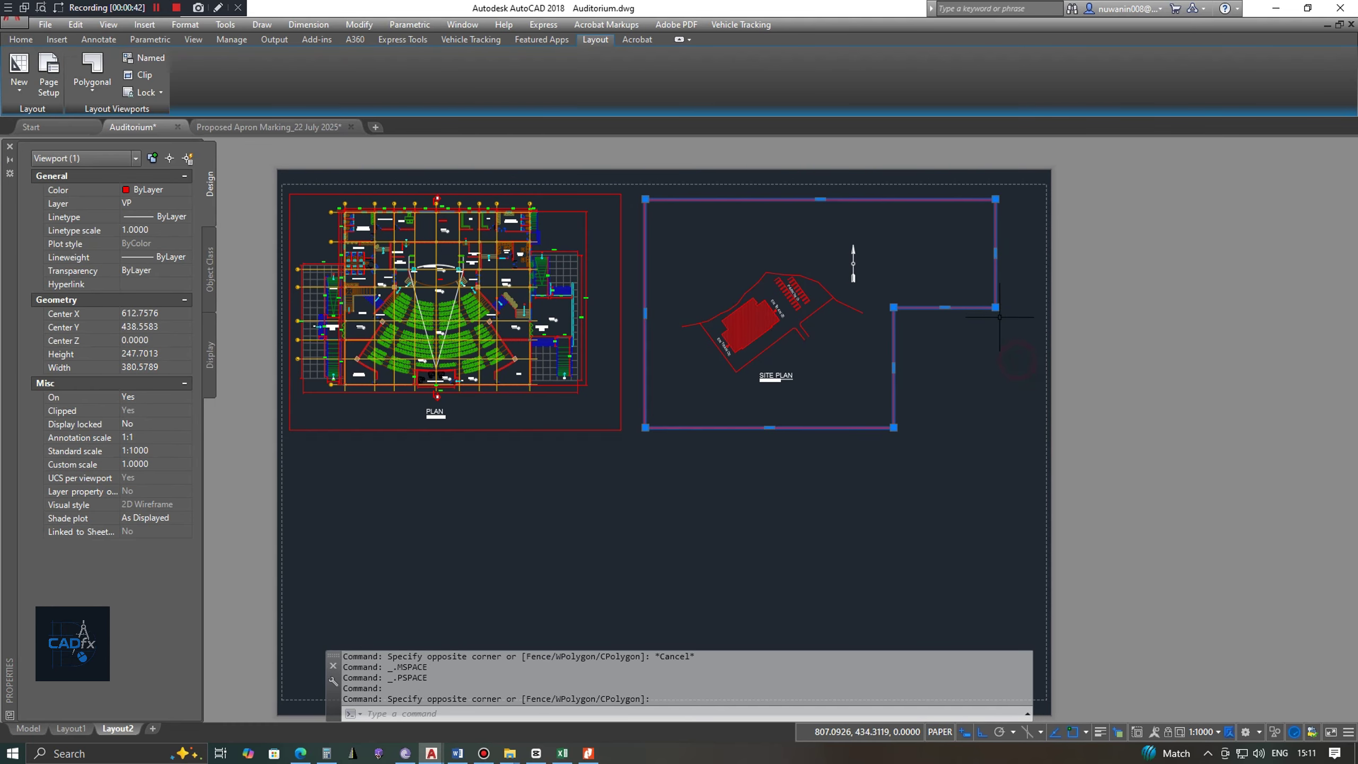
pyautogui.moveTo(996, 308)
pyautogui.click(1064, 365)
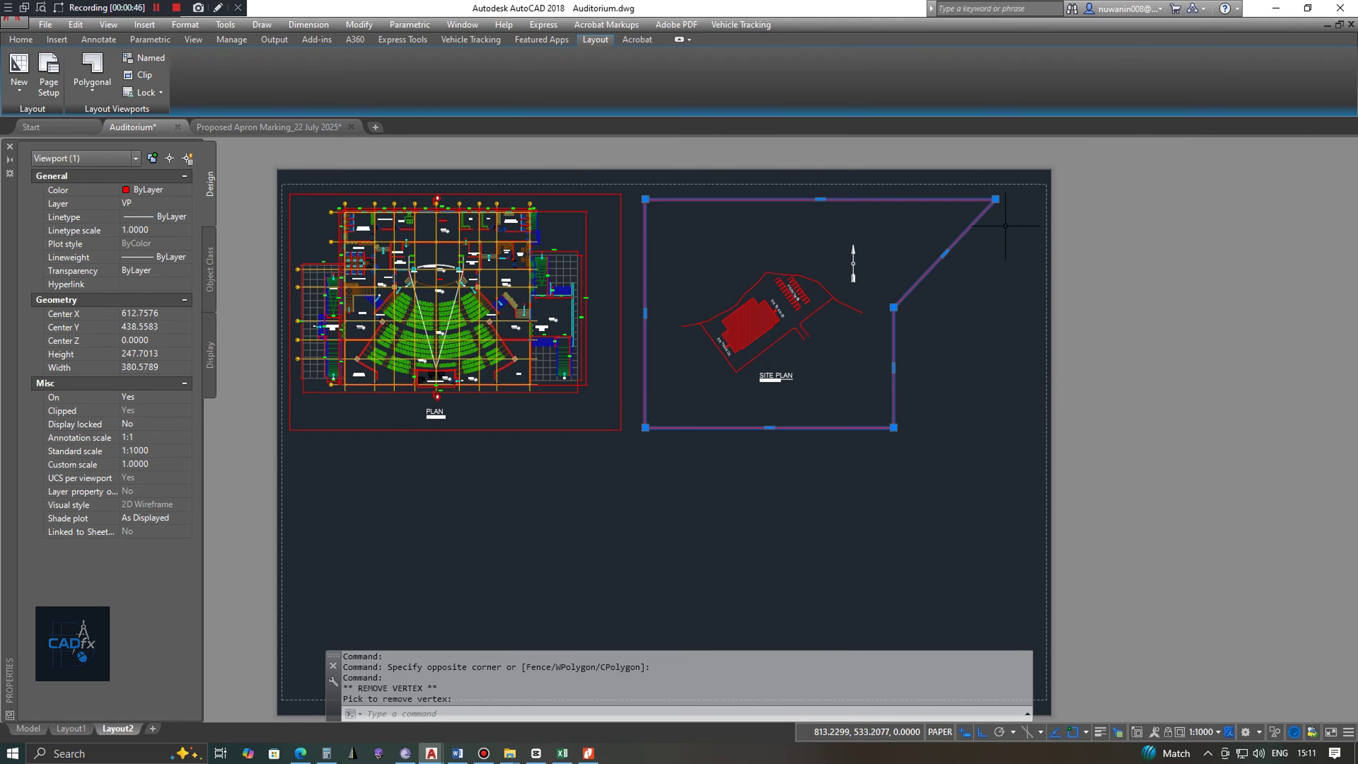
pyautogui.click(996, 199)
pyautogui.click(869, 199)
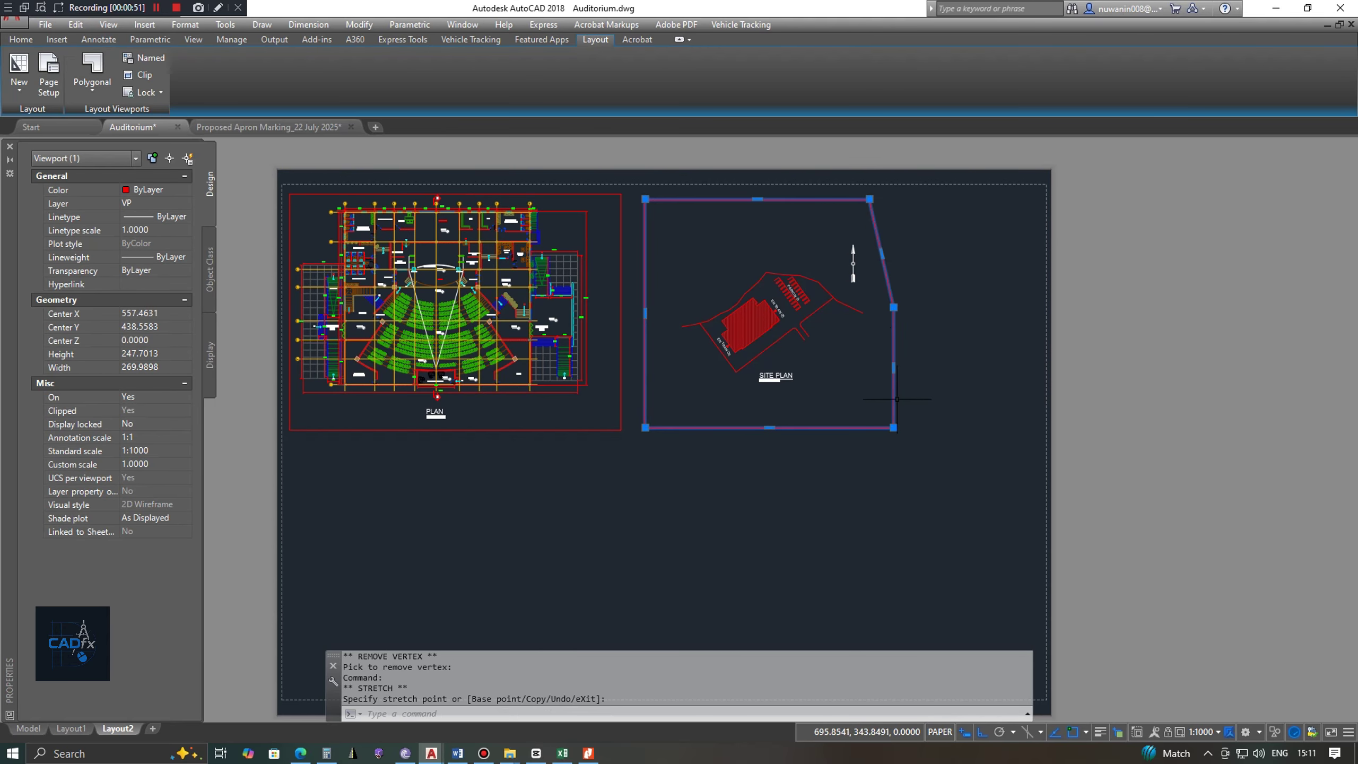
# Add an inward vertex at the middle of the site plan viewport's lower right edge and stretch its bottom-right corner inward
pyautogui.moveTo(893, 367)
pyautogui.click(949, 408)
pyautogui.click(834, 368)
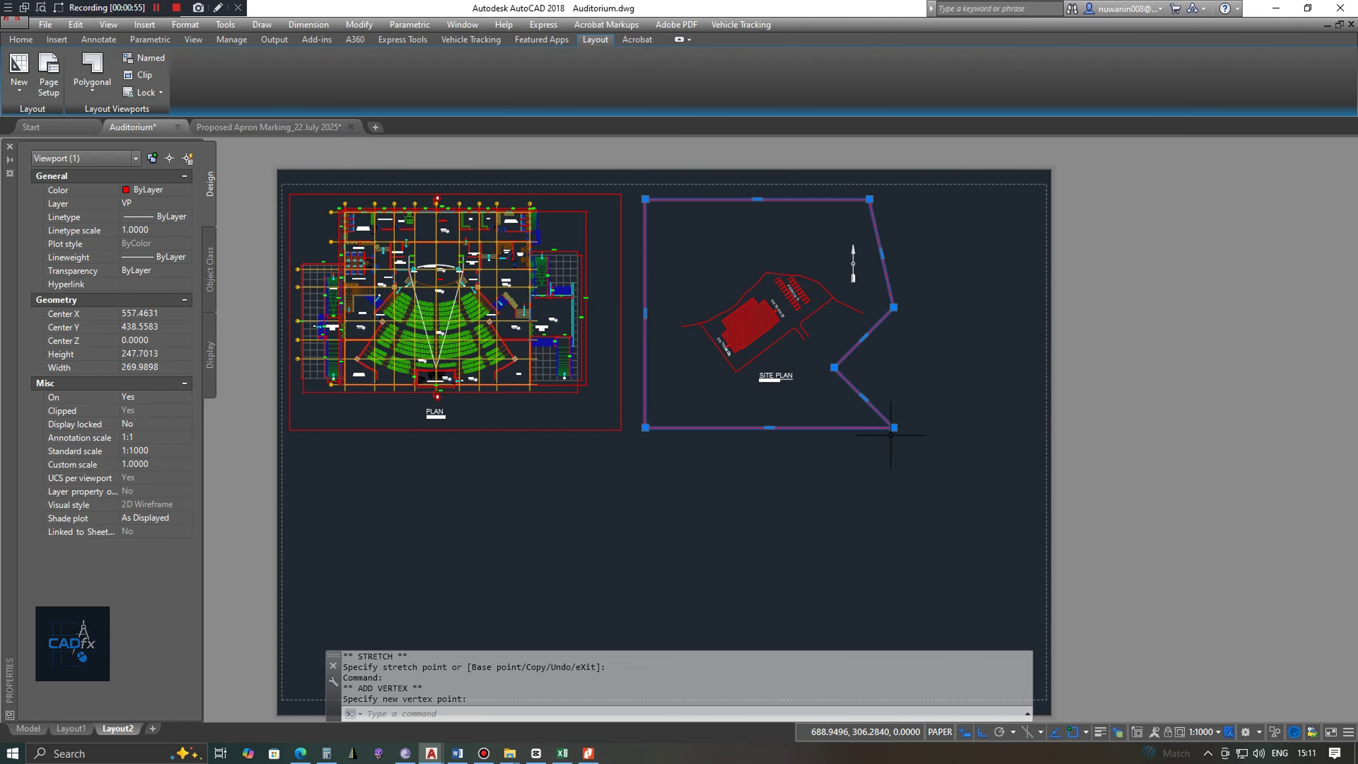
pyautogui.moveTo(894, 428)
pyautogui.click(957, 451)
pyautogui.click(800, 428)
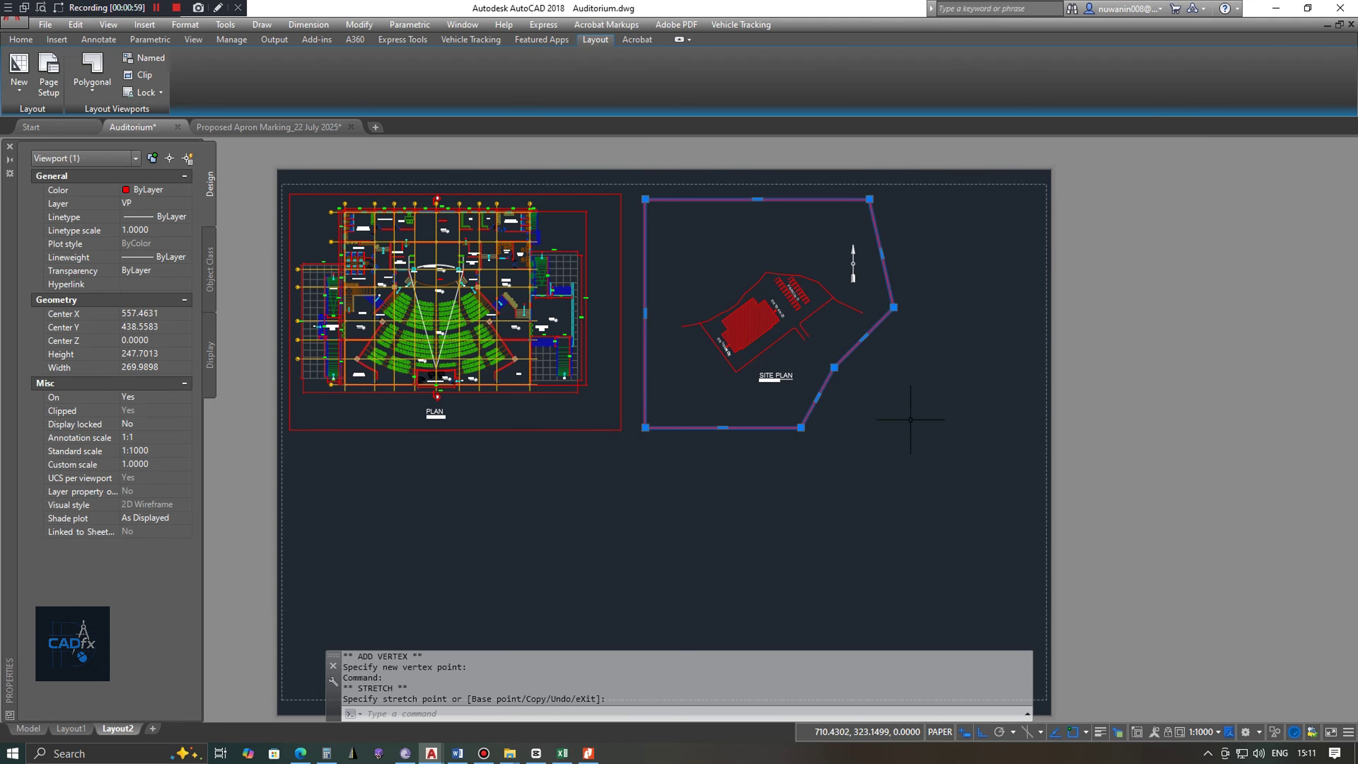
pyautogui.press('Escape')
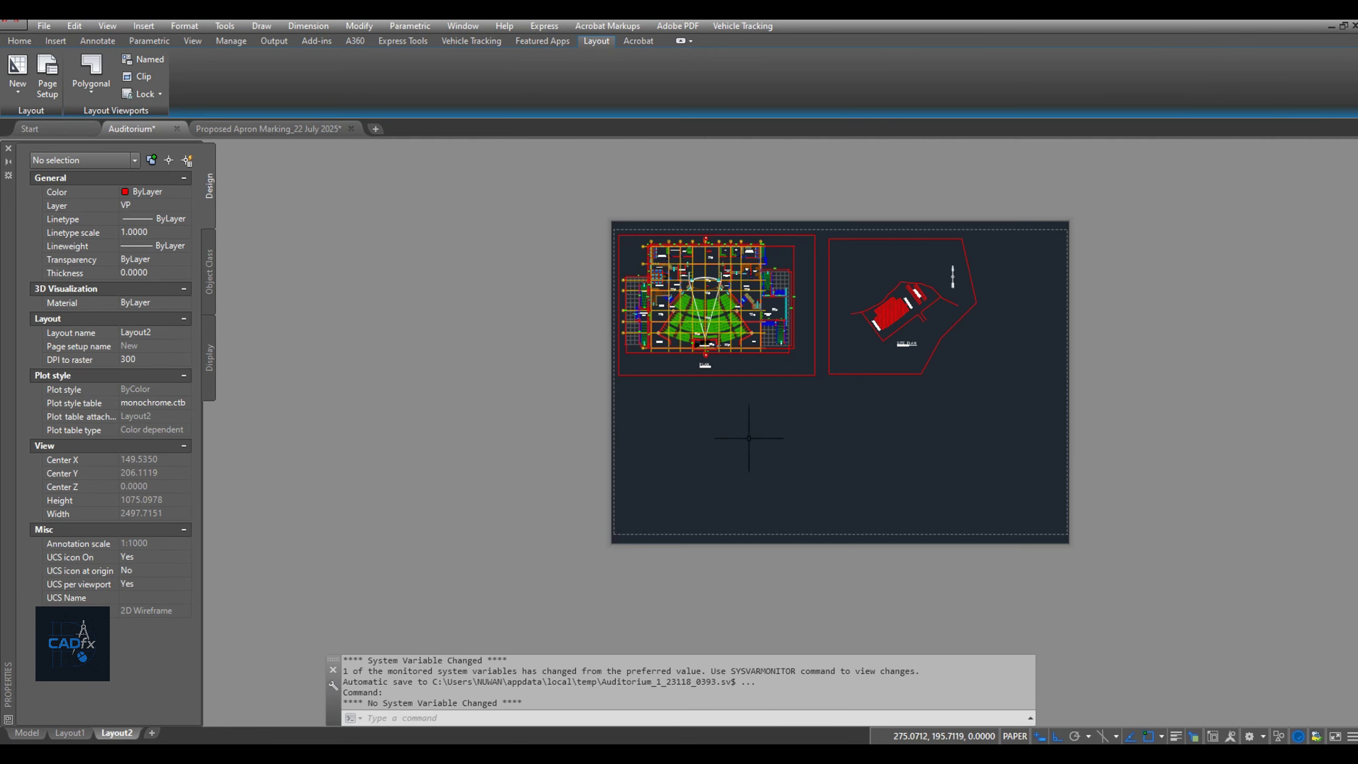
# Draw a circle about 252 mm in diameter in the empty area below the plan viewport
pyautogui.write('c')
pyautogui.press('Return')
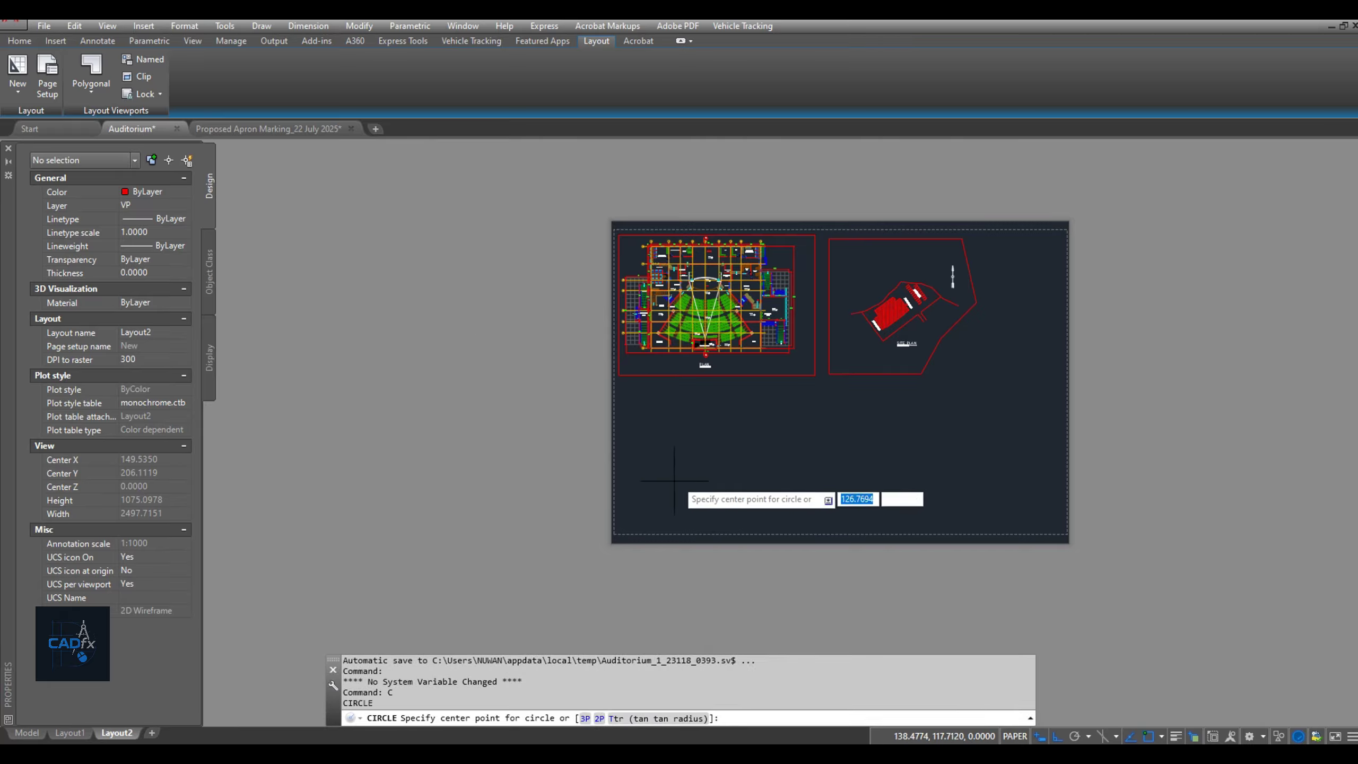
pyautogui.click(731, 453)
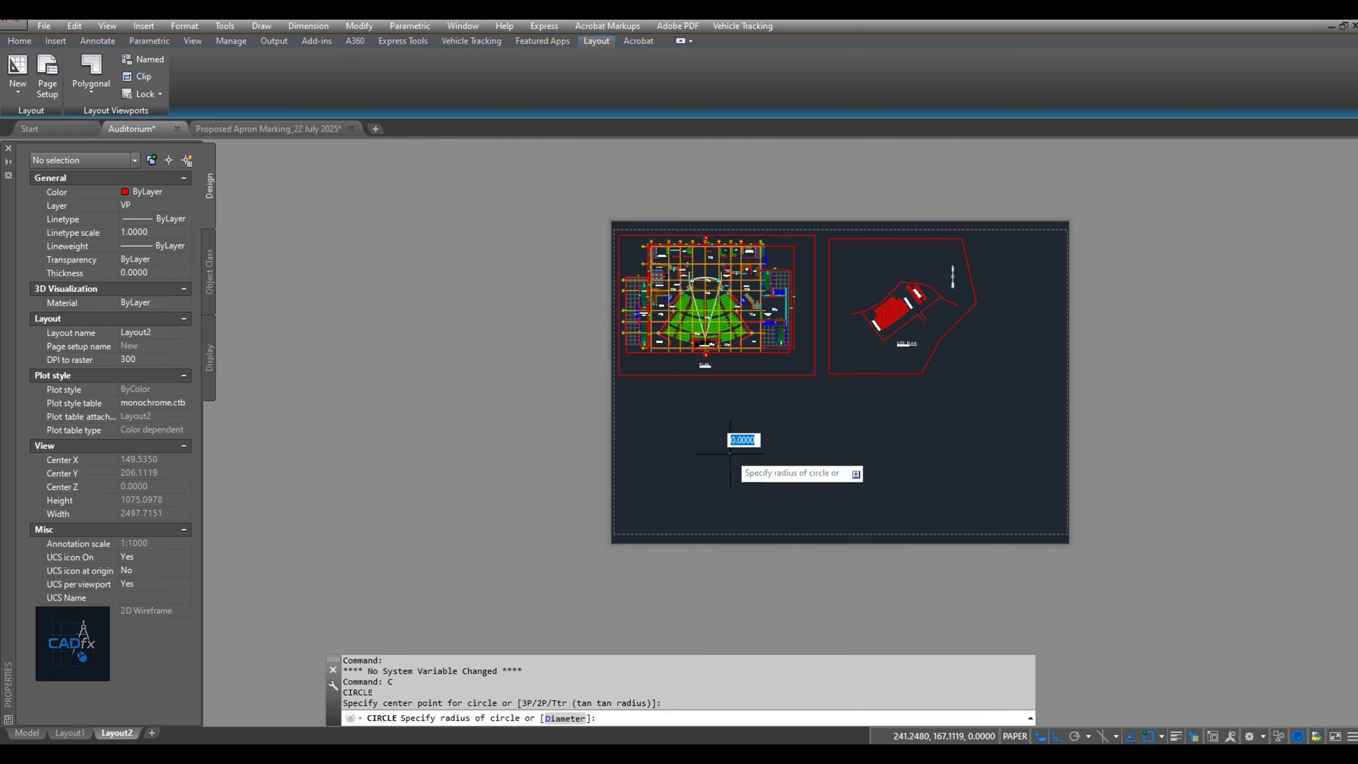
pyautogui.click(664, 471)
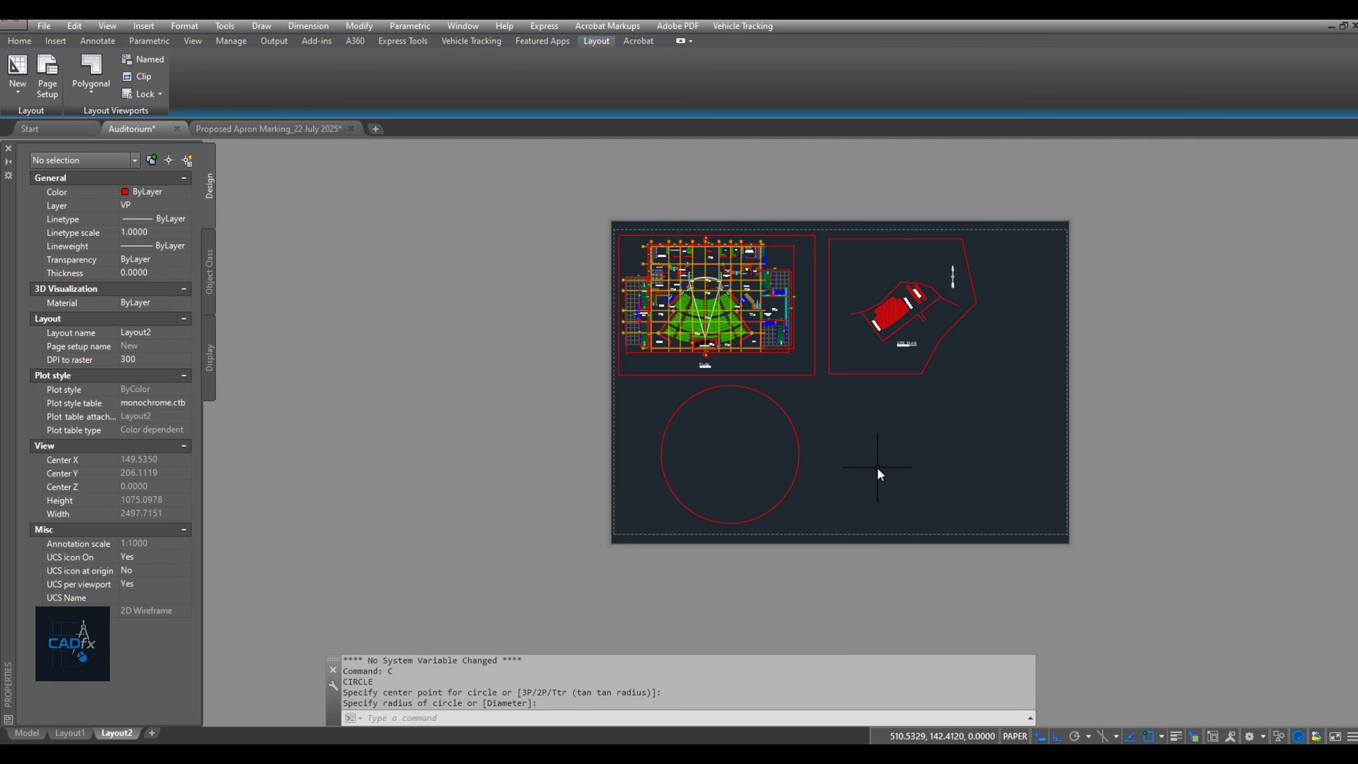
# Draw a closed, irregular four-sided polyline with ortho off, to the right of the circle and below the site plan viewport
pyautogui.write('pl')
pyautogui.press('Return')
pyautogui.click(882, 400)
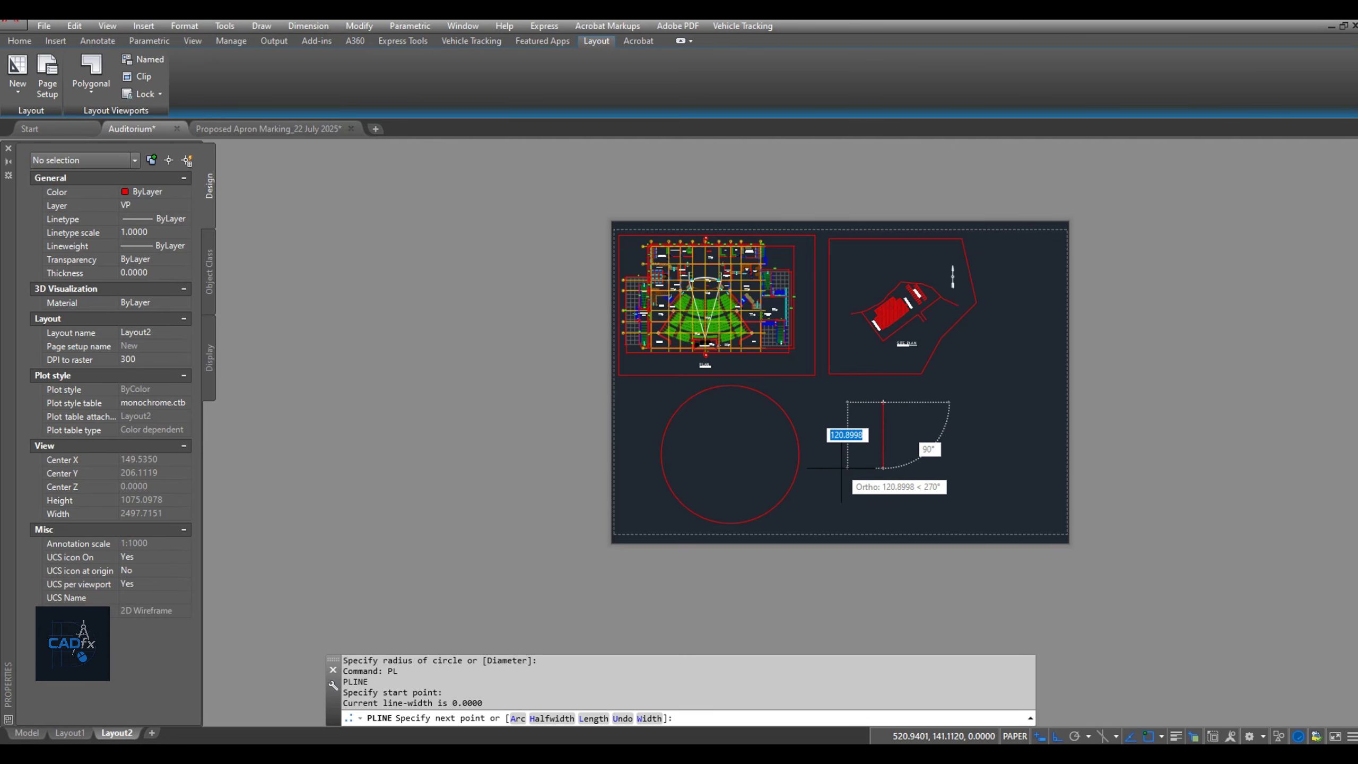
pyautogui.press('F8')
pyautogui.click(825, 502)
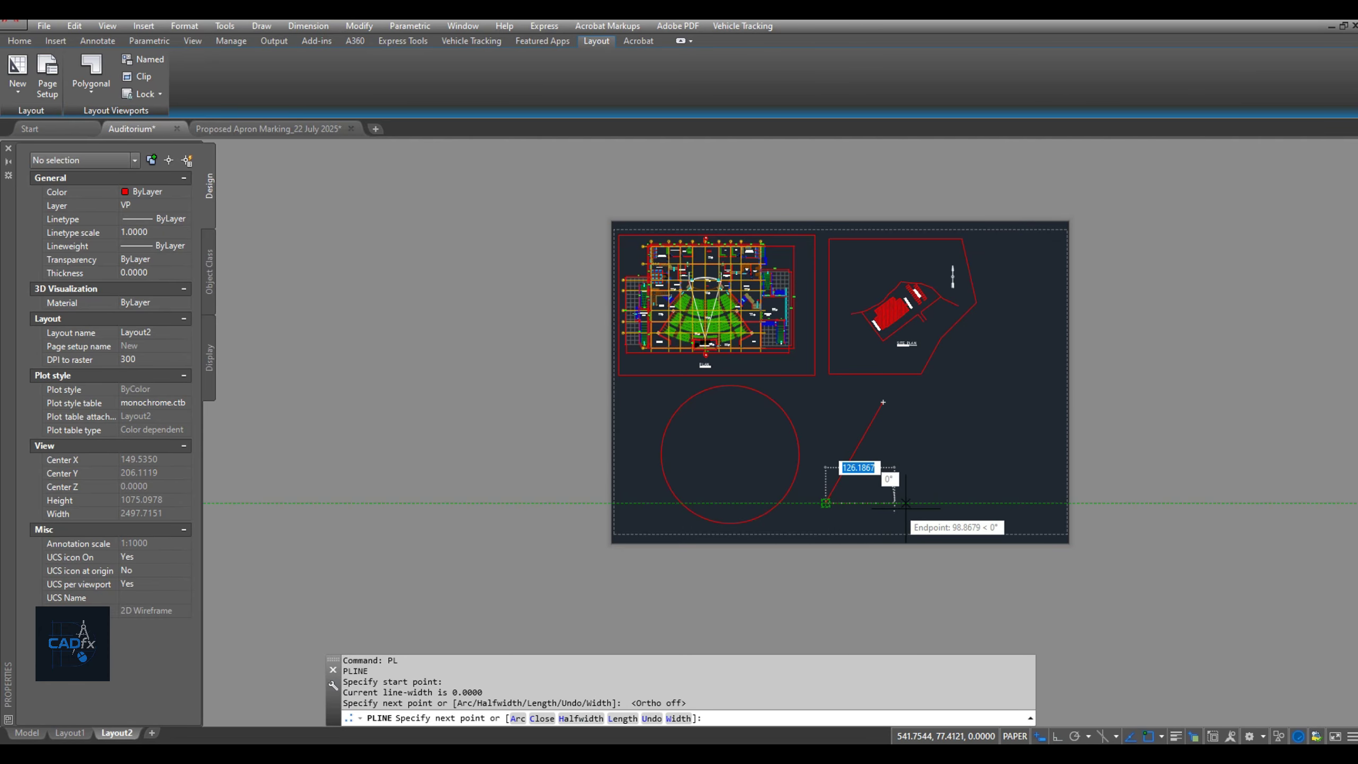
pyautogui.click(955, 435)
pyautogui.write('c')
pyautogui.press('Return')
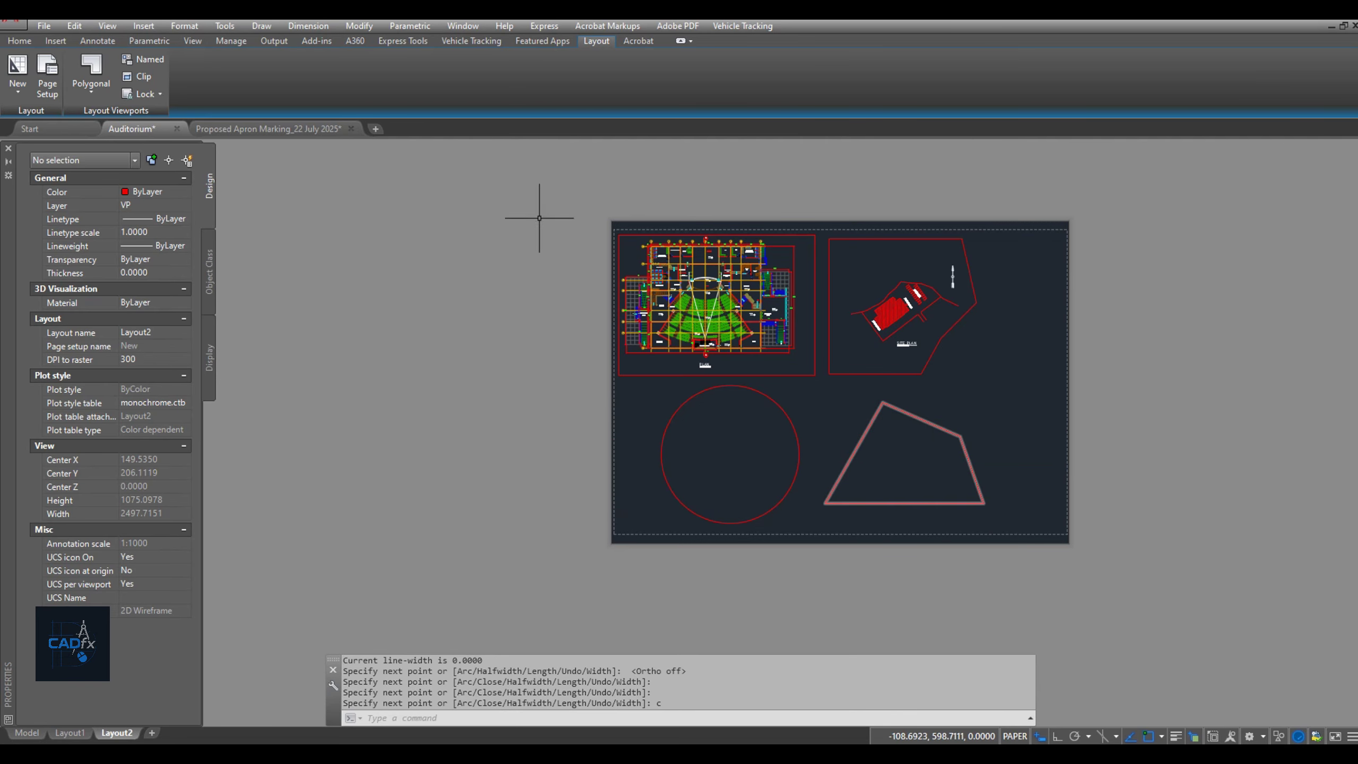
# Convert the circle and the closed four-sided polyline into viewports using the Object option
pyautogui.click(90, 88)
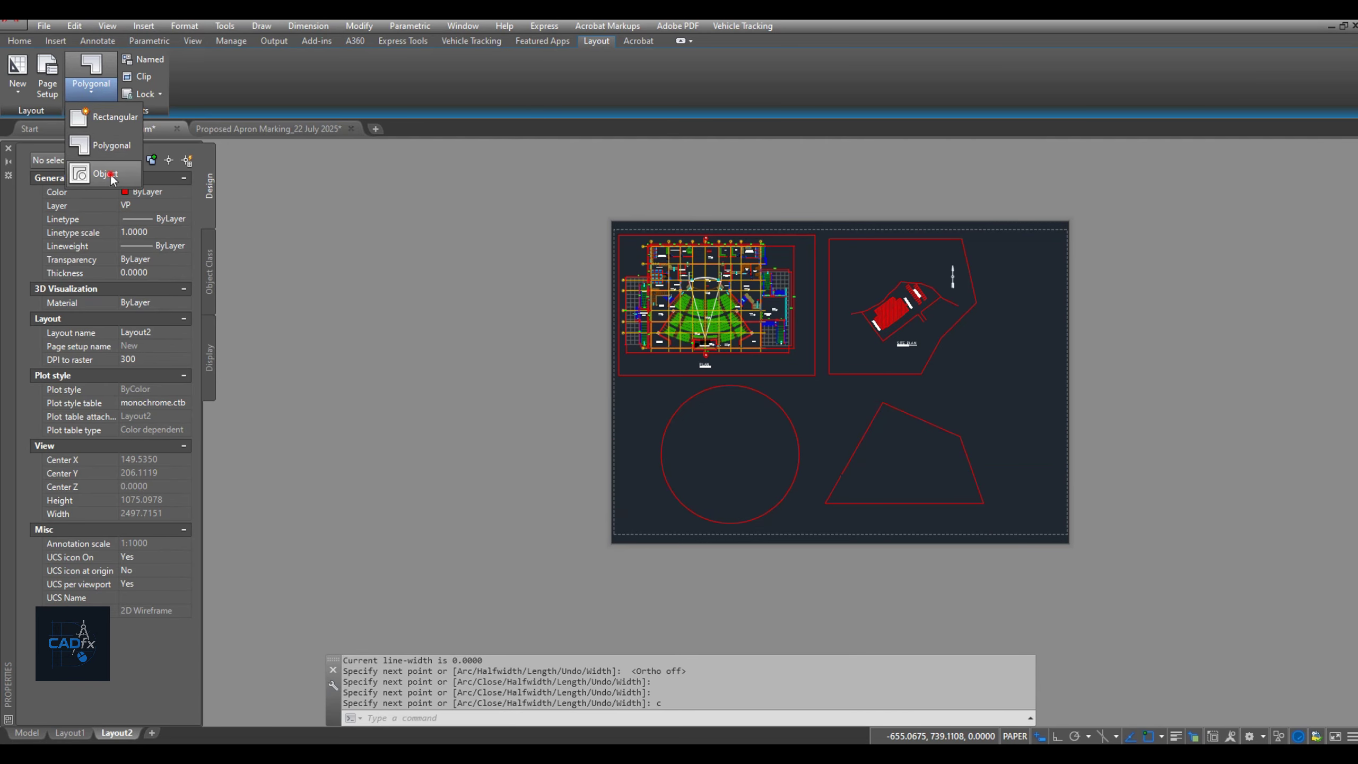
pyautogui.click(105, 172)
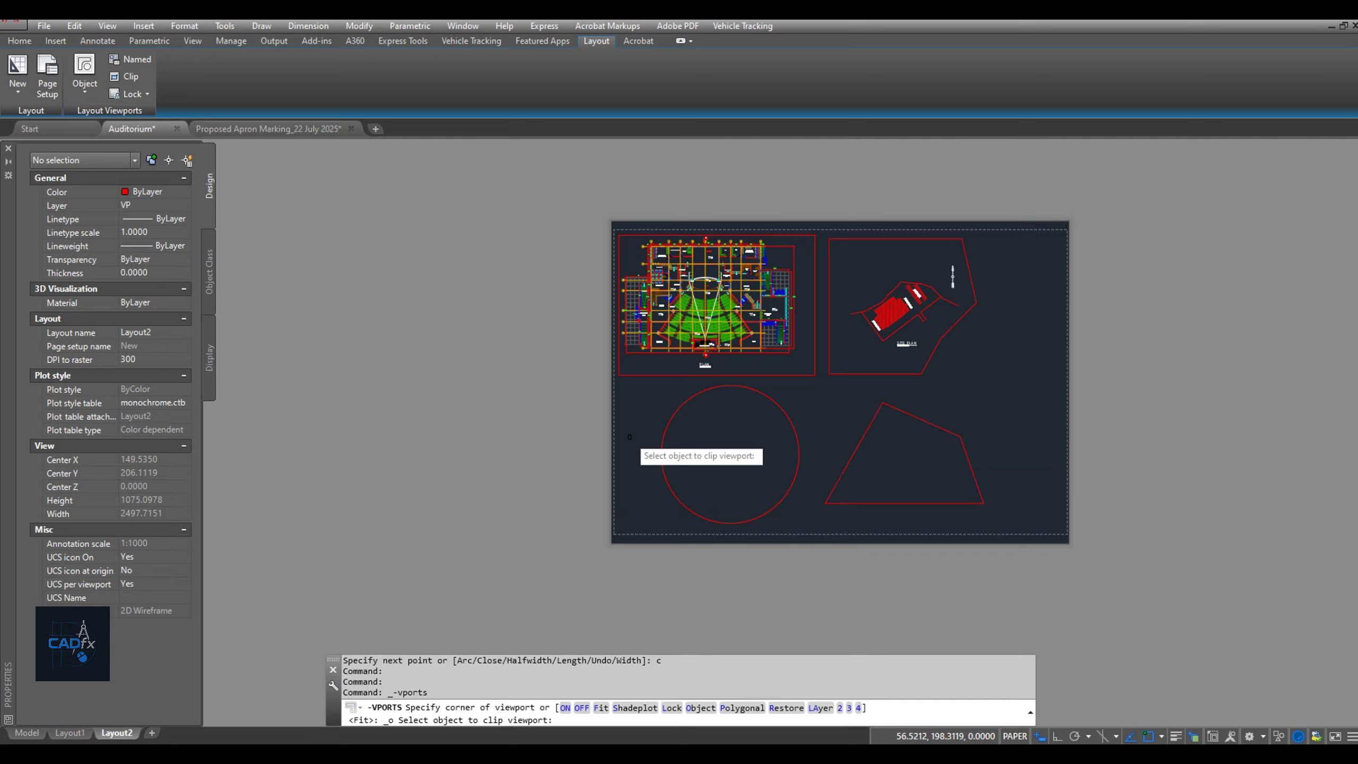
pyautogui.click(667, 424)
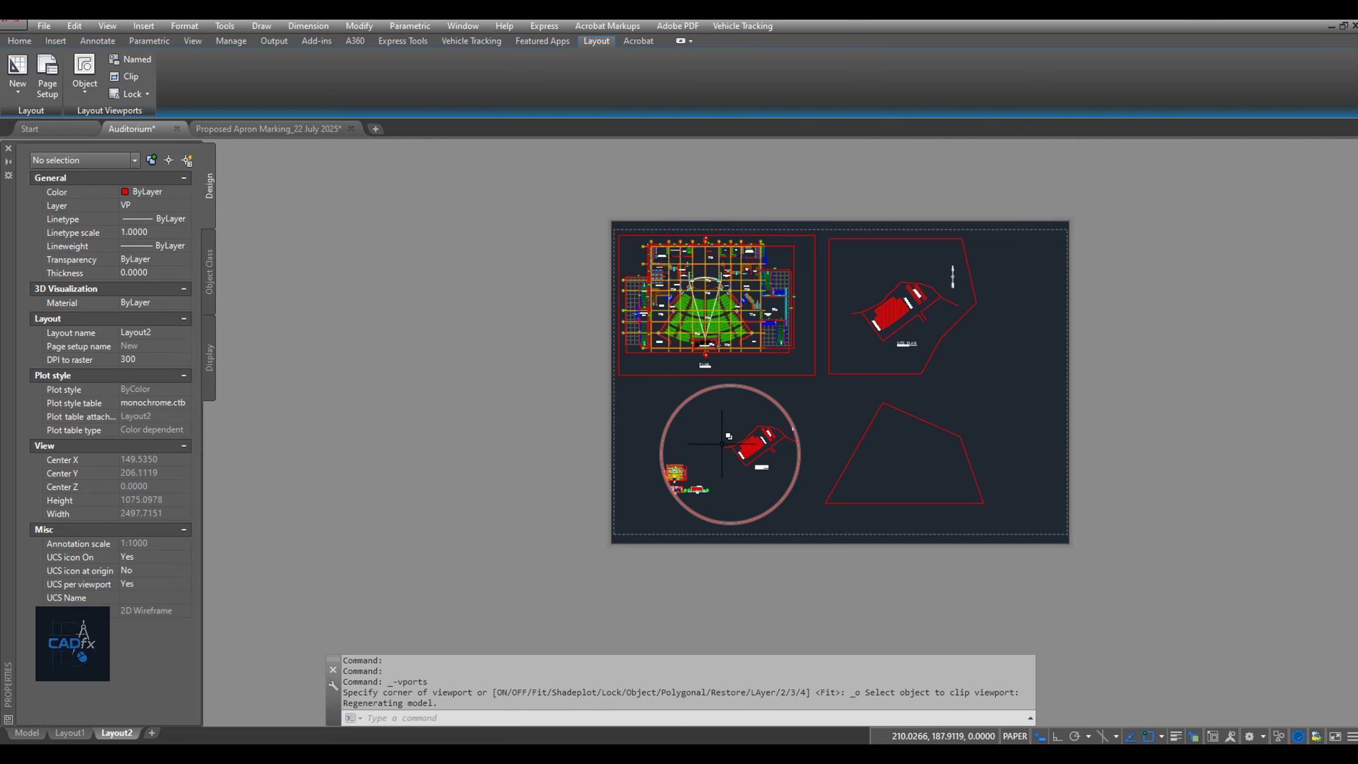
pyautogui.press('Return')
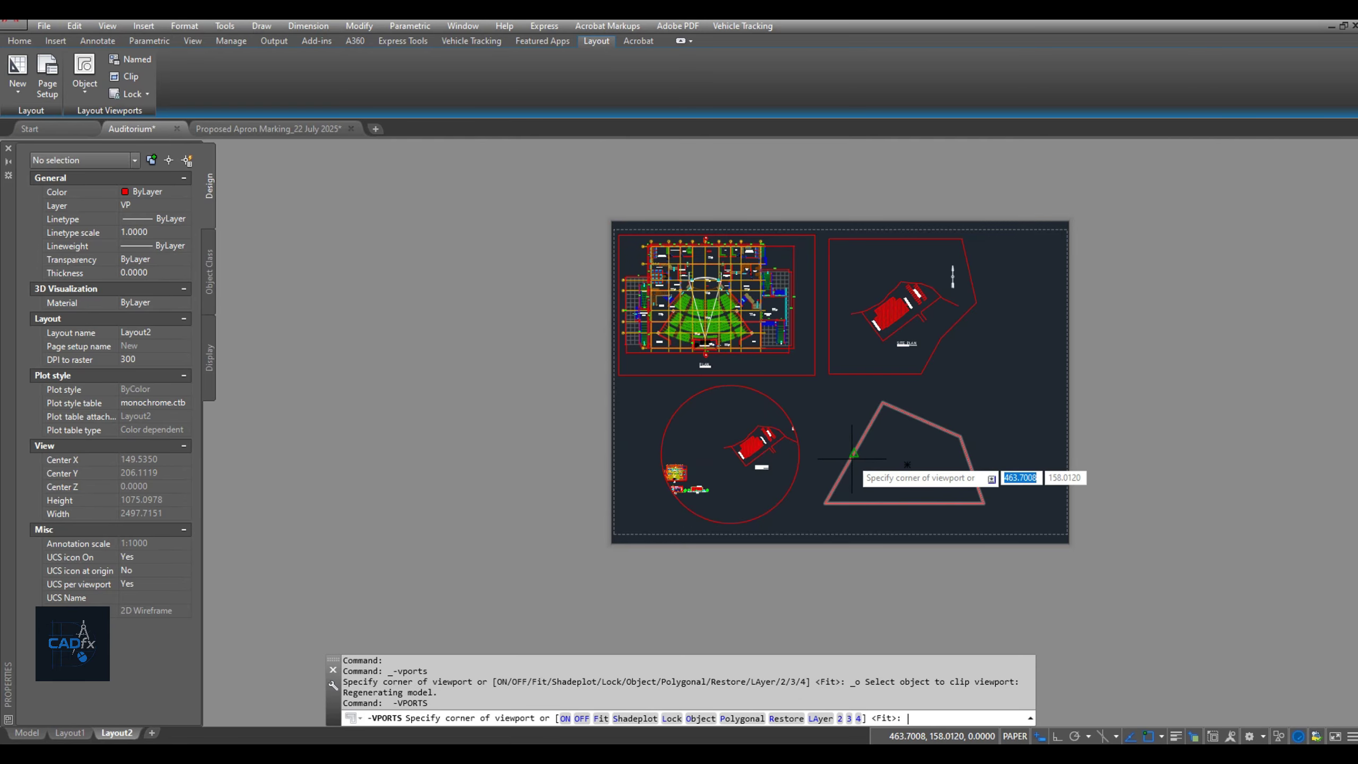
pyautogui.press('Escape')
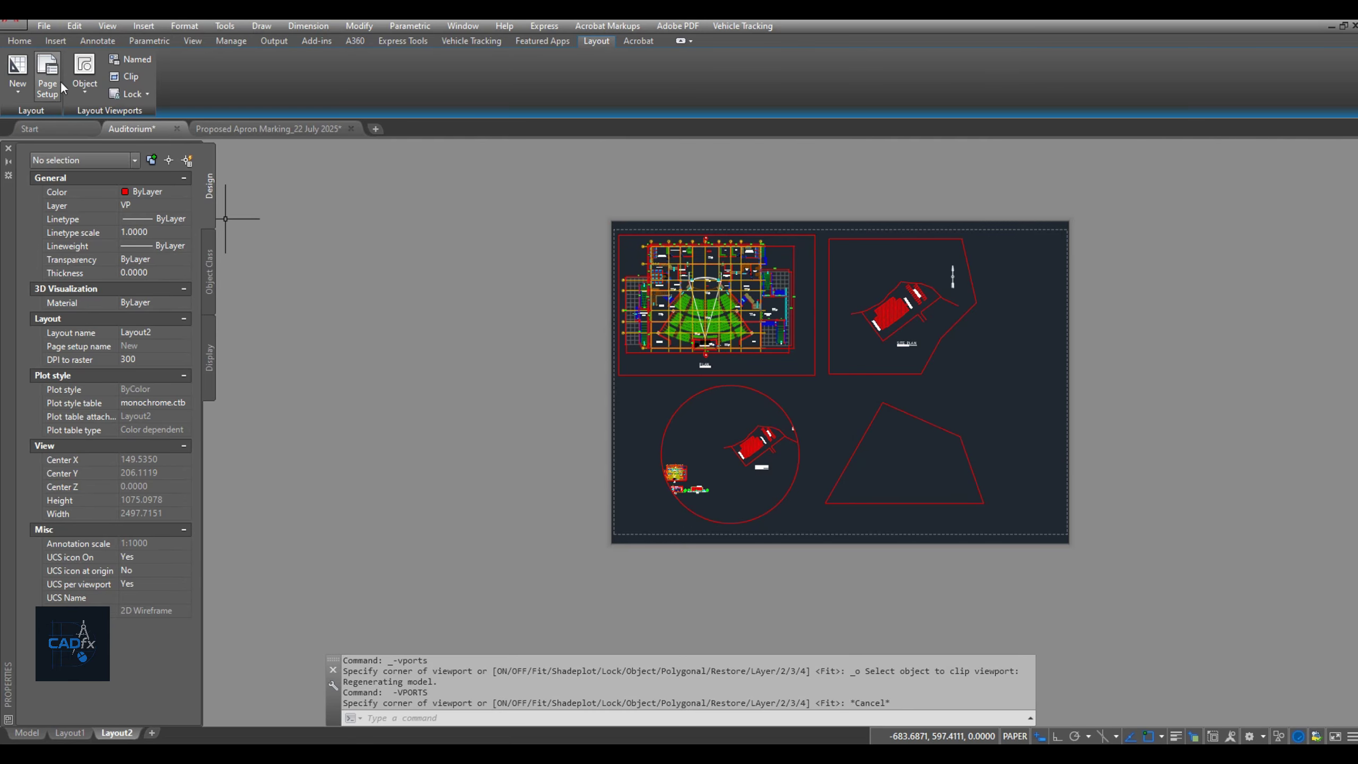
pyautogui.click(84, 68)
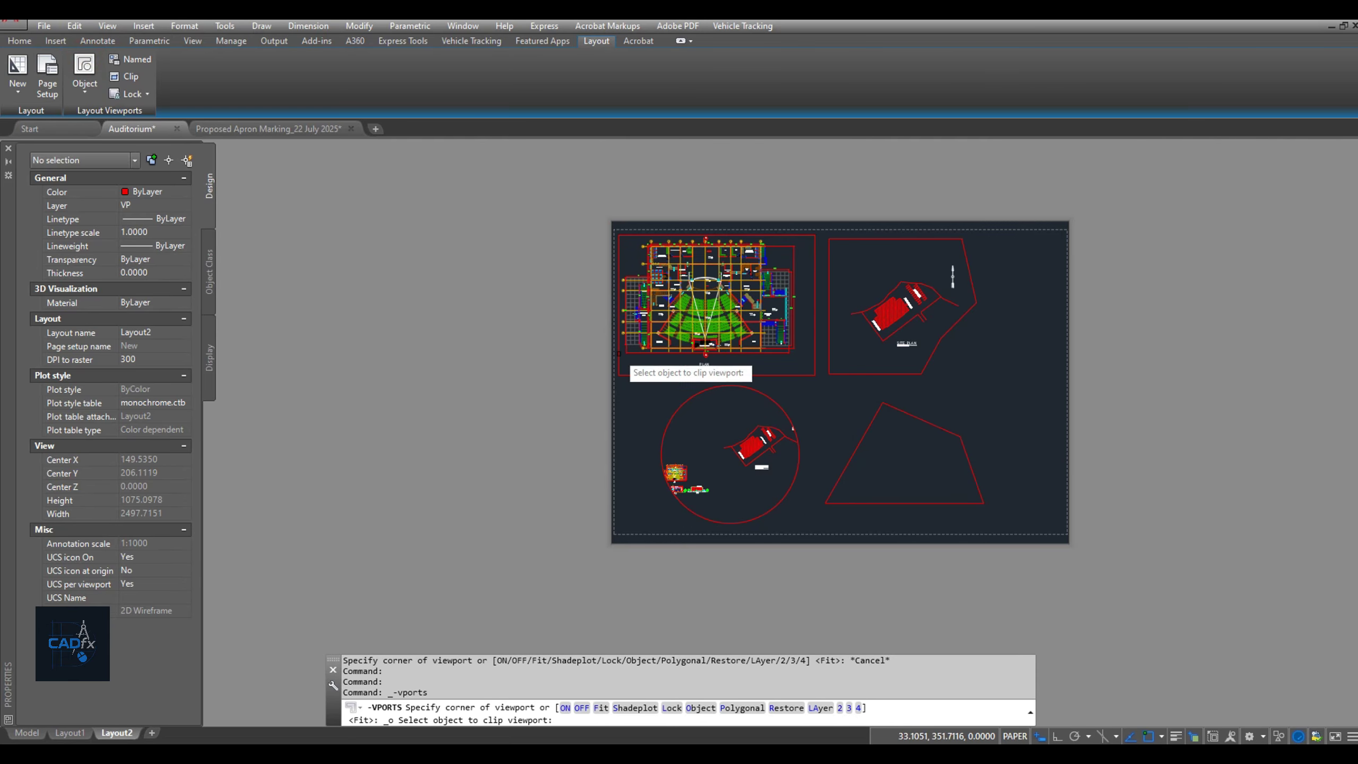
pyautogui.click(856, 446)
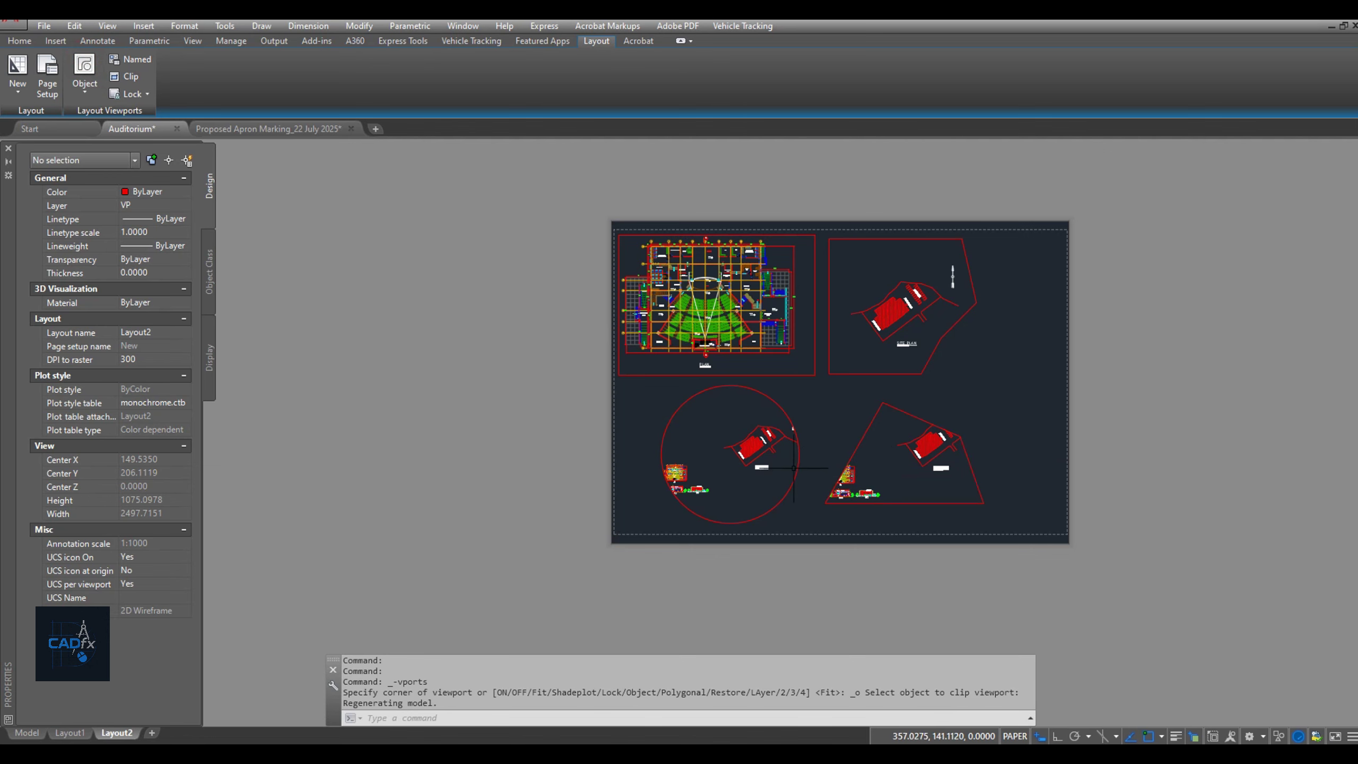
# Select the circular viewport and open its standard scale options
pyautogui.scroll(2, 795, 467)
pyautogui.scroll(-2, 792, 455)
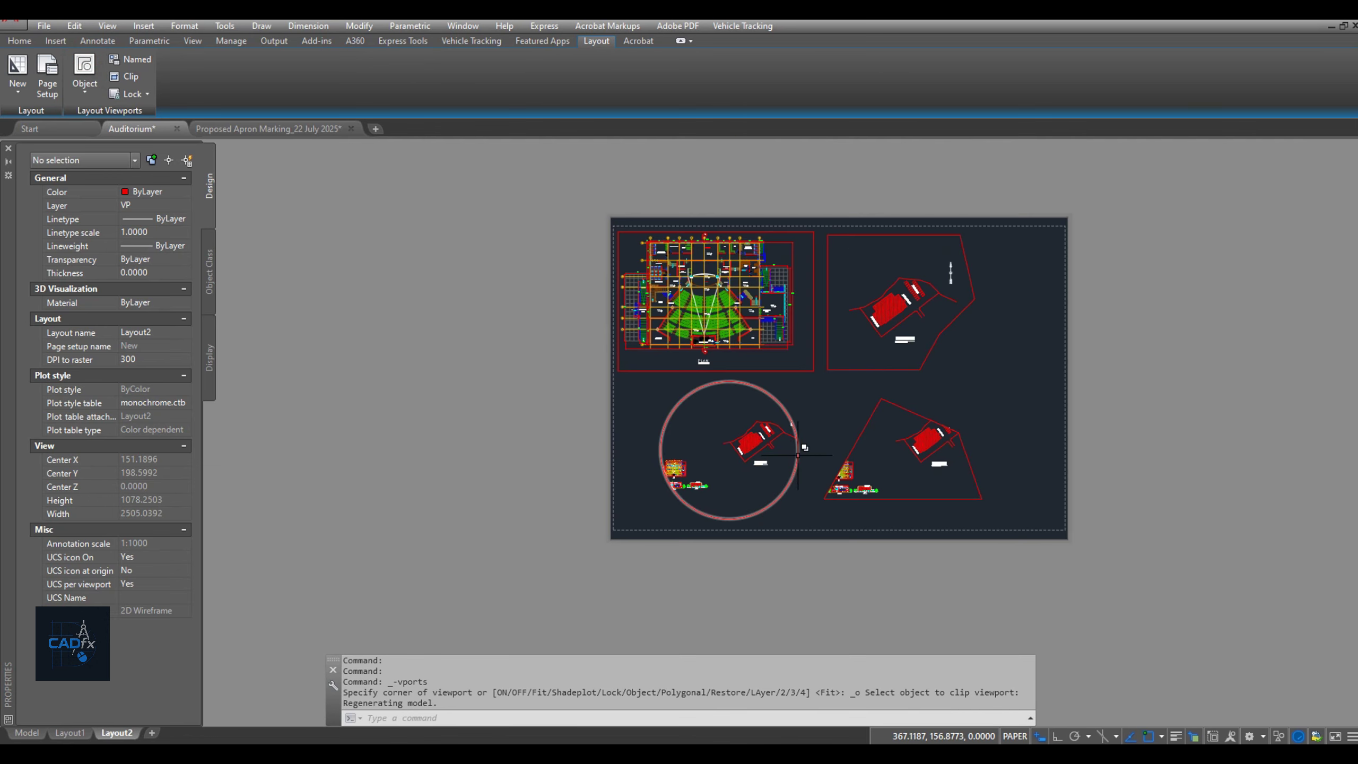
pyautogui.click(797, 459)
pyautogui.click(857, 527)
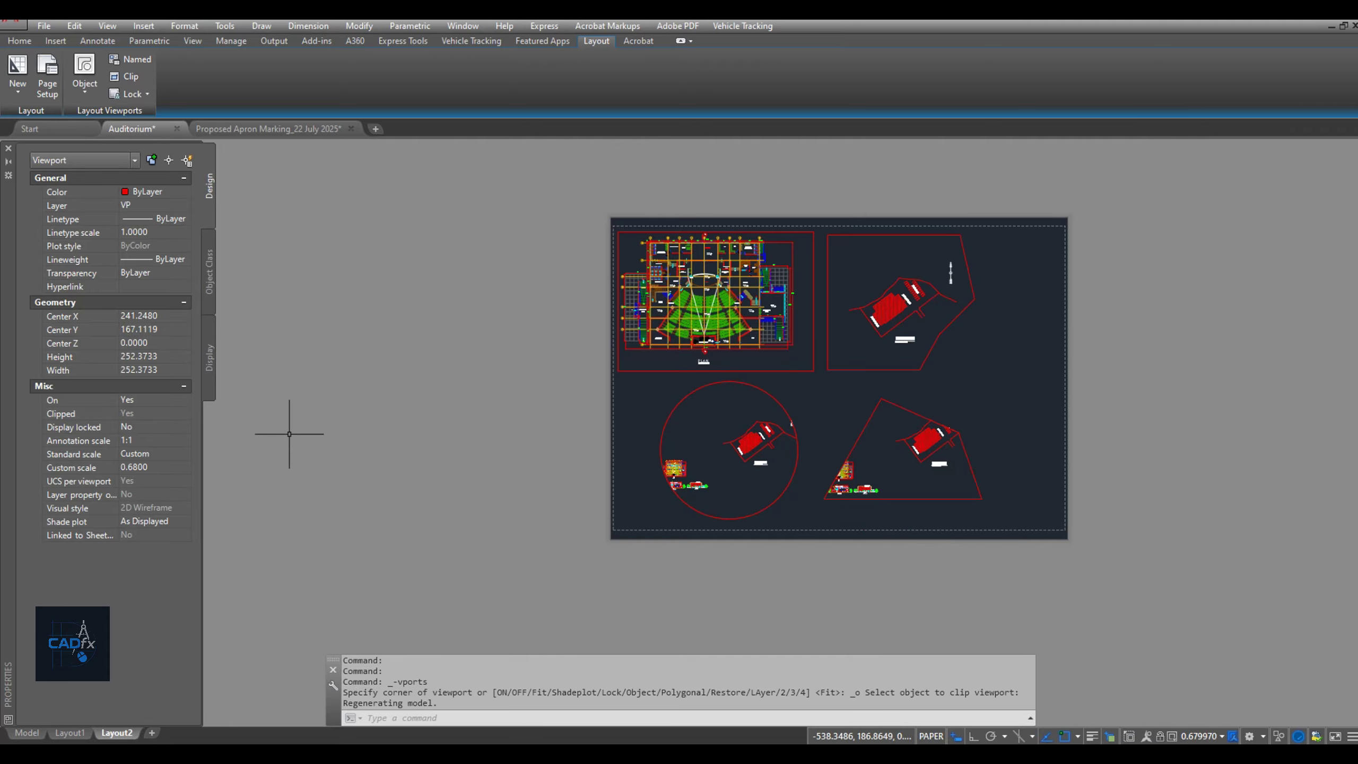
pyautogui.click(155, 455)
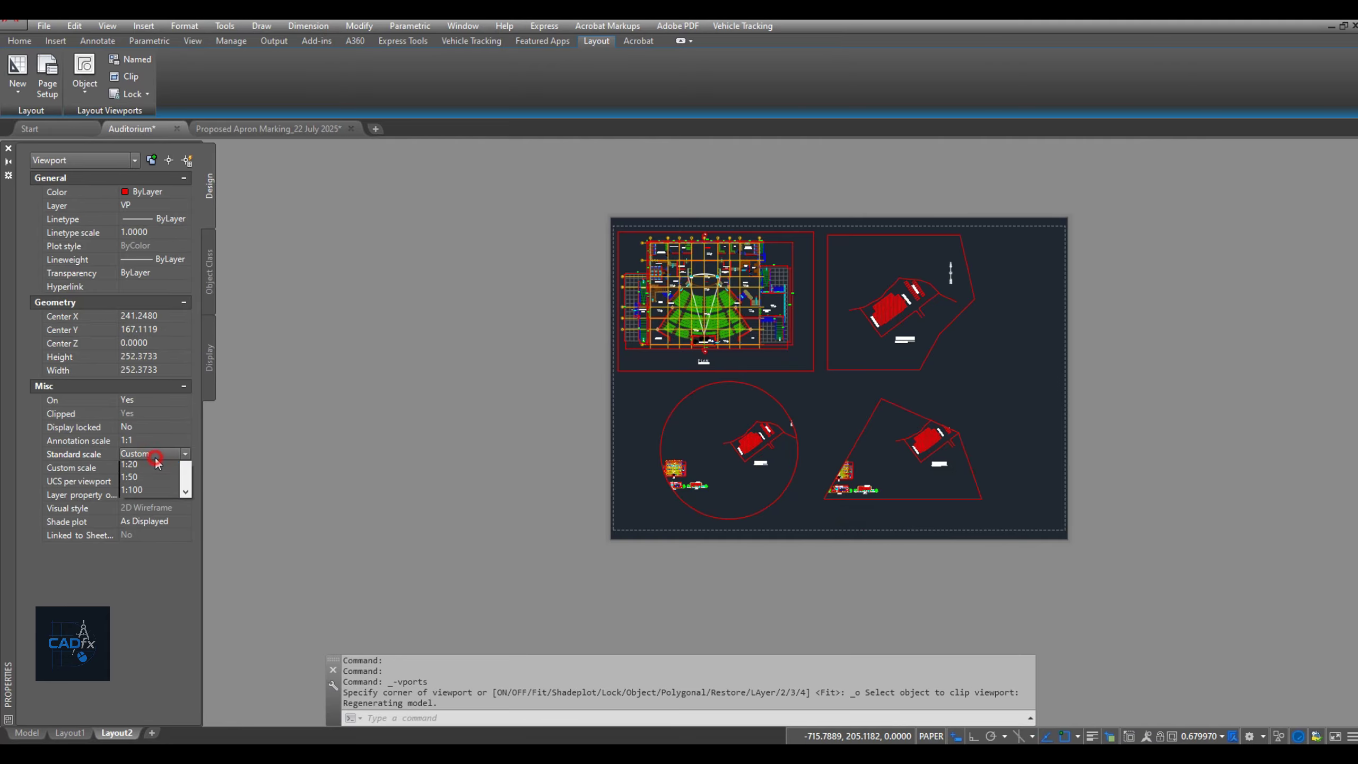
pyautogui.click(187, 454)
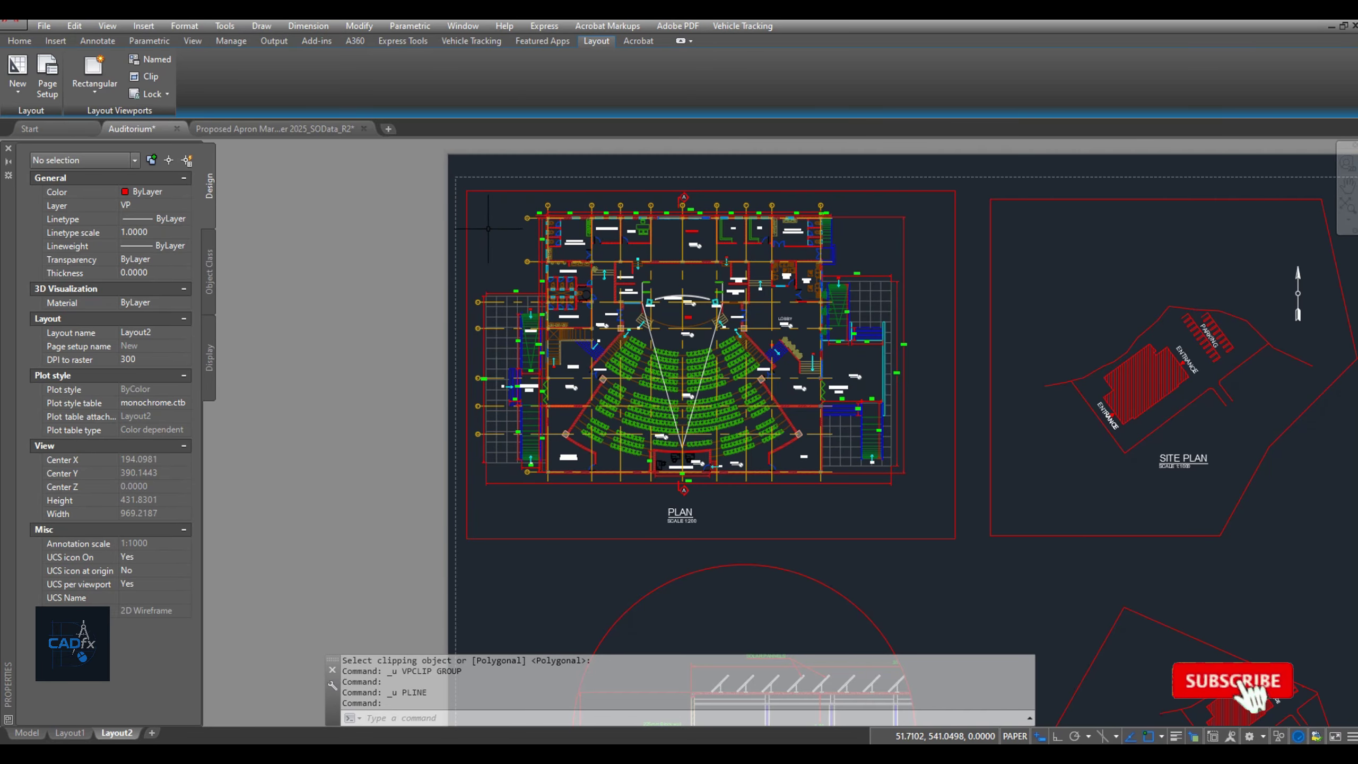
# Draw a closed six-sided polyline with ortho on inside the plan viewport, enclosing the auditorium plan with a notch at its upper-left corner
pyautogui.click(535, 190)
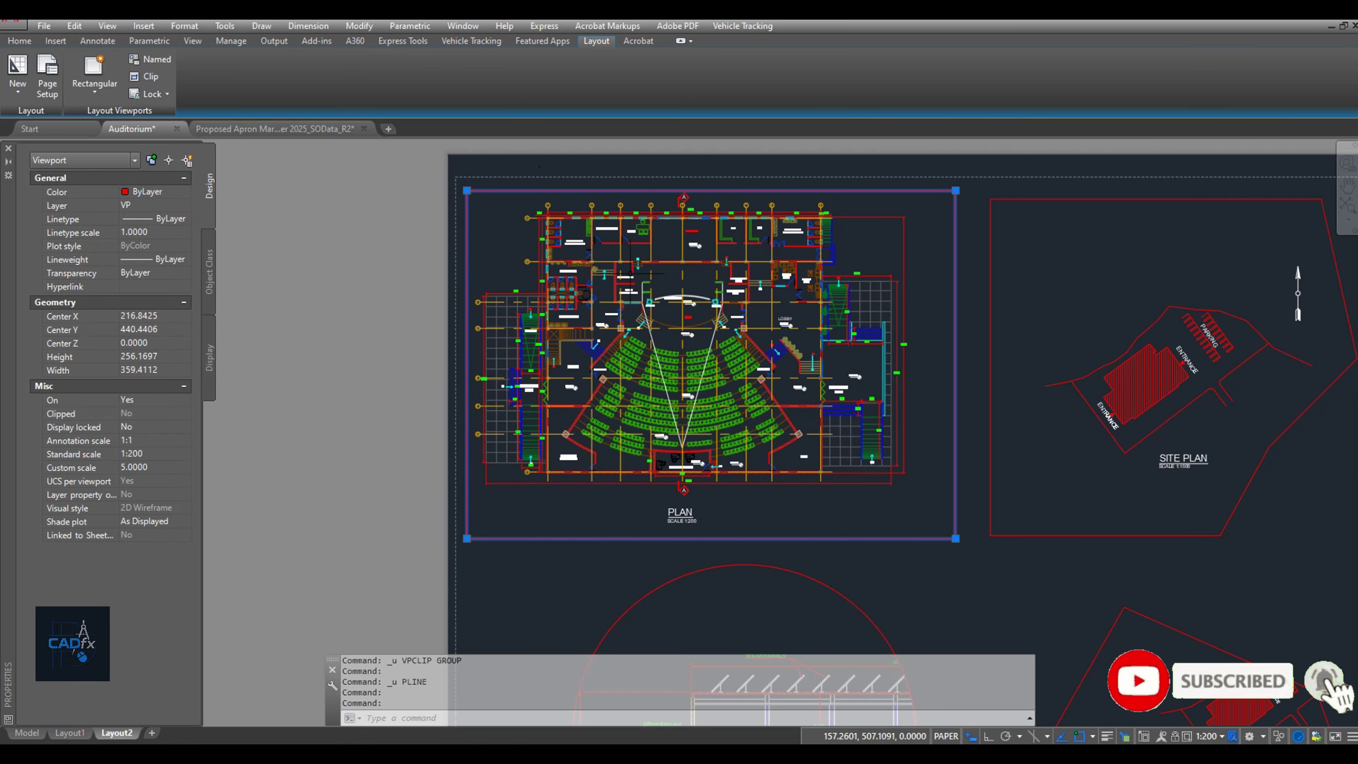
pyautogui.press('Escape')
pyautogui.write('p')
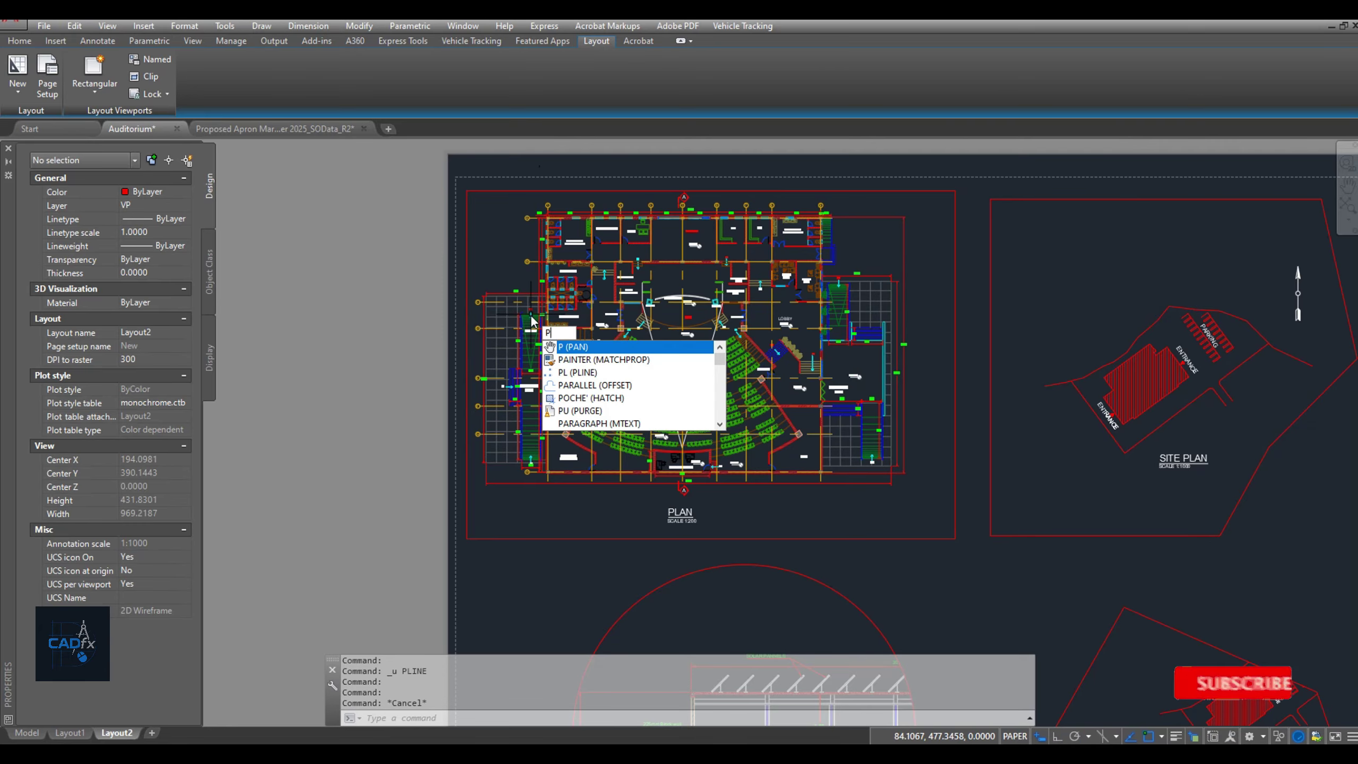
pyautogui.write('l')
pyautogui.press('Return')
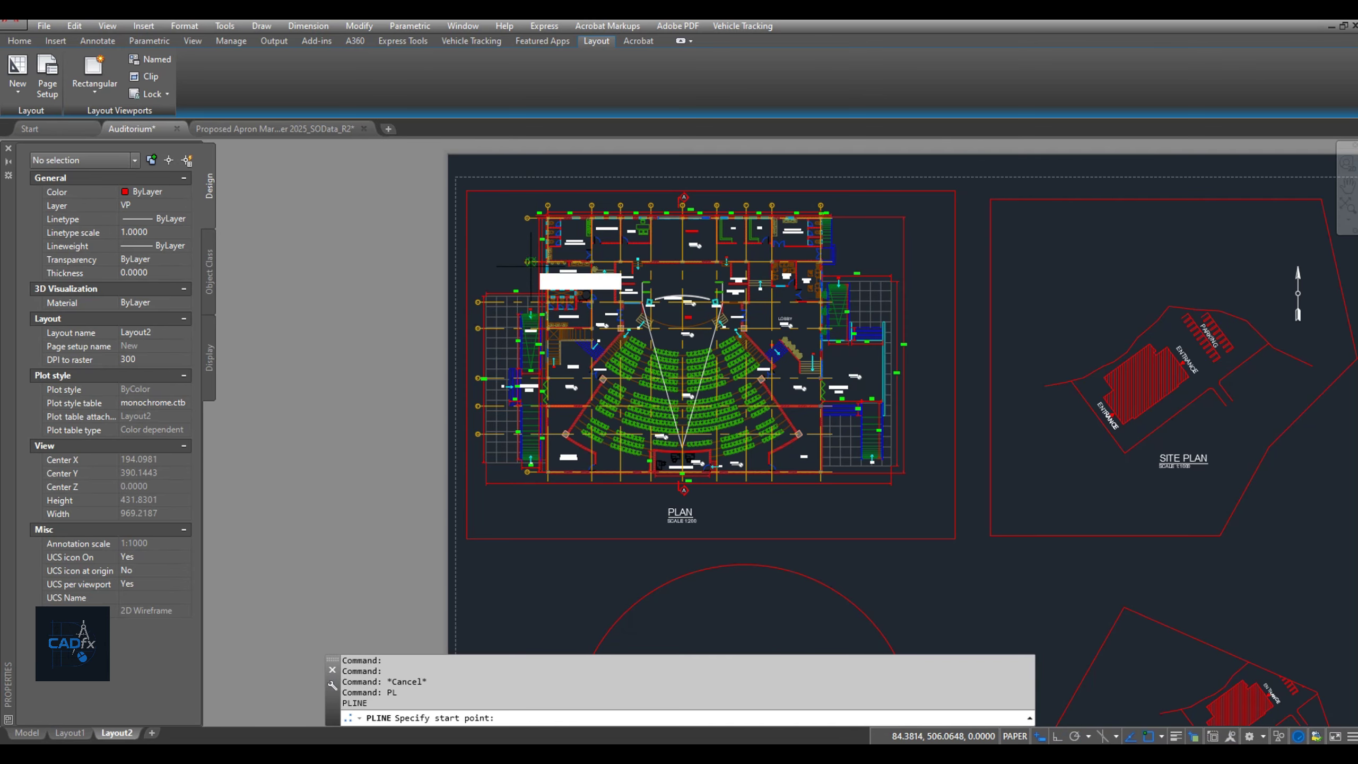
pyautogui.click(511, 204)
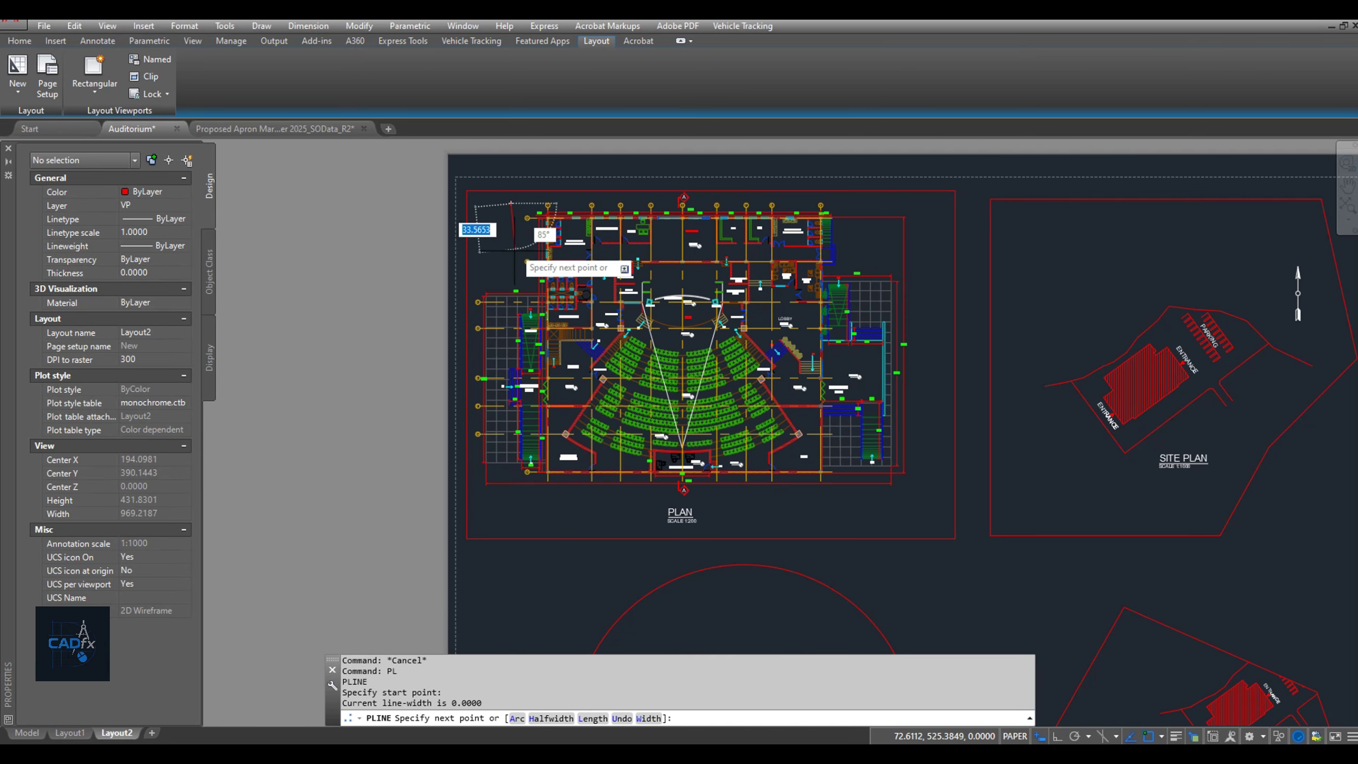
pyautogui.press('F8')
pyautogui.click(512, 282)
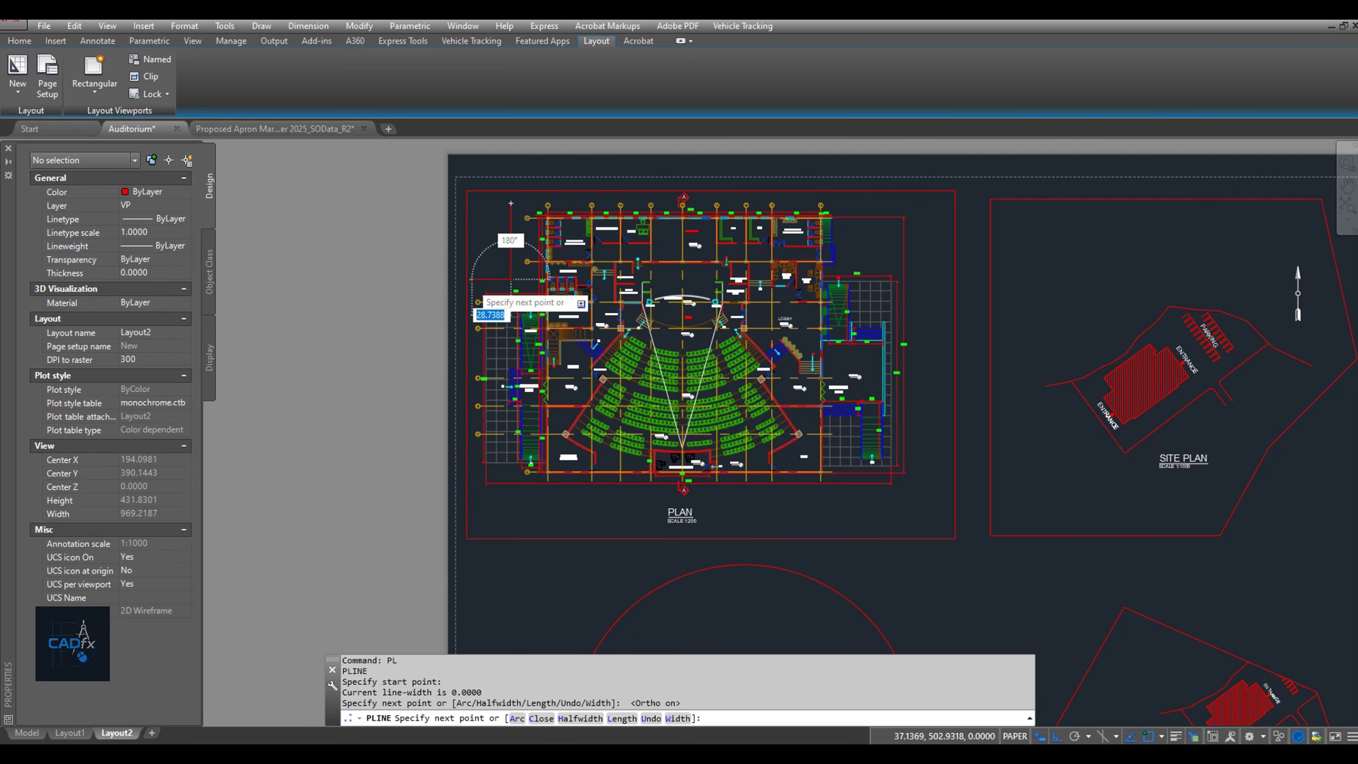
pyautogui.click(472, 279)
pyautogui.scroll(3, 472, 279)
pyautogui.scroll(-5, 481, 300)
pyautogui.scroll(3, 454, 395)
pyautogui.click(474, 483)
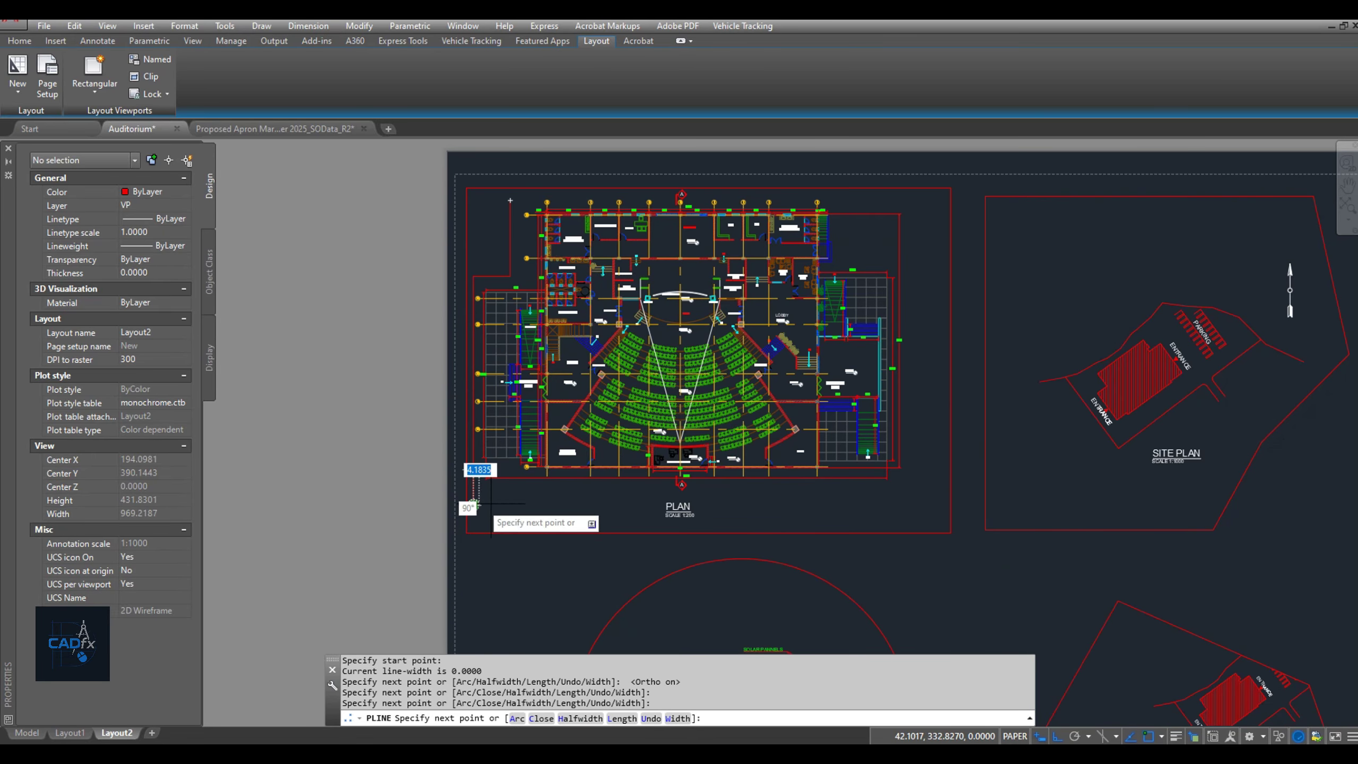
pyautogui.click(928, 504)
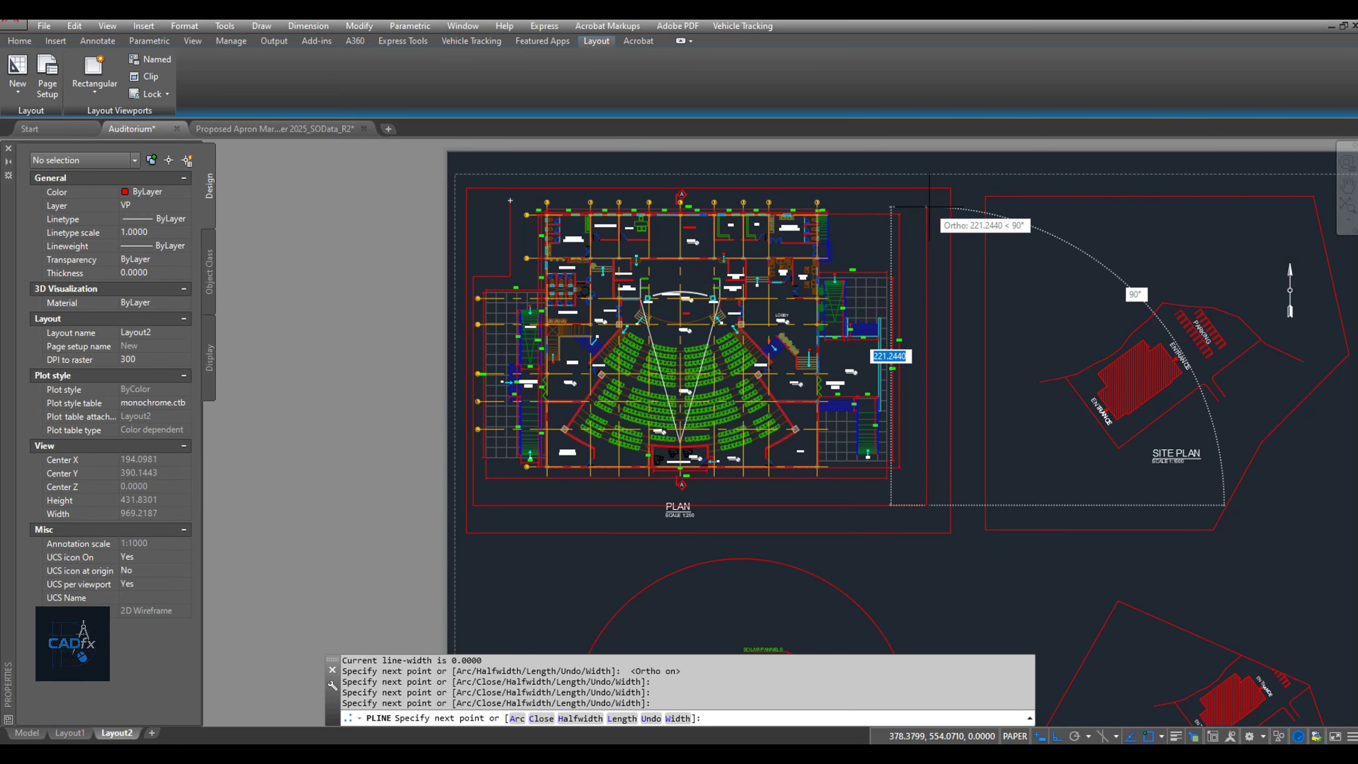
pyautogui.click(927, 207)
pyautogui.write('c')
pyautogui.press('Return')
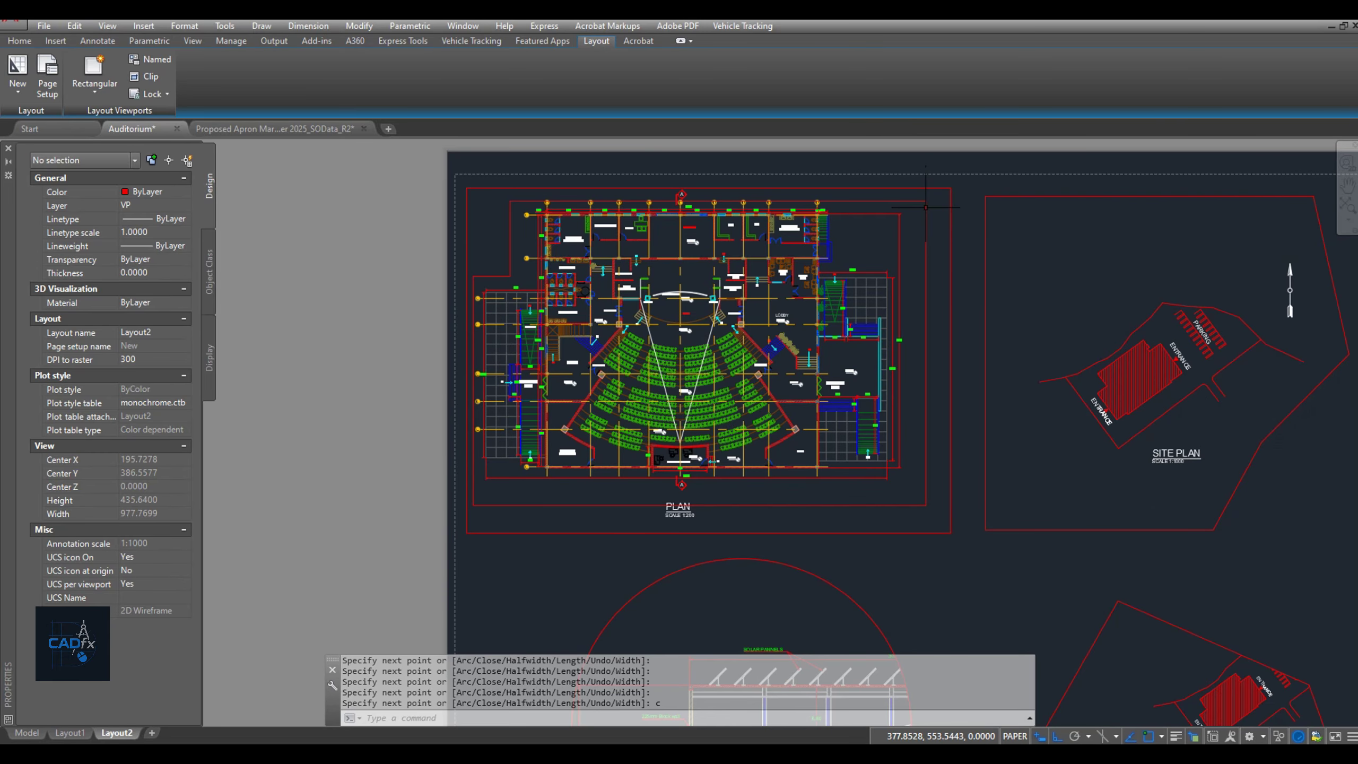
# Clip the rectangular plan viewport to the notched six-sided polyline
pyautogui.click(155, 81)
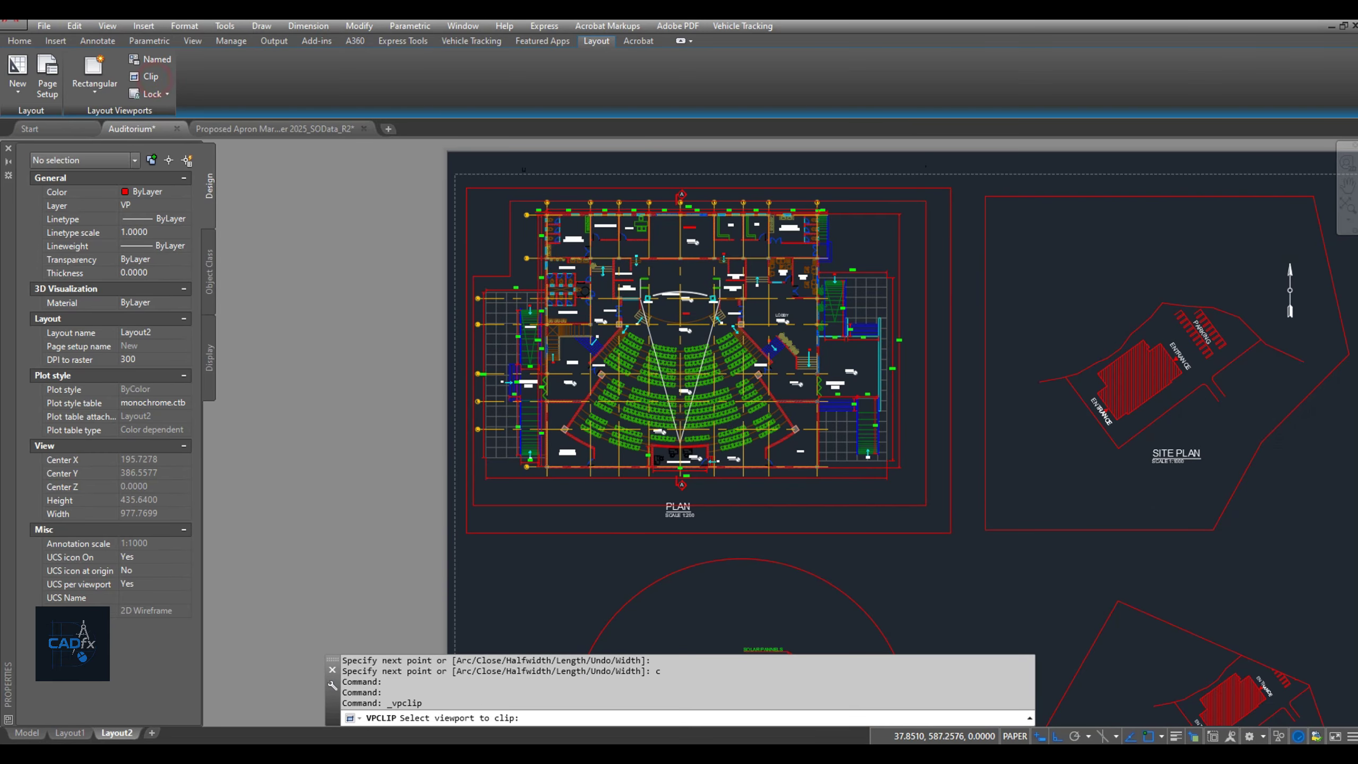
pyautogui.click(574, 189)
pyautogui.click(511, 224)
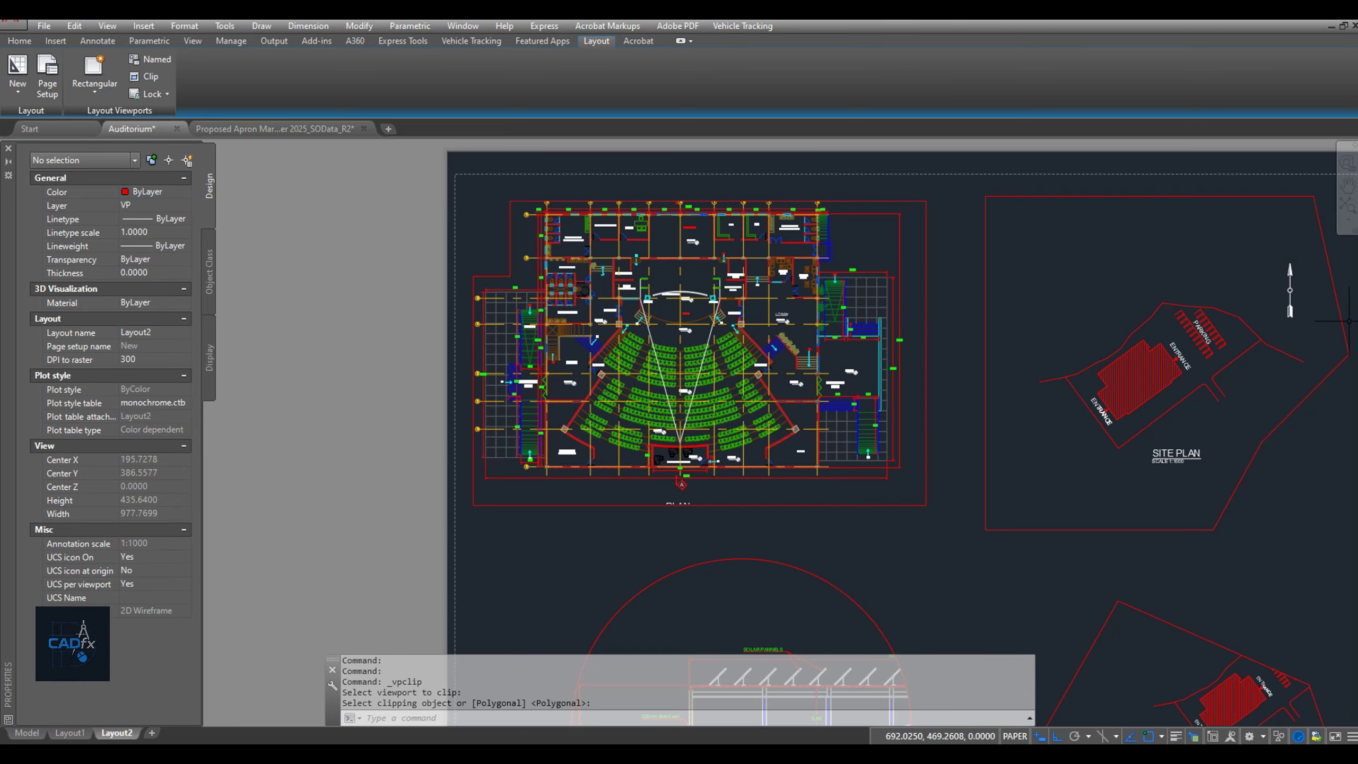
pyautogui.moveTo(1173, 335); pyautogui.dragTo(1062, 258, button='middle')
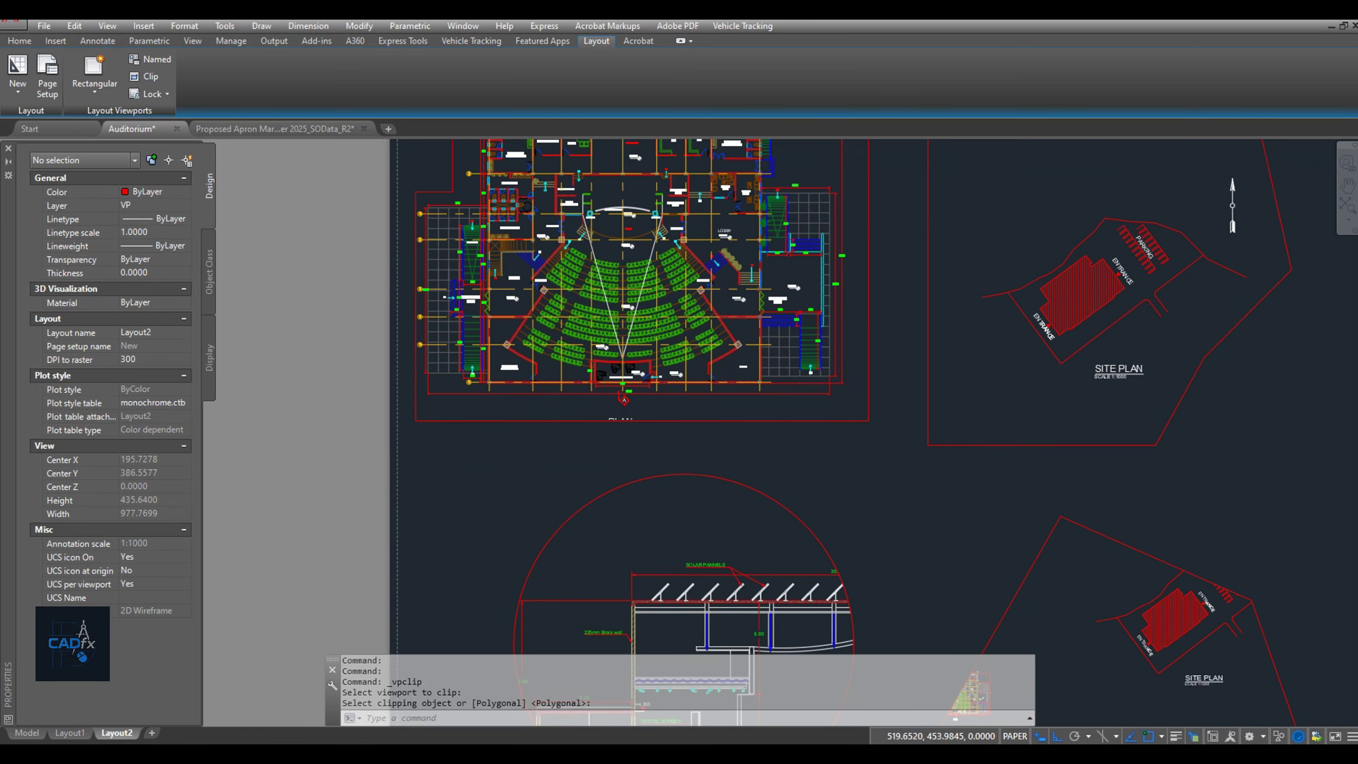
pyautogui.scroll(-3, 1014, 379)
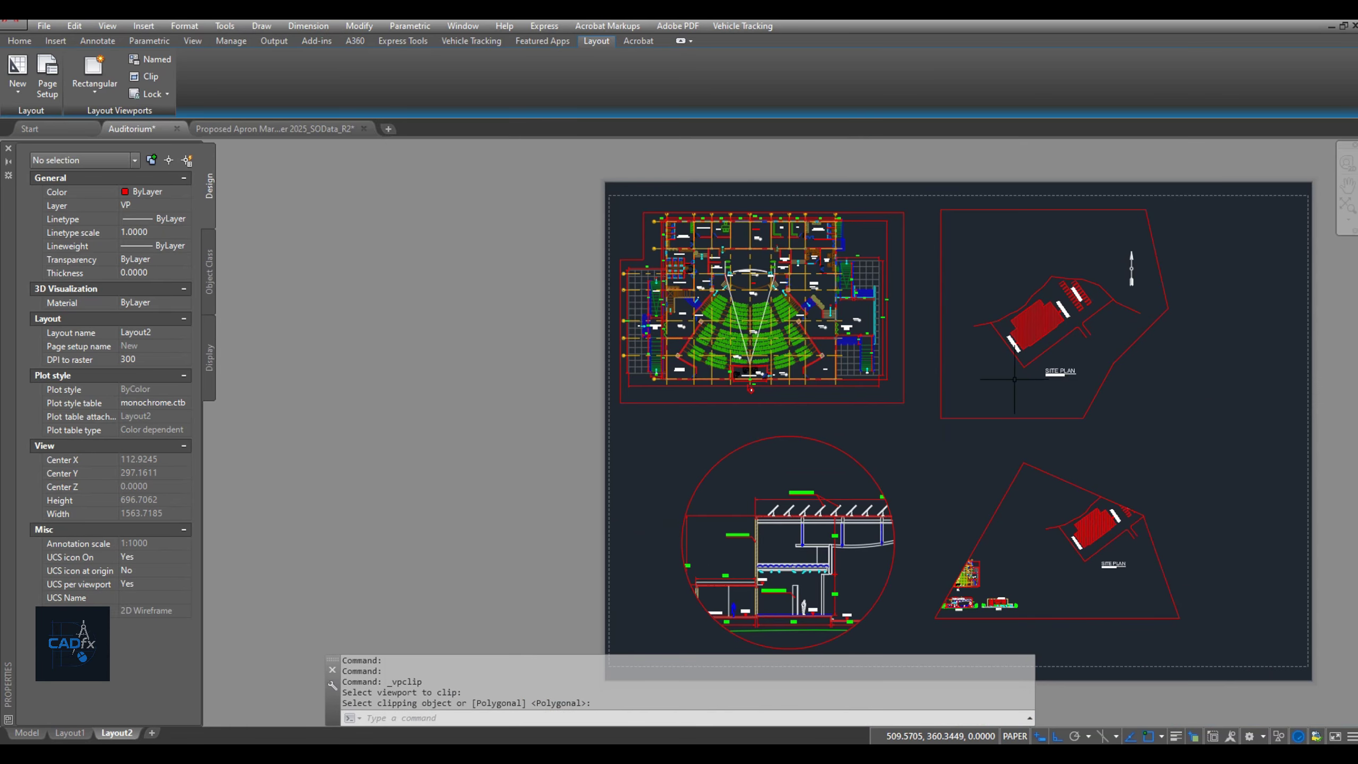
pyautogui.scroll(1, 1131, 374)
pyautogui.hotkey('ctrl', 'z')
pyautogui.hotkey('ctrl', 'z')
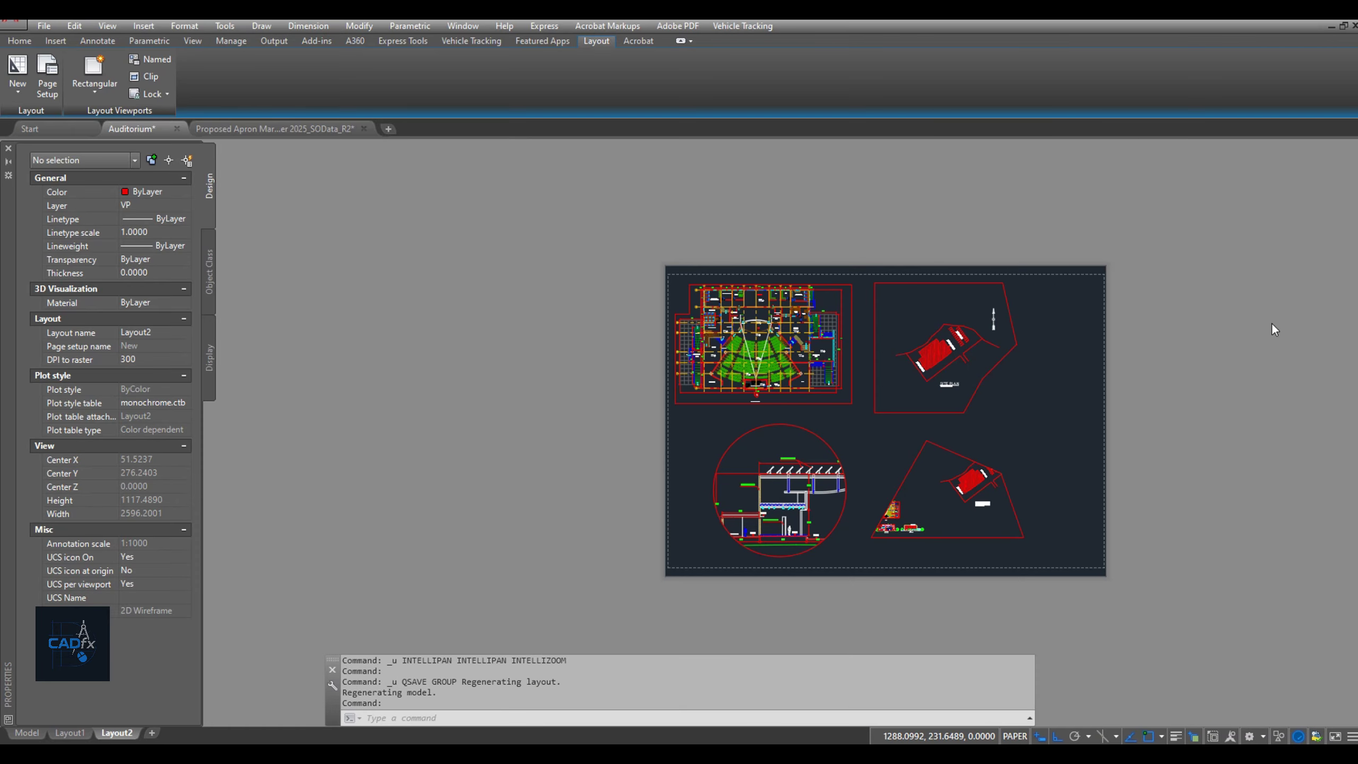
# Activate the site plan viewport, enlarge and reposition the site plan inside it to a custom scale of about 1.54, and return to paper space
pyautogui.scroll(2, 1062, 489)
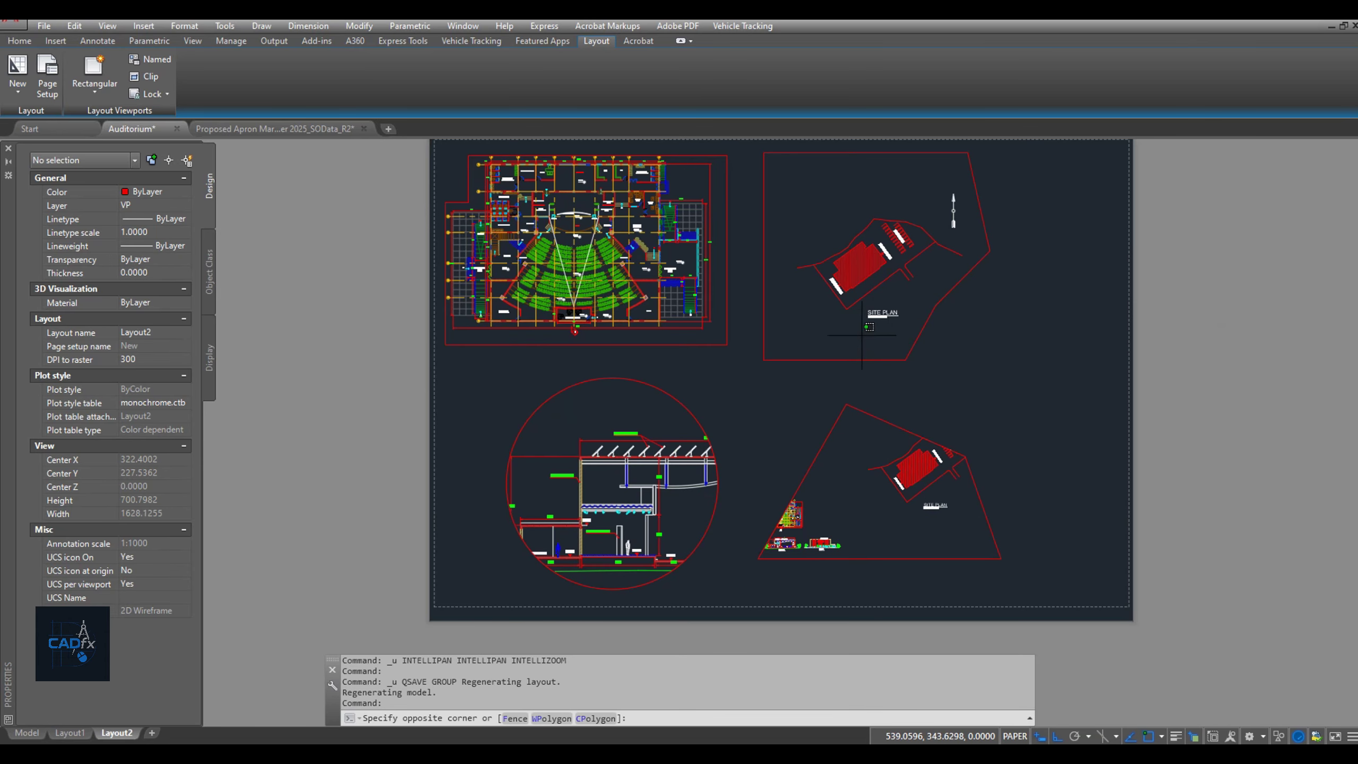
pyautogui.doubleClick(857, 343)
pyautogui.scroll(-3, 856, 342)
pyautogui.scroll(6, 870, 320)
pyautogui.moveTo(870, 299); pyautogui.dragTo(885, 259, button='middle')
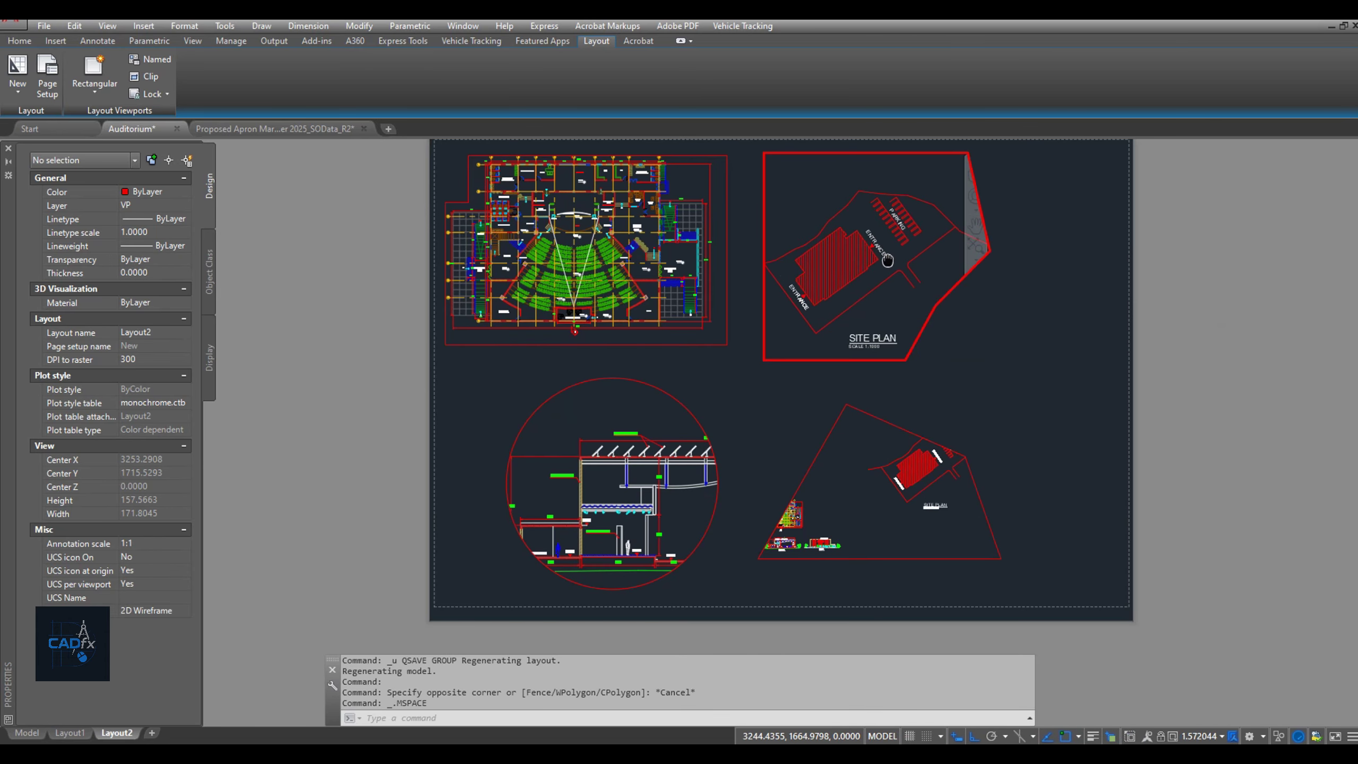
pyautogui.scroll(-3, 888, 263)
pyautogui.scroll(5, 890, 264)
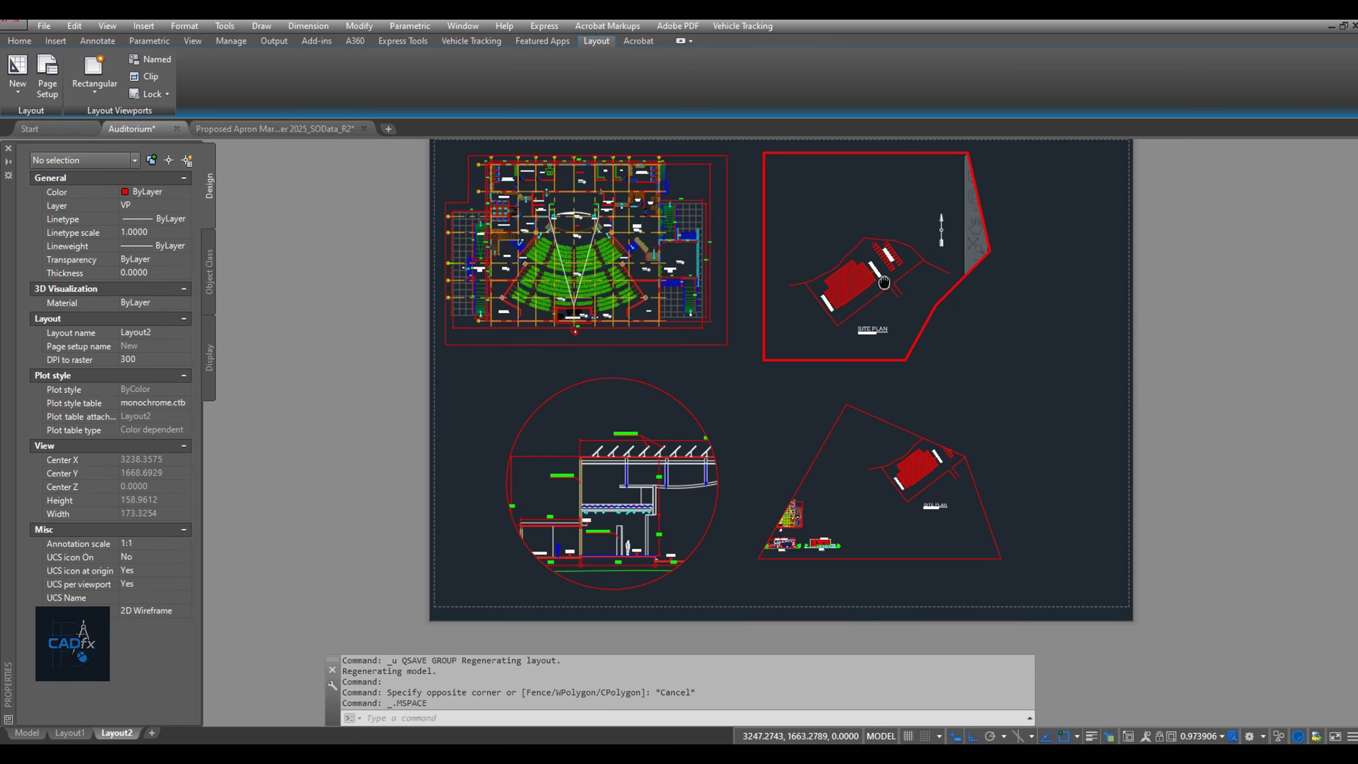
pyautogui.scroll(-3, 903, 278)
pyautogui.scroll(3, 915, 294)
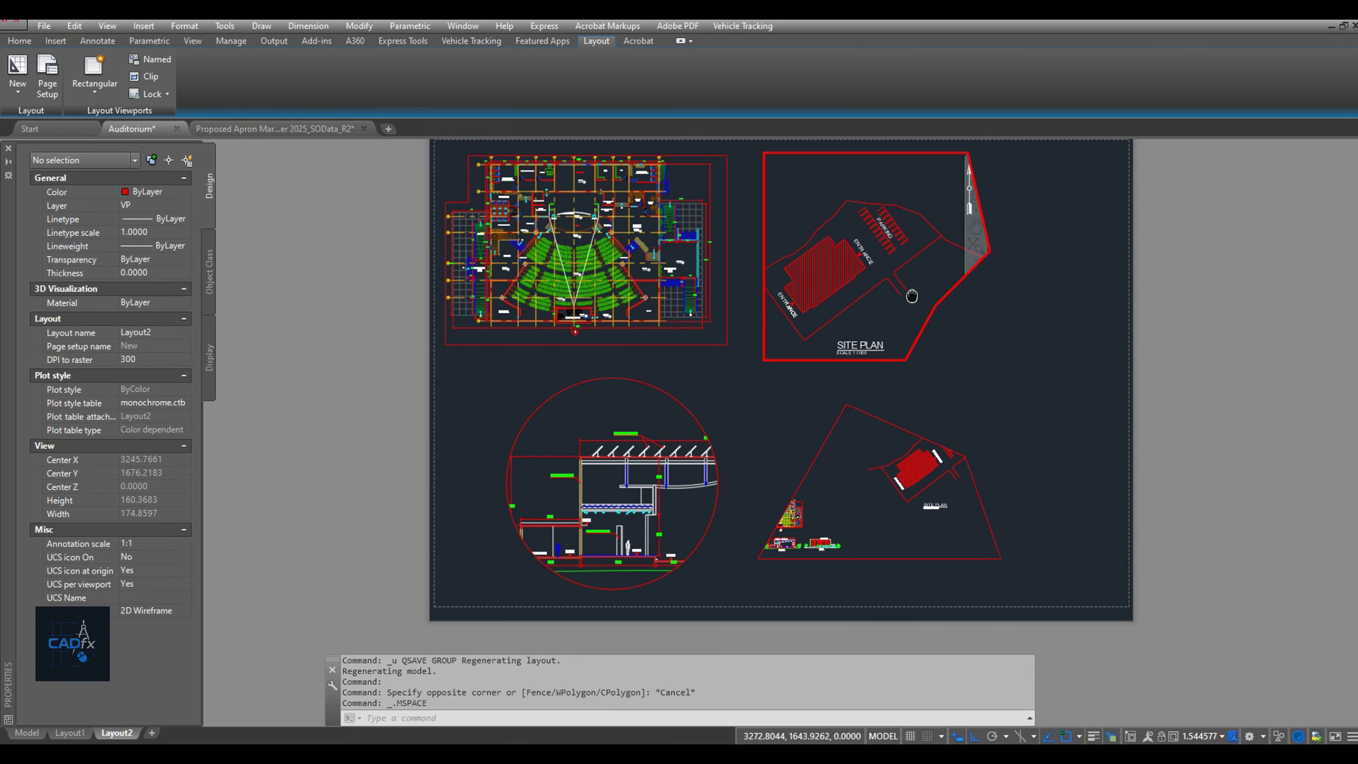
pyautogui.doubleClick(959, 337)
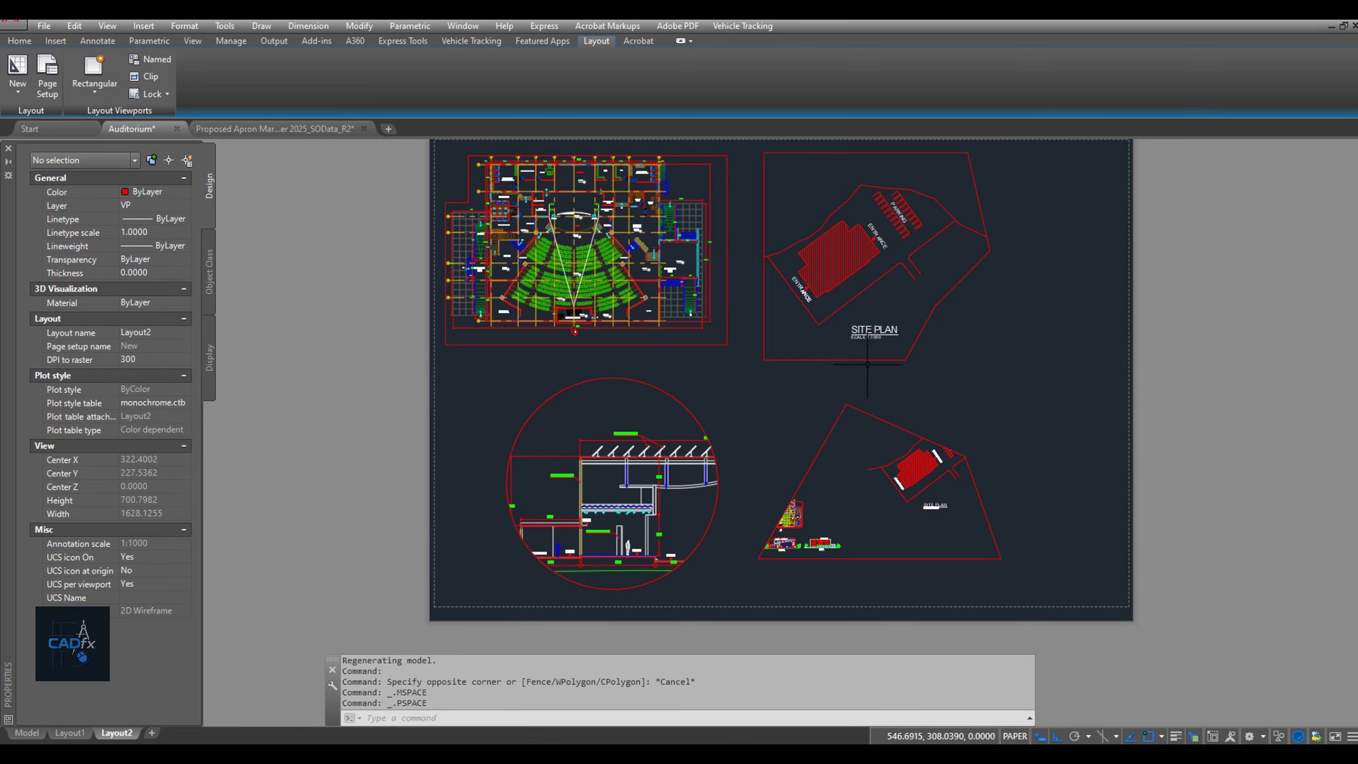
# Lock the display of all four viewports: site plan, four-sided, circular and auditorium plan
pyautogui.click(900, 360)
pyautogui.click(933, 425)
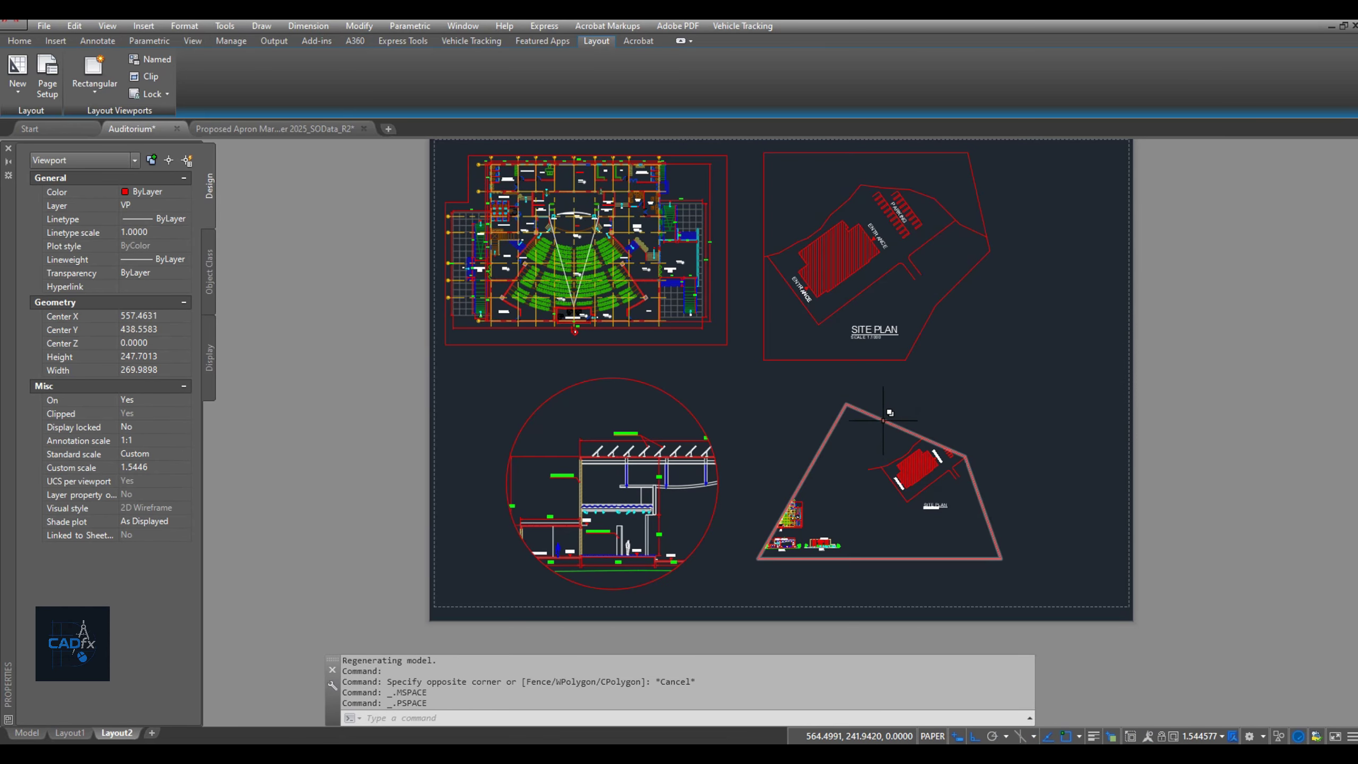
pyautogui.click(909, 434)
pyautogui.click(962, 488)
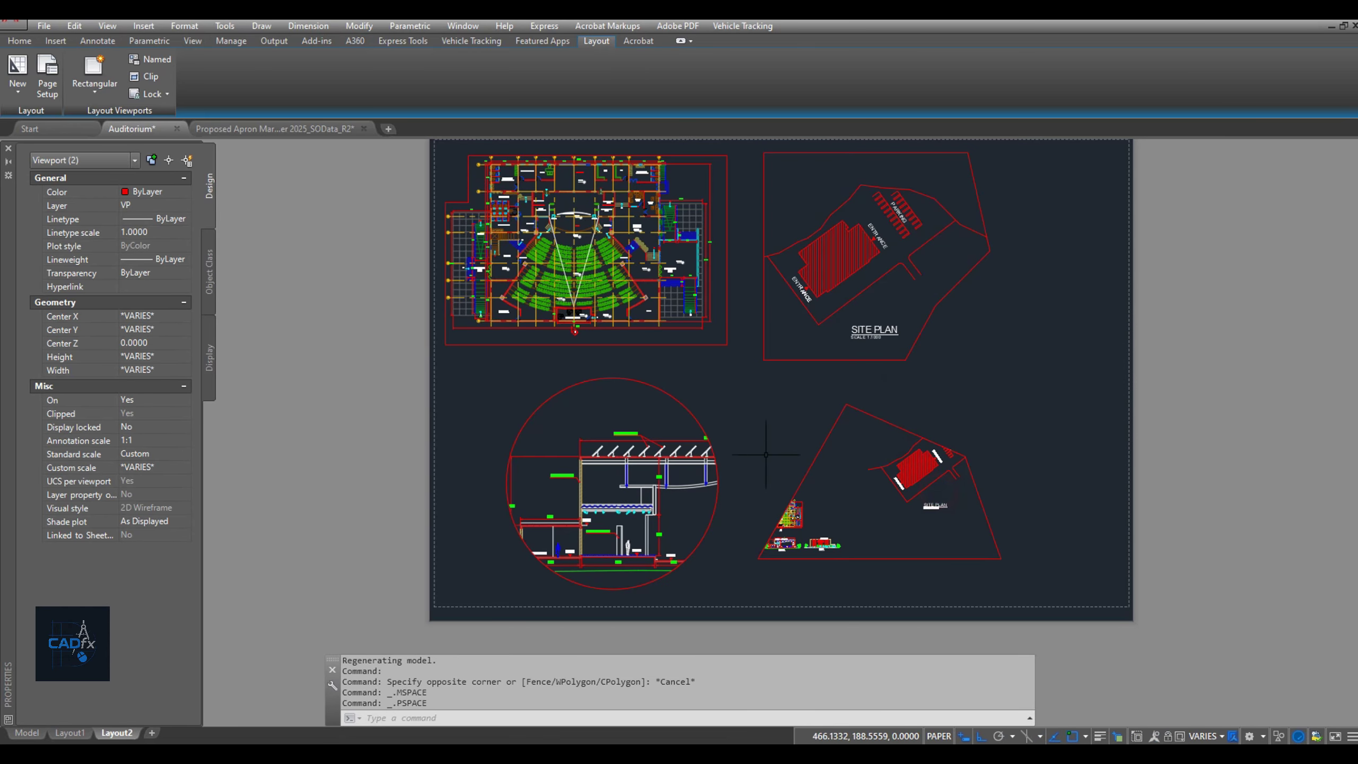
pyautogui.click(691, 413)
pyautogui.click(743, 463)
pyautogui.click(697, 347)
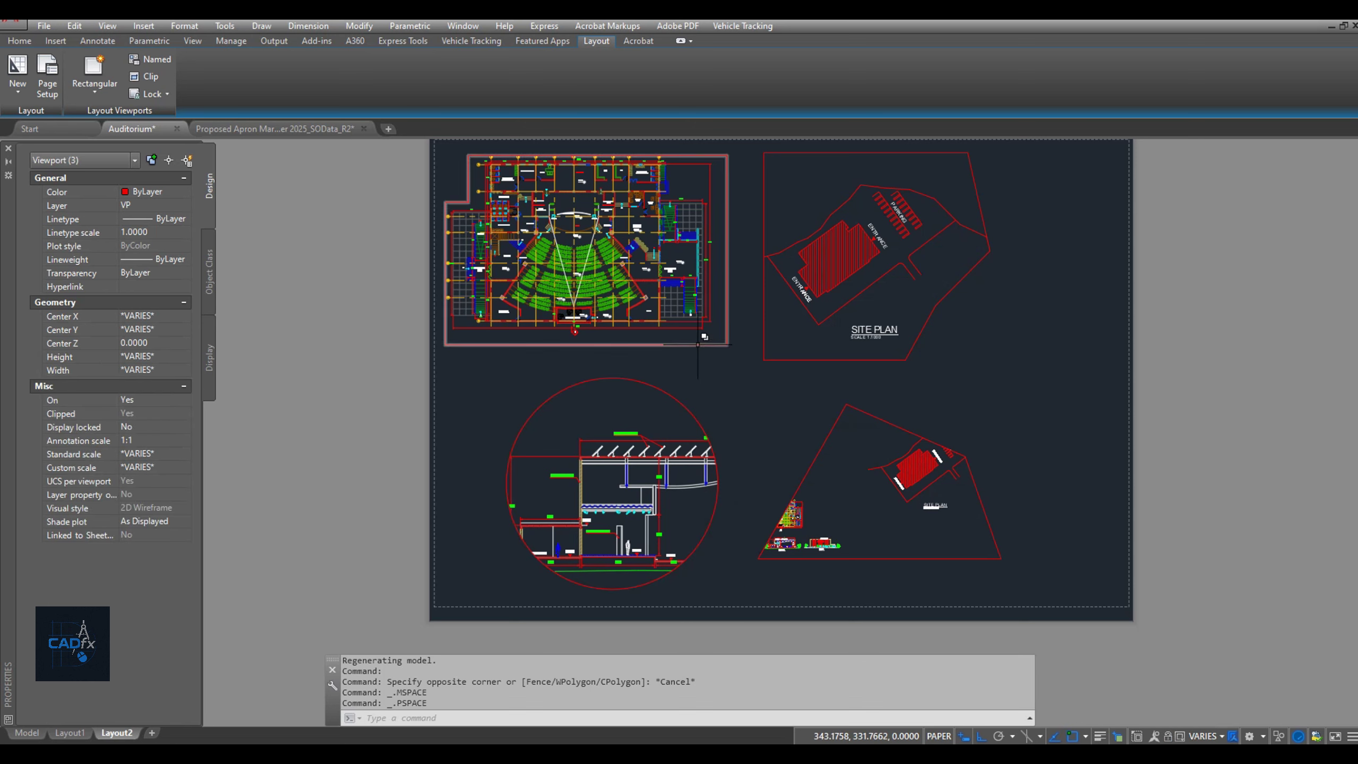
pyautogui.click(744, 416)
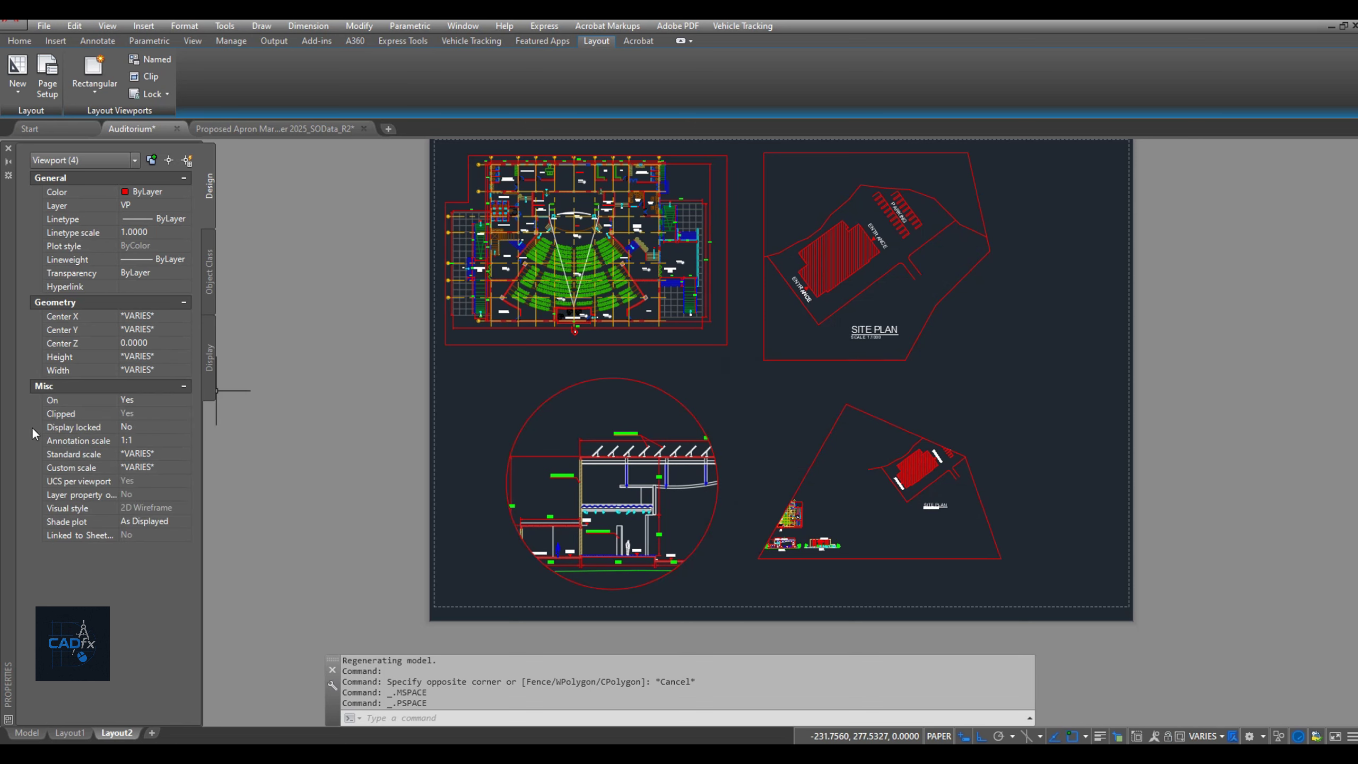
pyautogui.click(52, 427)
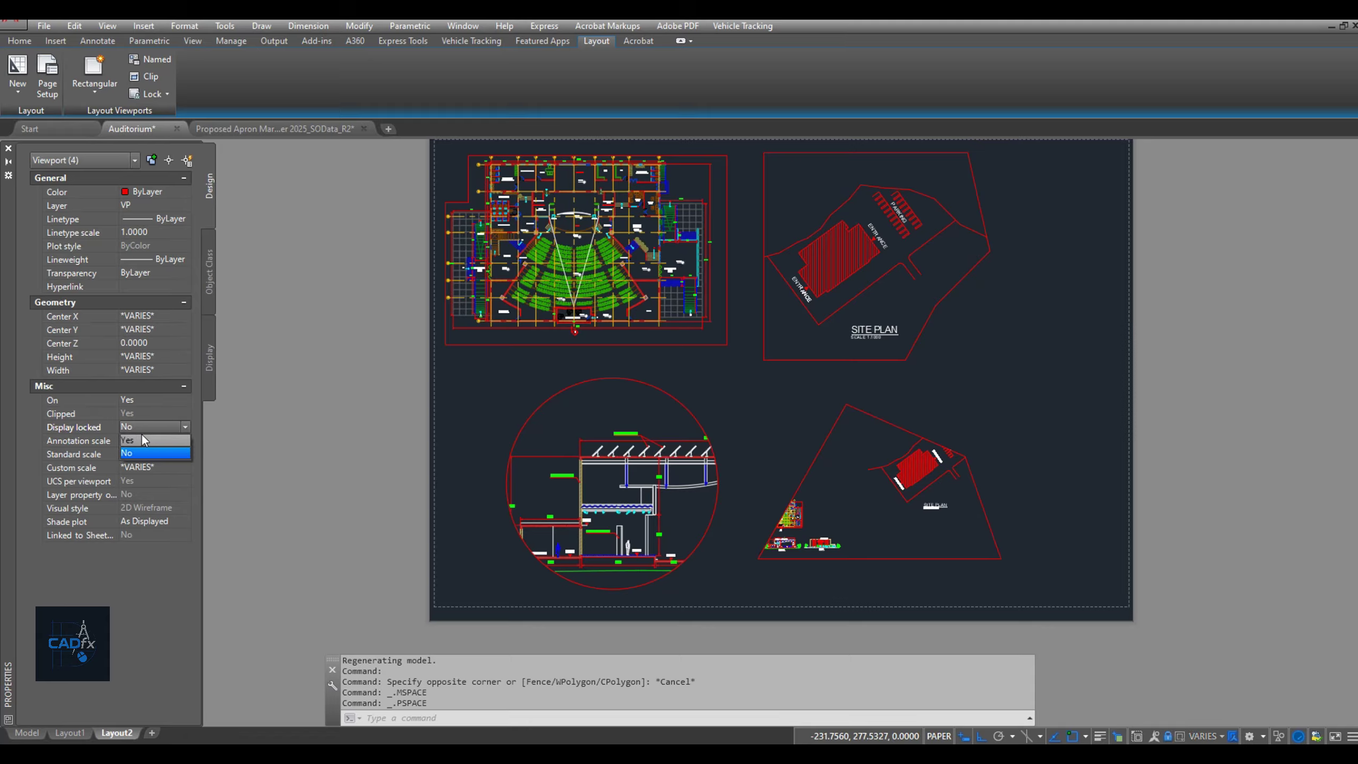
pyautogui.click(138, 440)
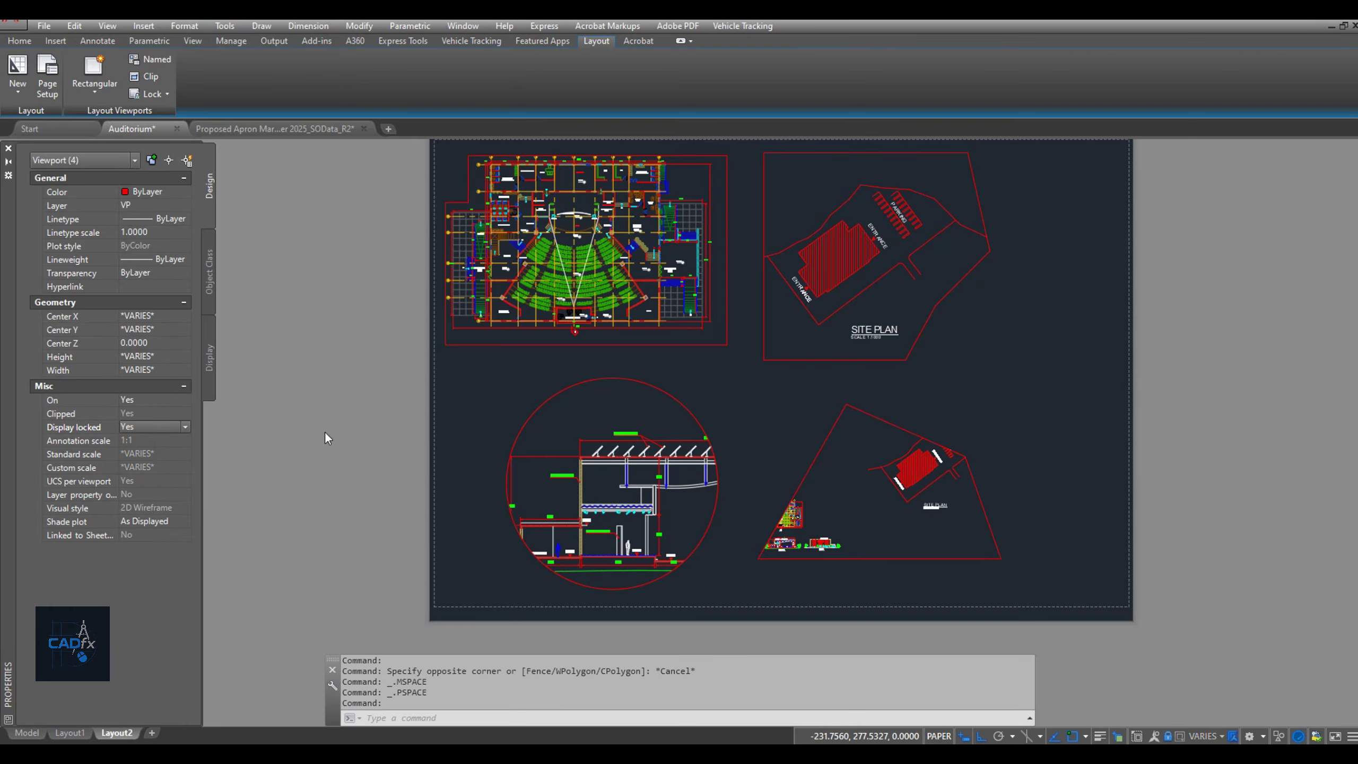
# Check the display lock by activating the site plan viewport and zooming in and out
pyautogui.doubleClick(799, 323)
pyautogui.scroll(-3, 798, 323)
pyautogui.scroll(3, 799, 322)
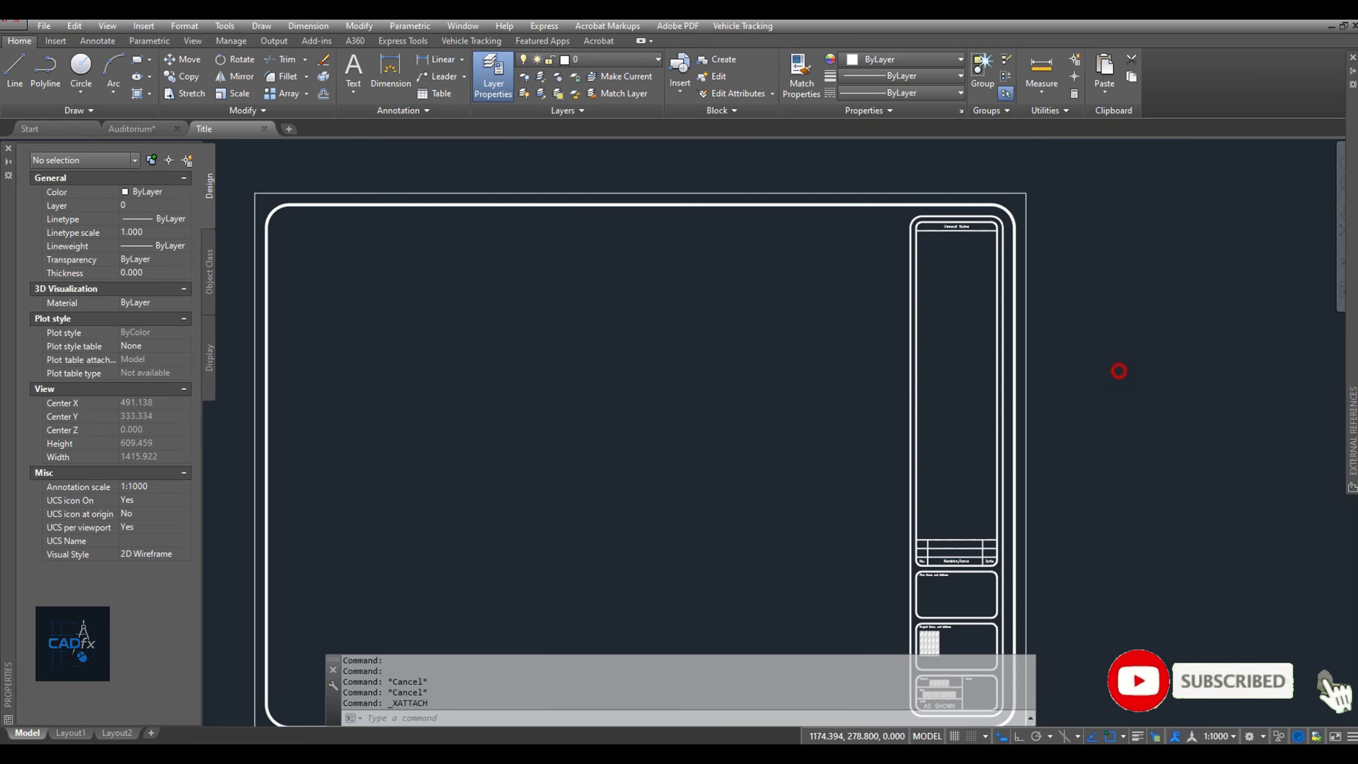
# Examine the Title drawing's sheet border and title block, including the revision table and the firm, project, date, scale and sheet fields
pyautogui.scroll(1, 797, 373)
pyautogui.scroll(4, 951, 567)
pyautogui.scroll(-5, 858, 291)
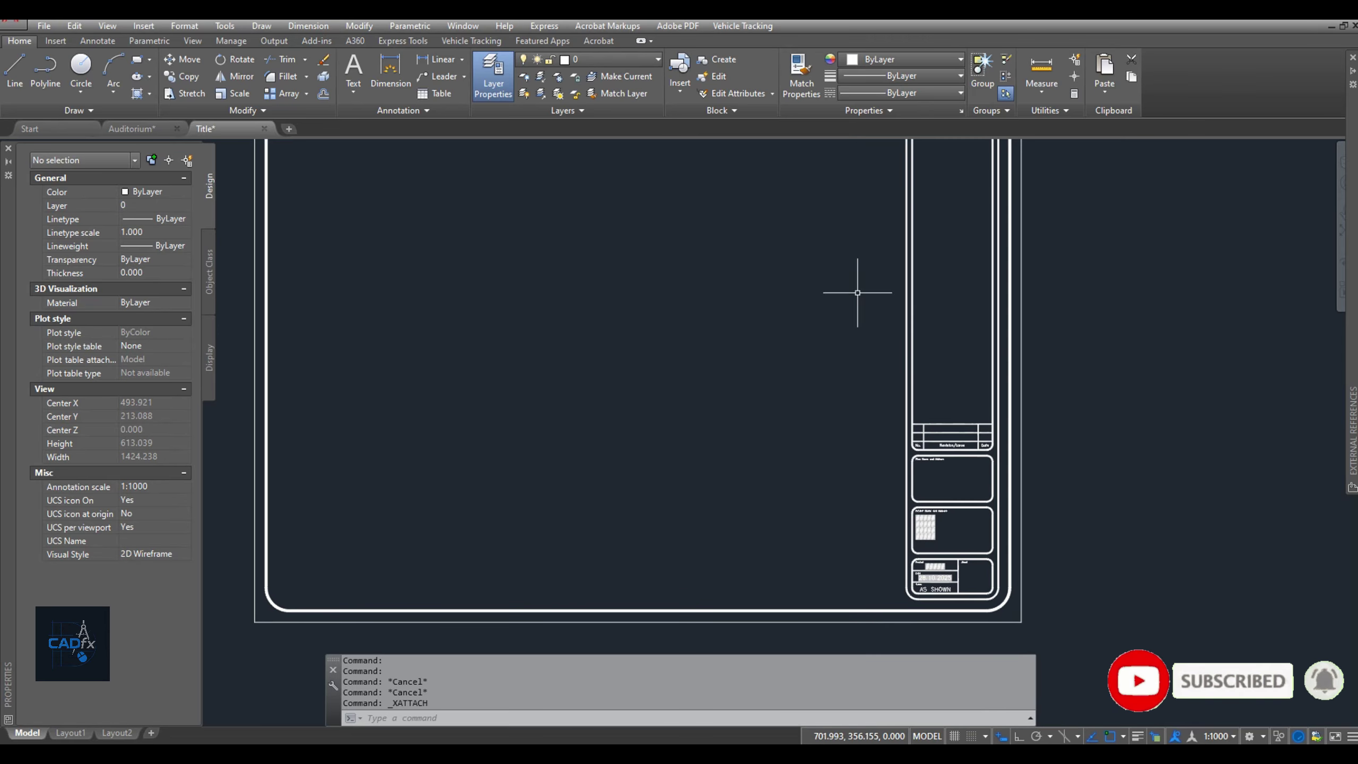
pyautogui.scroll(5, 812, 521)
pyautogui.scroll(-5, 804, 507)
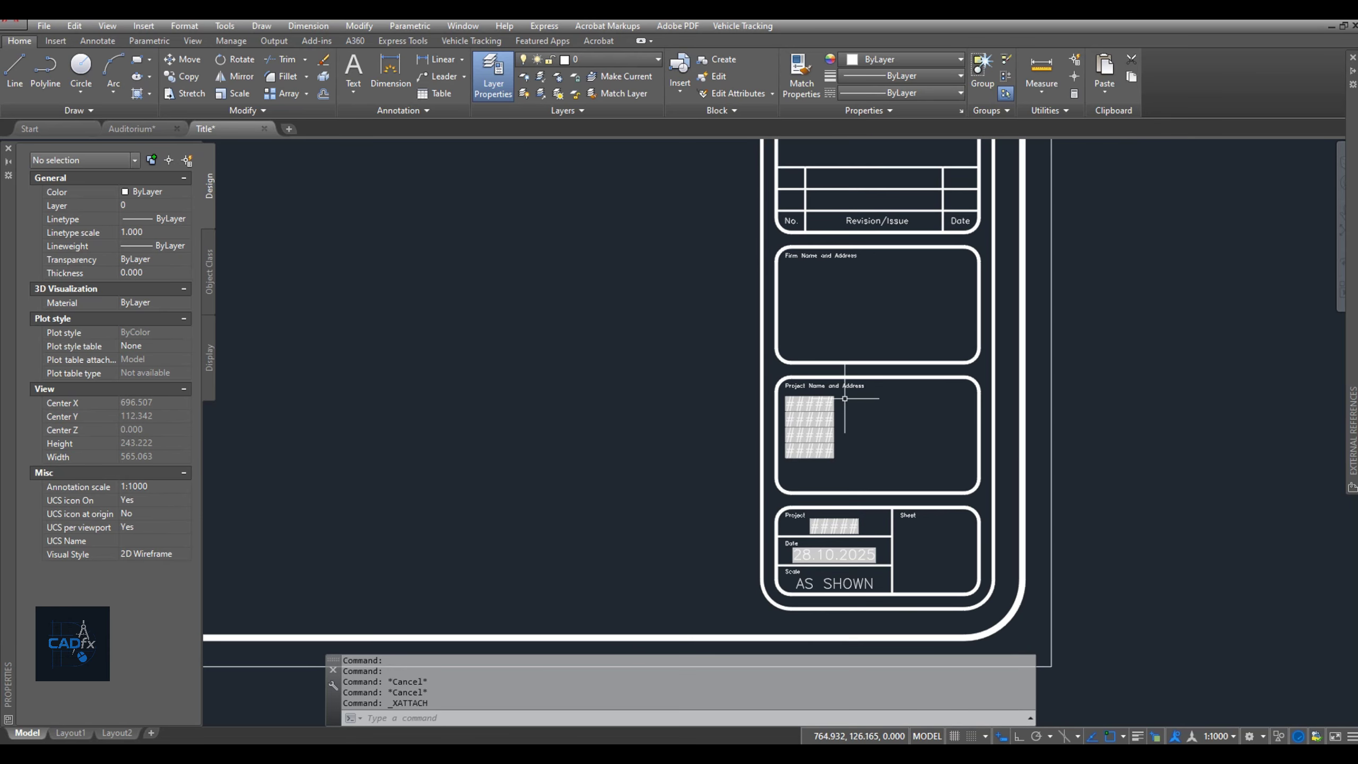
pyautogui.scroll(5, 859, 388)
pyautogui.scroll(-2, 833, 251)
pyautogui.scroll(2, 846, 307)
pyautogui.scroll(-2, 847, 307)
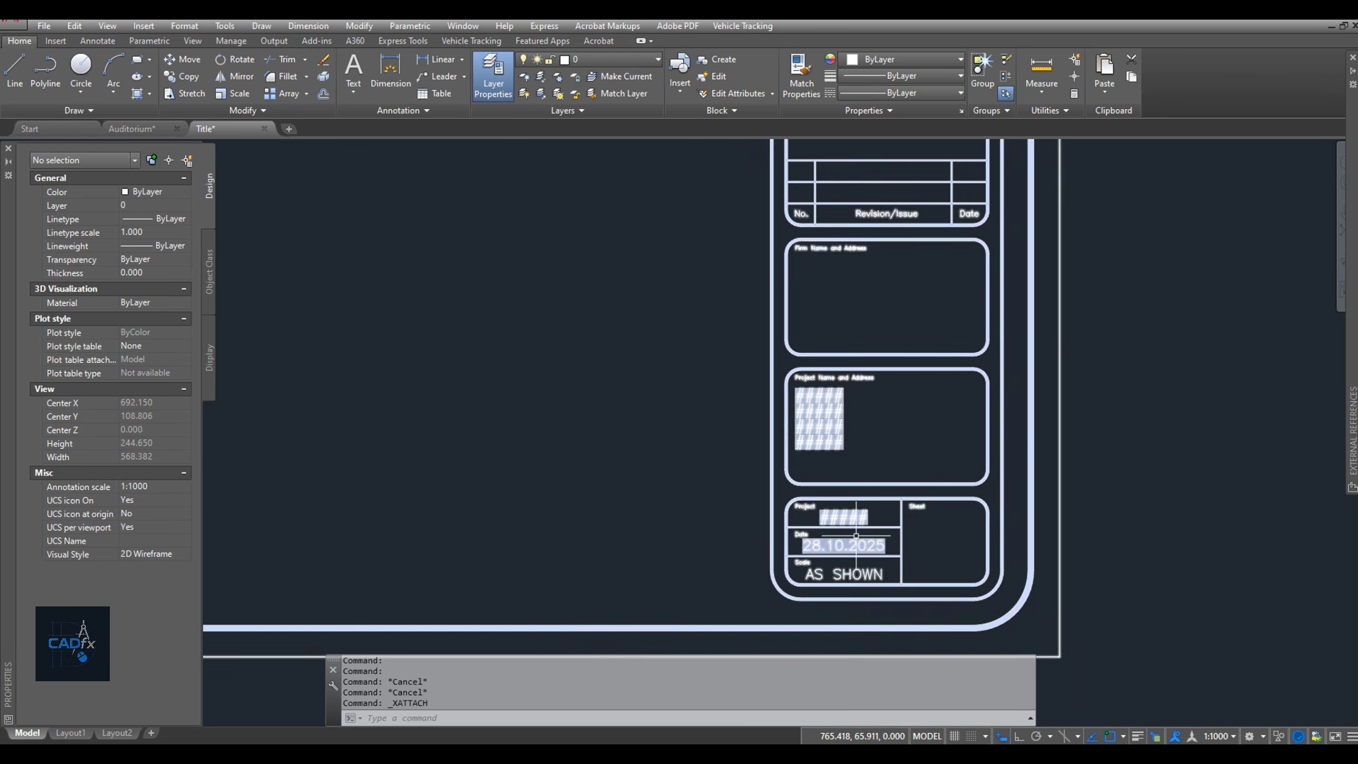
pyautogui.scroll(5, 837, 519)
pyautogui.scroll(-1, 844, 473)
pyautogui.moveTo(834, 473); pyautogui.dragTo(886, 522, button='middle')
pyautogui.scroll(-5, 886, 522)
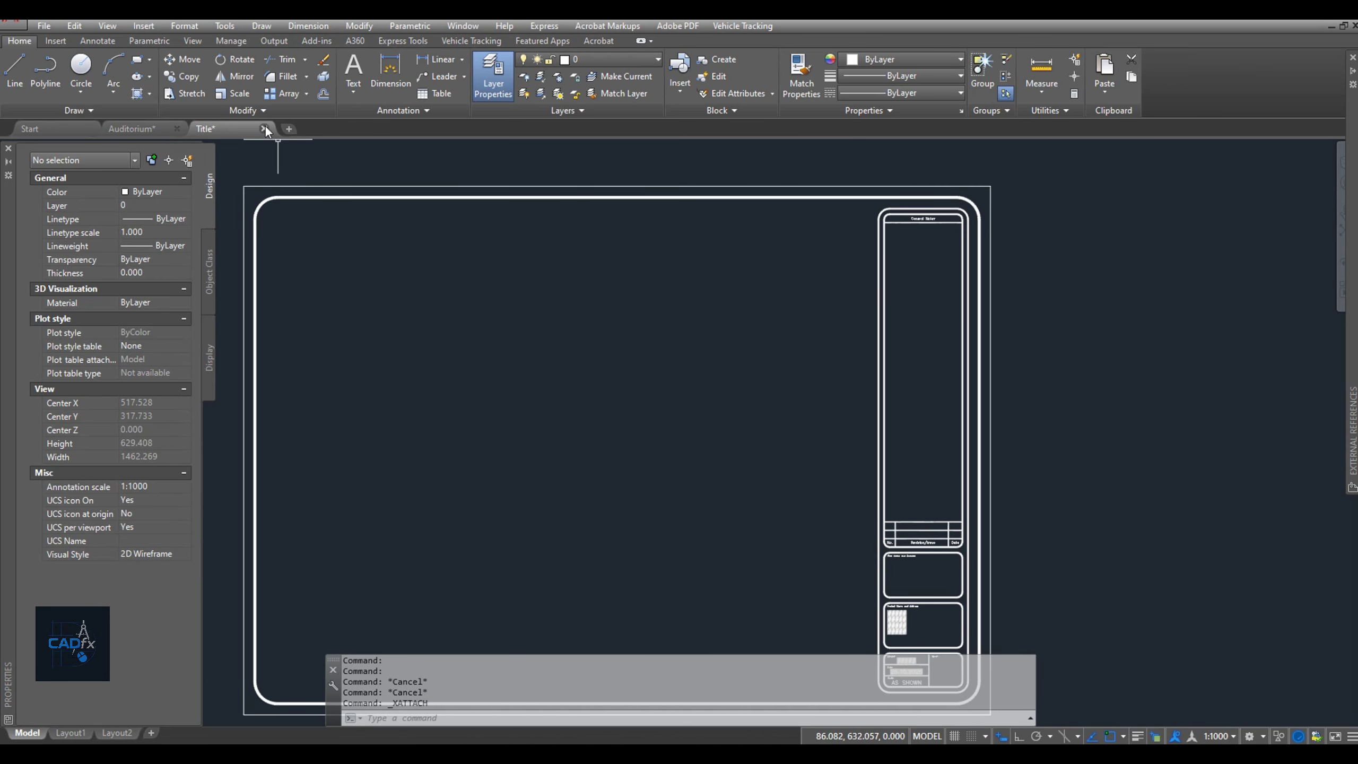
# Switch from the Title drawing to Layout2 of the Auditorium drawing
pyautogui.moveTo(138, 130)
pyautogui.click(304, 202)
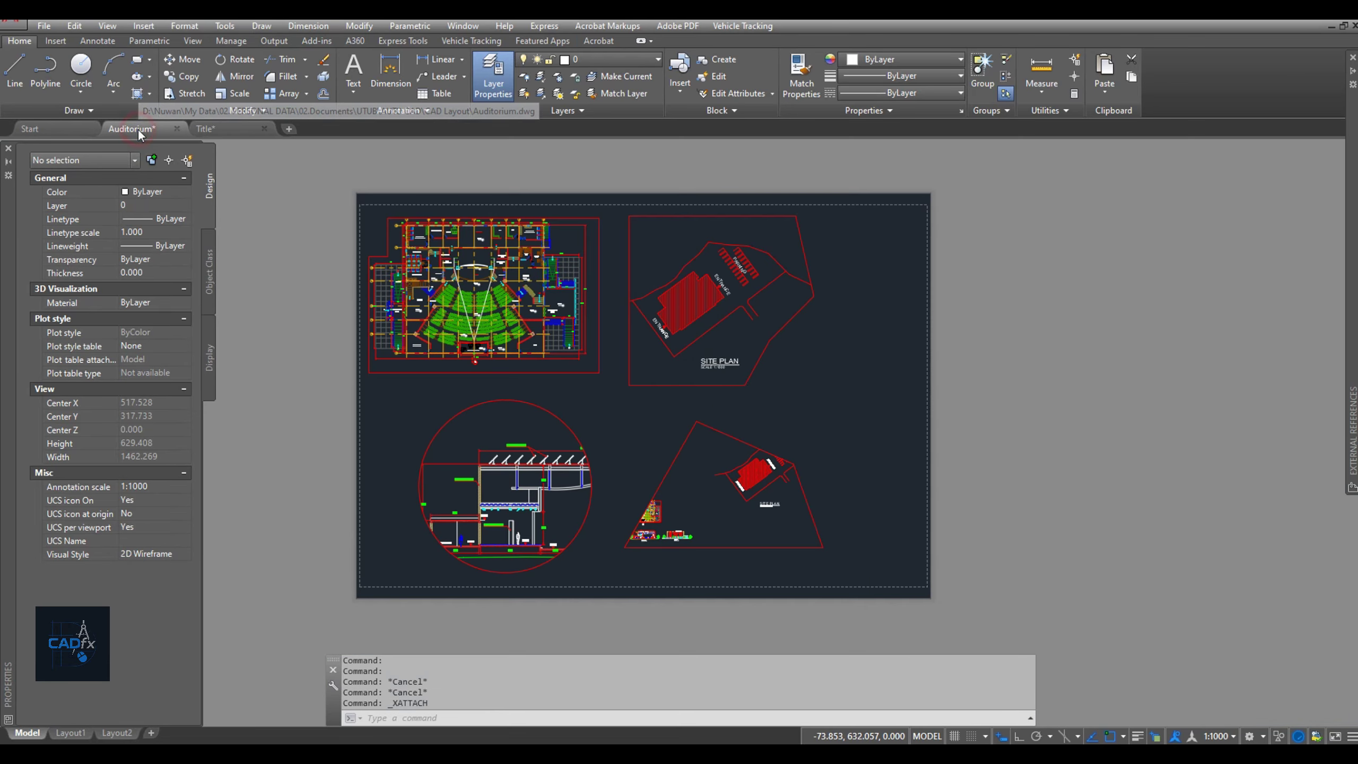
pyautogui.scroll(-1, 722, 395)
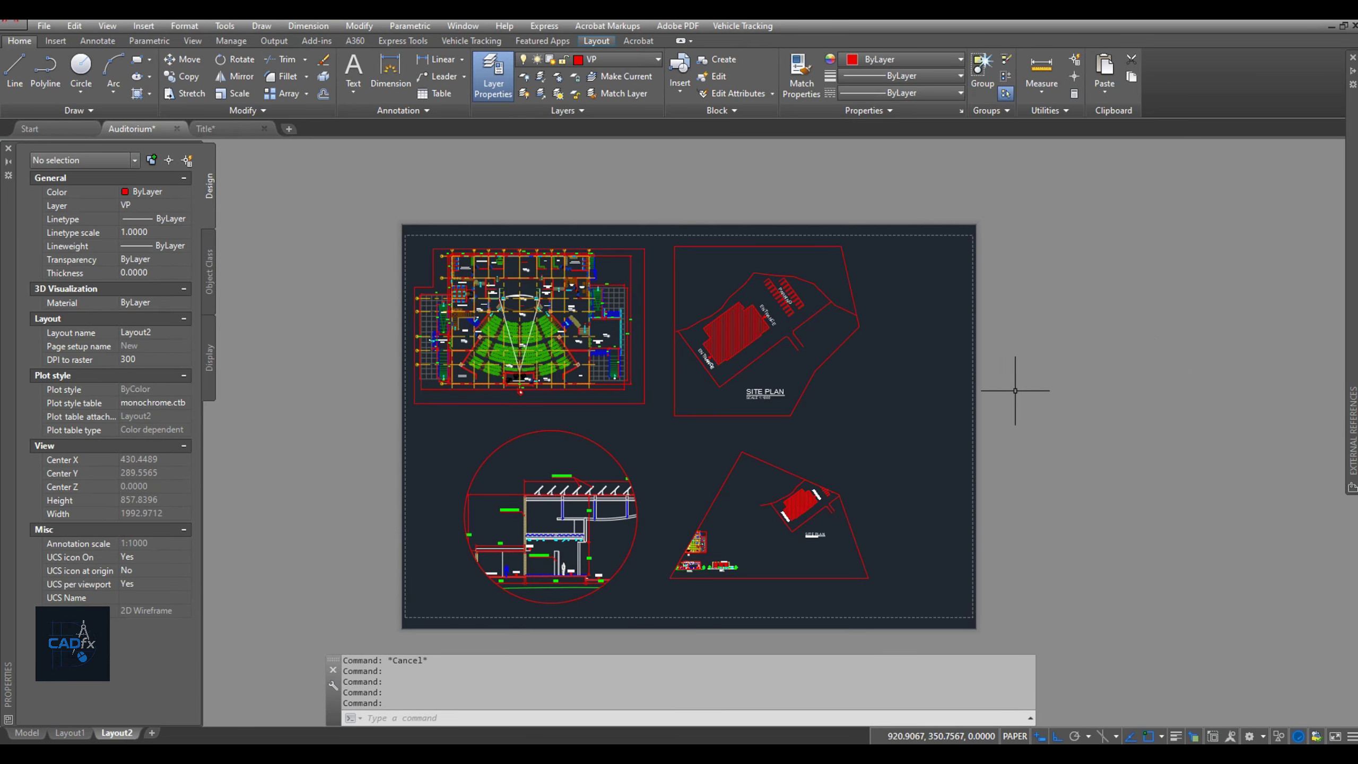
# Attach Title.dwg from the CAD Layout folder to Layout2 as an external reference
pyautogui.click(1351, 344)
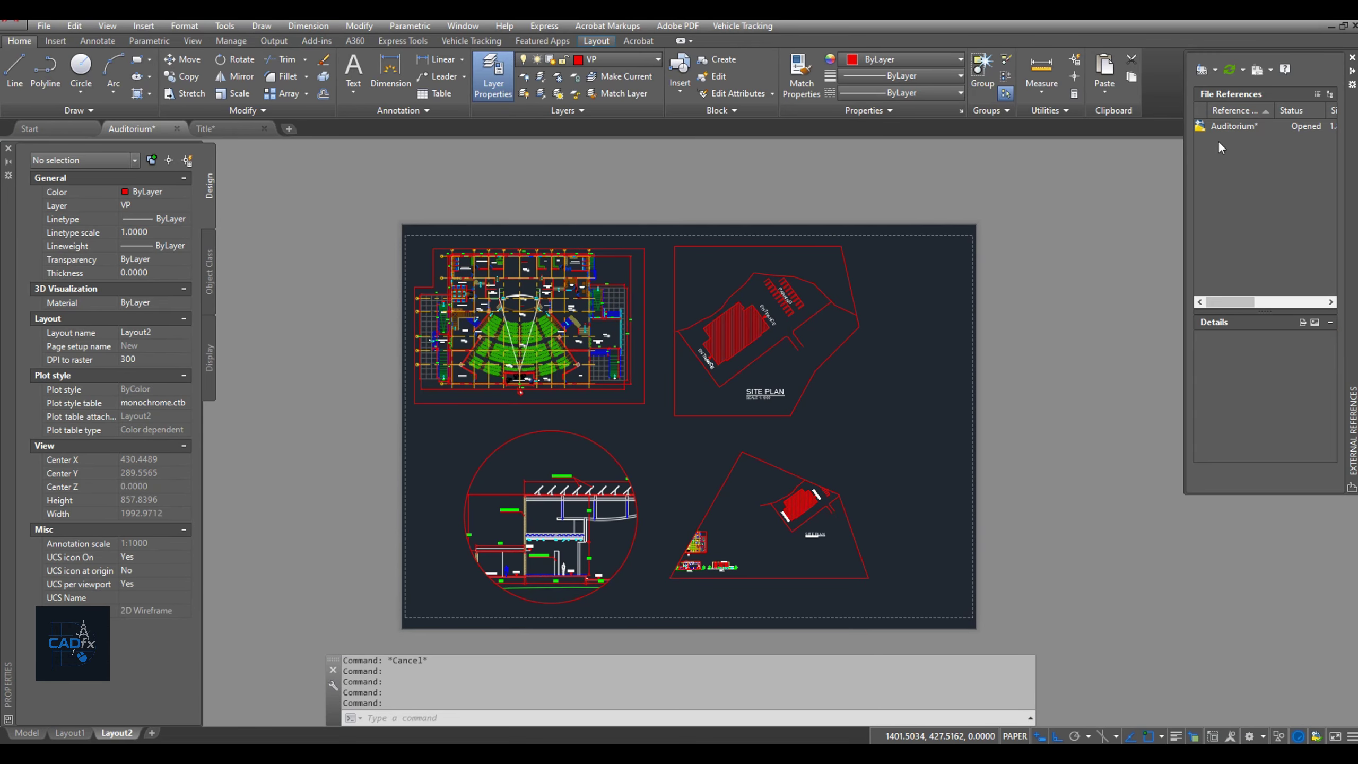
pyautogui.click(1202, 72)
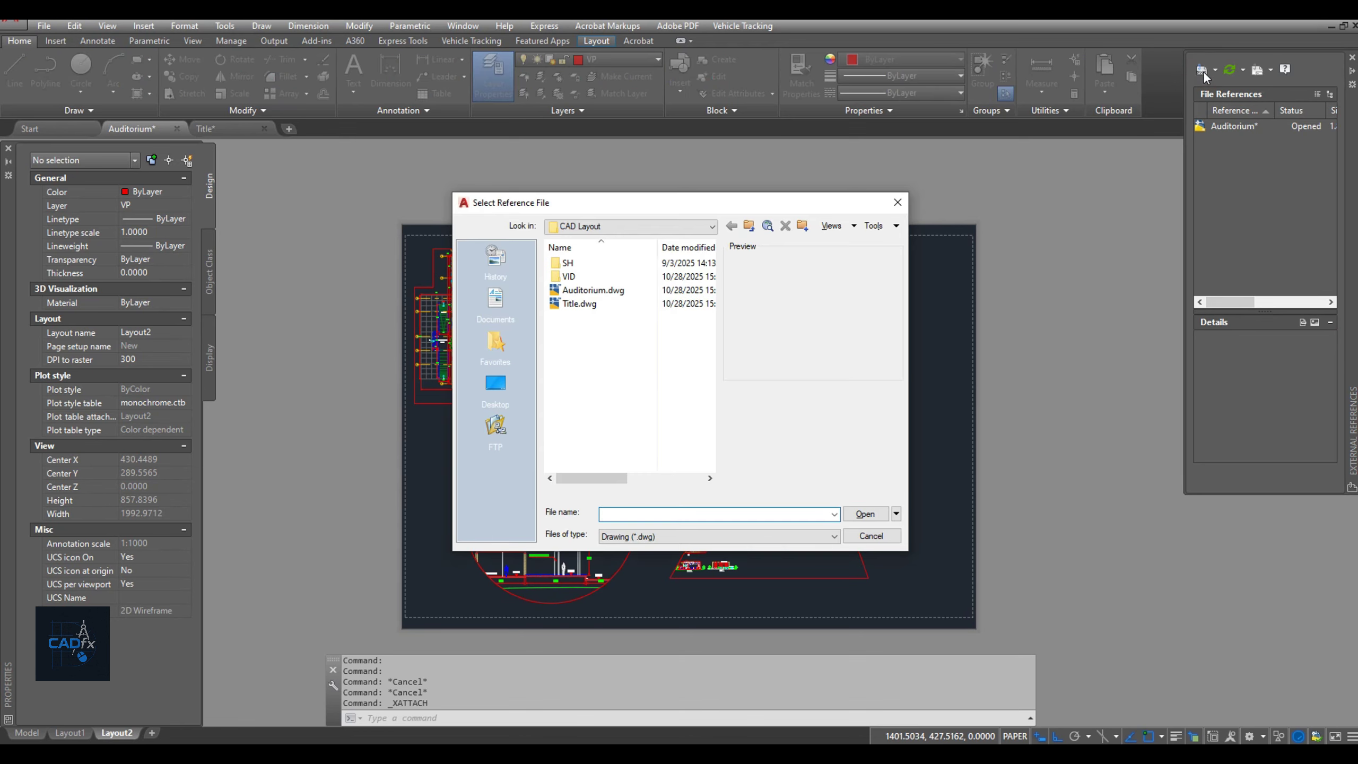
pyautogui.click(586, 303)
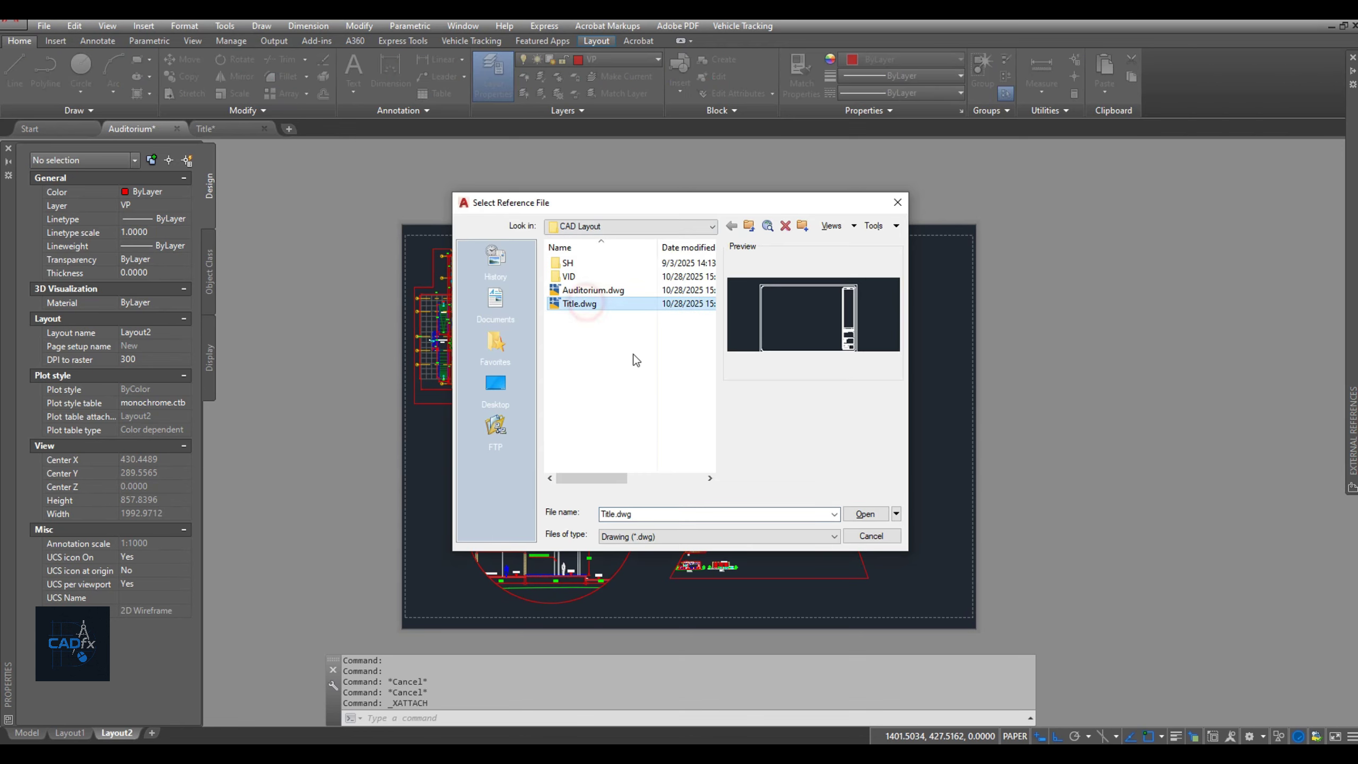
pyautogui.click(861, 514)
pyautogui.click(742, 515)
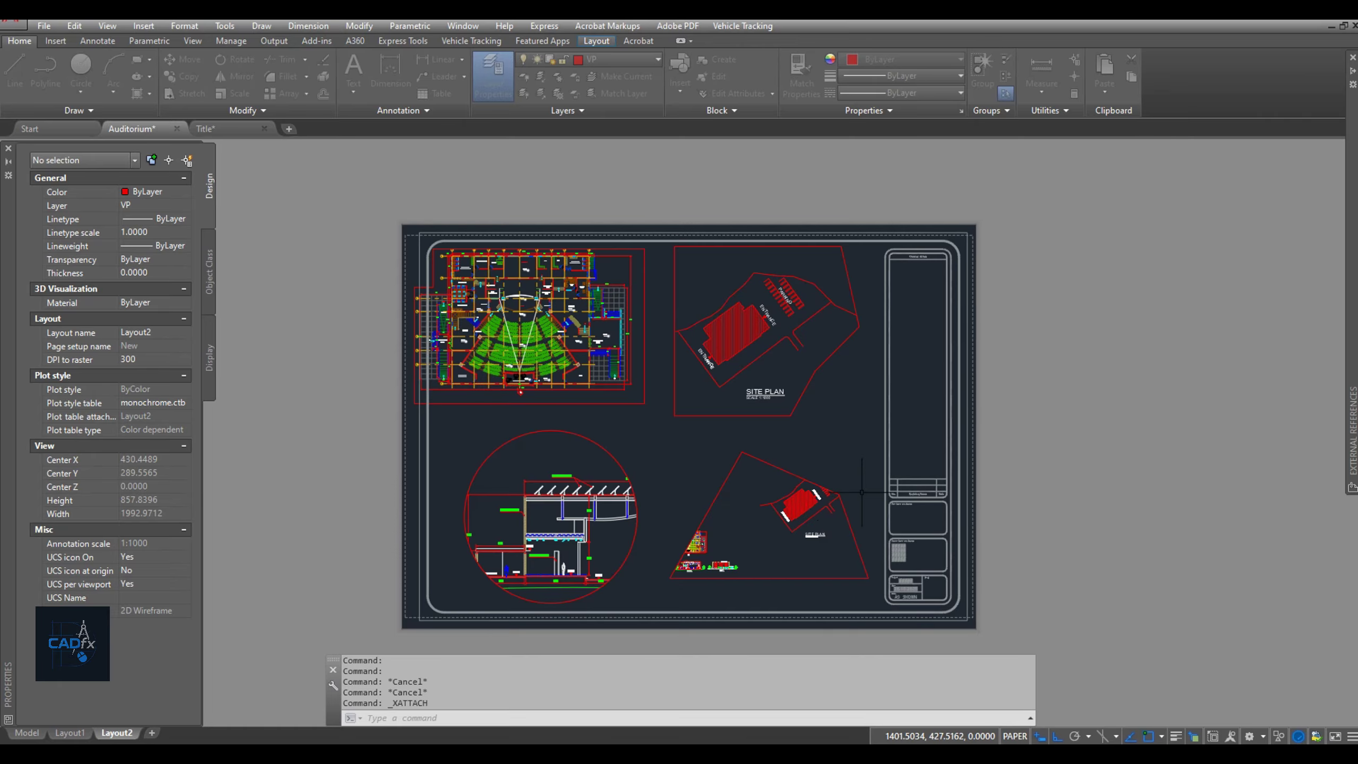
# Examine the attached title block on the sheet, including its project, date, scale and empty Sheet boxes
pyautogui.scroll(2, 920, 566)
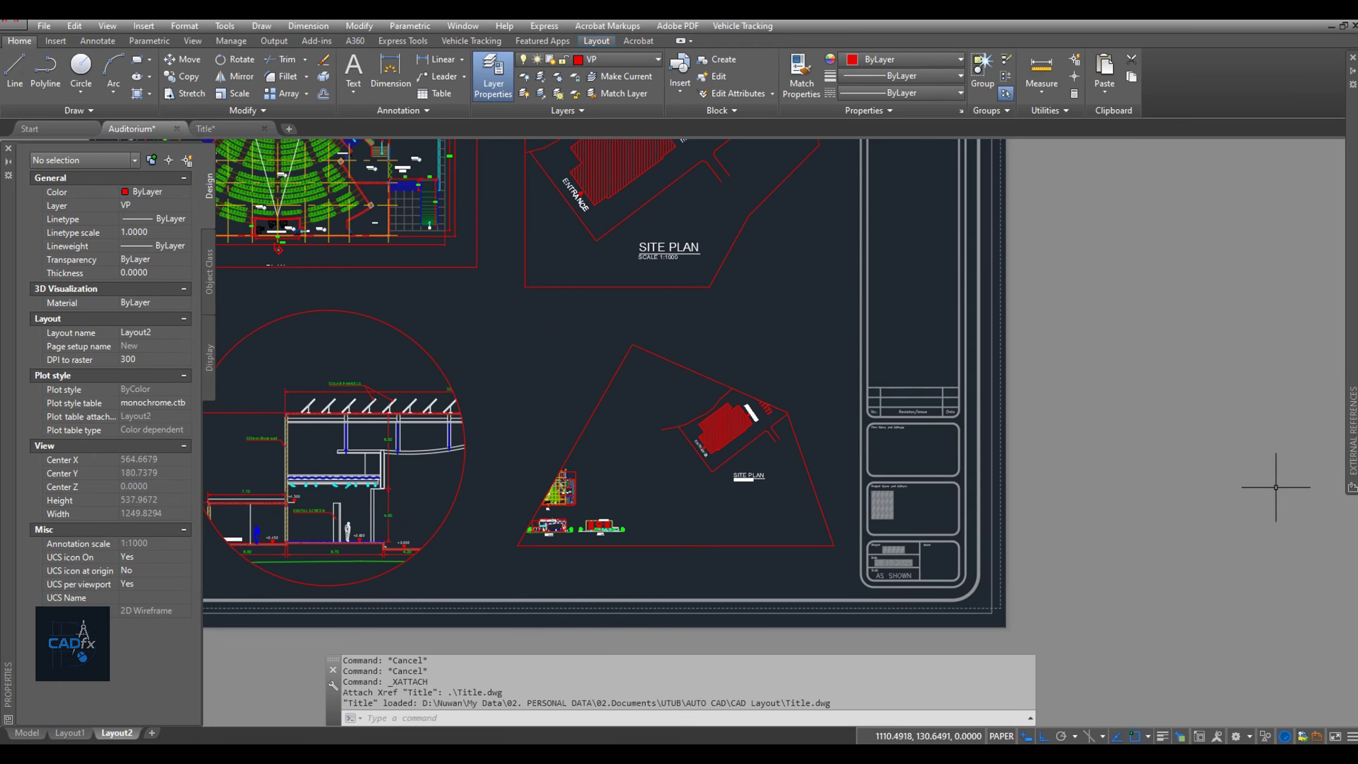
pyautogui.moveTo(1276, 486); pyautogui.dragTo(1353, 430, button='middle')
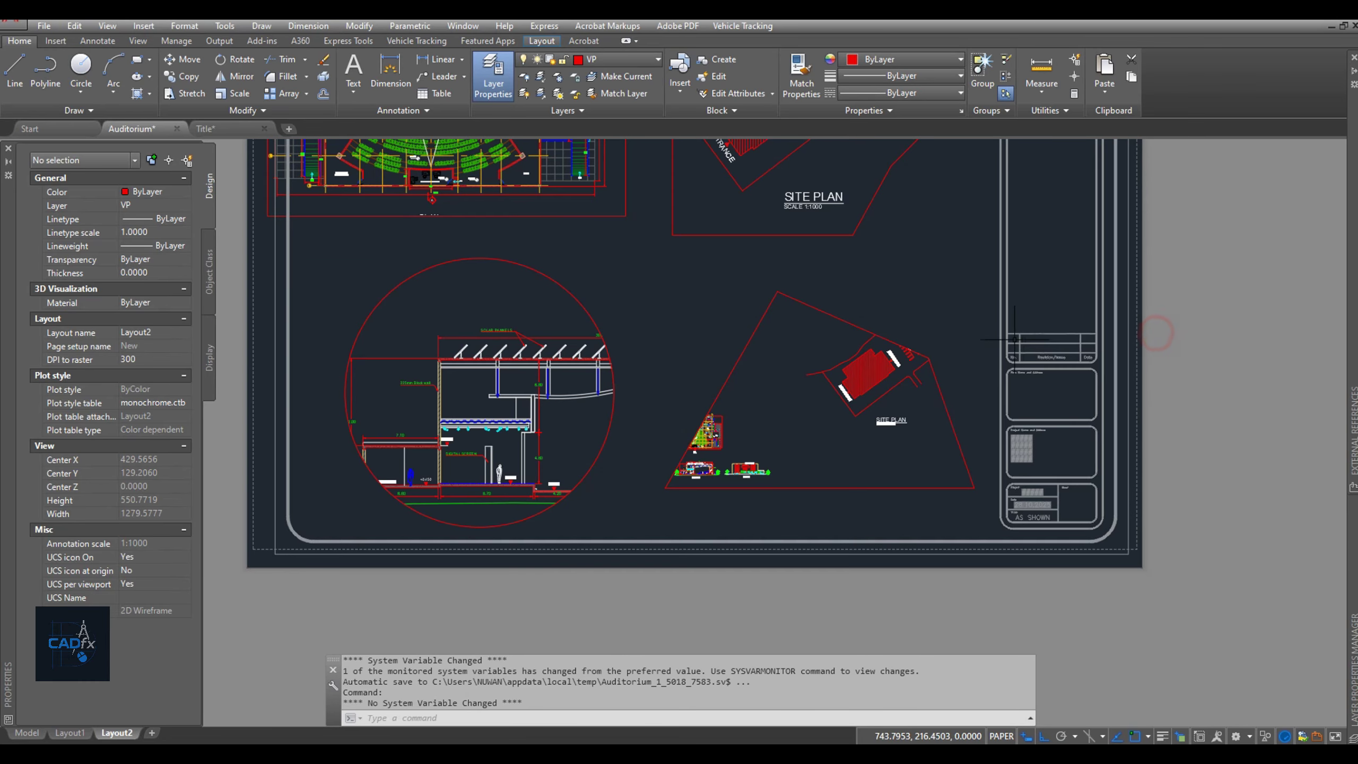
pyautogui.moveTo(1014, 338); pyautogui.dragTo(1011, 395, button='middle')
pyautogui.scroll(4, 1032, 507)
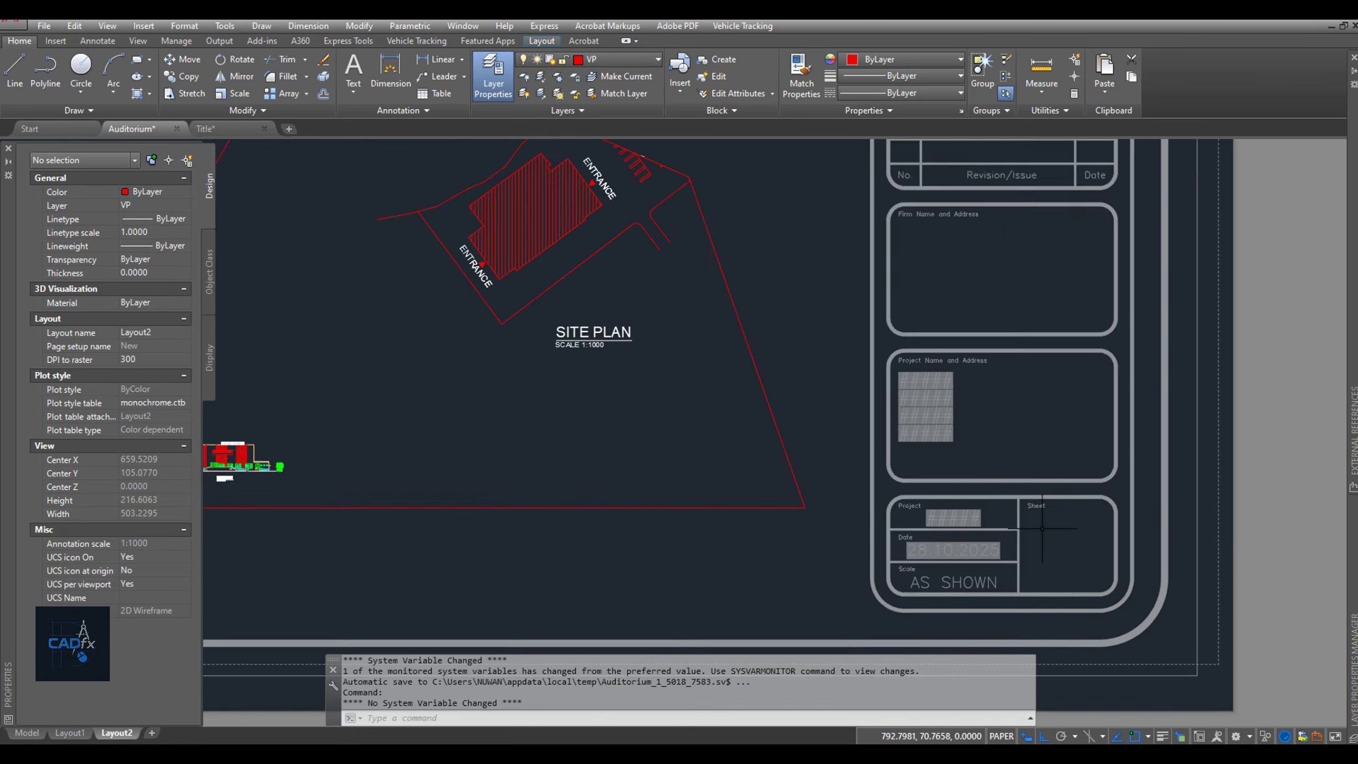
pyautogui.scroll(3, 1041, 528)
pyautogui.scroll(-2, 999, 424)
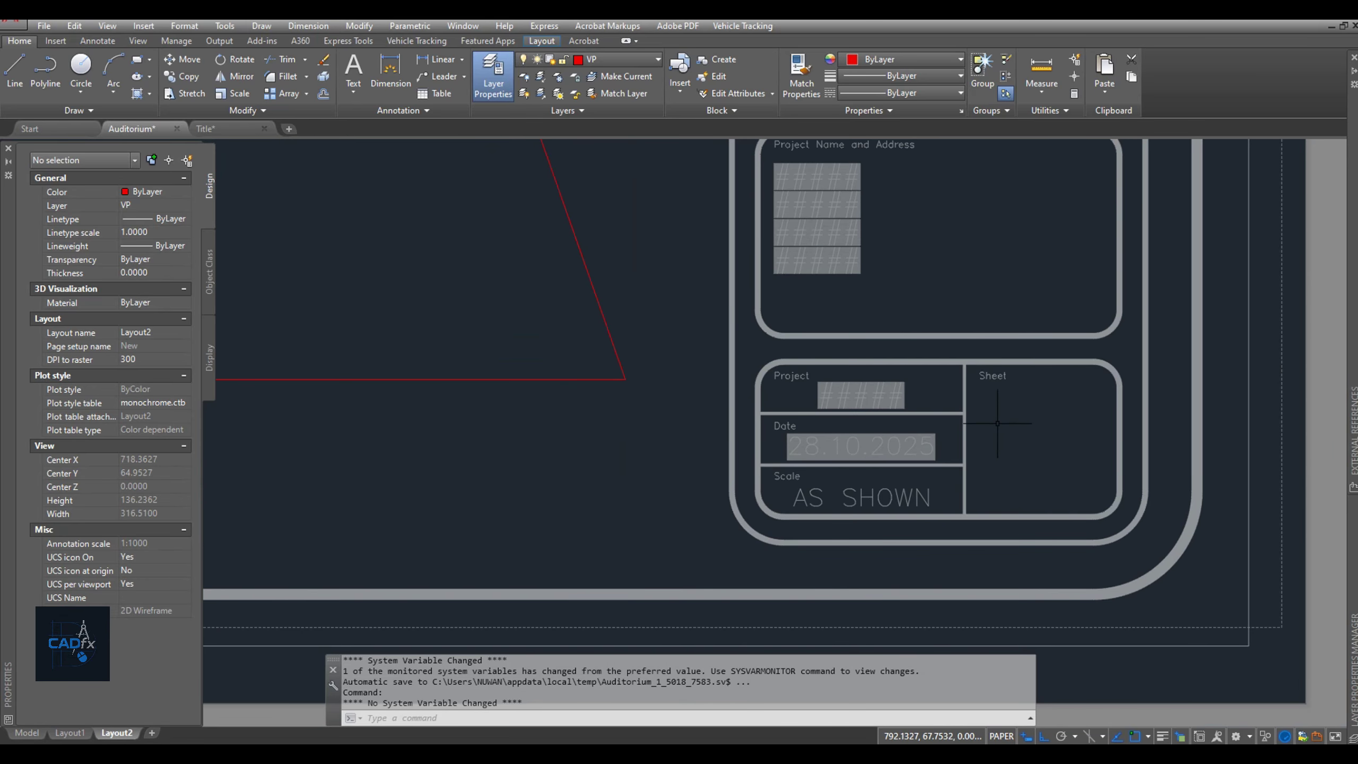
pyautogui.scroll(-5, 994, 428)
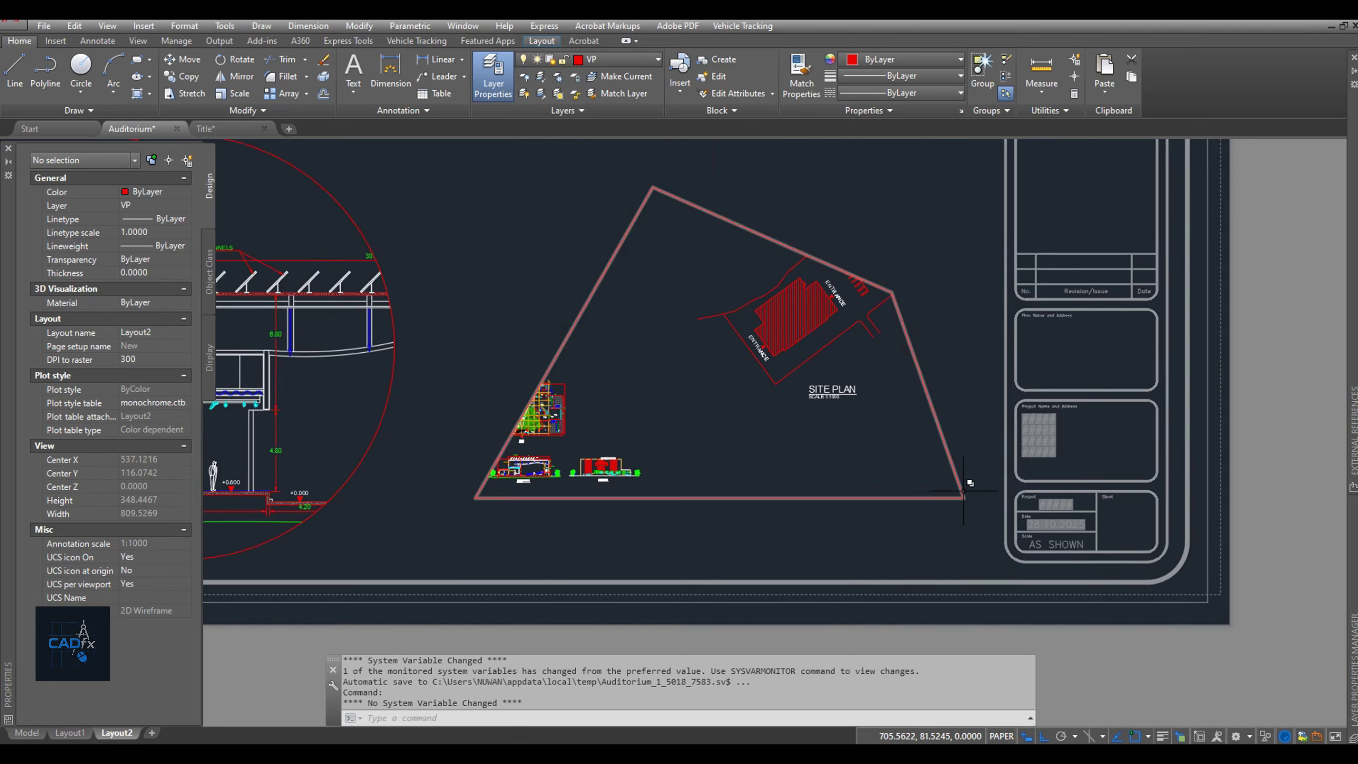
pyautogui.scroll(-2, 963, 490)
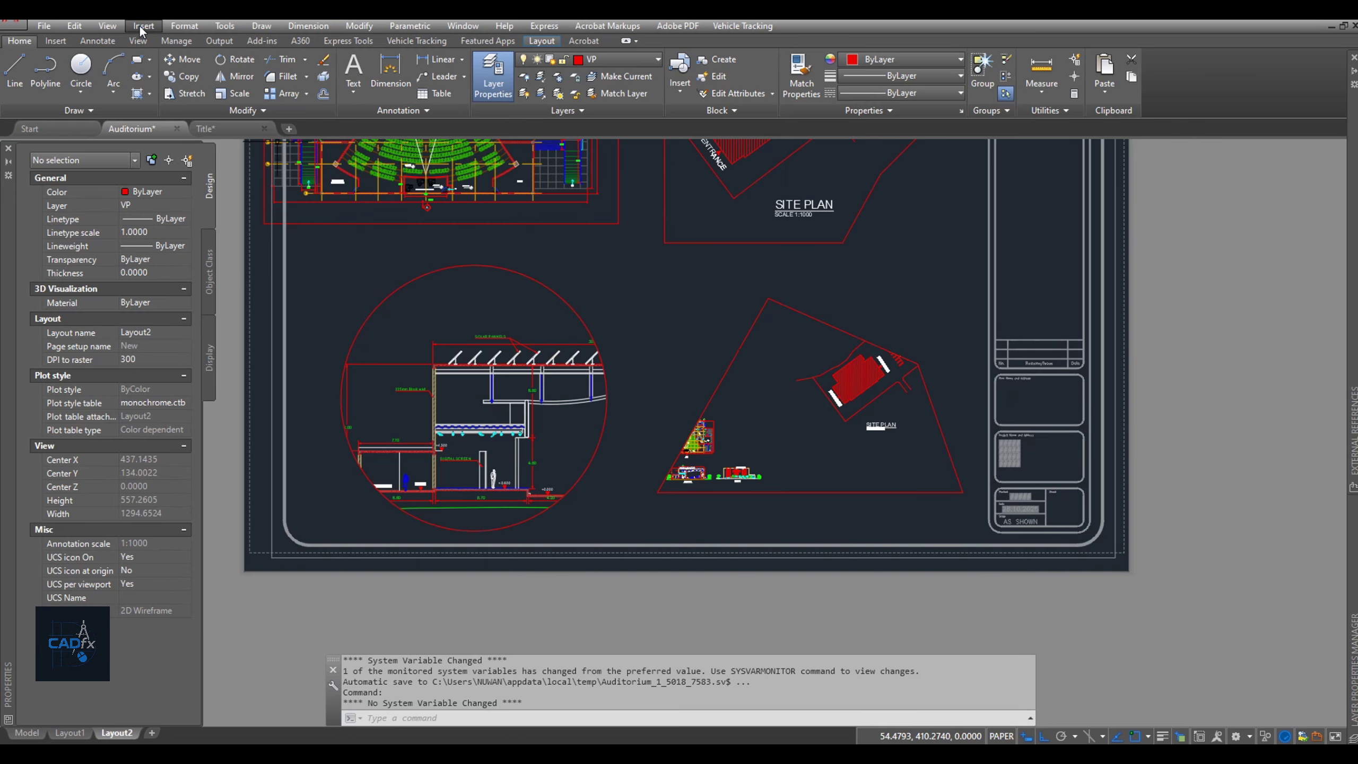
# Define a field from the Other category using the ctab system variable in Uppercase format
pyautogui.click(143, 26)
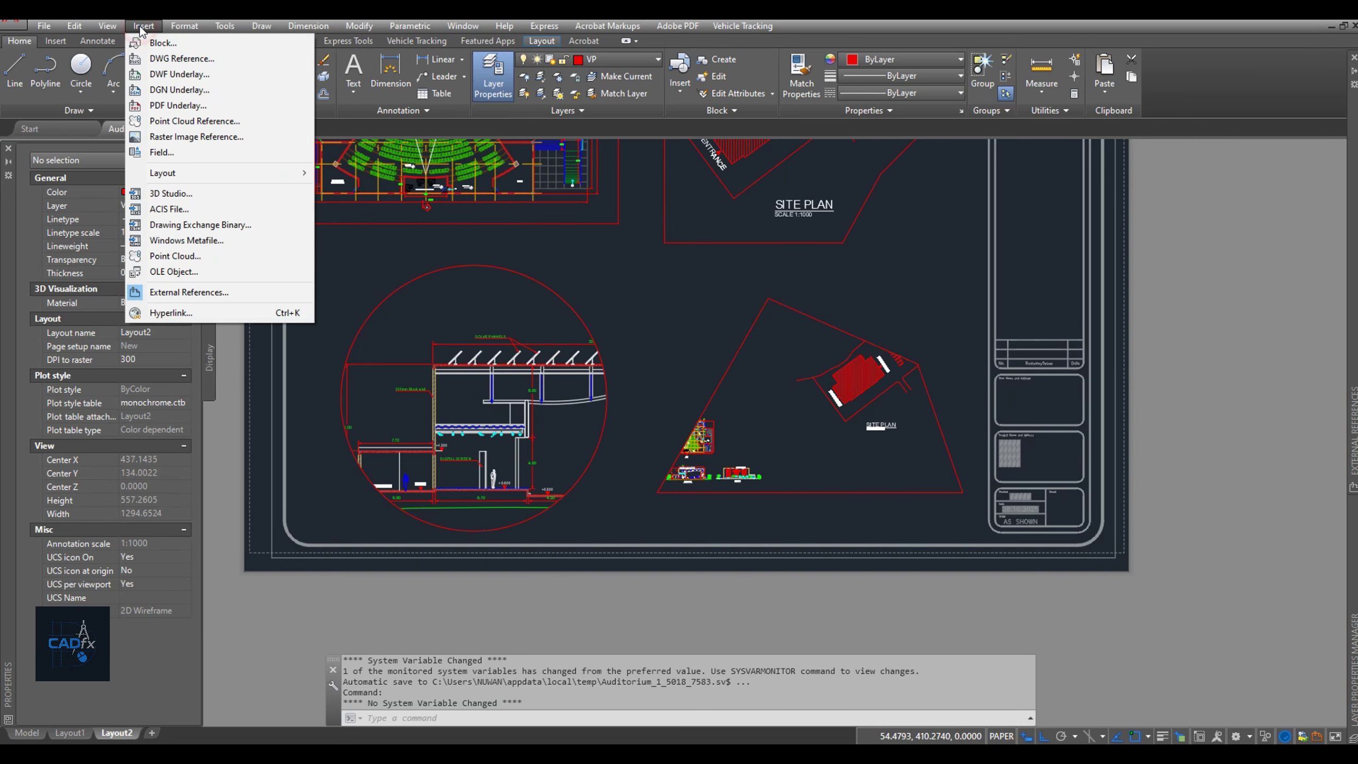
pyautogui.click(161, 153)
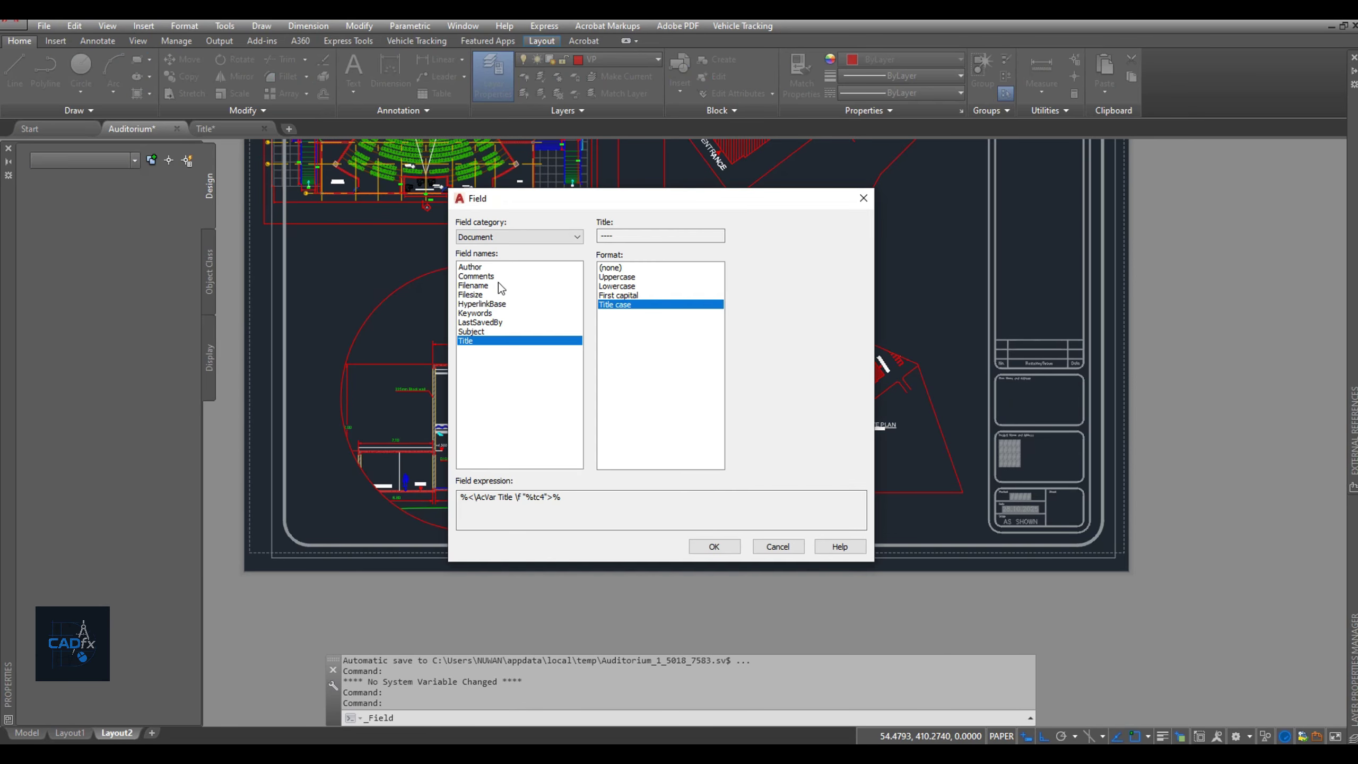
pyautogui.click(500, 238)
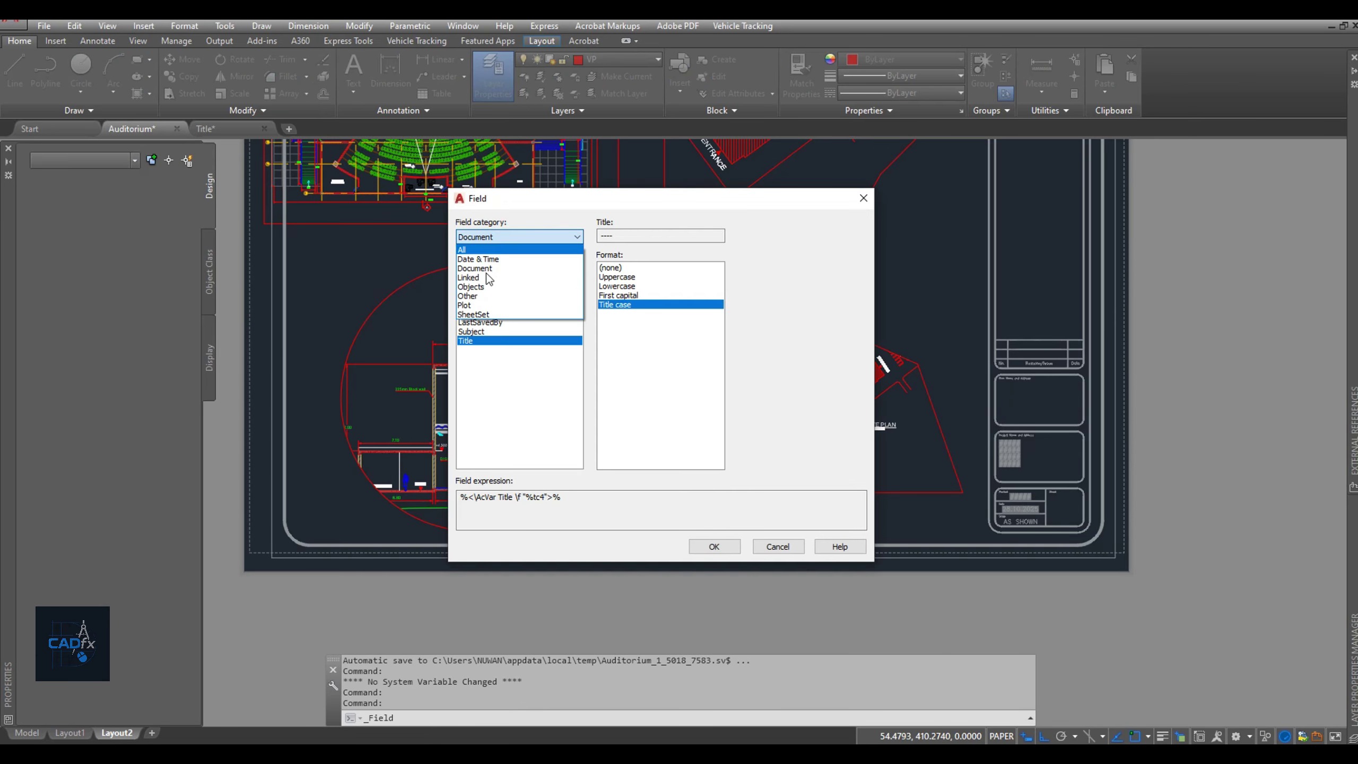
pyautogui.click(481, 297)
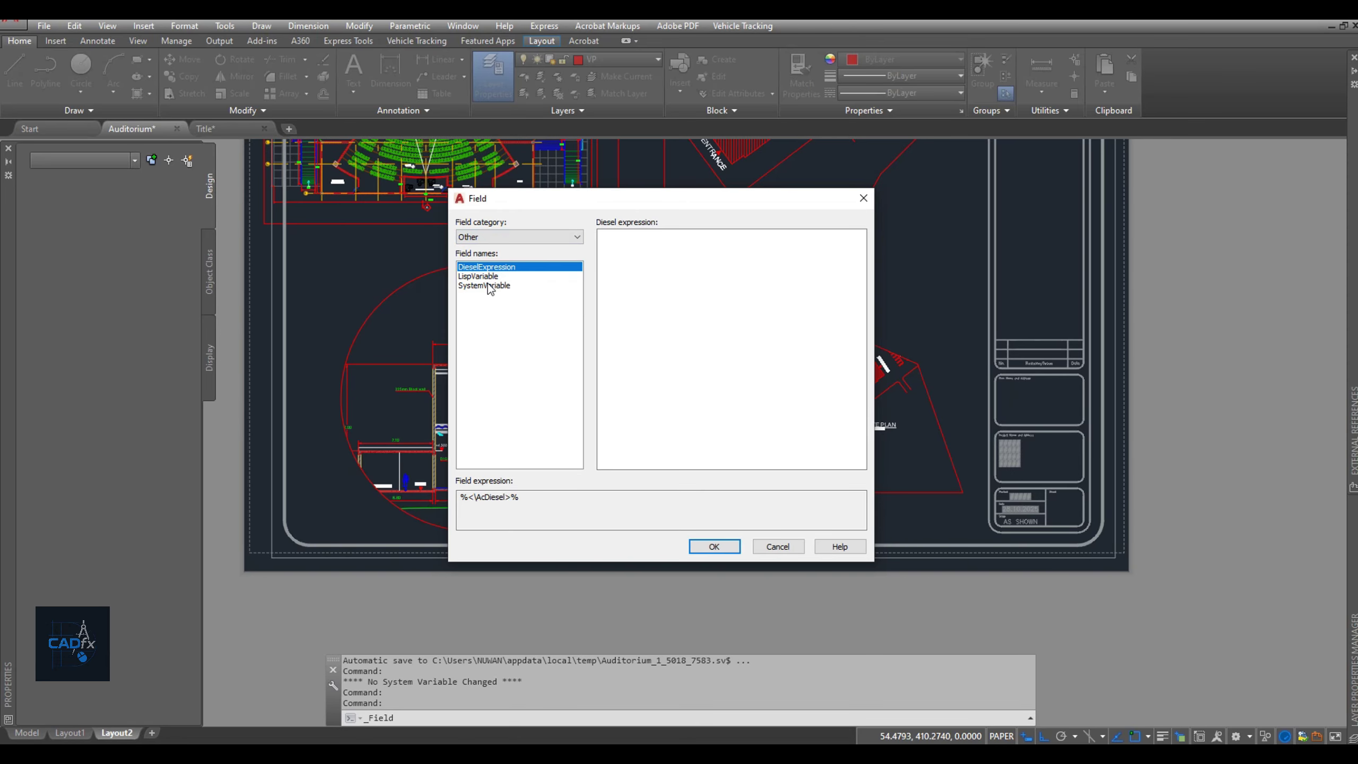
pyautogui.click(488, 286)
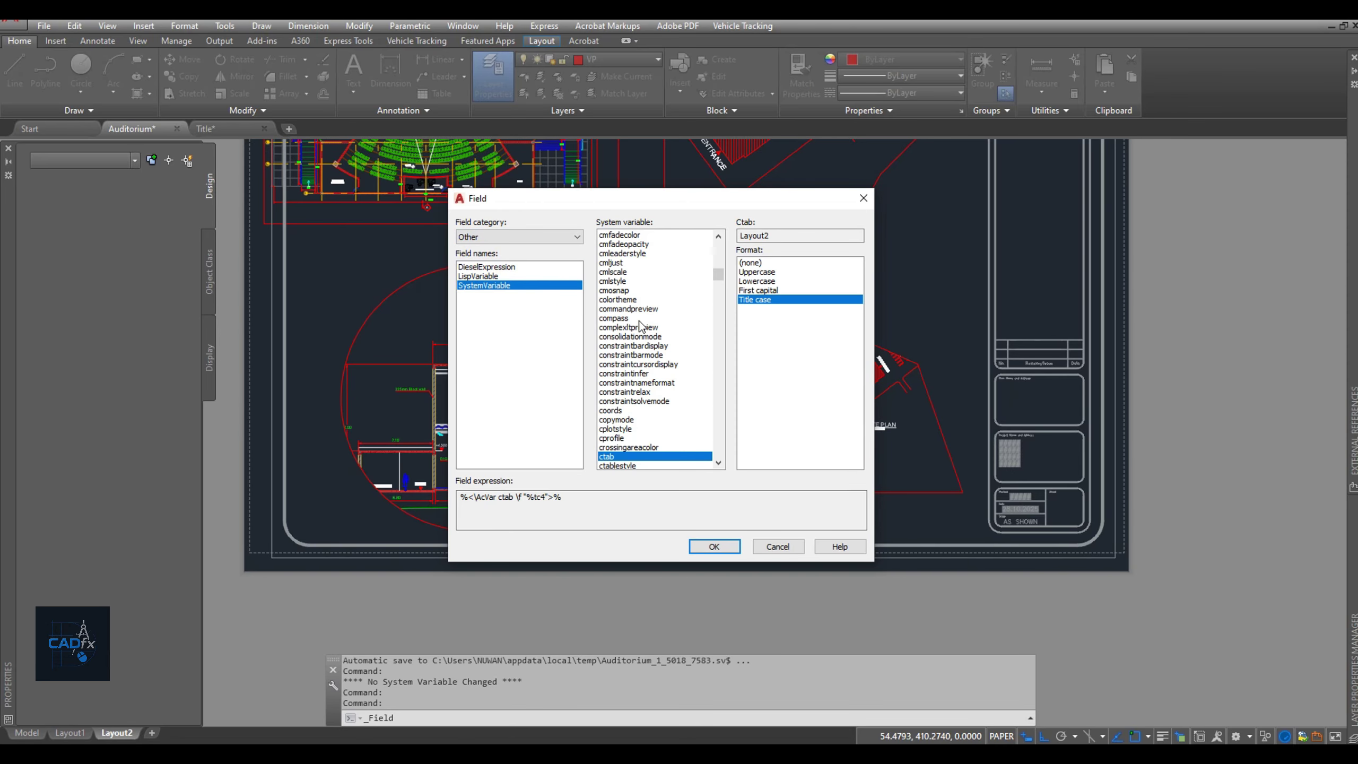
pyautogui.scroll(-3, 615, 411)
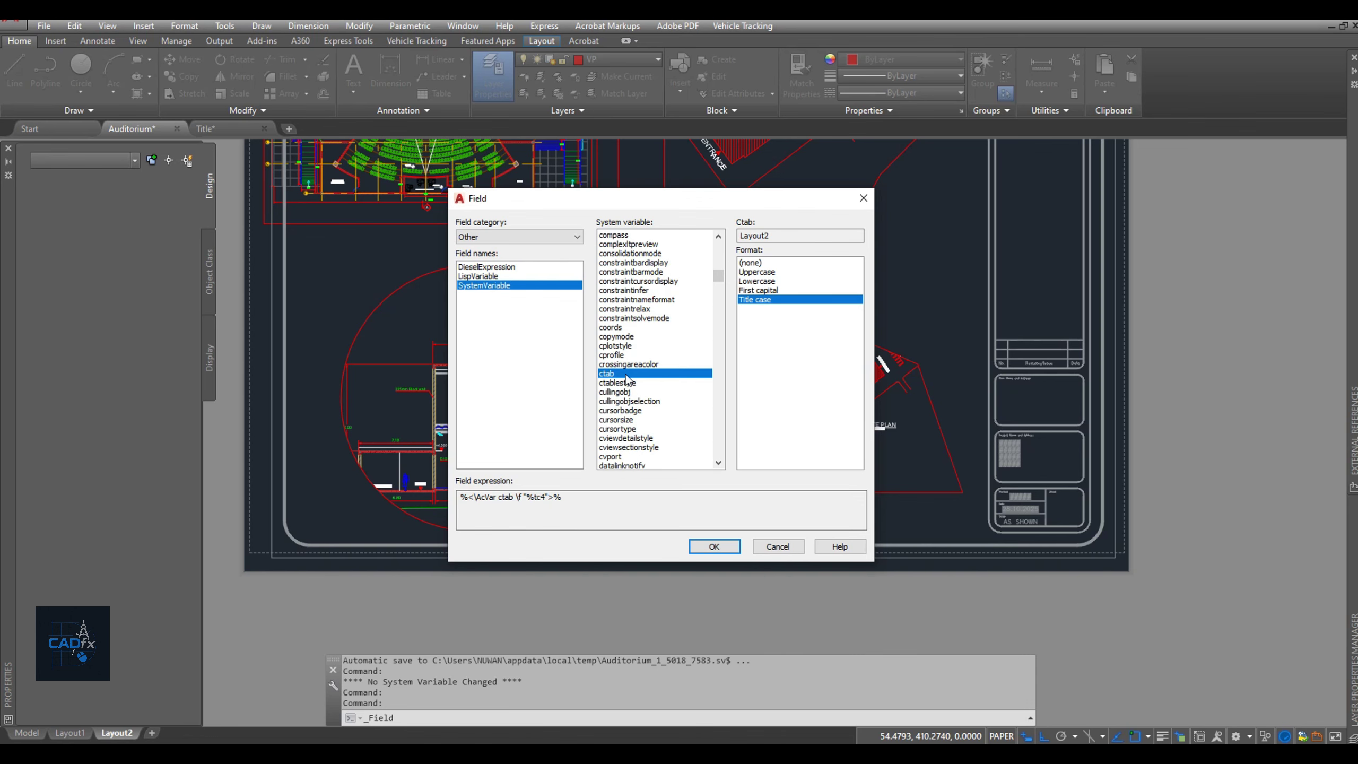
pyautogui.click(763, 272)
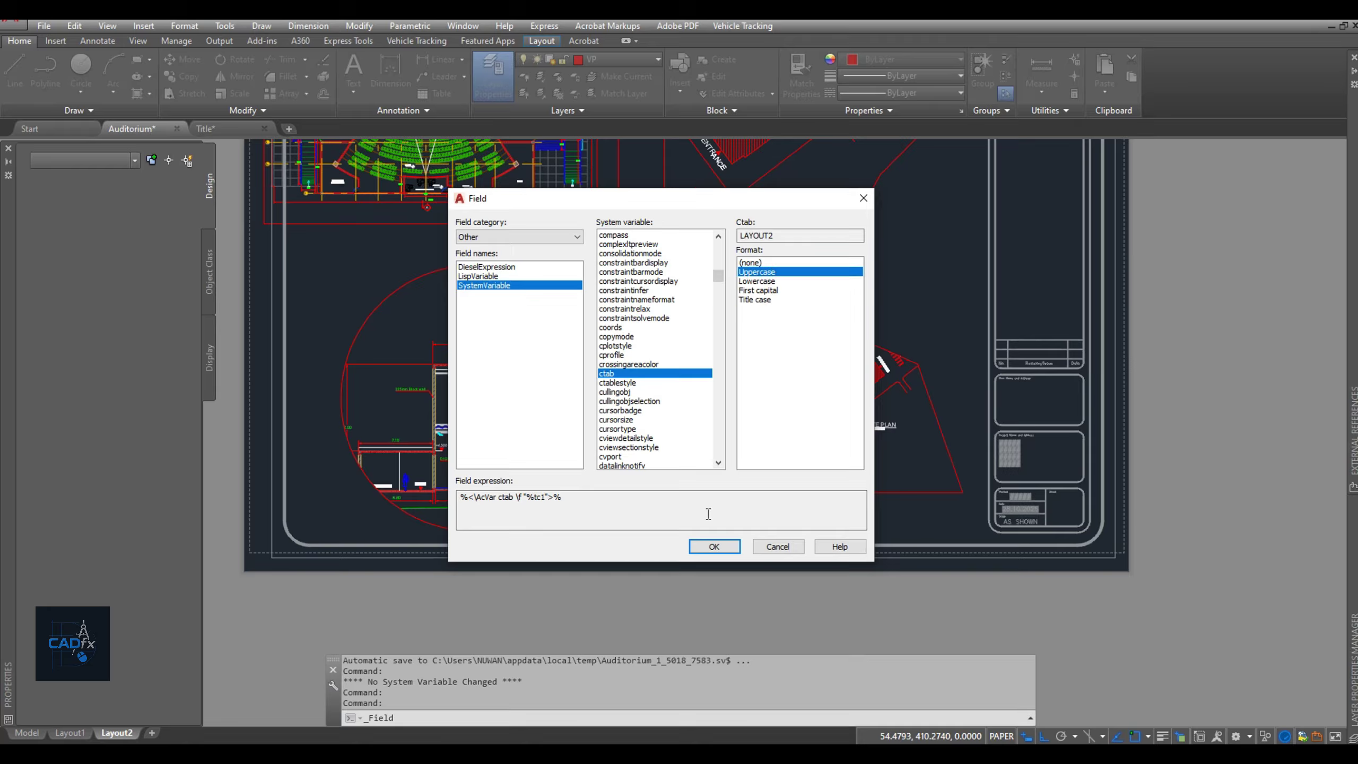
pyautogui.click(714, 547)
# Turn off Ortho and place the layout-name field inside the title block's Sheet box
pyautogui.scroll(3, 1037, 452)
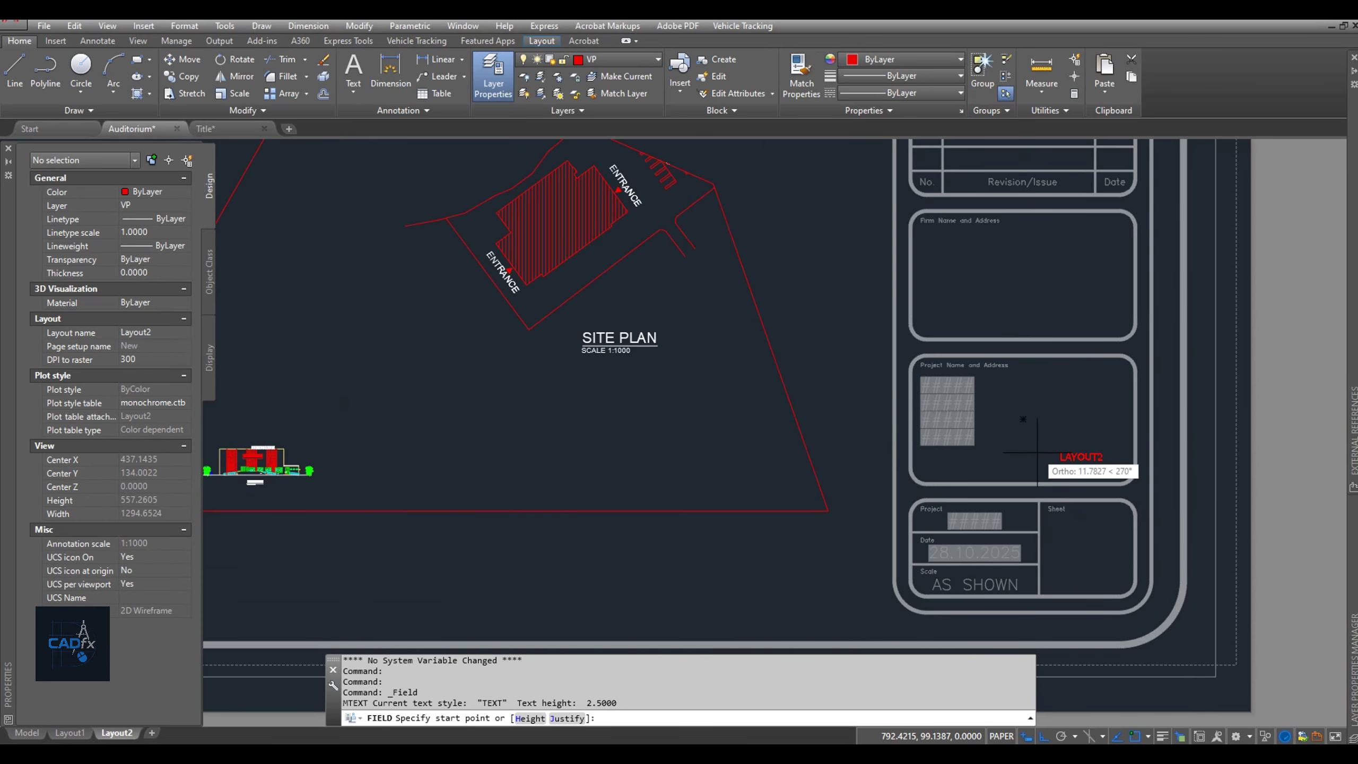
pyautogui.press('F8')
pyautogui.scroll(2, 1068, 546)
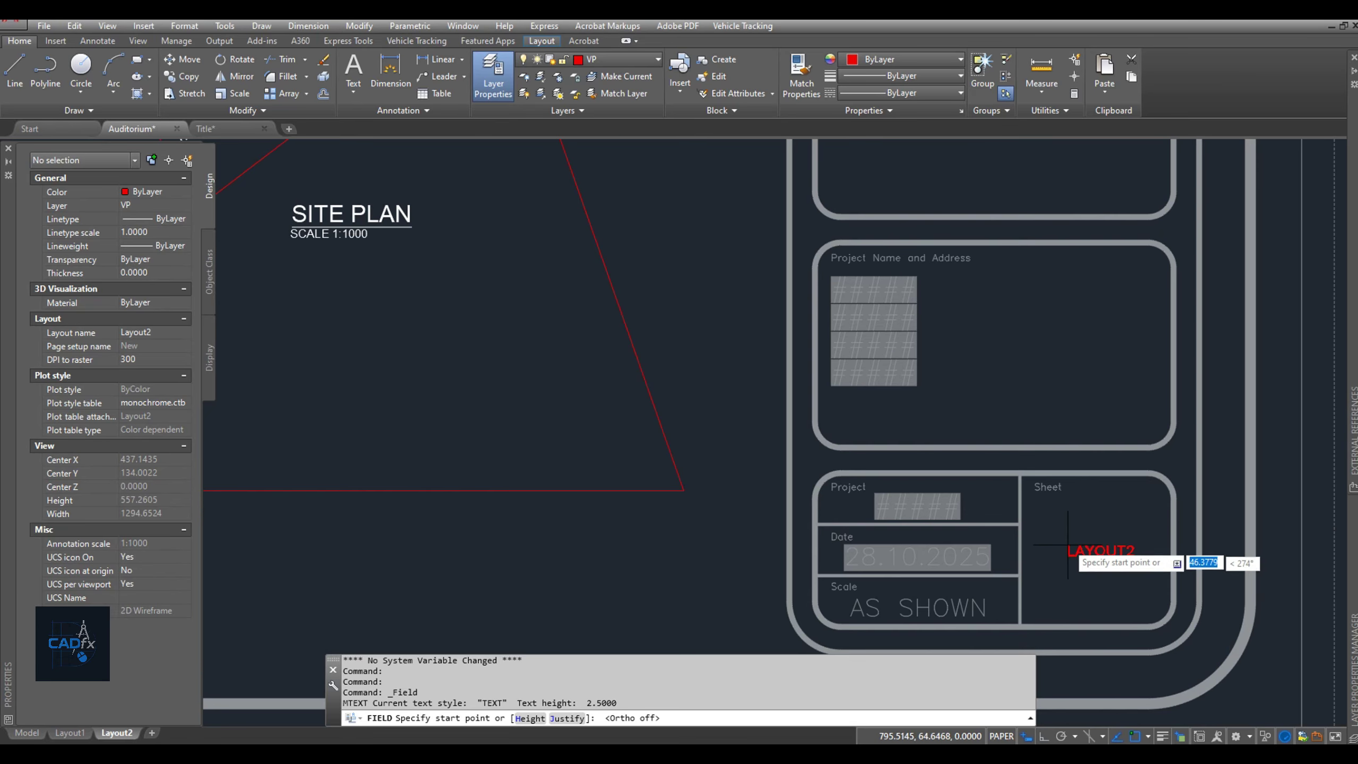
pyautogui.click(1067, 545)
pyautogui.moveTo(1067, 546); pyautogui.dragTo(1036, 435, button='middle')
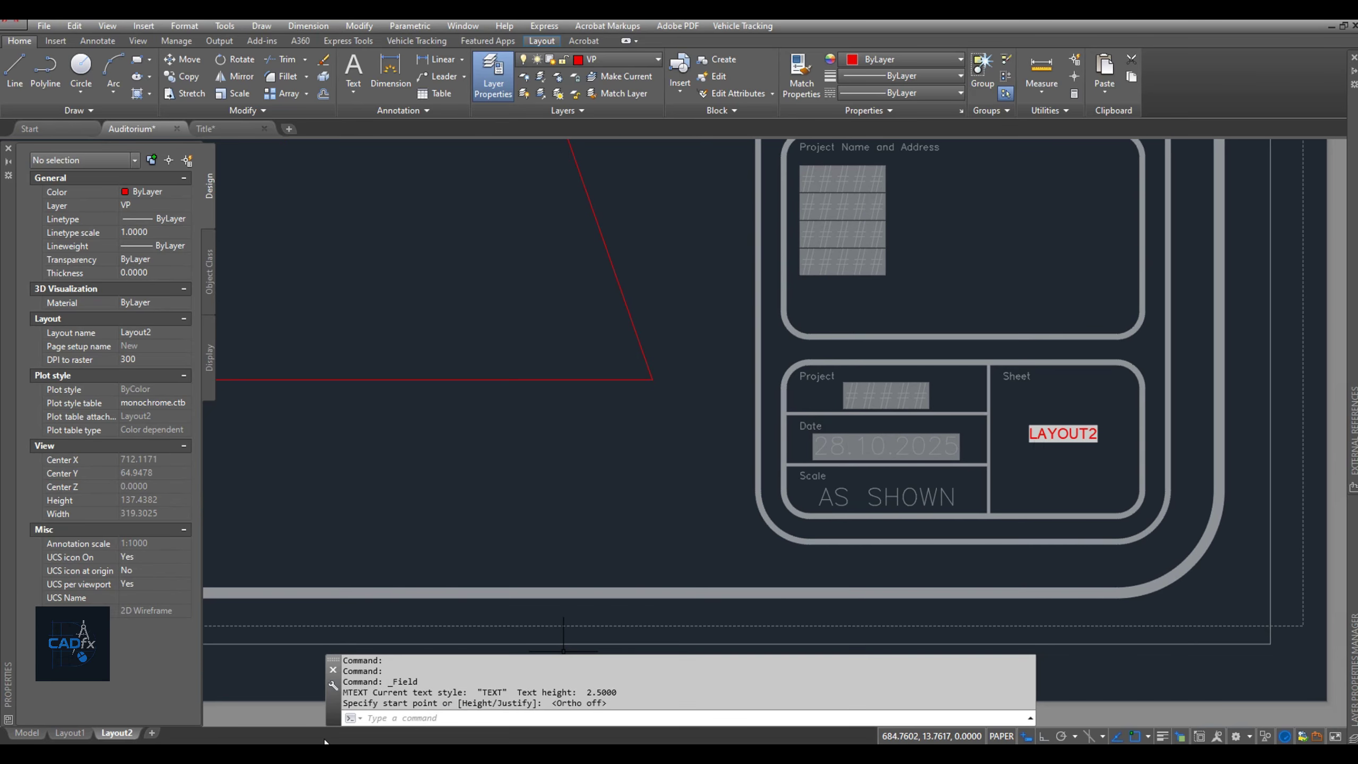
# Rename Layout2 as ABC
pyautogui.rightClick(127, 733)
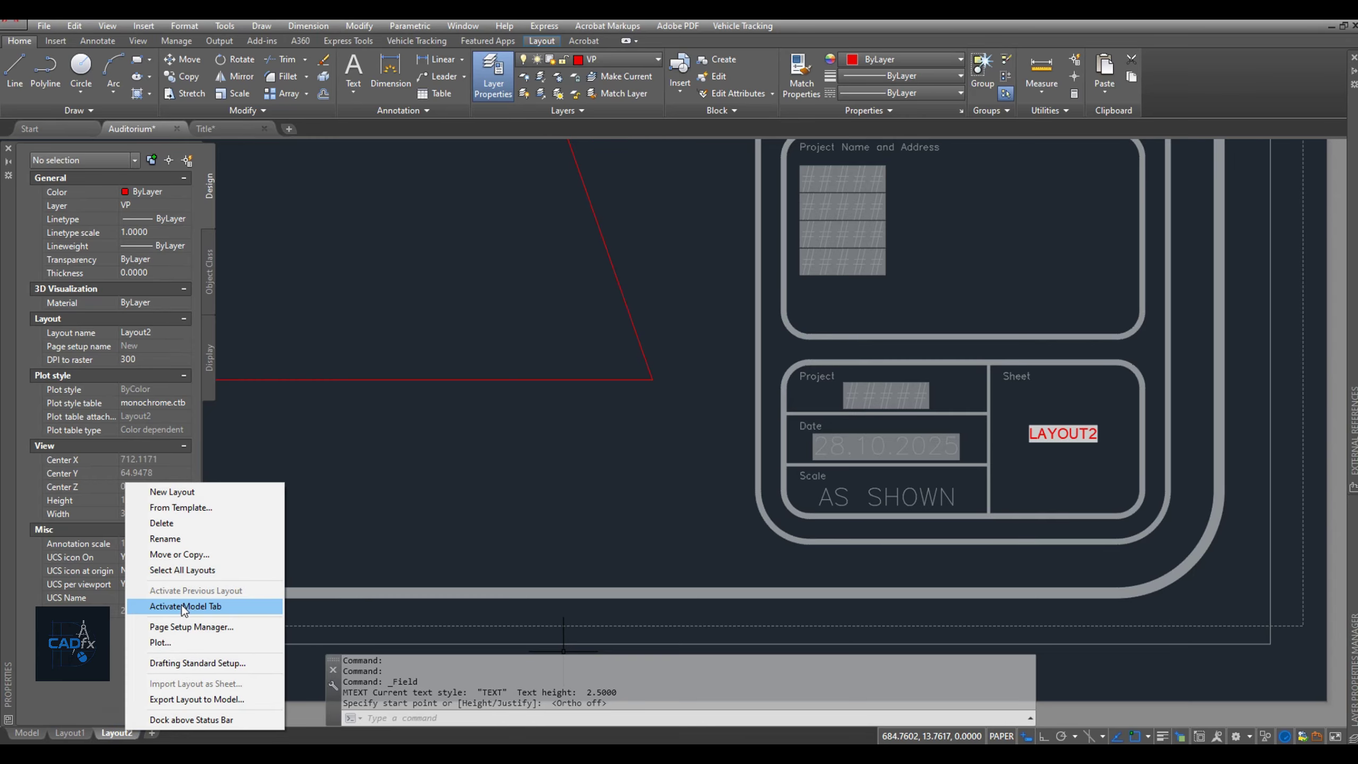
pyautogui.click(214, 538)
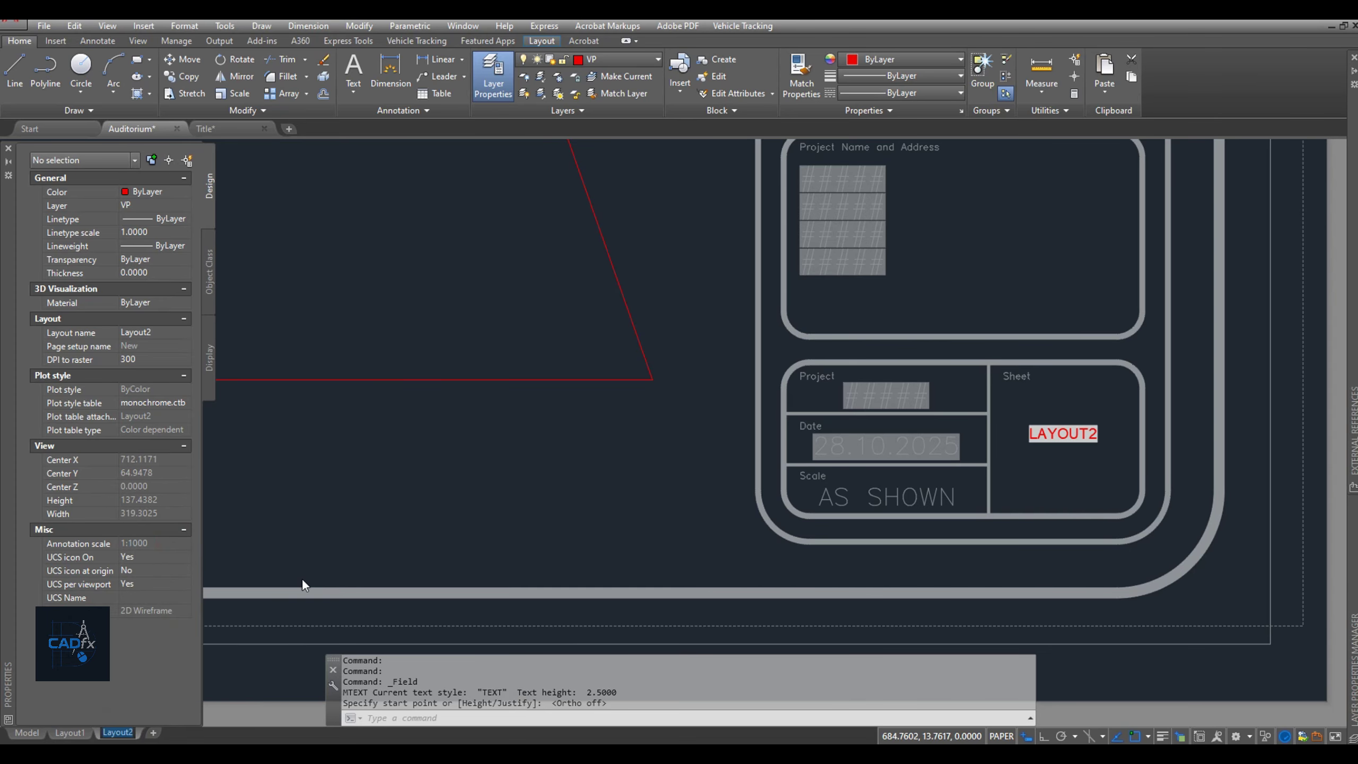
pyautogui.write('ABC')
pyautogui.click(1031, 508)
pyautogui.click(1035, 490)
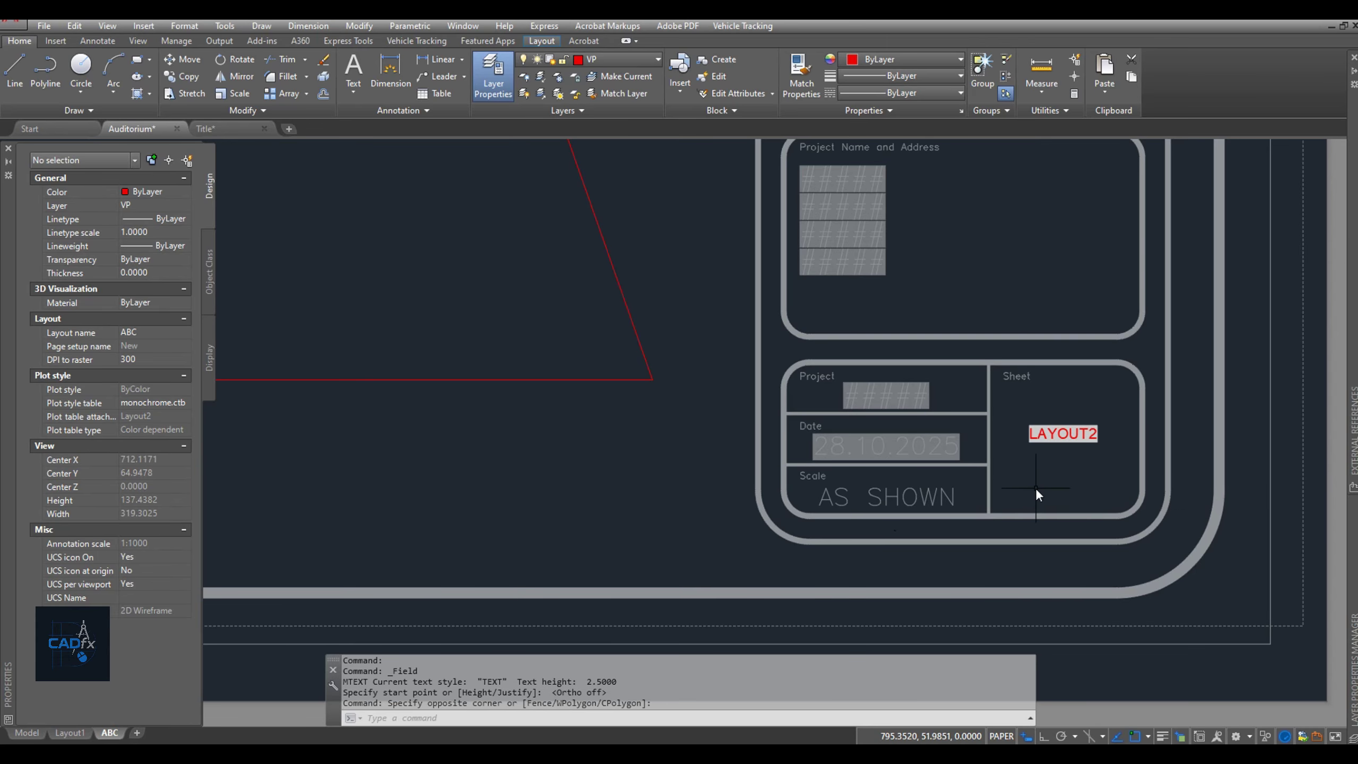
# Regenerate the layout to update the name field in the Sheet box, and check it up close
pyautogui.press('Return')
pyautogui.scroll(2, 1035, 455)
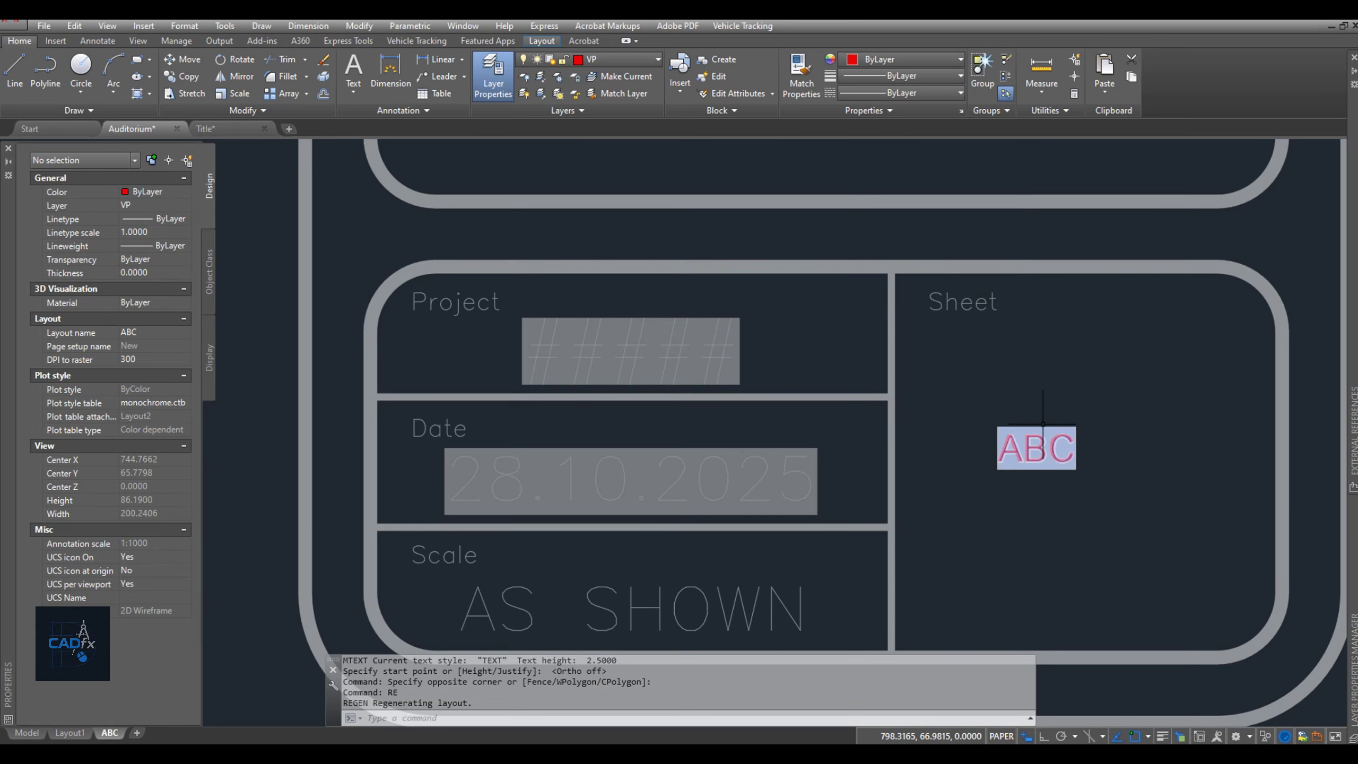
pyautogui.scroll(-2, 1036, 424)
pyautogui.moveTo(1052, 447); pyautogui.dragTo(1061, 490, button='middle')
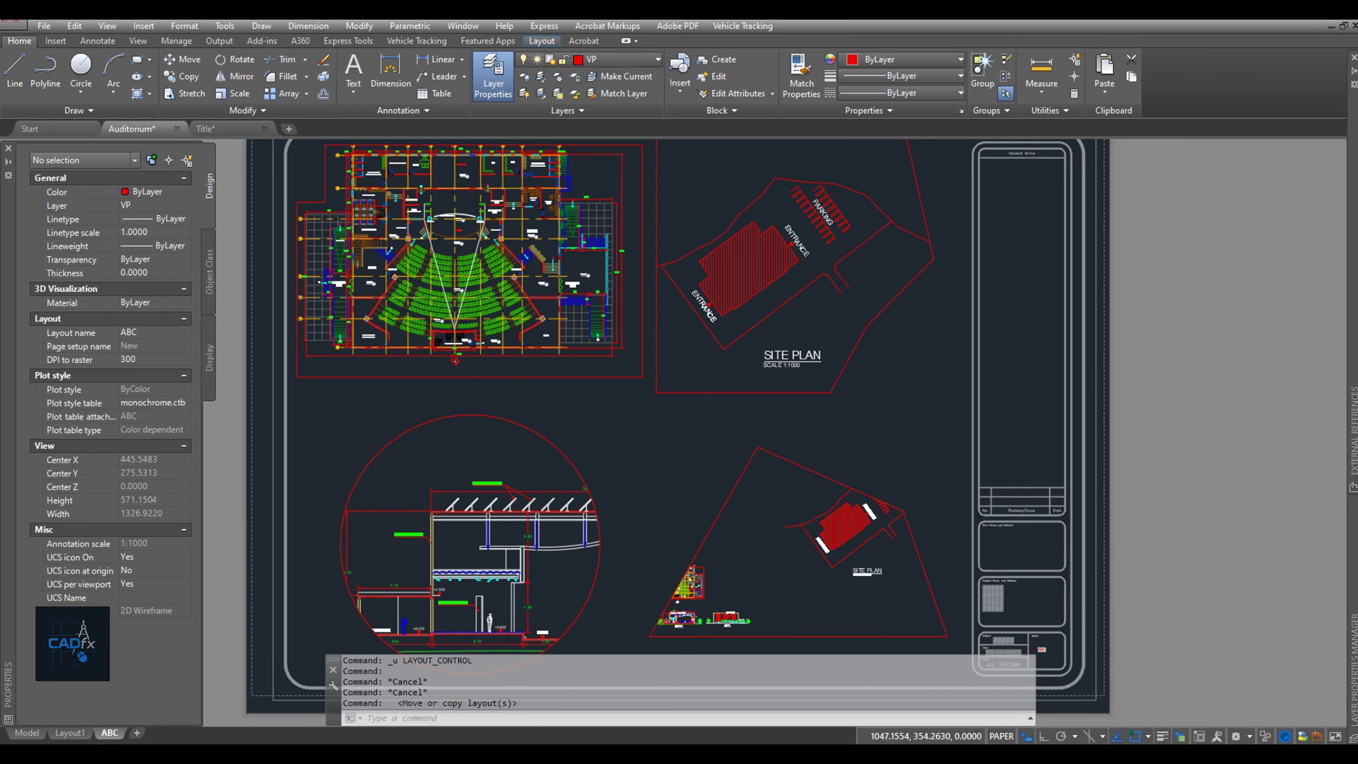
# Create a copy of the ABC layout at the end of the layout list
pyautogui.moveTo(888, 427); pyautogui.dragTo(901, 389, button='middle')
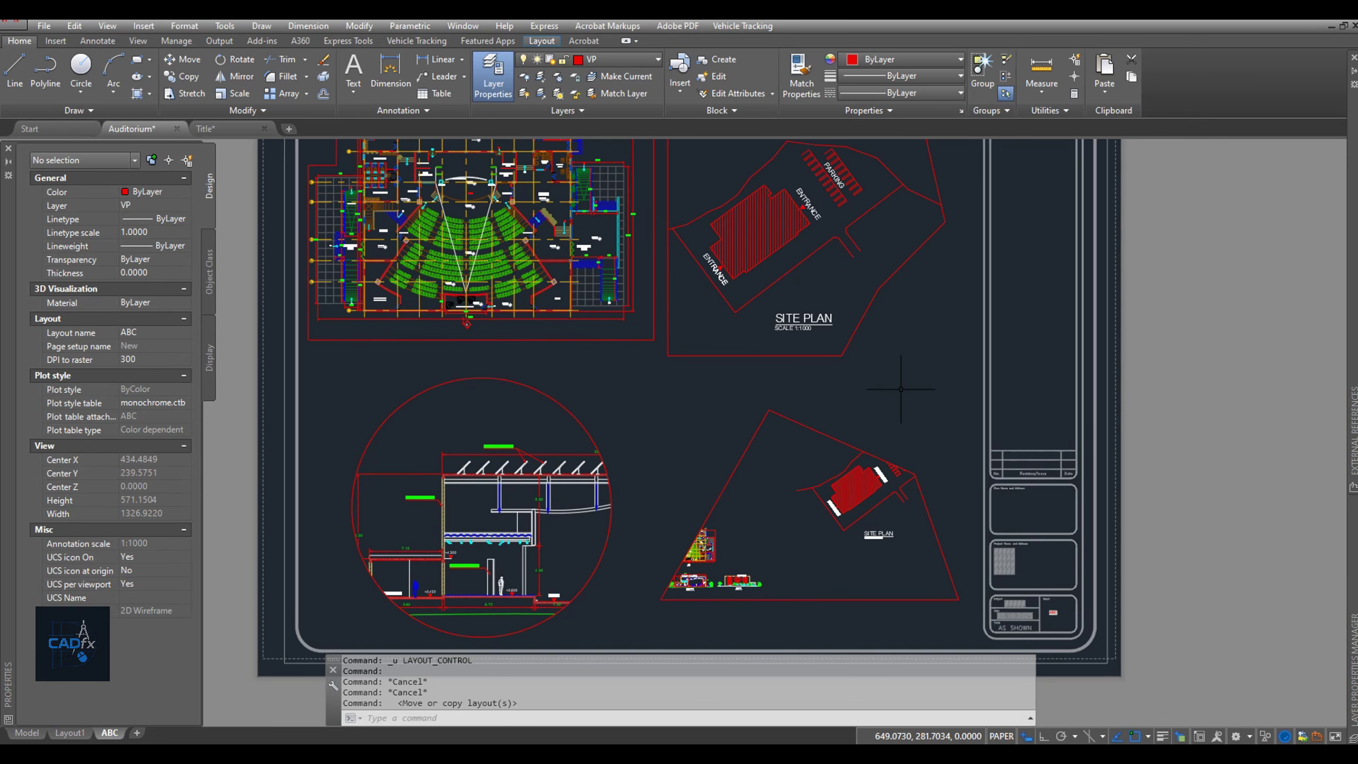
pyautogui.rightClick(111, 736)
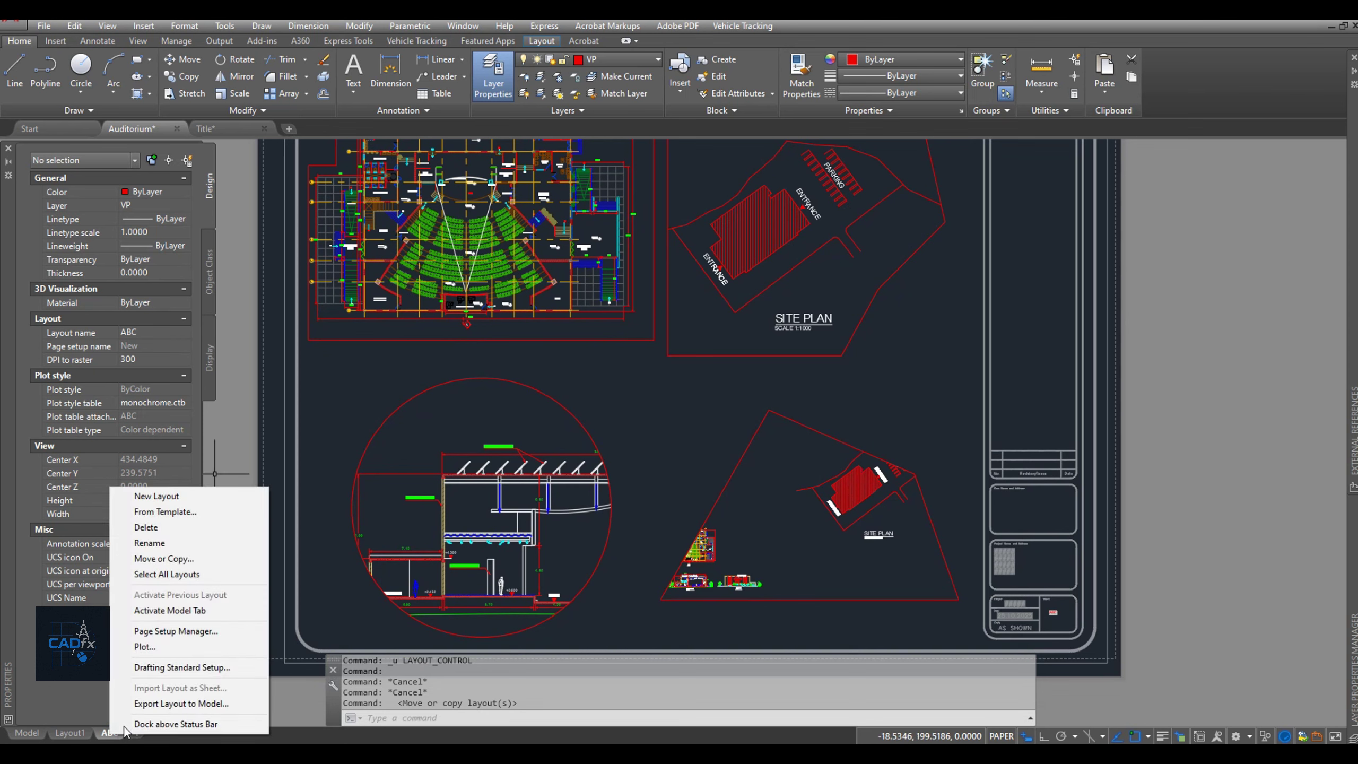
pyautogui.click(191, 559)
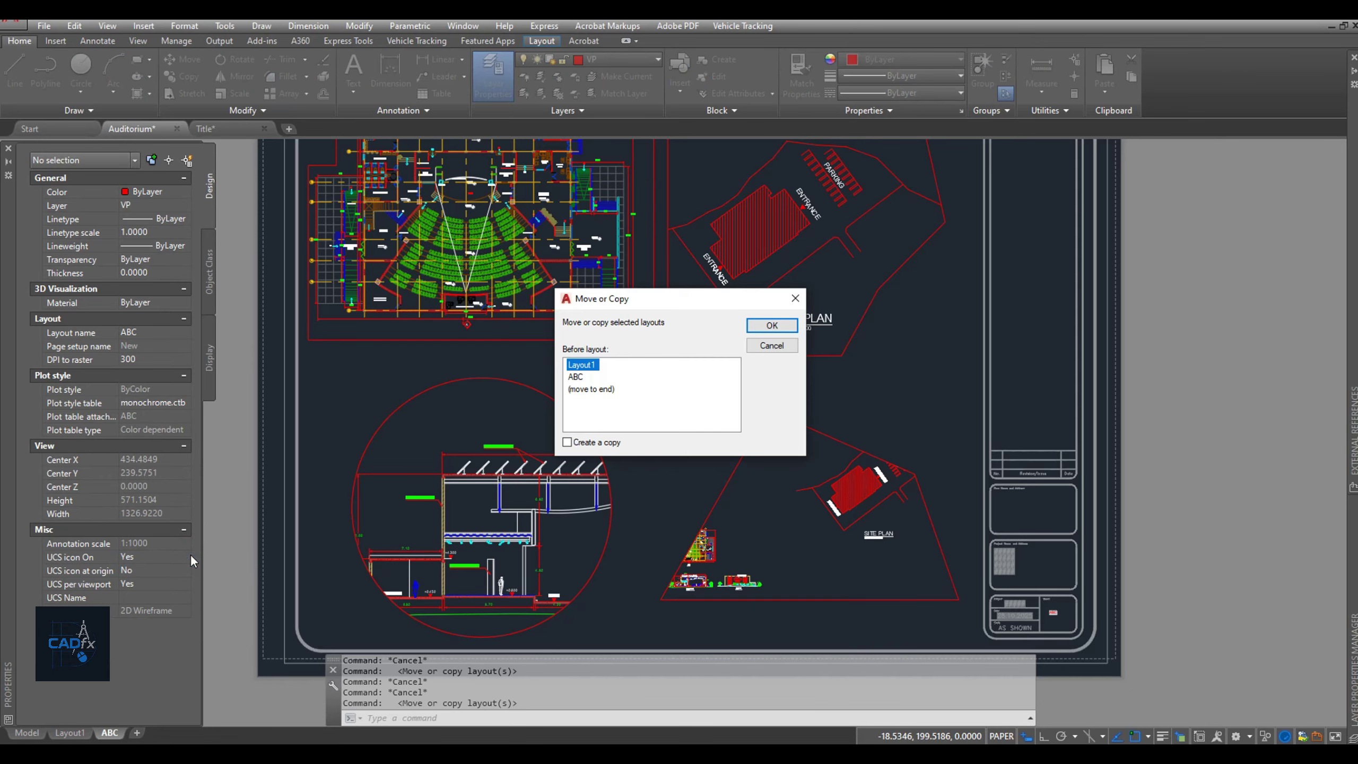
pyautogui.click(579, 391)
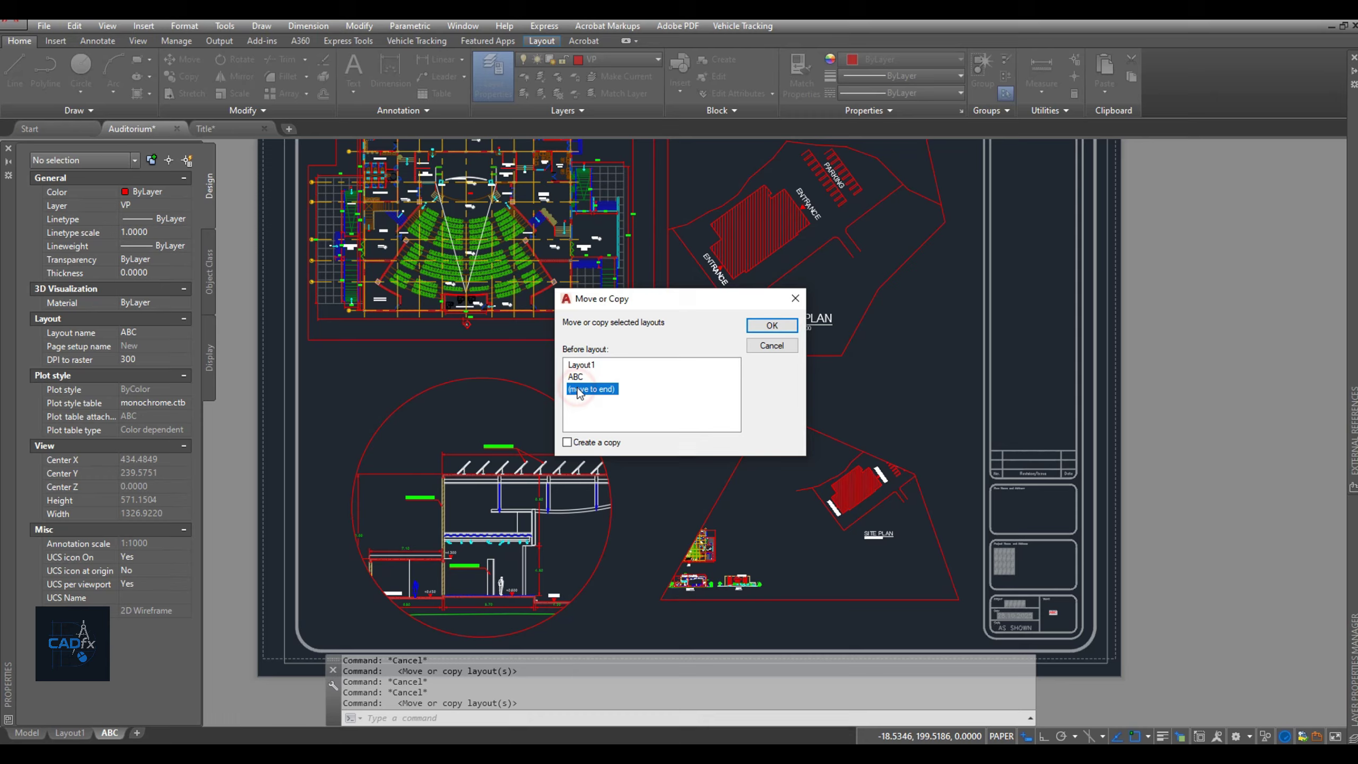
pyautogui.click(567, 443)
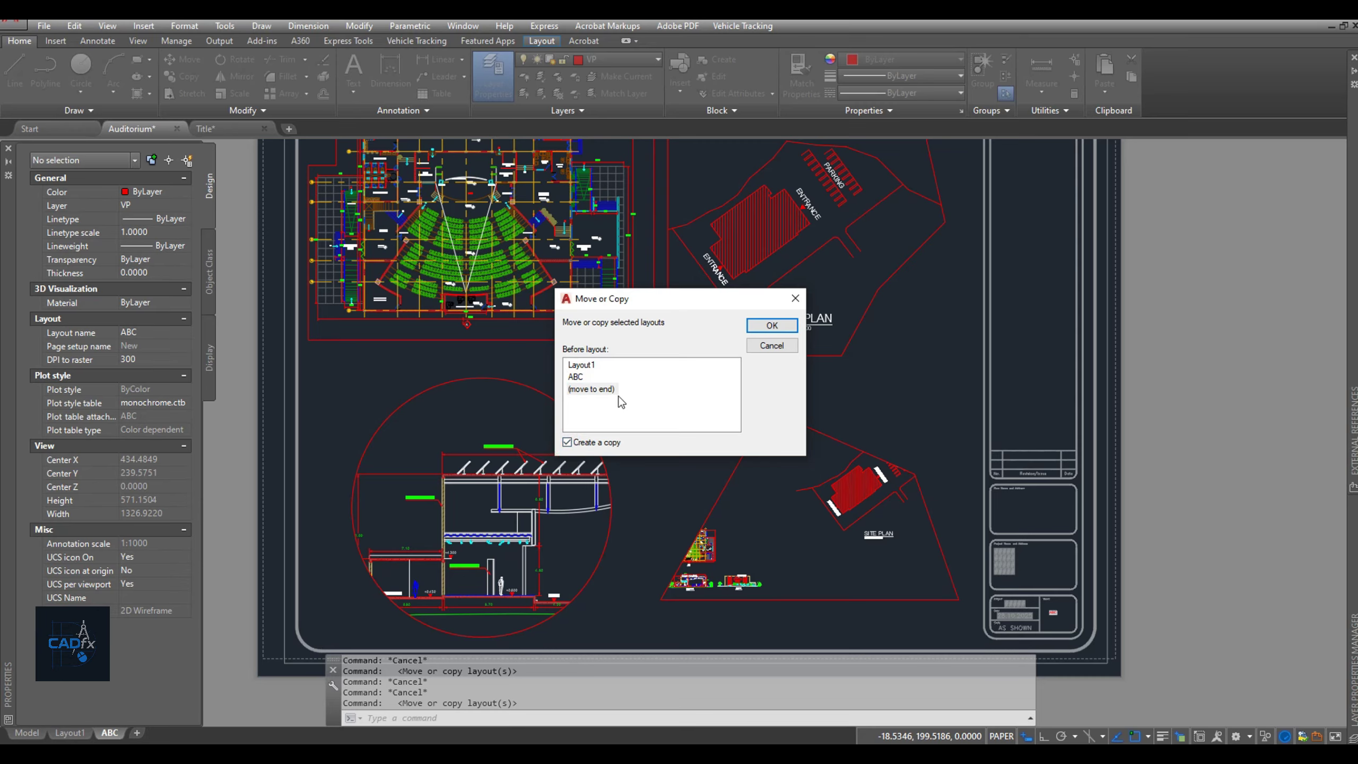
pyautogui.click(772, 326)
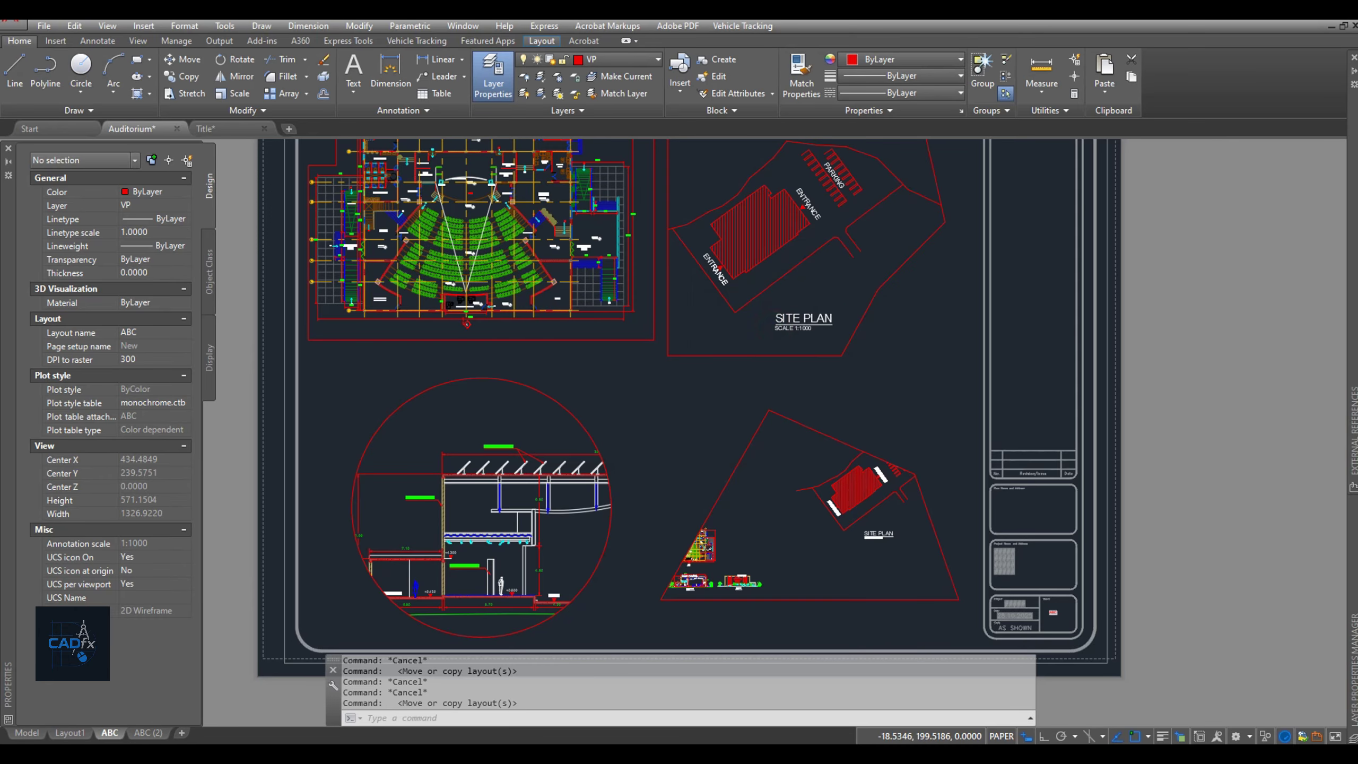
pyautogui.click(145, 734)
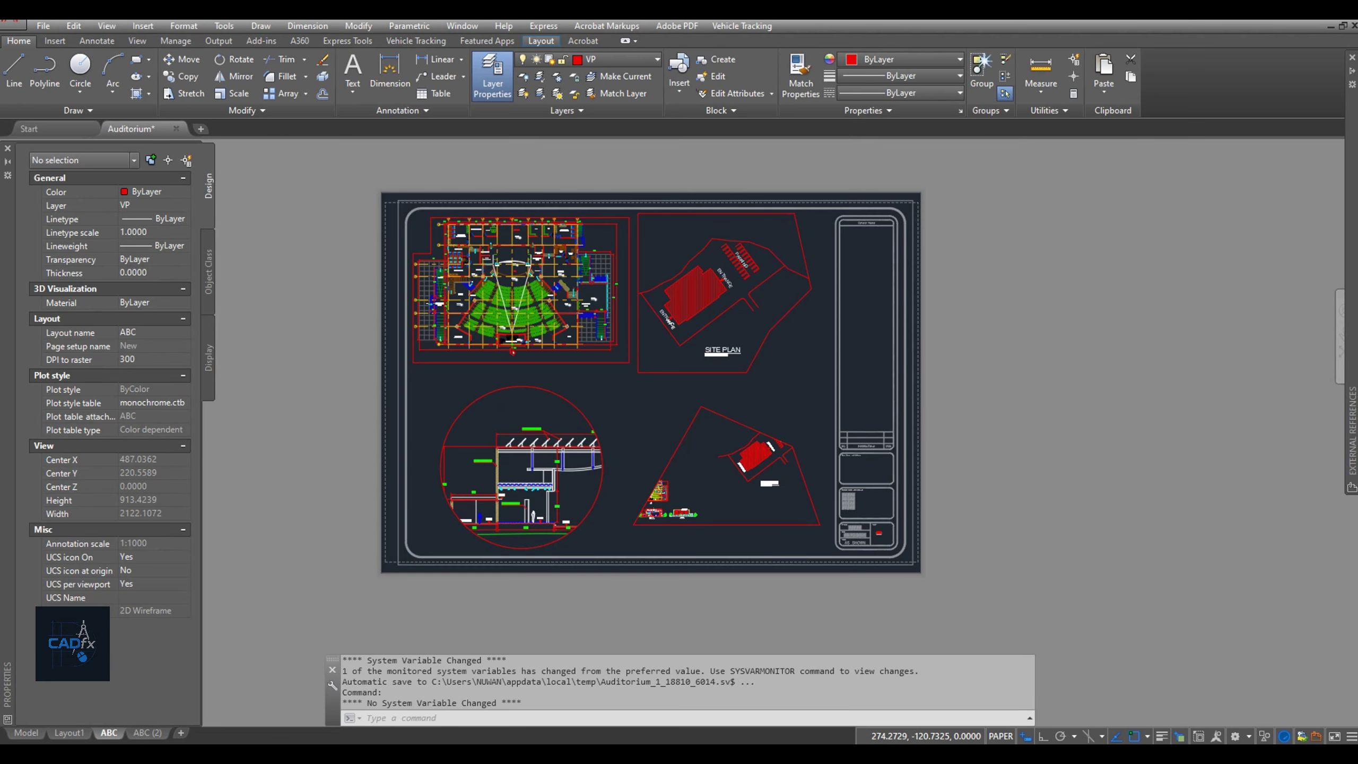
# Move the ABC layout to the end of the layout list, after ABC (2)
pyautogui.moveTo(921, 432); pyautogui.dragTo(933, 395, button='middle')
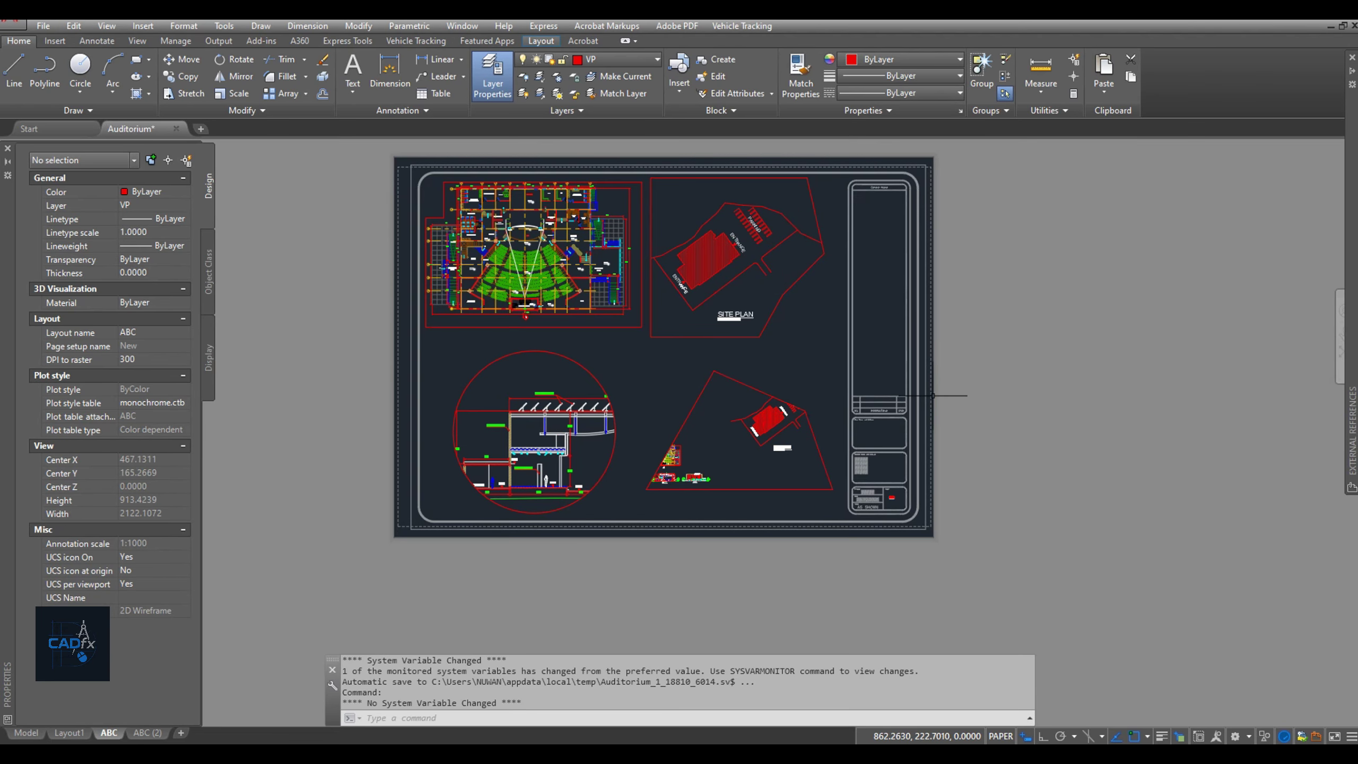
pyautogui.moveTo(108, 735)
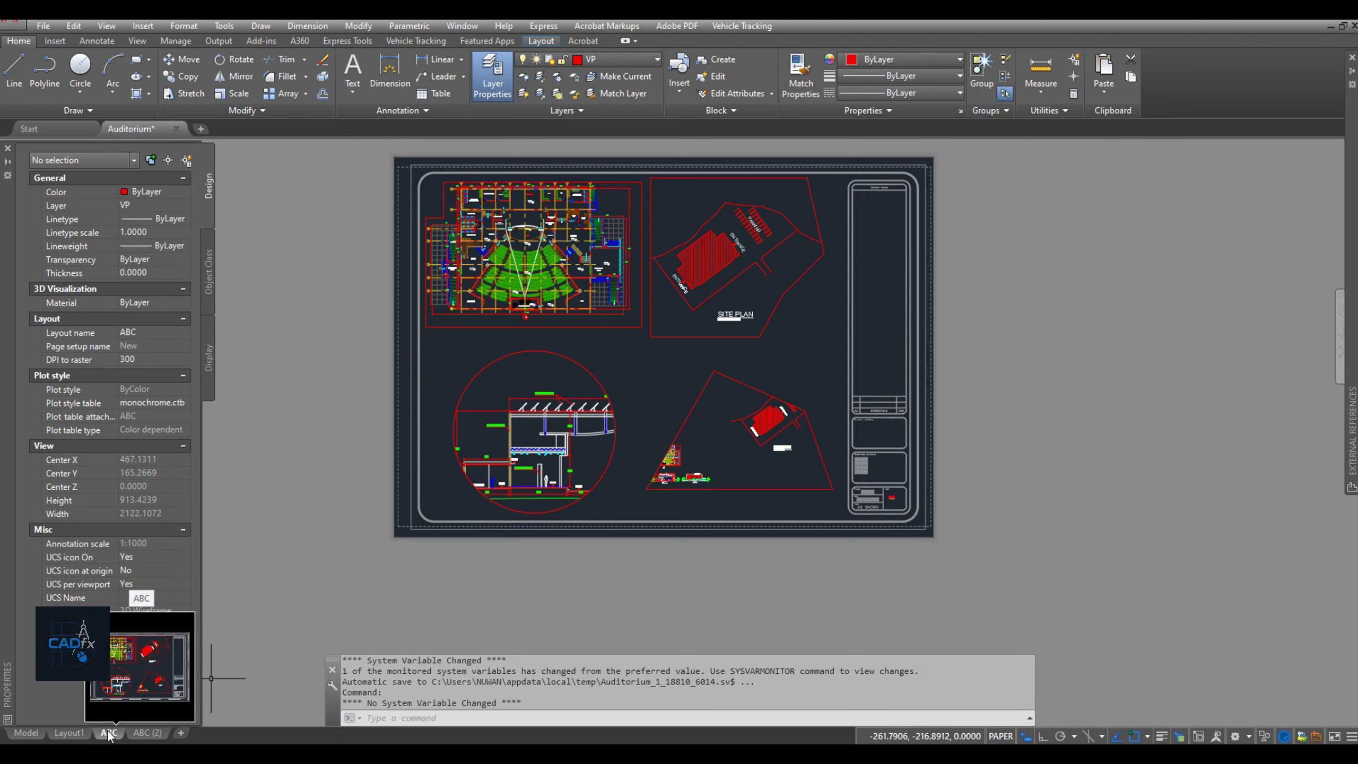
pyautogui.moveTo(126, 734); pyautogui.dragTo(165, 733)
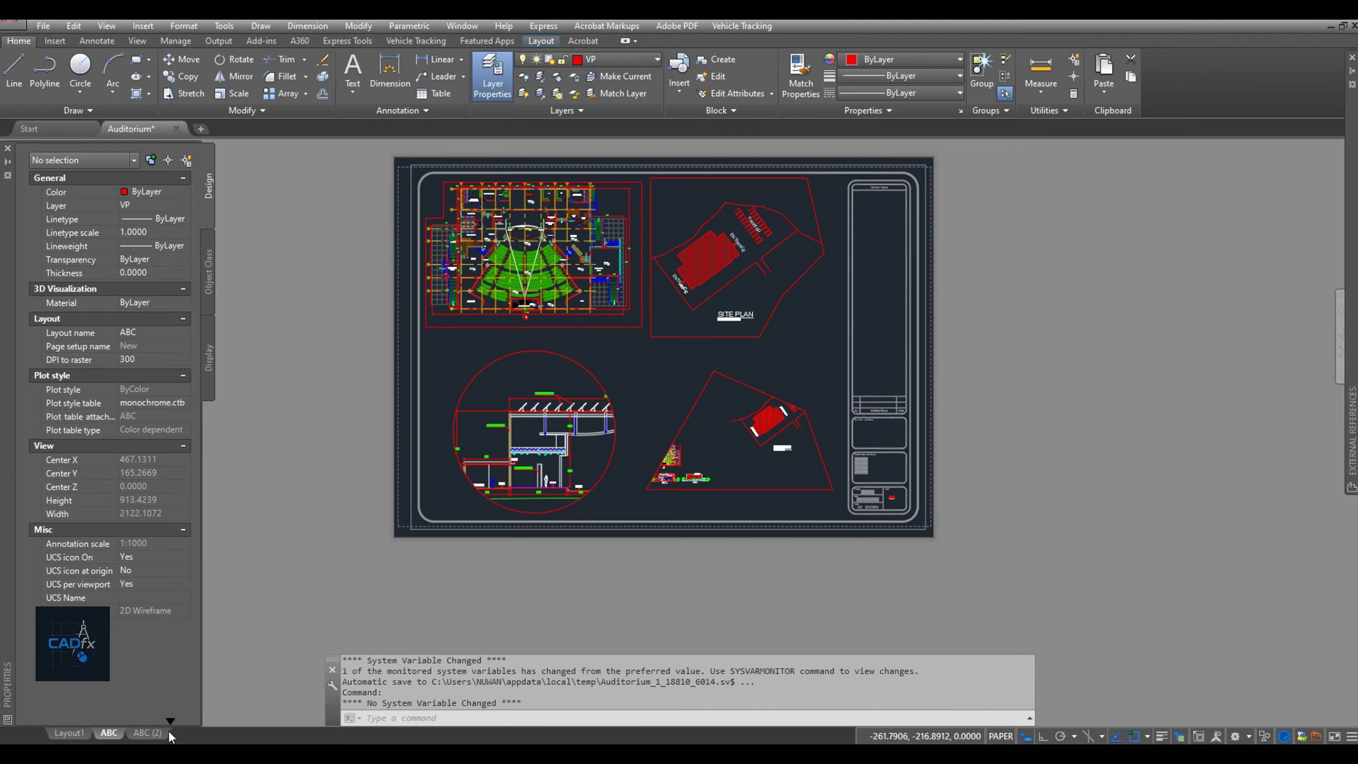
pyautogui.moveTo(170, 736); pyautogui.dragTo(171, 736)
# Duplicate the ABC layout after the last layout and open the new copy
pyautogui.moveTo(156, 738)
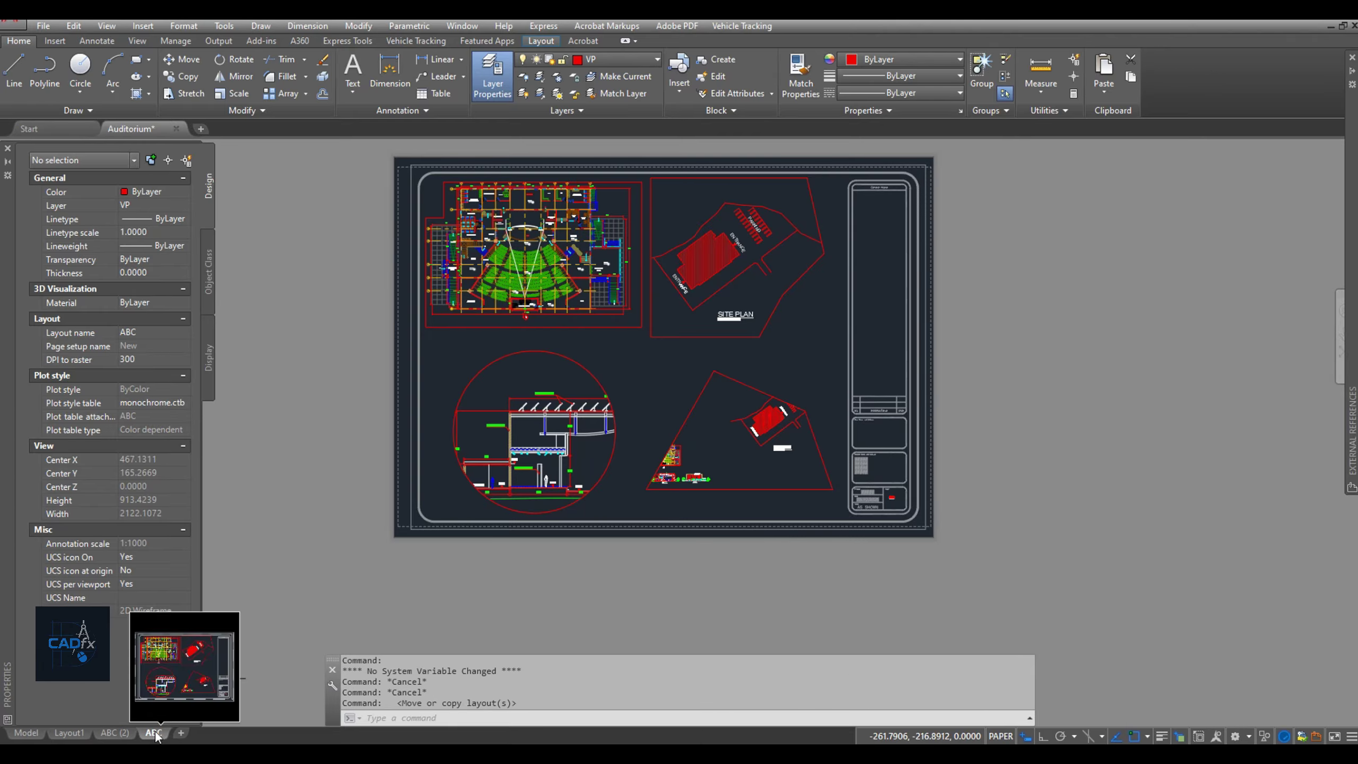
pyautogui.moveTo(157, 738); pyautogui.dragTo(169, 738)
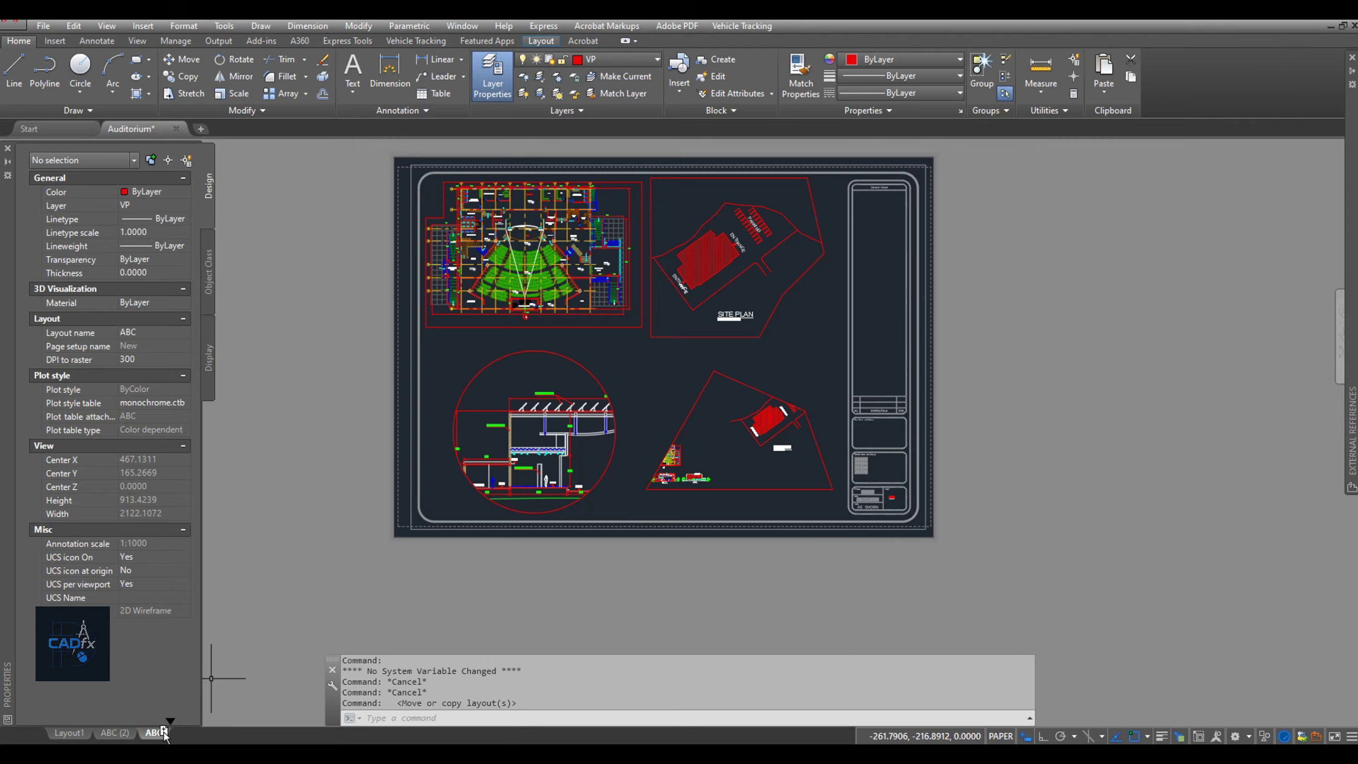
pyautogui.keyDown('ctrl'); pyautogui.moveTo(165, 732); pyautogui.dragTo(164, 736); pyautogui.keyUp('ctrl')
pyautogui.click(198, 734)
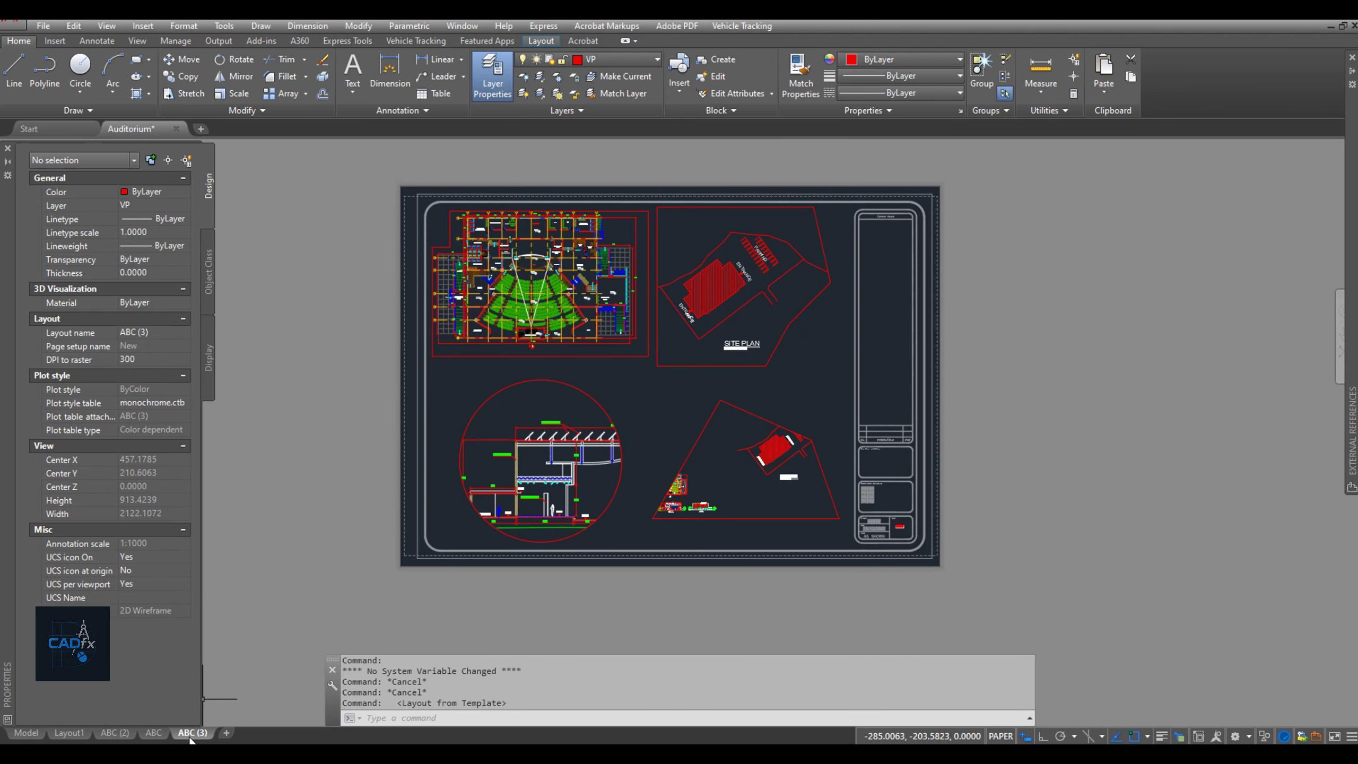
pyautogui.moveTo(191, 740)
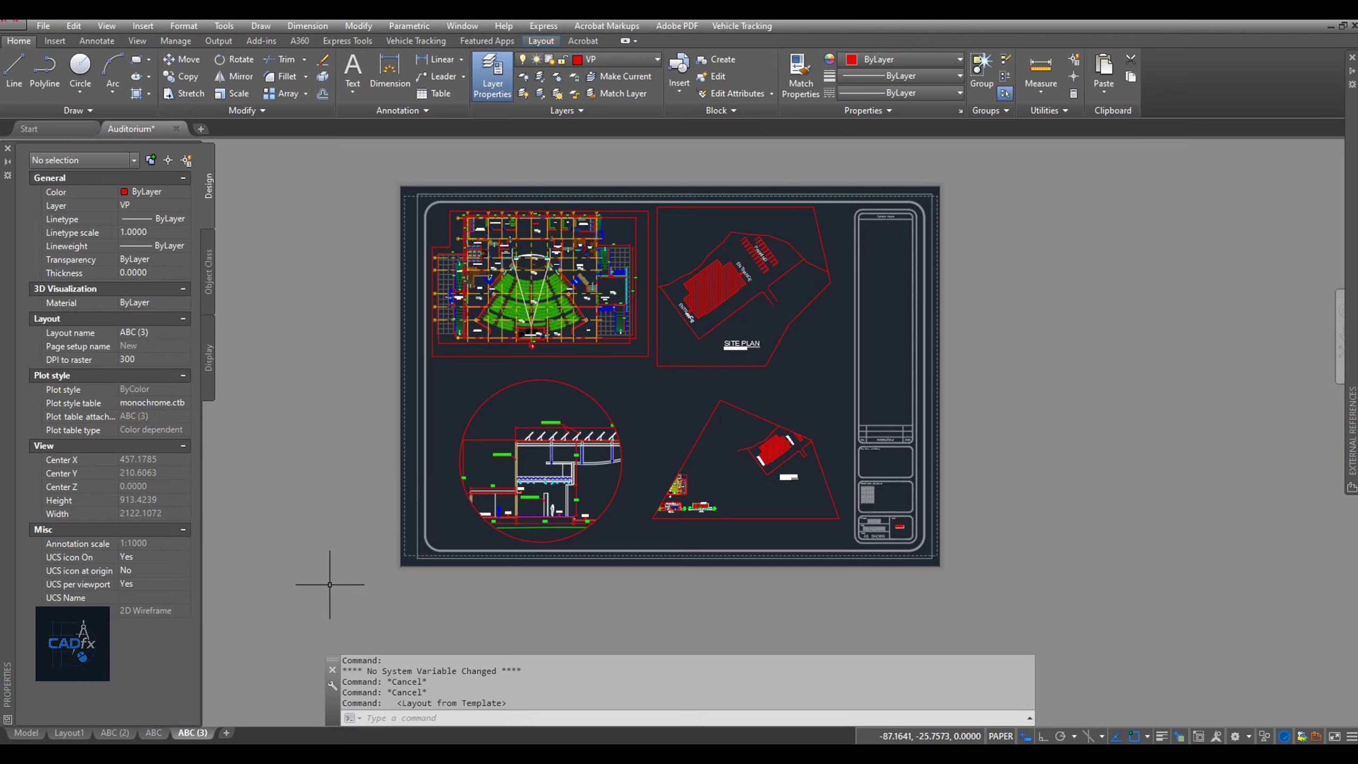
# Insert the PLAN&SEC layout using Auditorium.dwg as the template, and open the inserted layout
pyautogui.rightClick(205, 734)
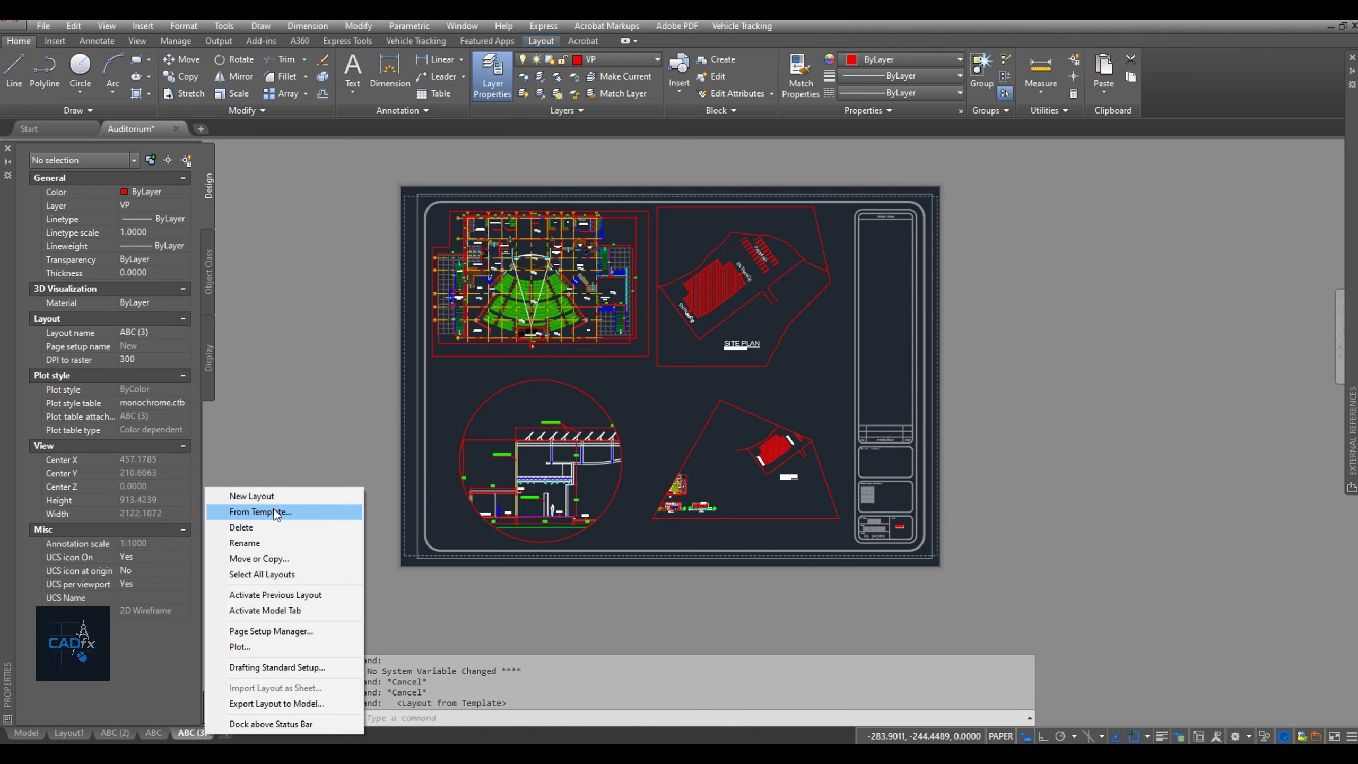
pyautogui.click(306, 514)
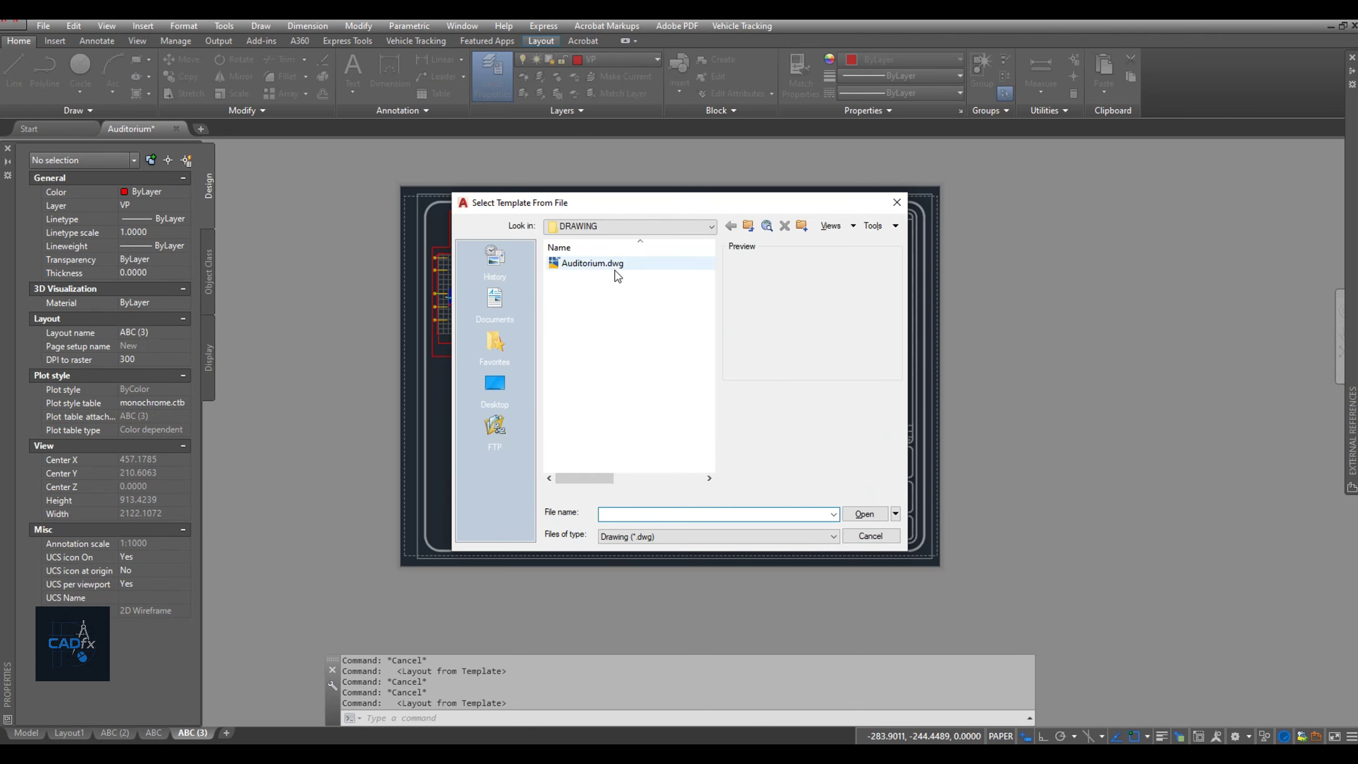
pyautogui.click(613, 265)
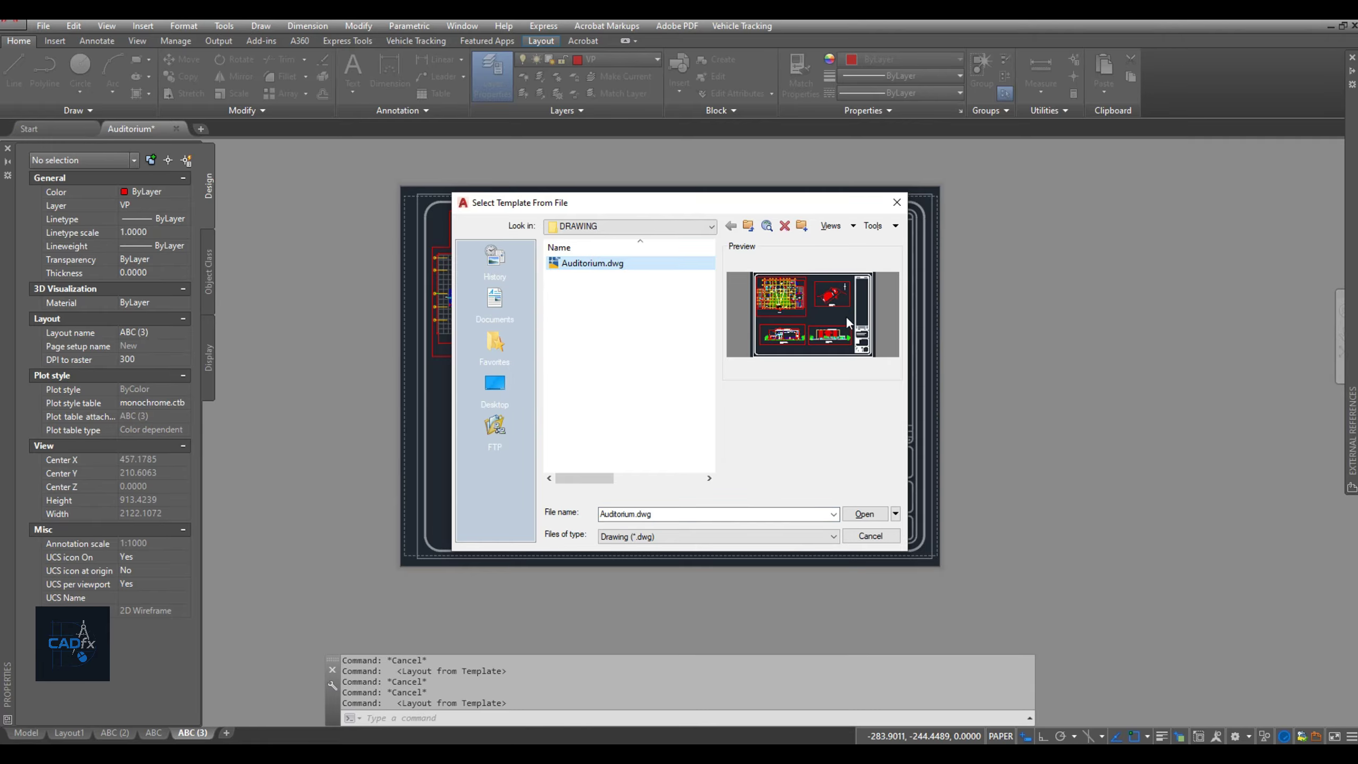
pyautogui.click(869, 515)
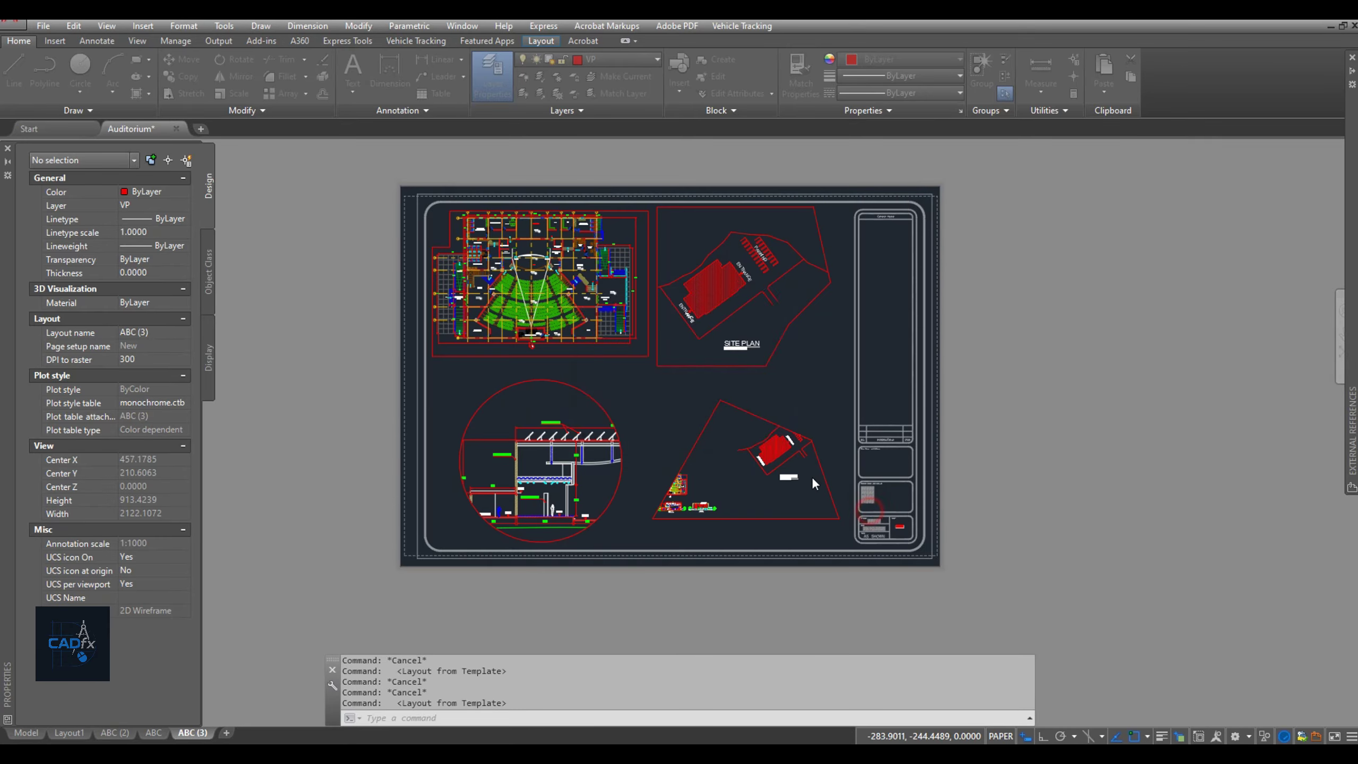
pyautogui.click(607, 377)
pyautogui.click(609, 346)
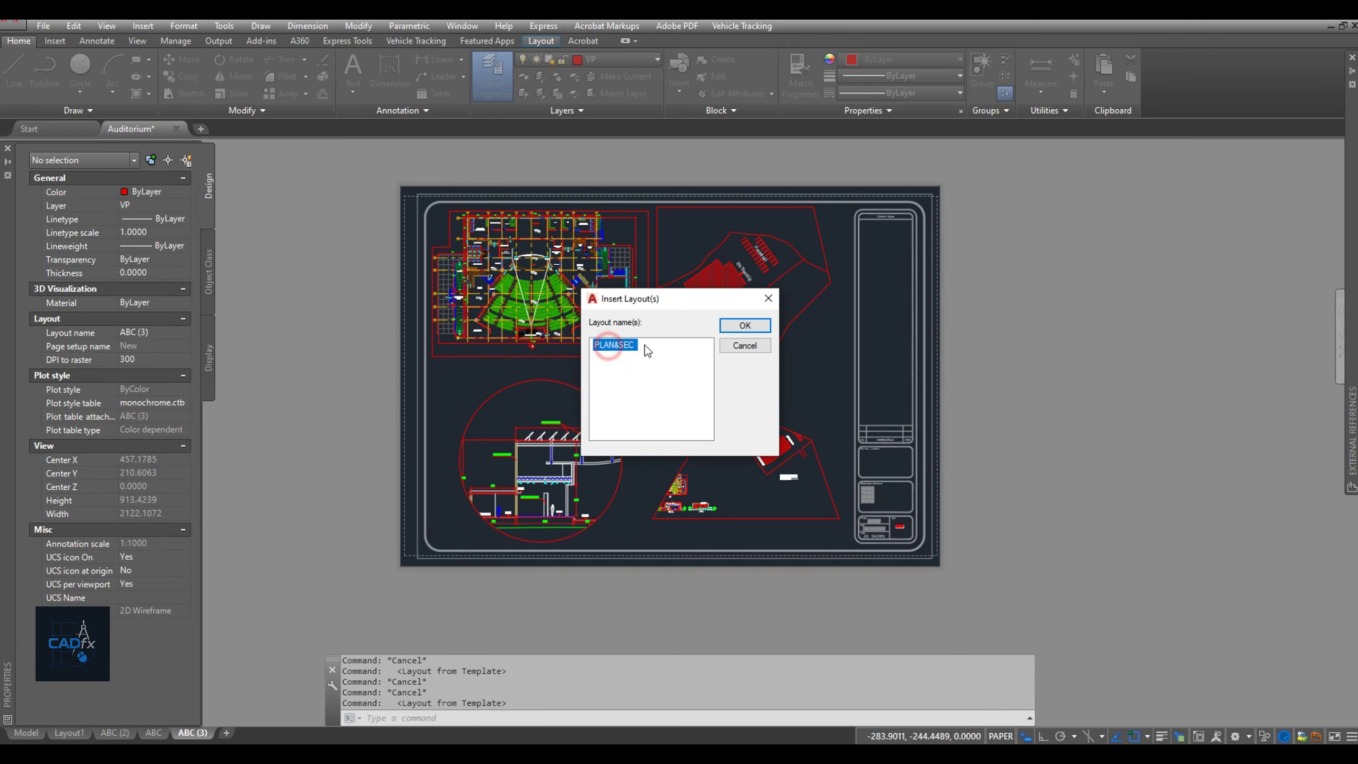
pyautogui.click(744, 326)
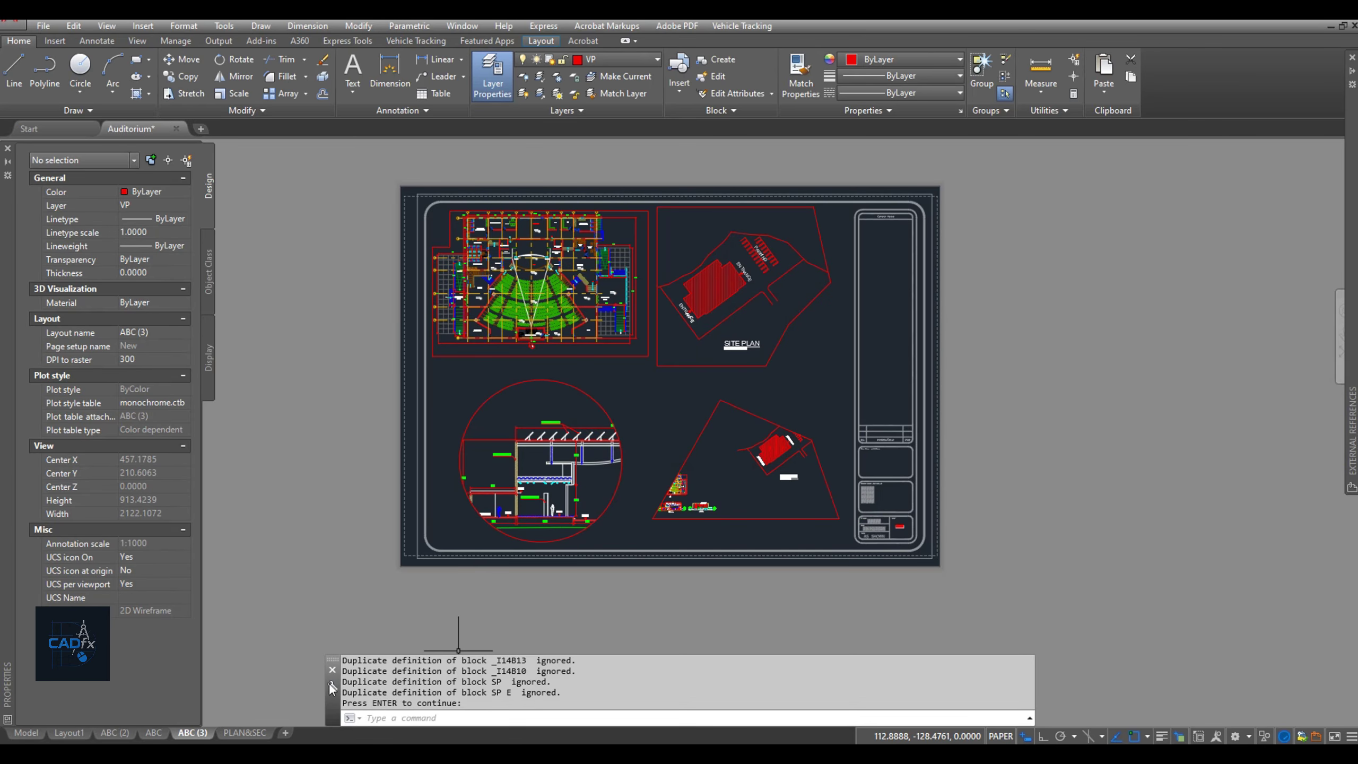
pyautogui.click(257, 731)
pyautogui.moveTo(783, 440); pyautogui.dragTo(974, 380, button='middle')
pyautogui.scroll(-4, 771, 420)
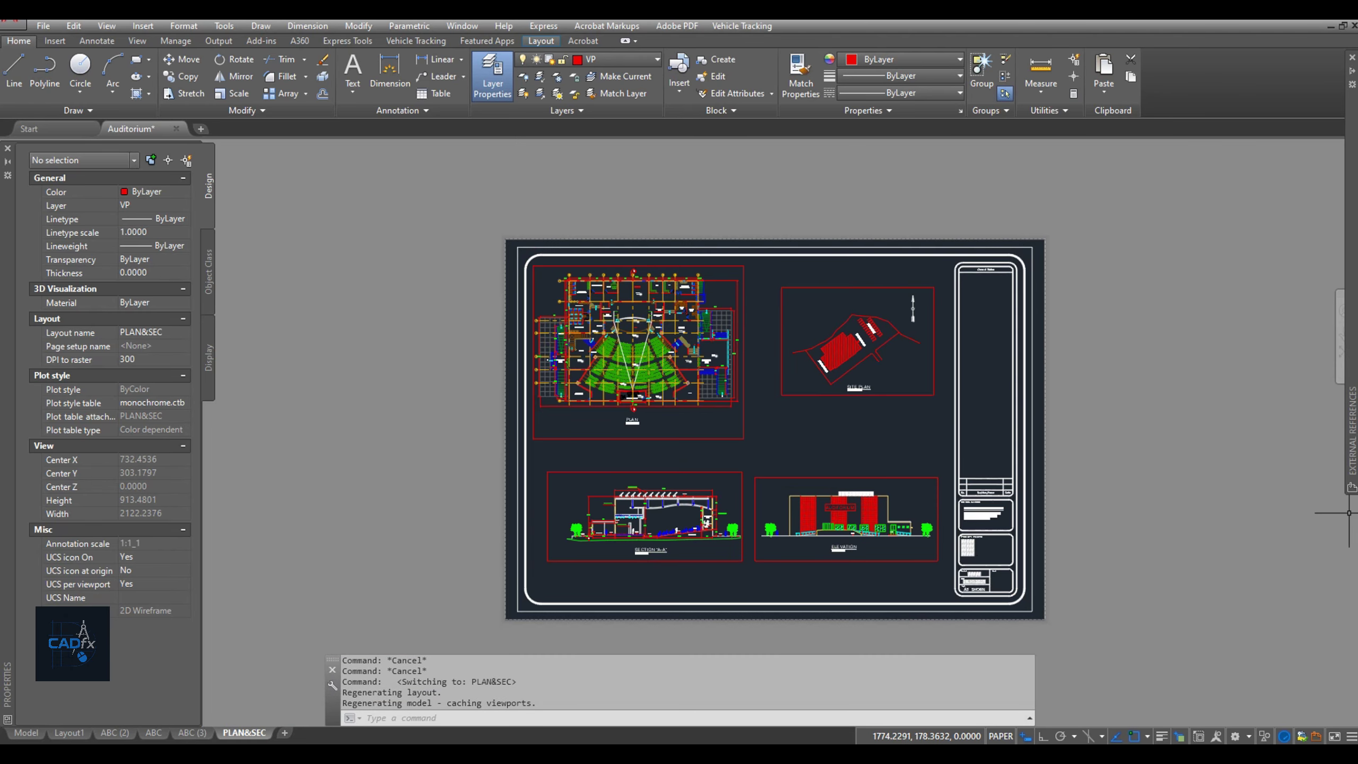
# Save the drawing and open the plot settings for the PLAN&SEC layout
pyautogui.hotkey('ctrl', 's')
pyautogui.hotkey('ctrl', 'p')
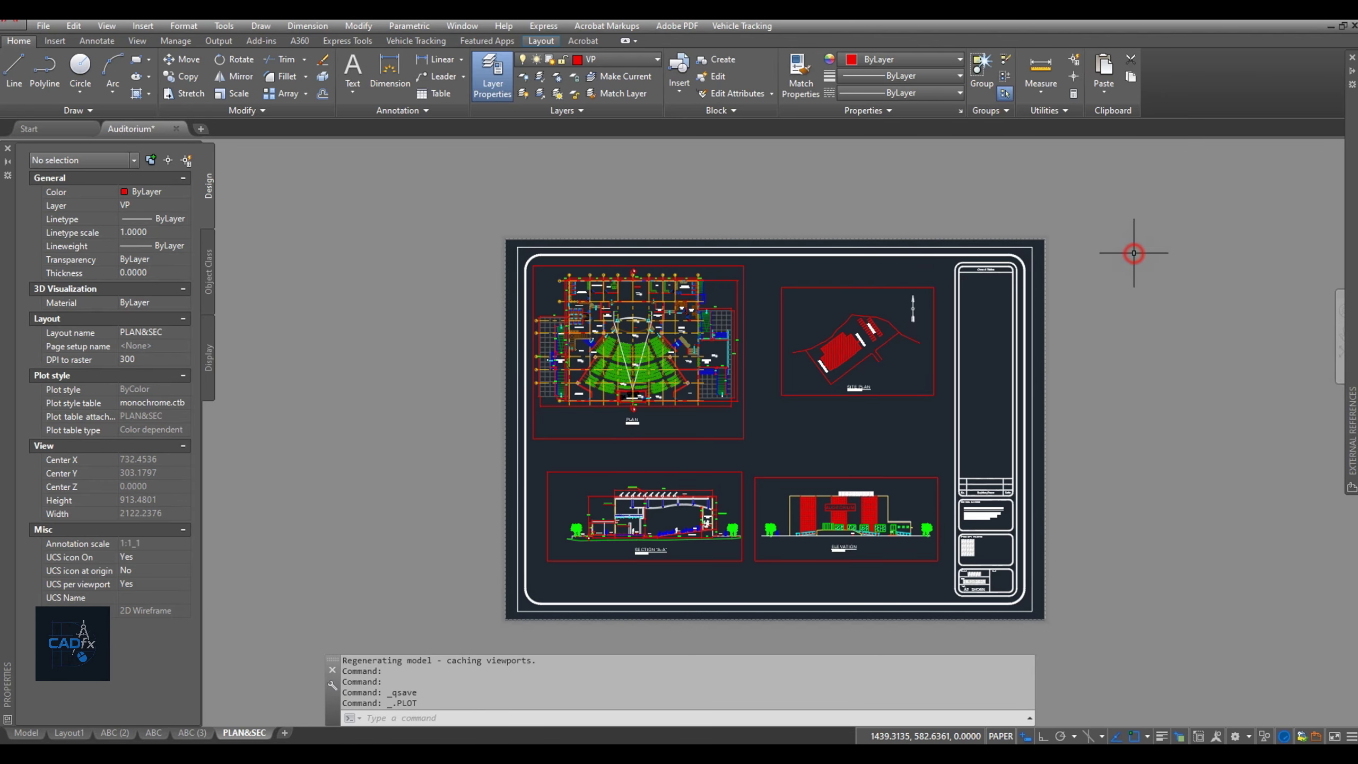
pyautogui.rightClick(266, 734)
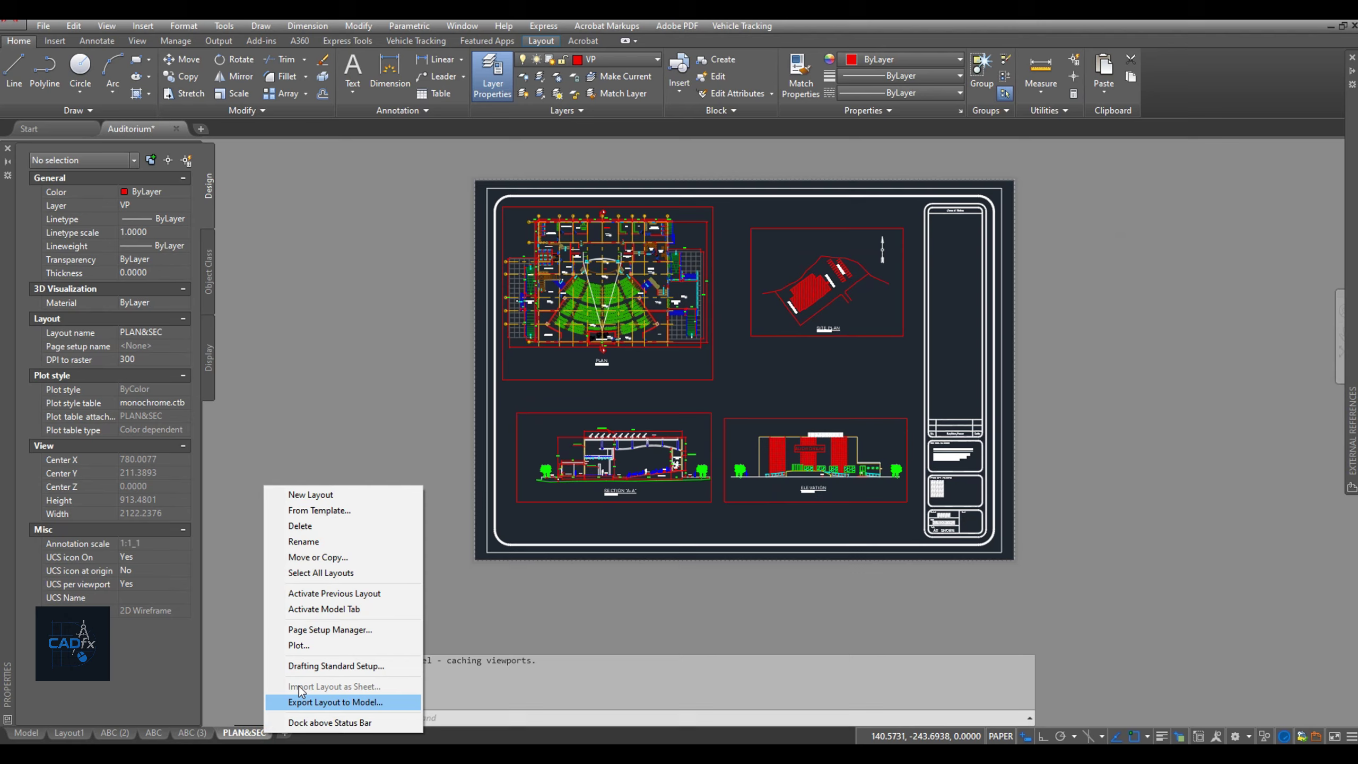
pyautogui.click(313, 645)
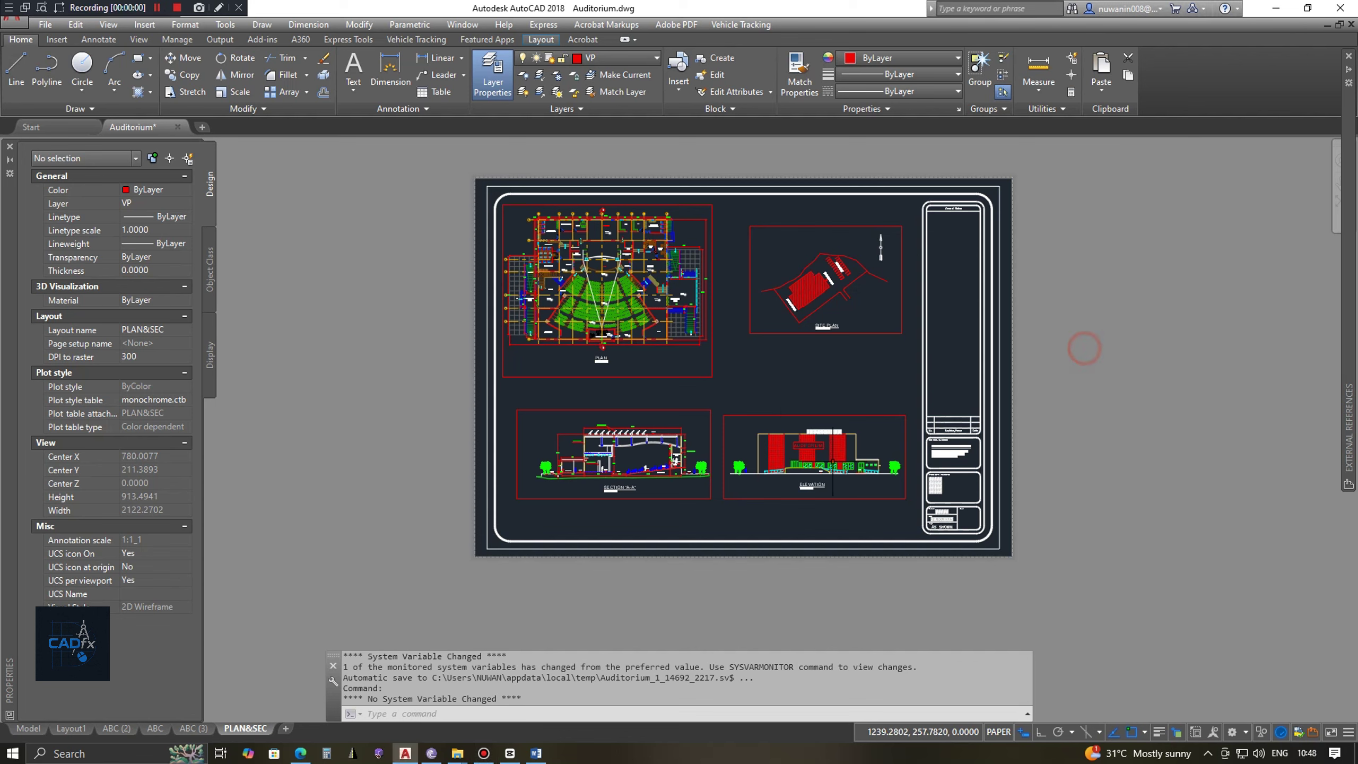
# Export the PLAN&SEC layout to model space as Auditorium_PLAN&SEC.dwg on the Desktop
pyautogui.rightClick(254, 730)
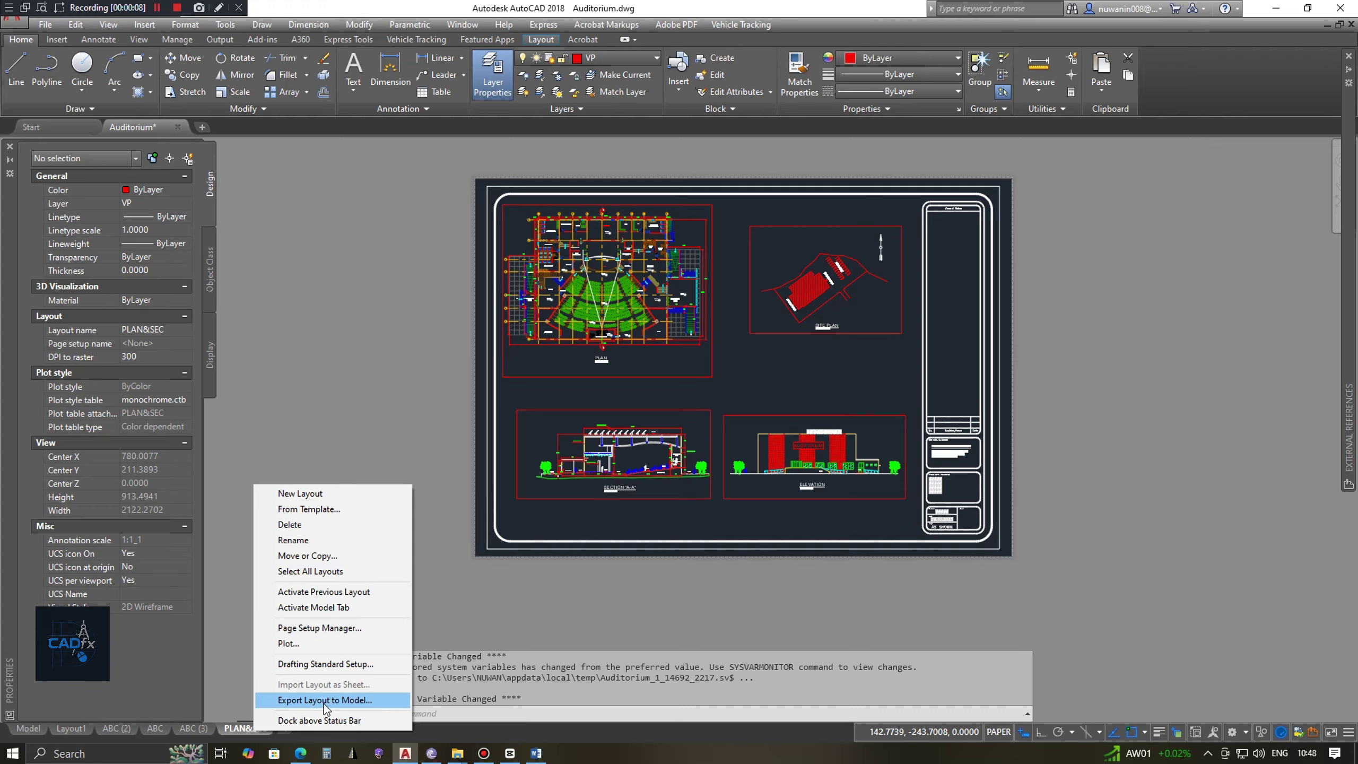
pyautogui.click(397, 702)
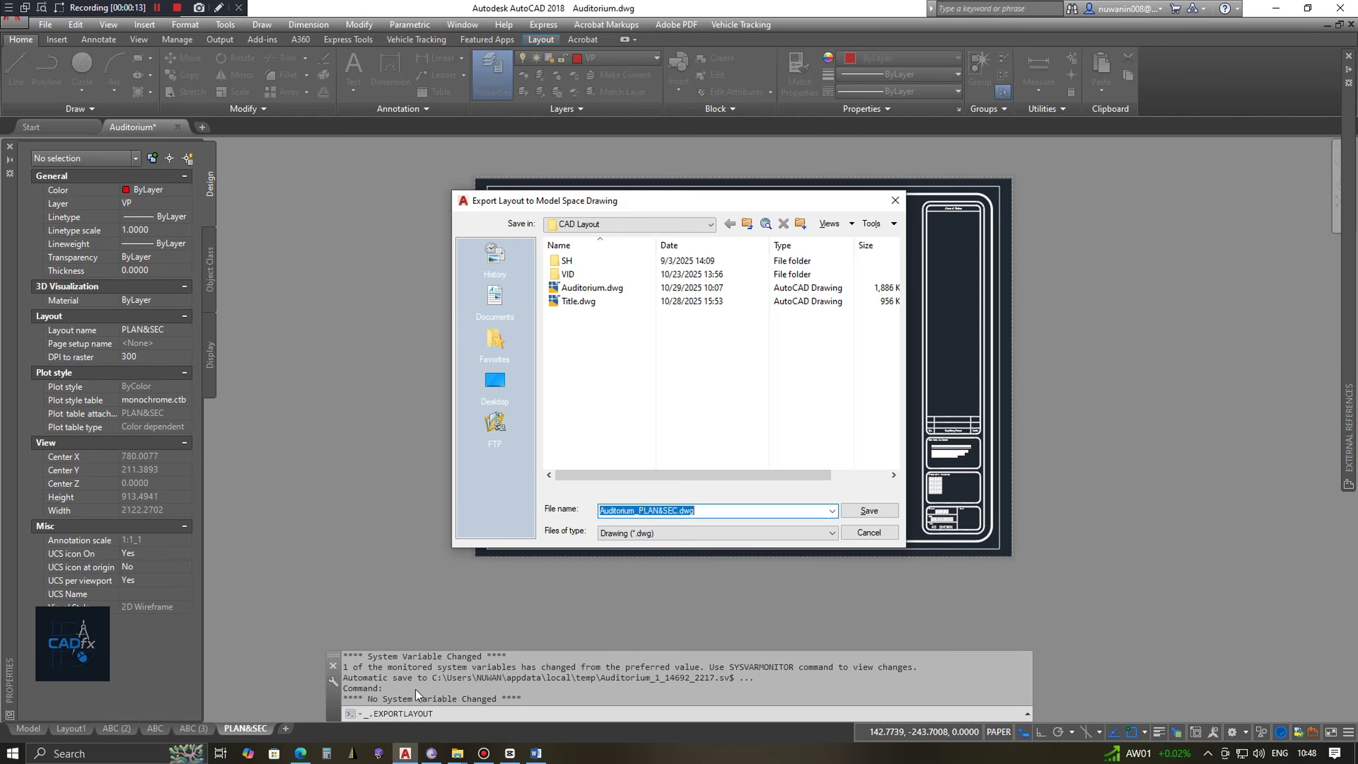
pyautogui.click(494, 381)
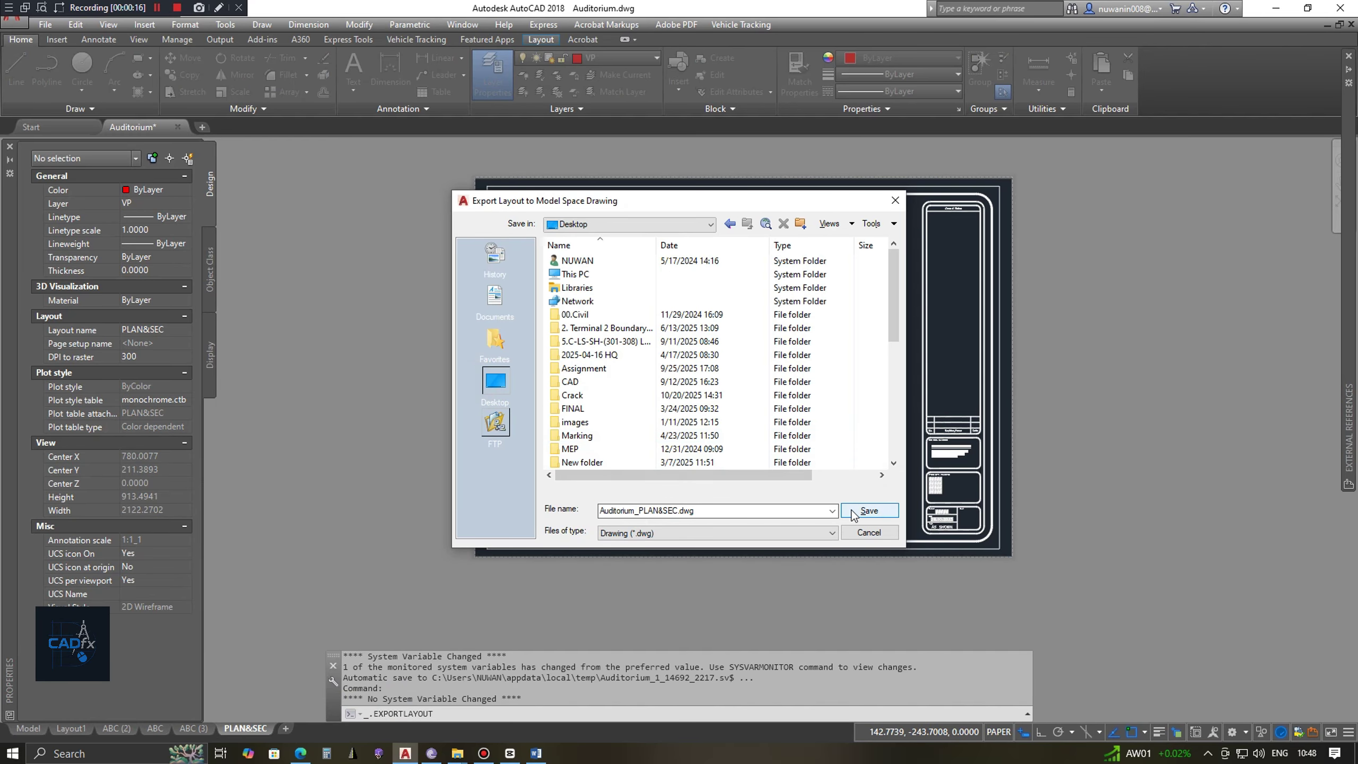
pyautogui.click(867, 511)
pyautogui.click(660, 410)
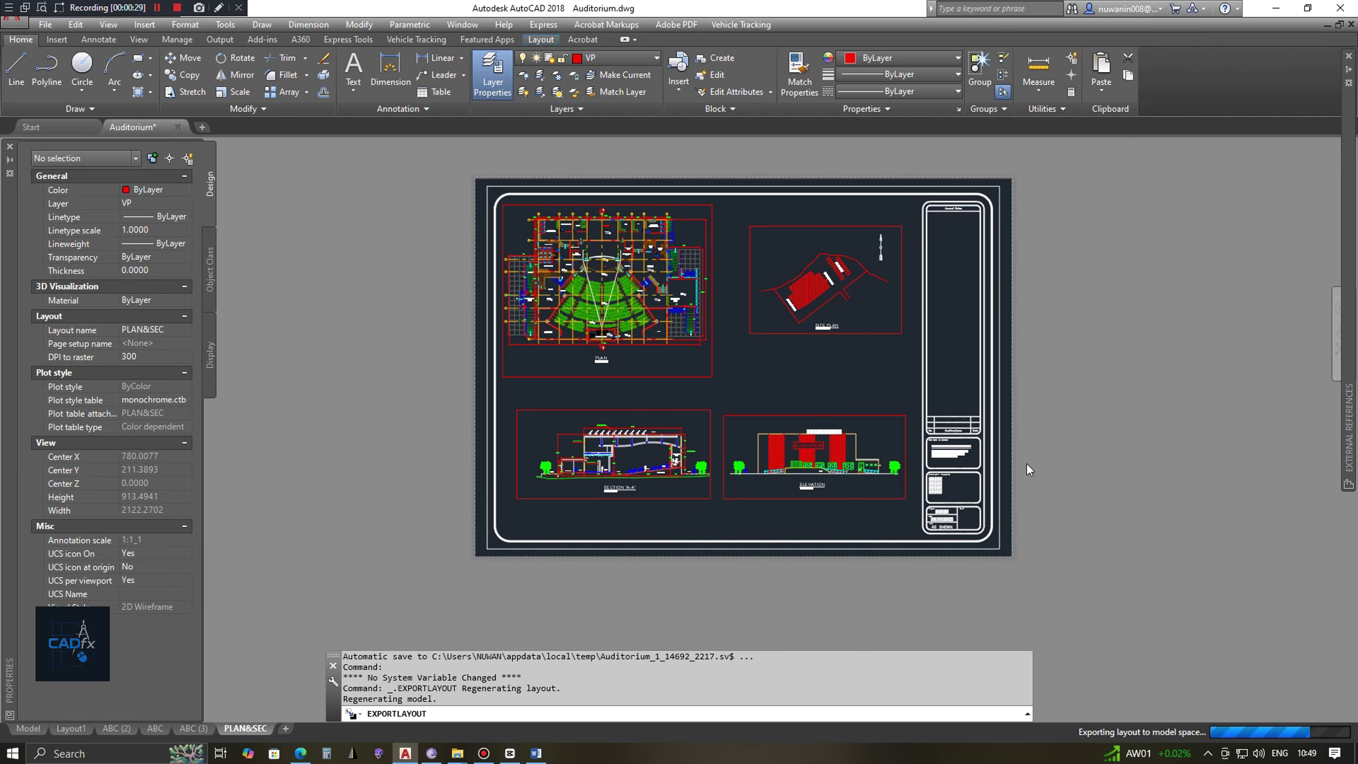
pyautogui.click(697, 390)
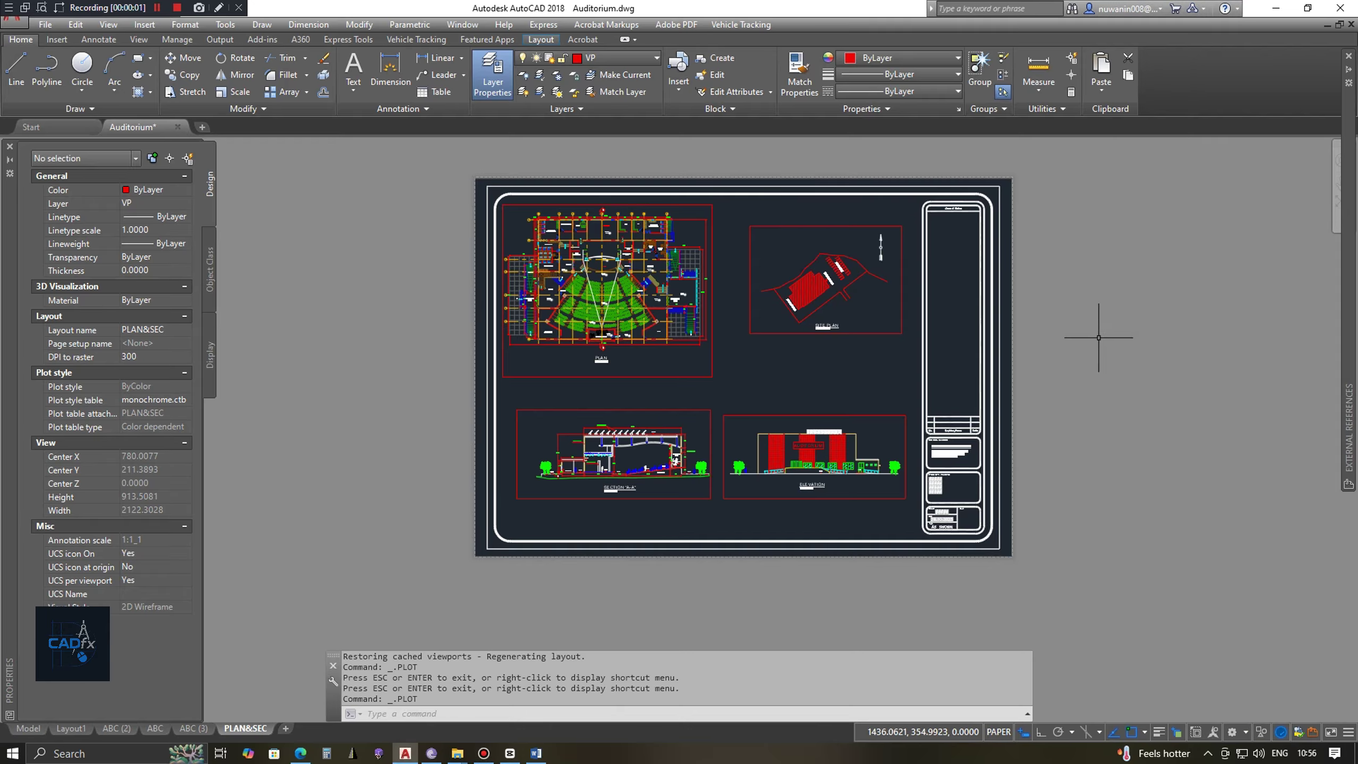
# Preview the PLAN&SEC plot and output it with DWG To PDF.pc3 to the Desktop as Auditorium-PLAN&SEC.pdf
pyautogui.rightClick(253, 729)
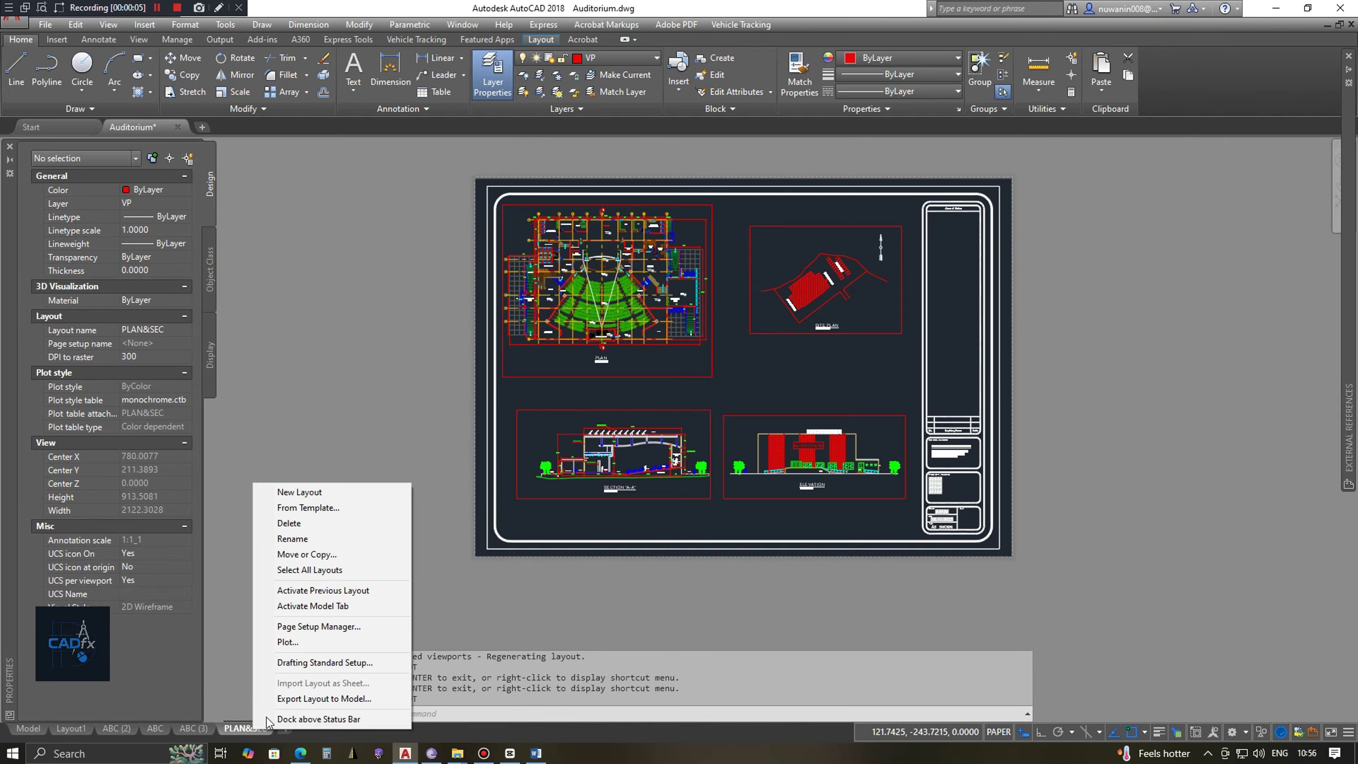
pyautogui.click(293, 640)
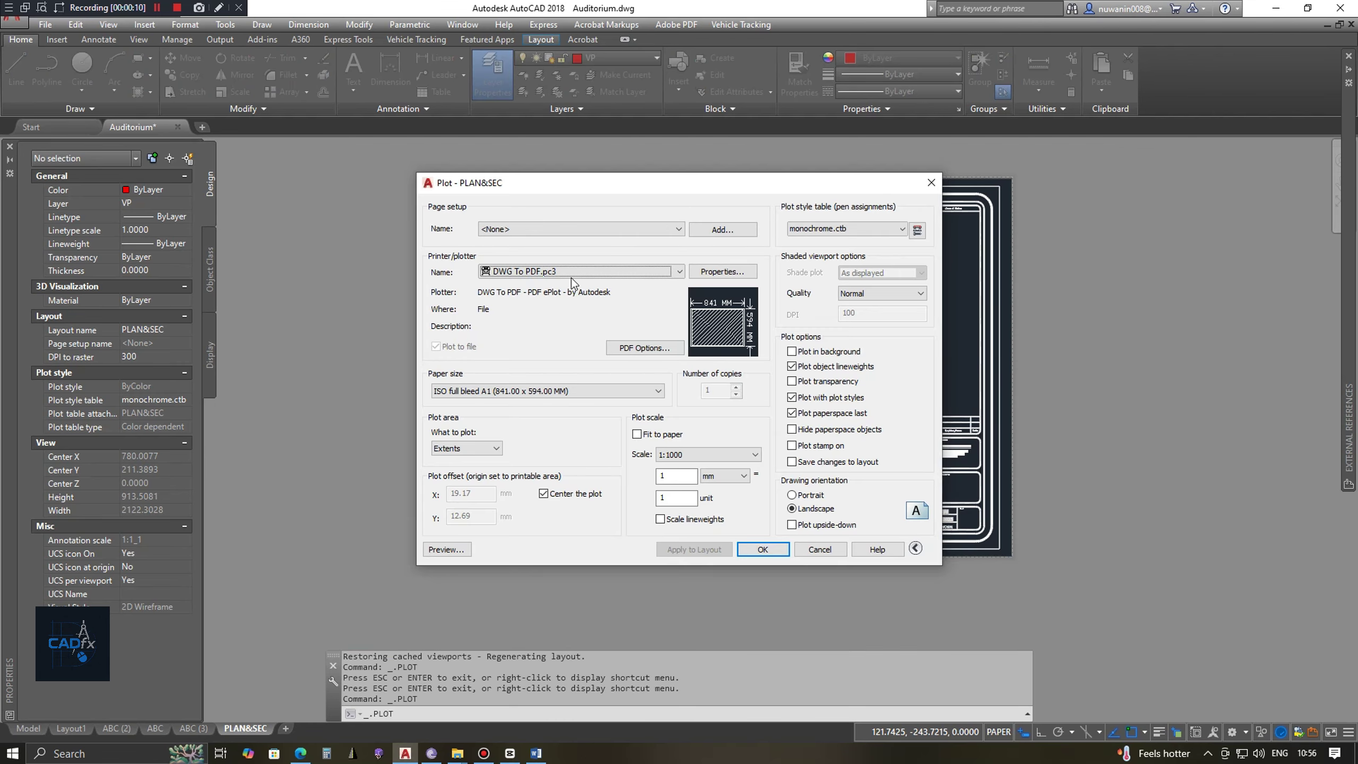
pyautogui.click(447, 550)
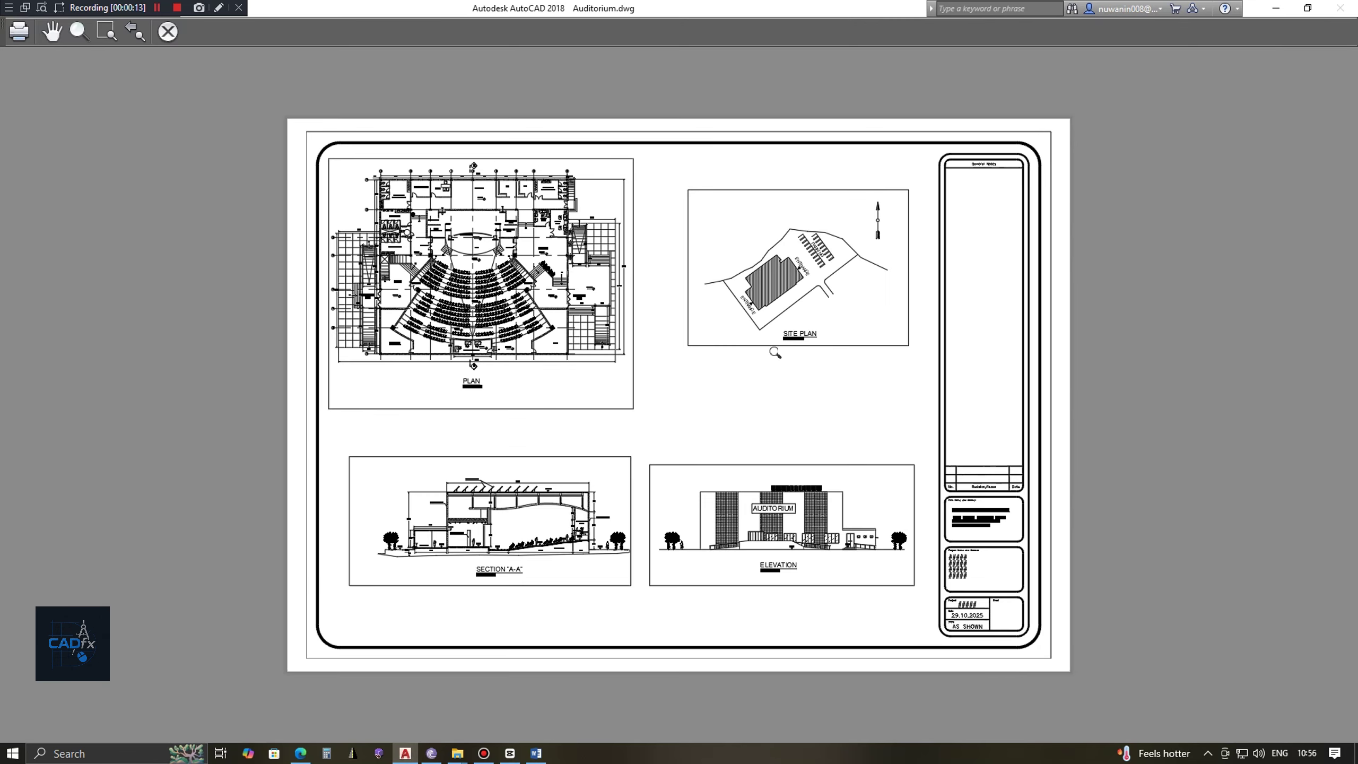
pyautogui.press('Escape')
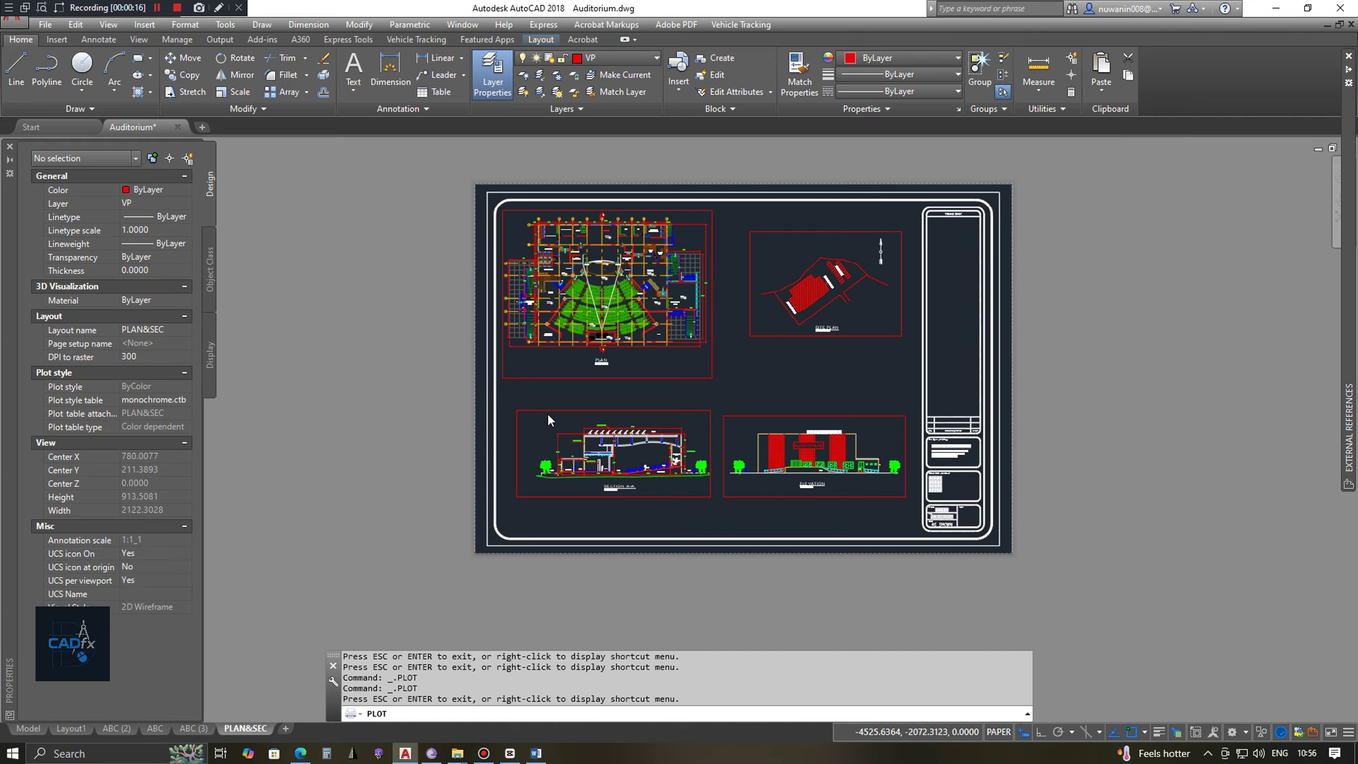
pyautogui.click(749, 553)
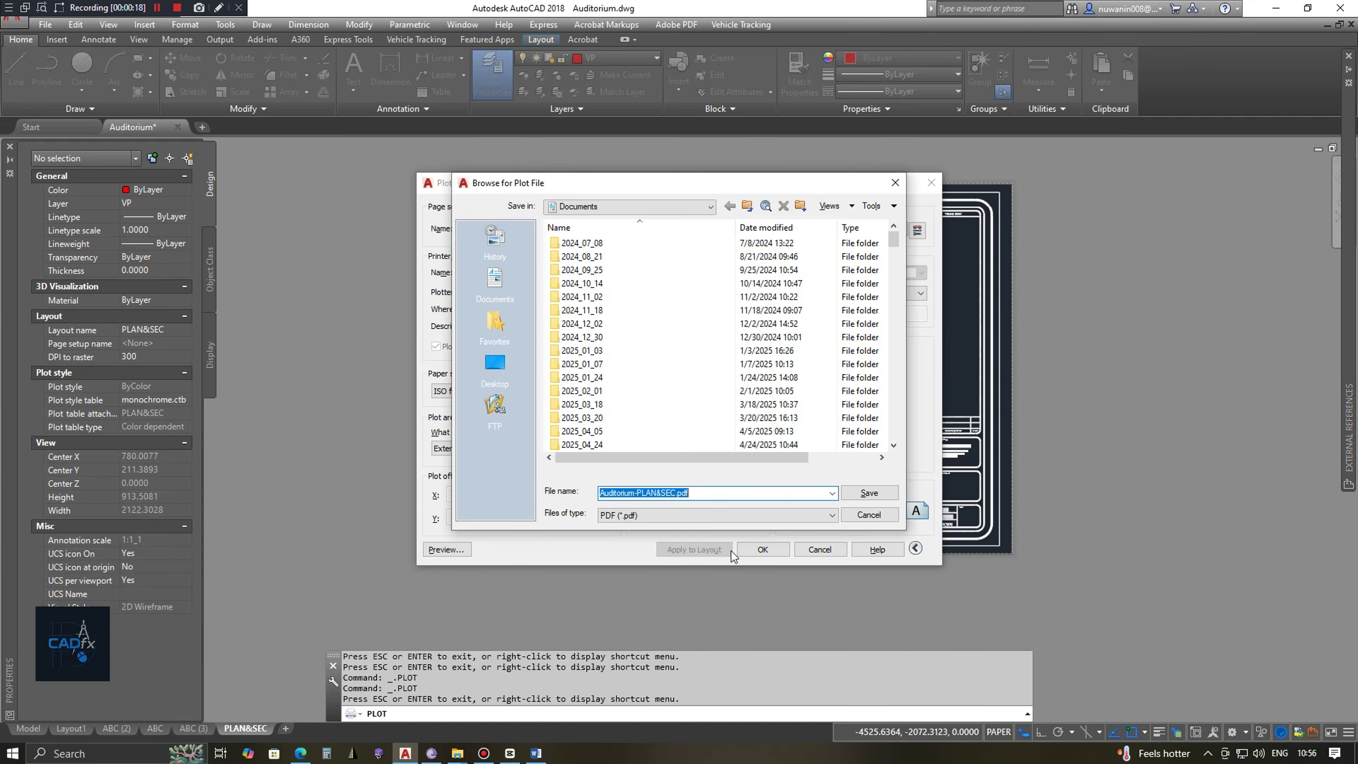
pyautogui.click(495, 364)
pyautogui.click(867, 493)
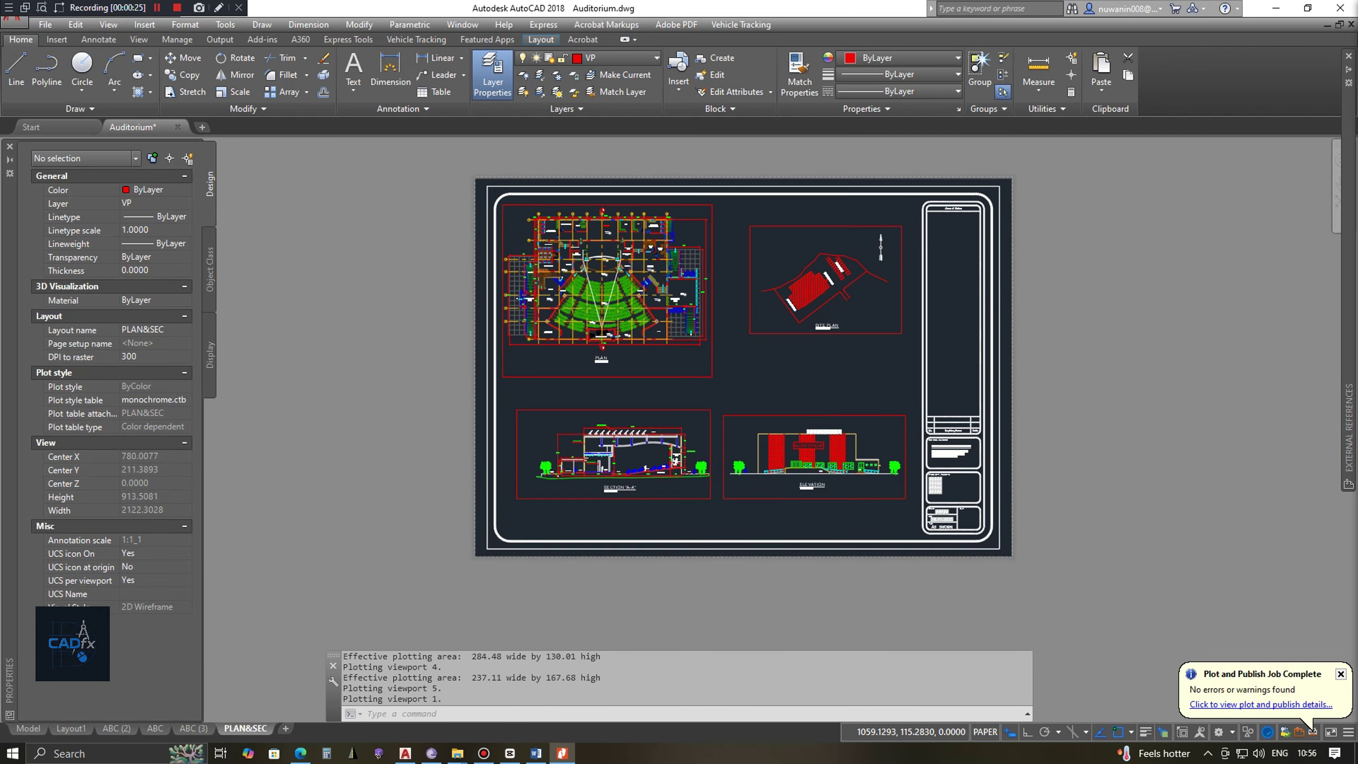
# Choose the Canon iR C3000 Series UFR II as the PLAN&SEC plot device and accept its default paper size
pyautogui.rightClick(246, 728)
pyautogui.click(347, 632)
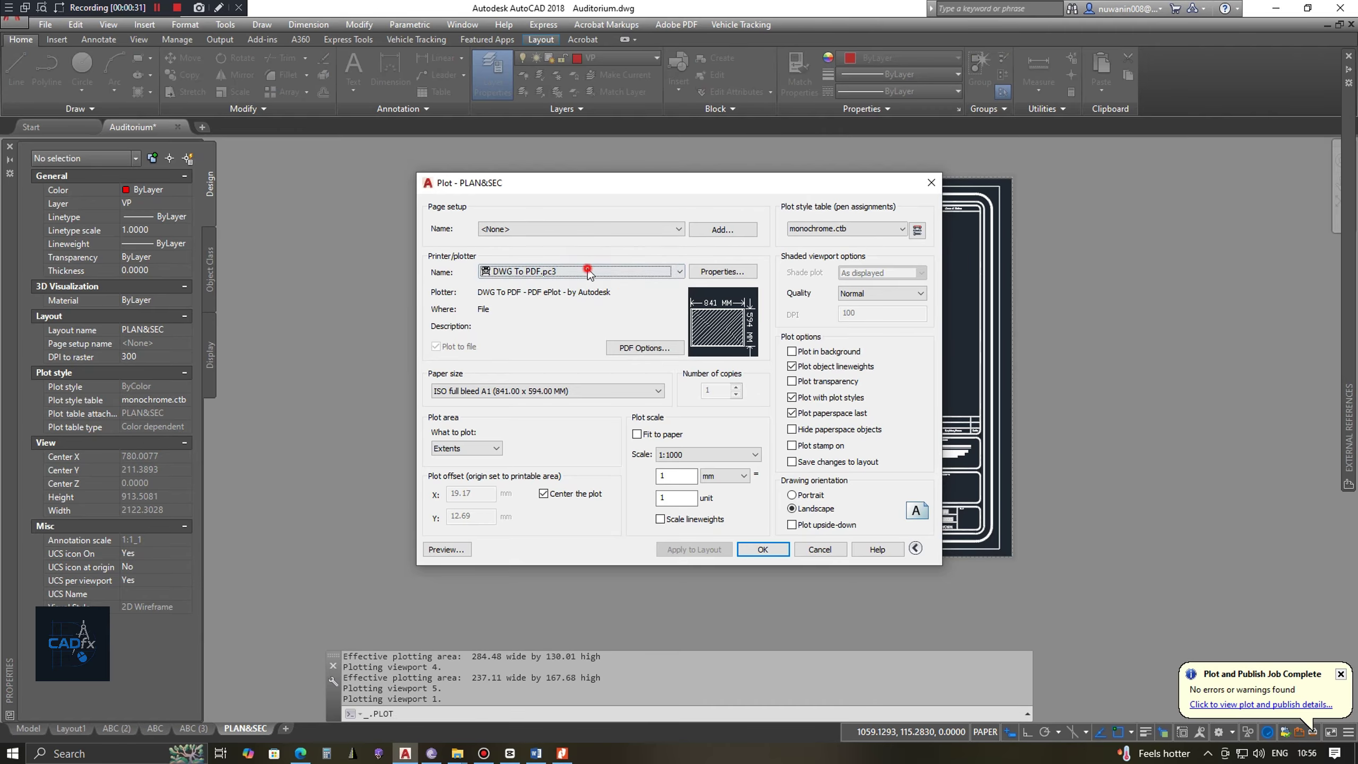
pyautogui.click(582, 271)
pyautogui.click(553, 328)
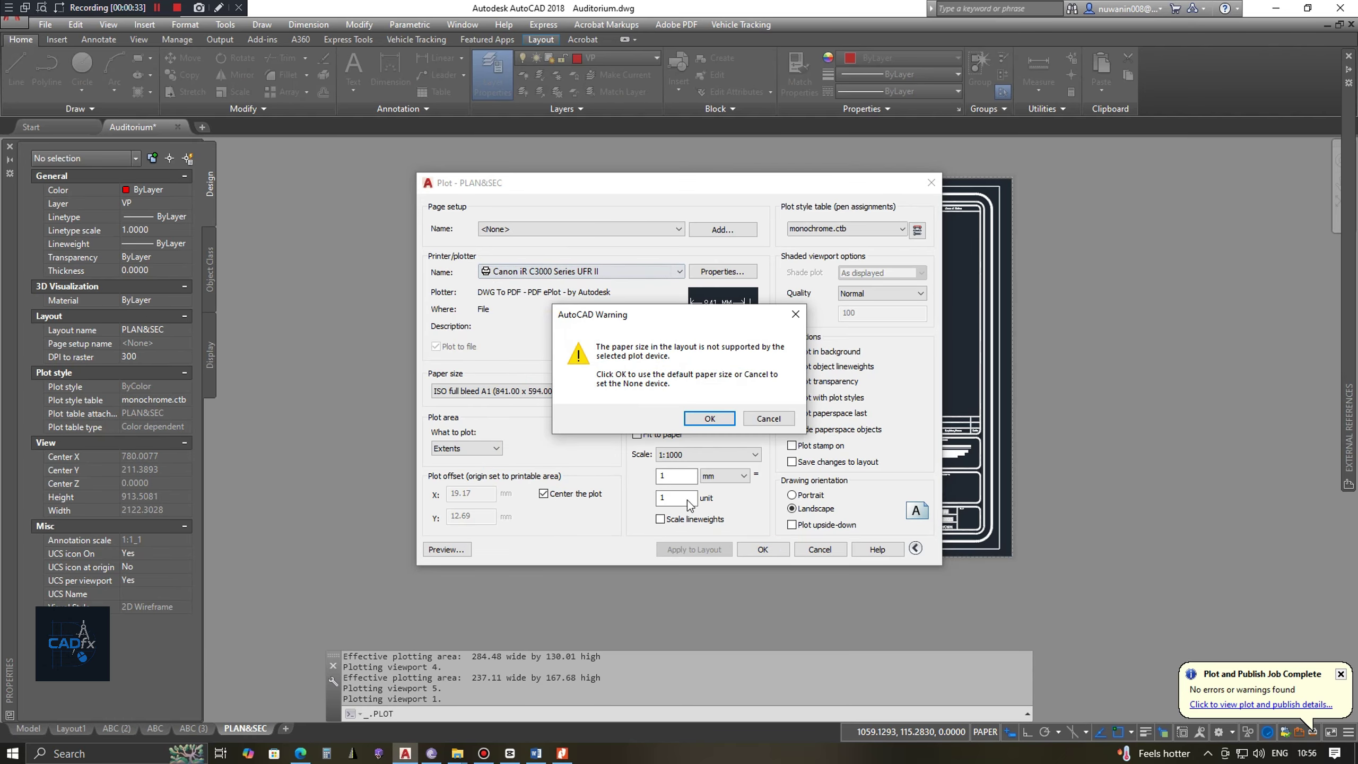
pyautogui.click(713, 420)
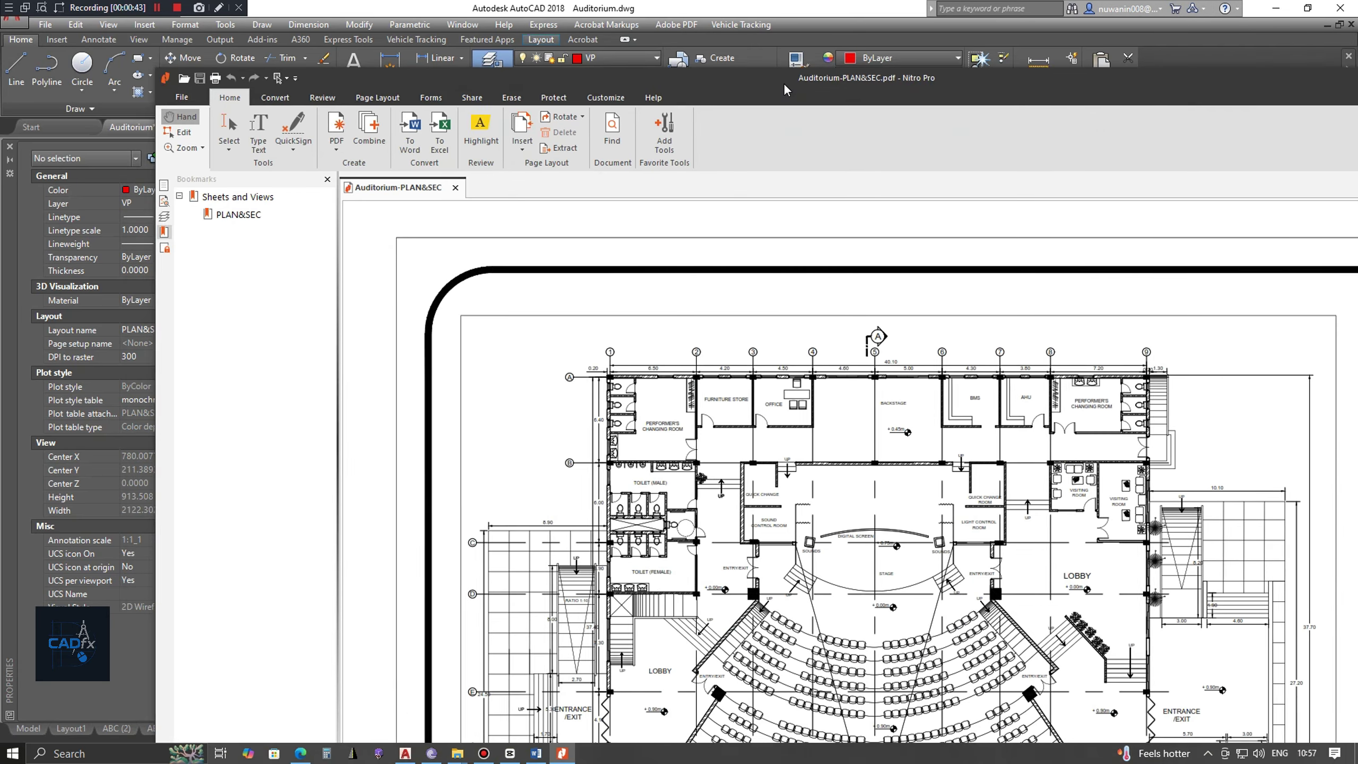
# Examine the plotted Auditorium-PLAN&SEC.pdf sheet in a maximized Nitro Pro window
pyautogui.doubleClick(786, 90)
pyautogui.scroll(-5, 828, 400)
pyautogui.keyDown('ctrl'); pyautogui.scroll(-2, 828, 399); pyautogui.keyUp('ctrl')
pyautogui.scroll(-3, 828, 399)
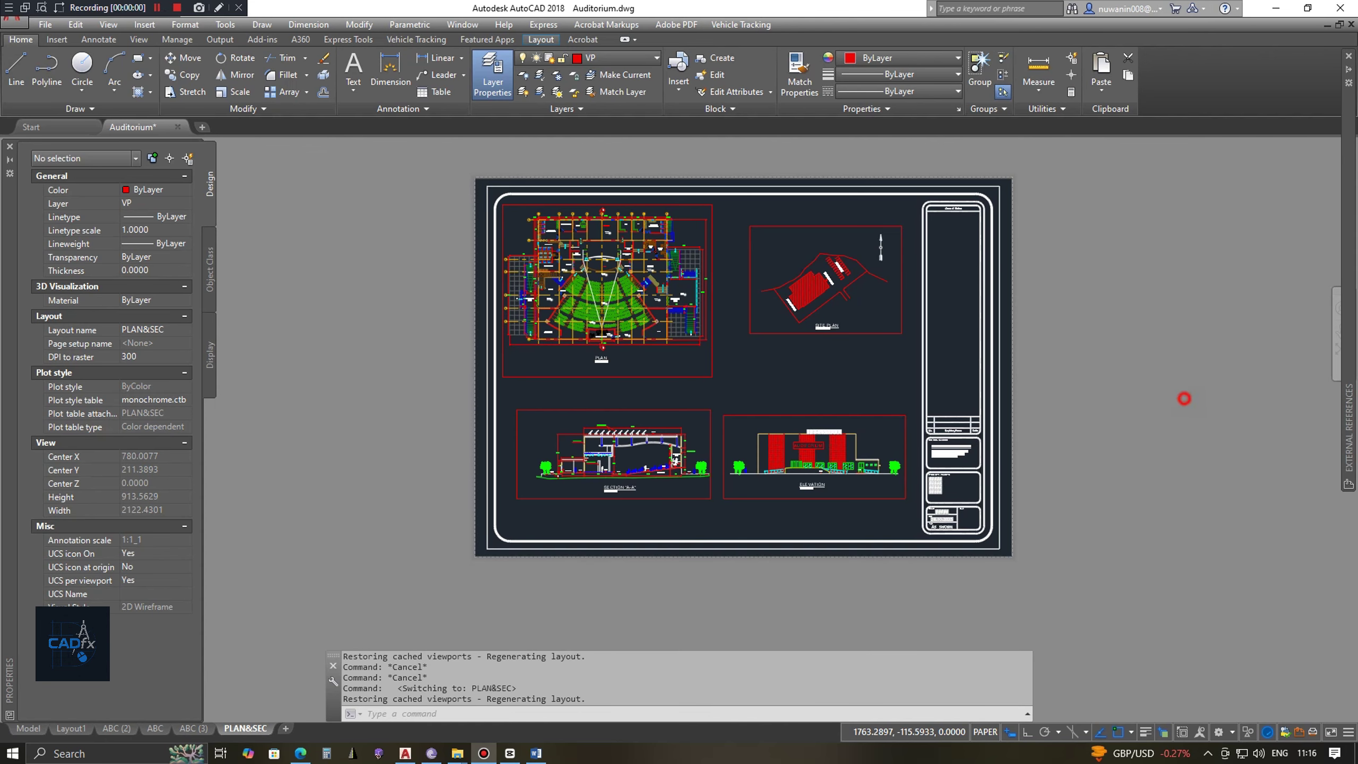
# Check Layout1's plot settings without plotting, and open the ABC (2) layout
pyautogui.click(85, 728)
pyautogui.rightClick(82, 725)
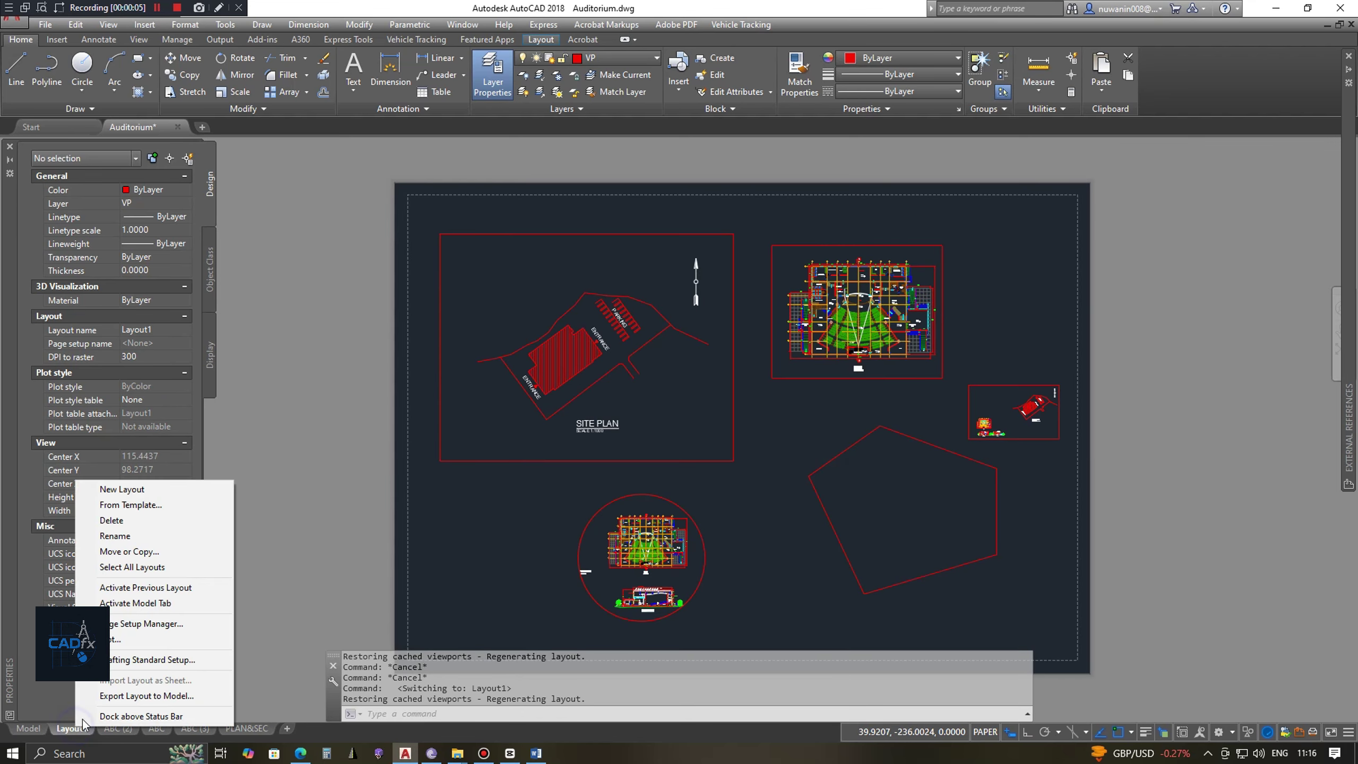
pyautogui.click(123, 639)
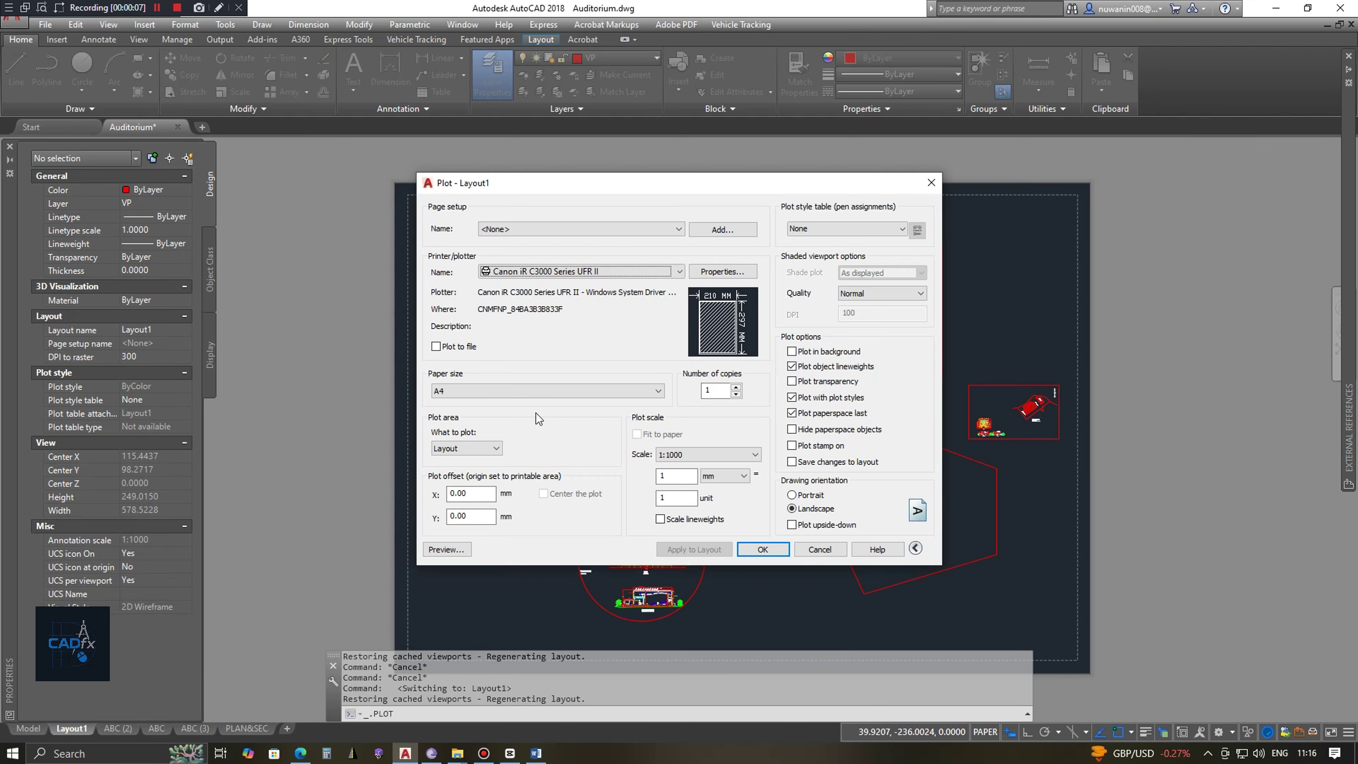
pyautogui.click(806, 551)
pyautogui.click(116, 728)
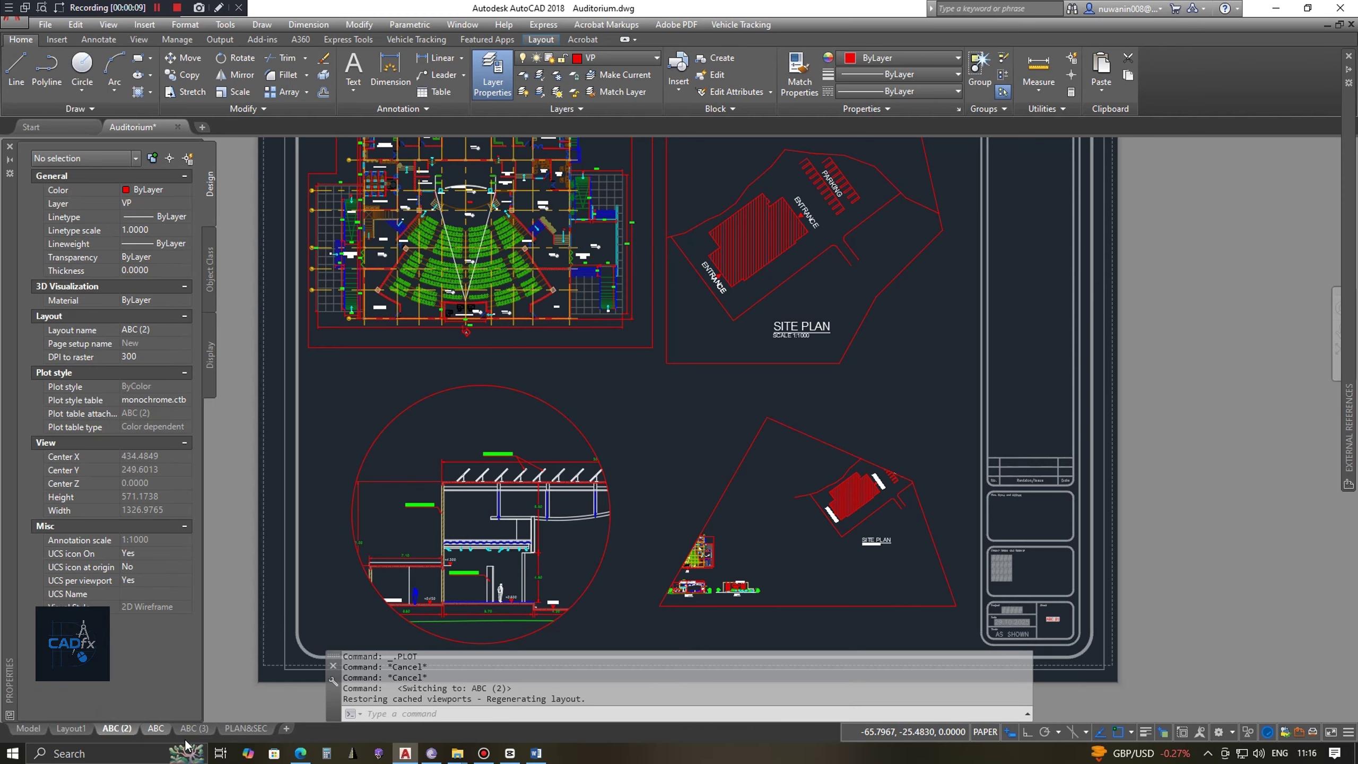
# Open the ABC (2), ABC, ABC (3) and PLAN&SEC layouts for batch publishing and assign the New page setup to all four sheets
pyautogui.moveTo(259, 731)
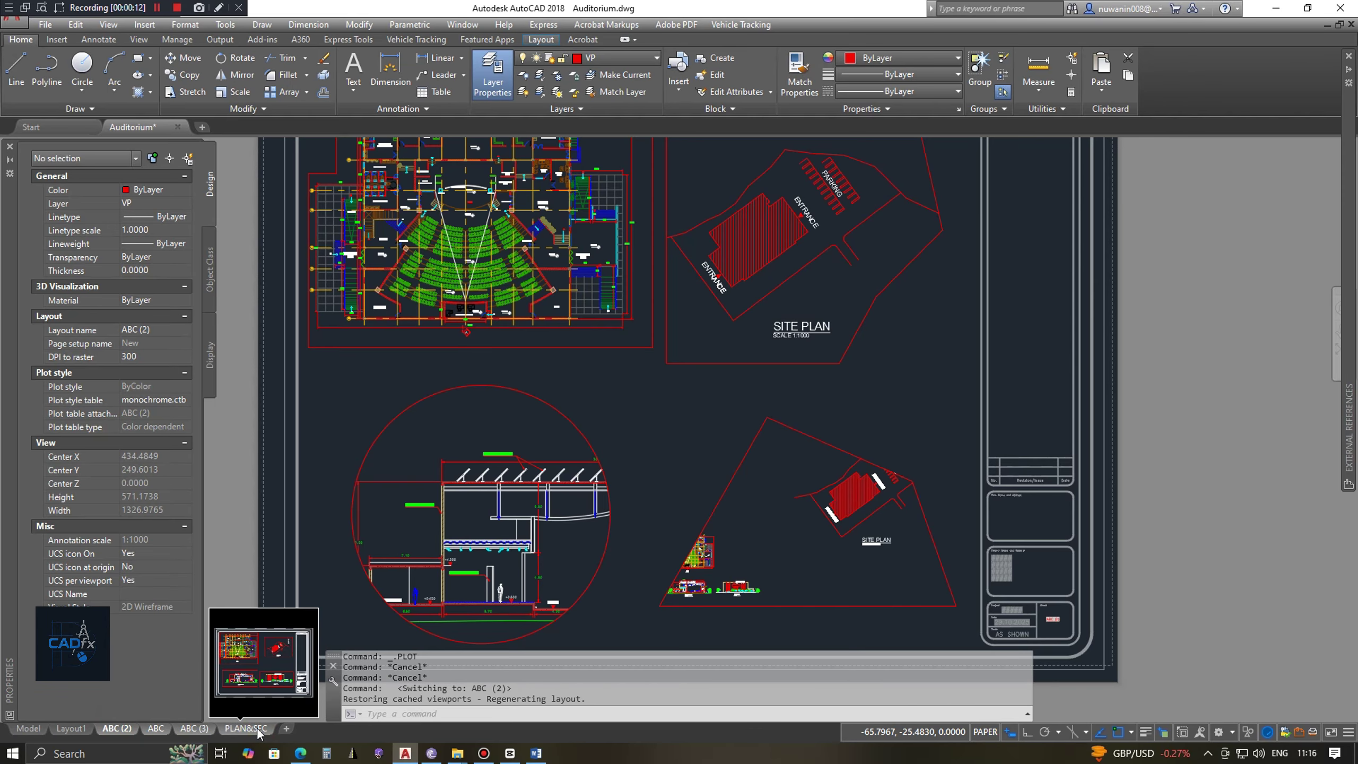
pyautogui.rightClick(259, 731)
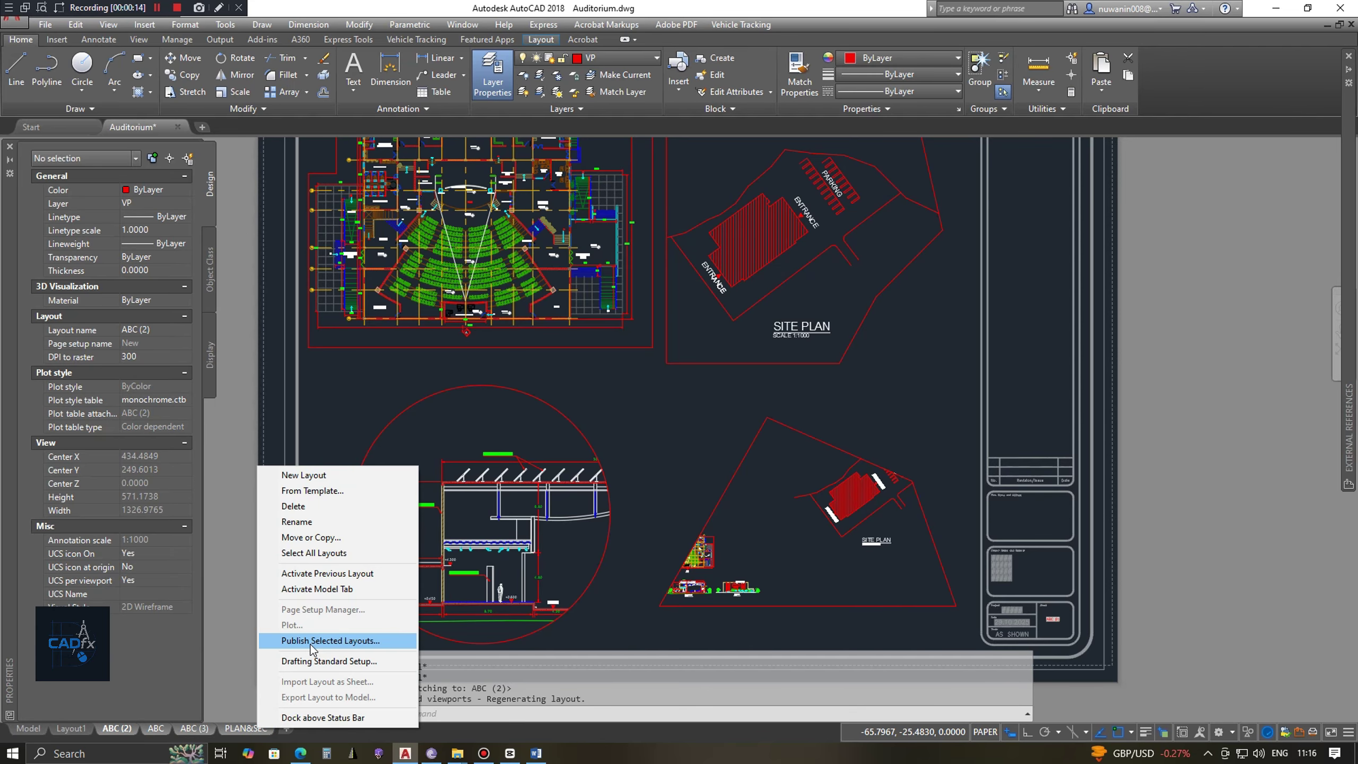
pyautogui.click(330, 634)
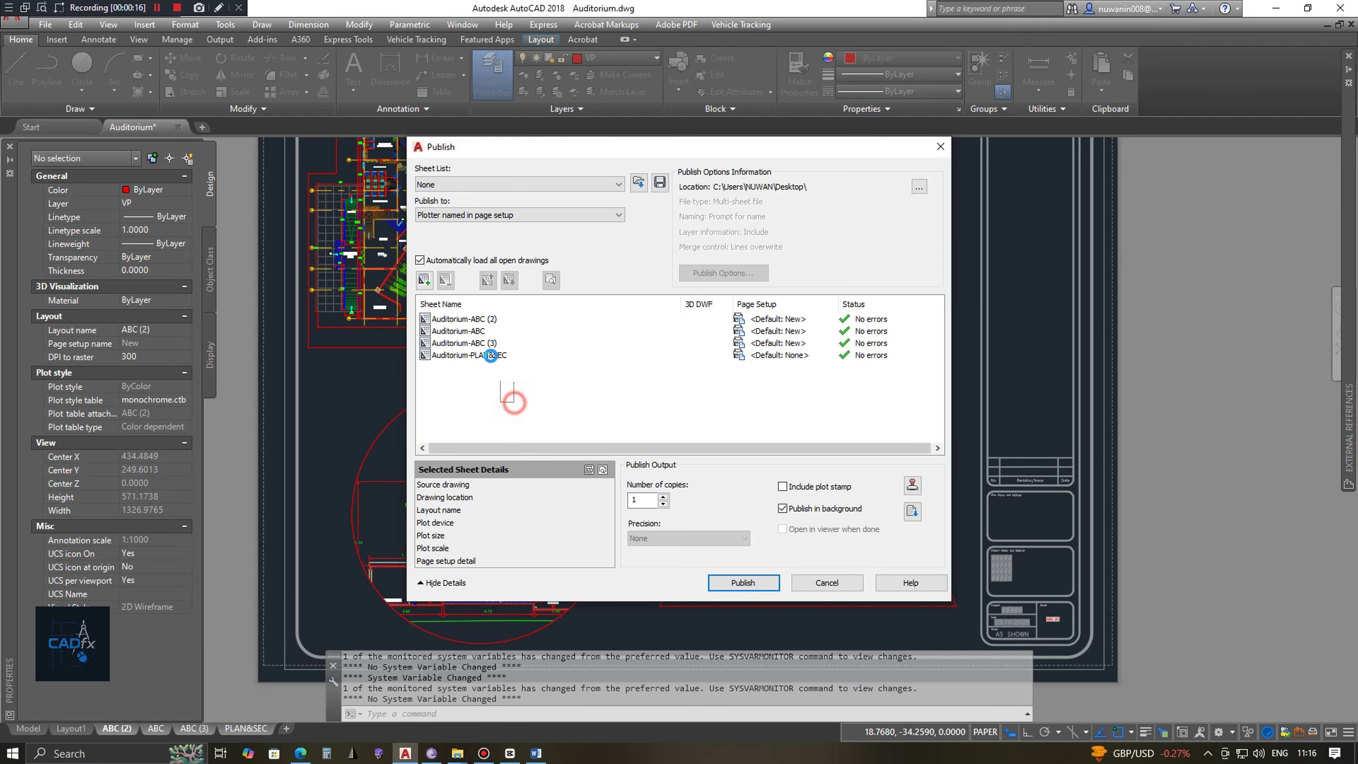
pyautogui.moveTo(514, 402); pyautogui.dragTo(483, 318)
pyautogui.click(775, 319)
pyautogui.click(769, 319)
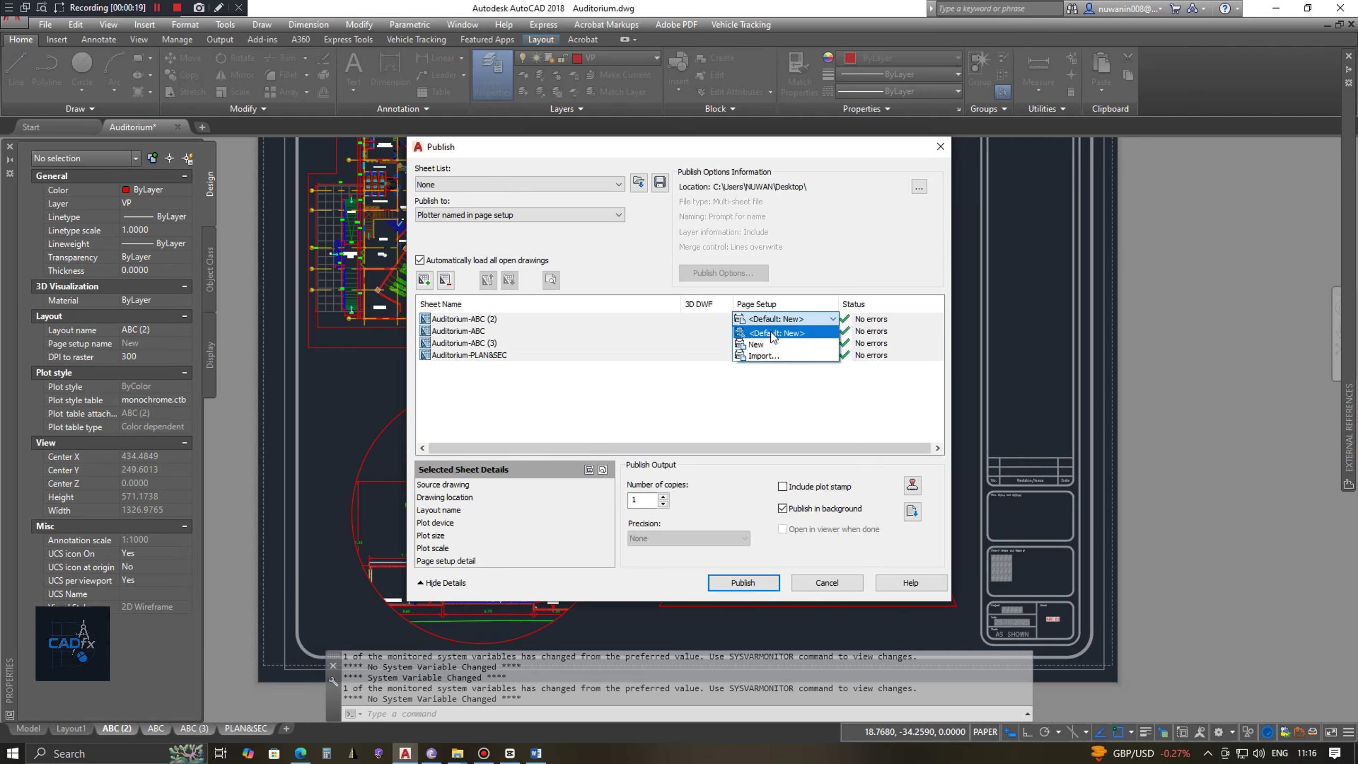
pyautogui.click(765, 344)
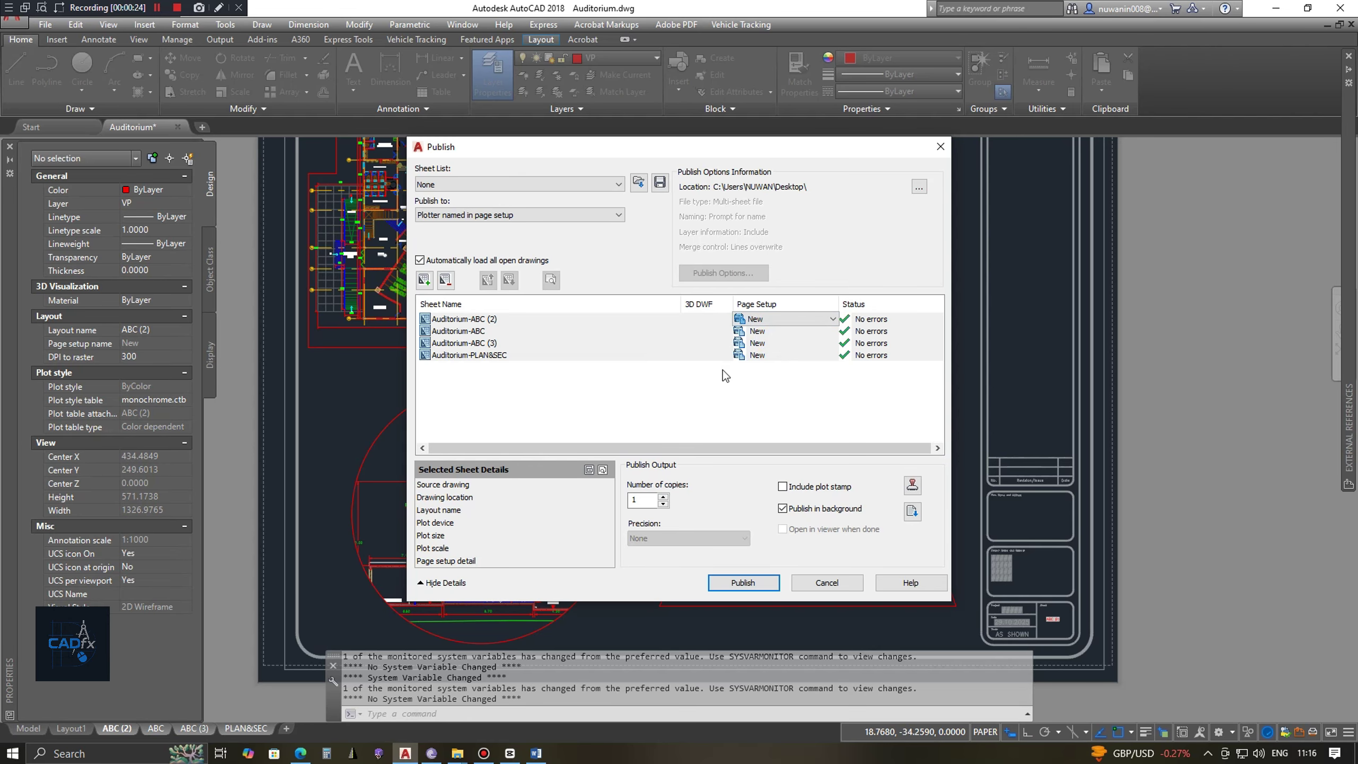
# Publish the four sheets to the plotter named in their page setup without saving the sheet list, and dismiss the background job notice
pyautogui.click(752, 582)
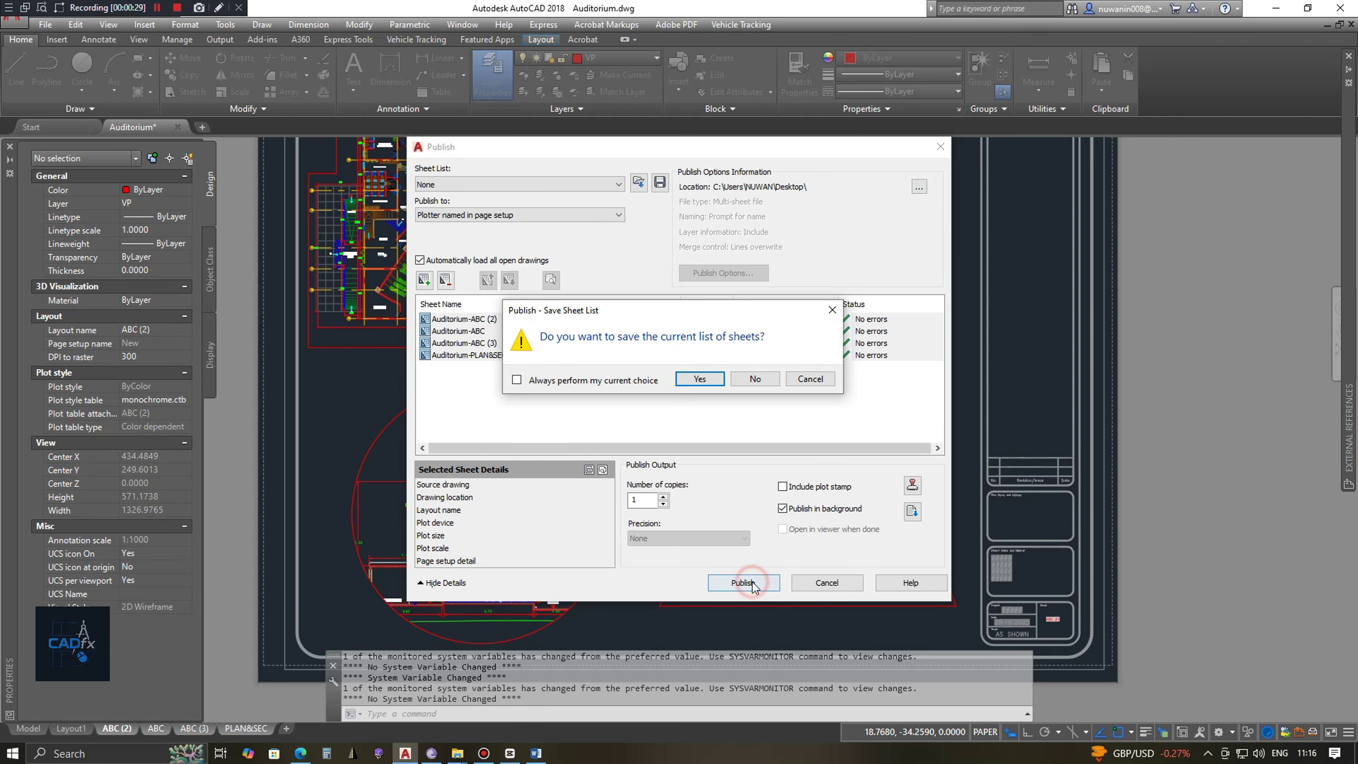
pyautogui.click(754, 379)
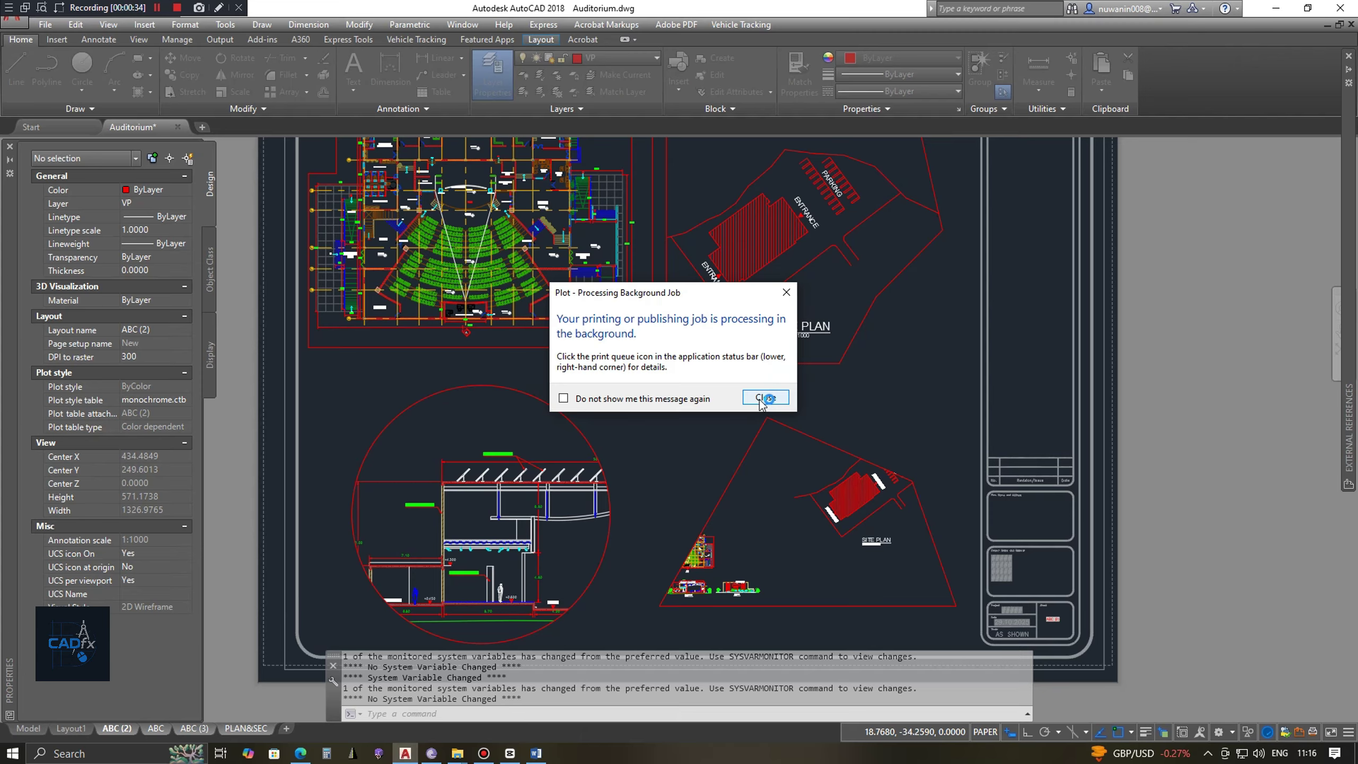
pyautogui.click(764, 398)
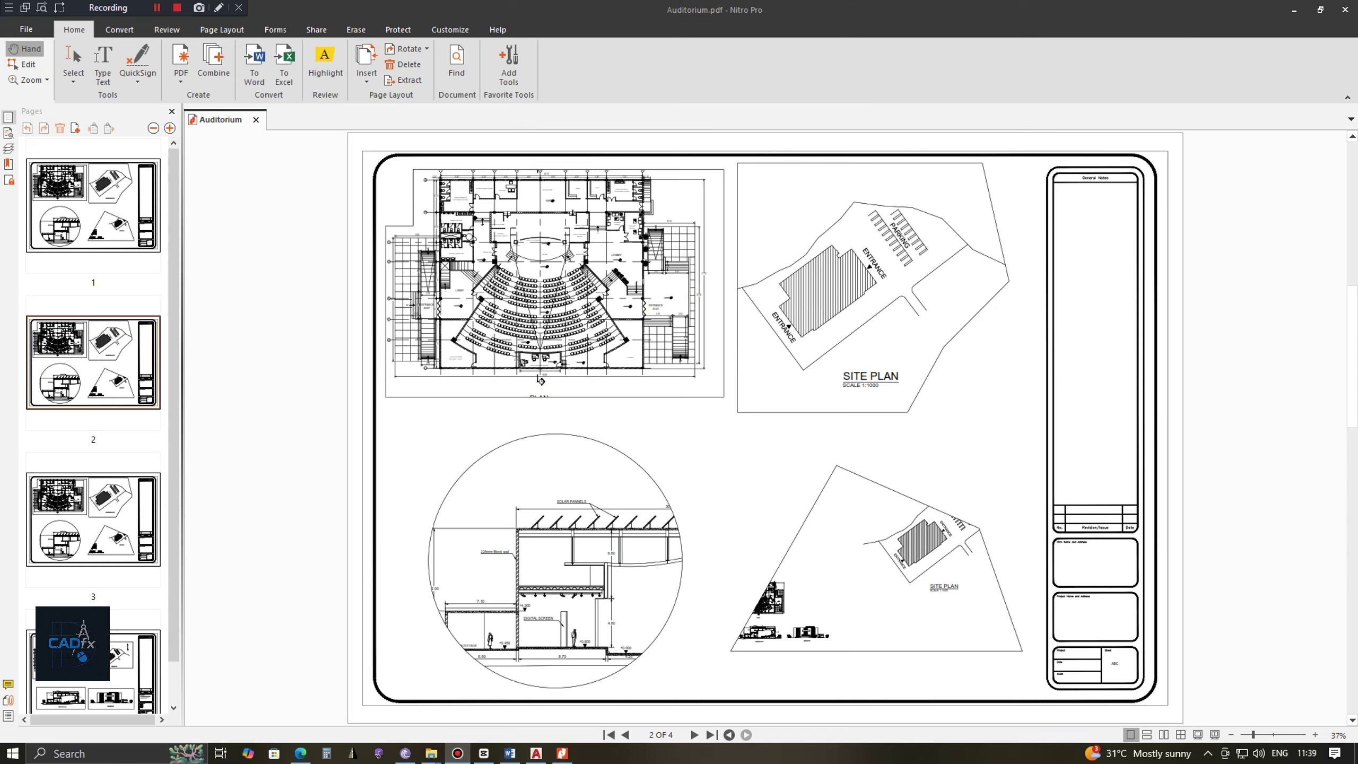
# Look through the sheets of the published Auditorium.pdf in Nitro Pro, down to the last page and back to the first
pyautogui.scroll(-1, 631, 367)
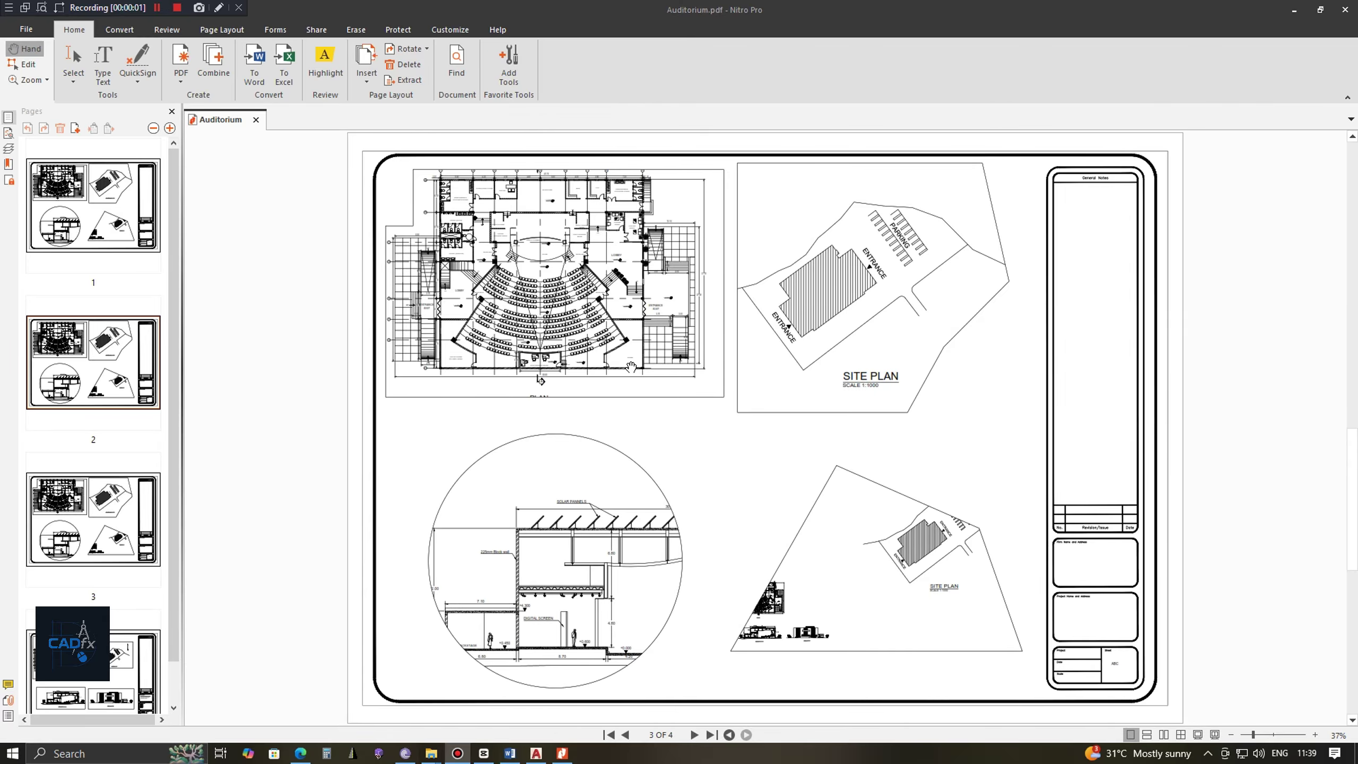
pyautogui.scroll(-1, 629, 368)
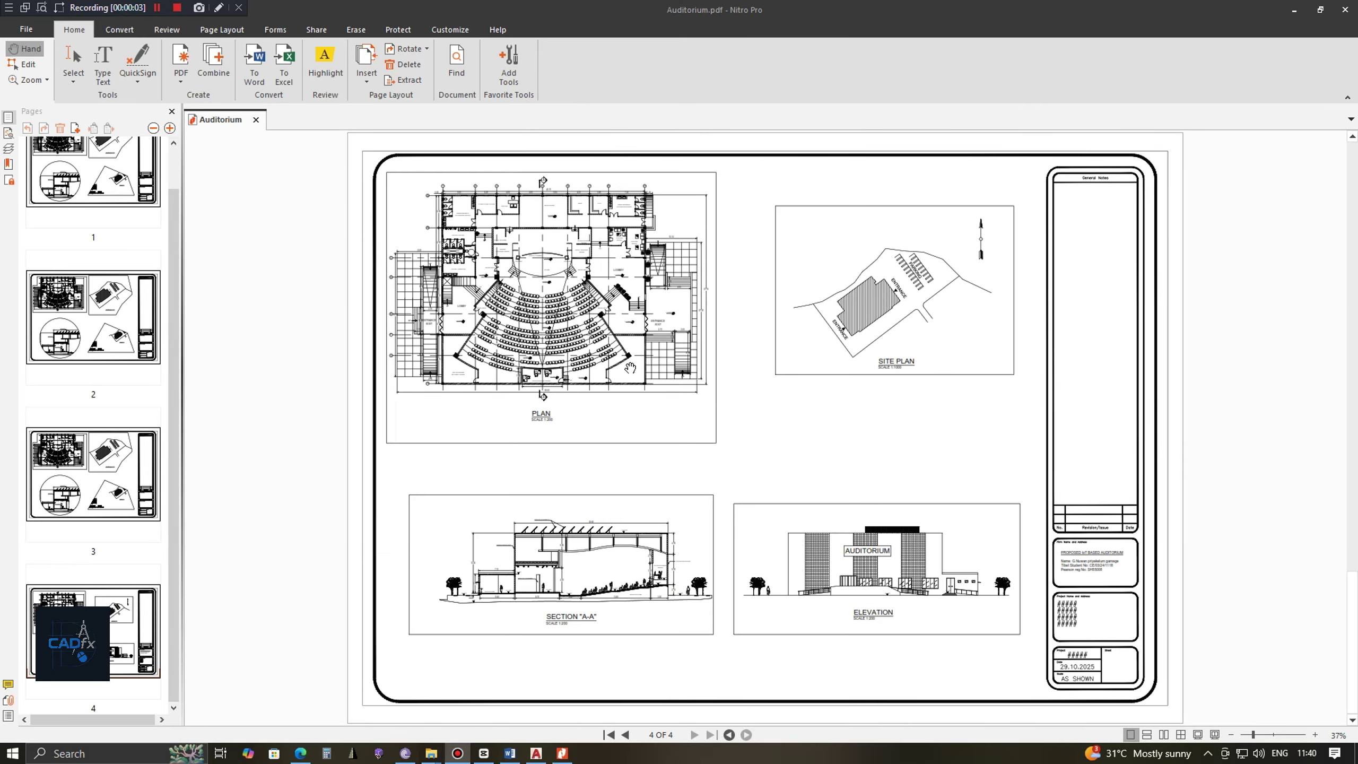
pyautogui.scroll(2, 629, 368)
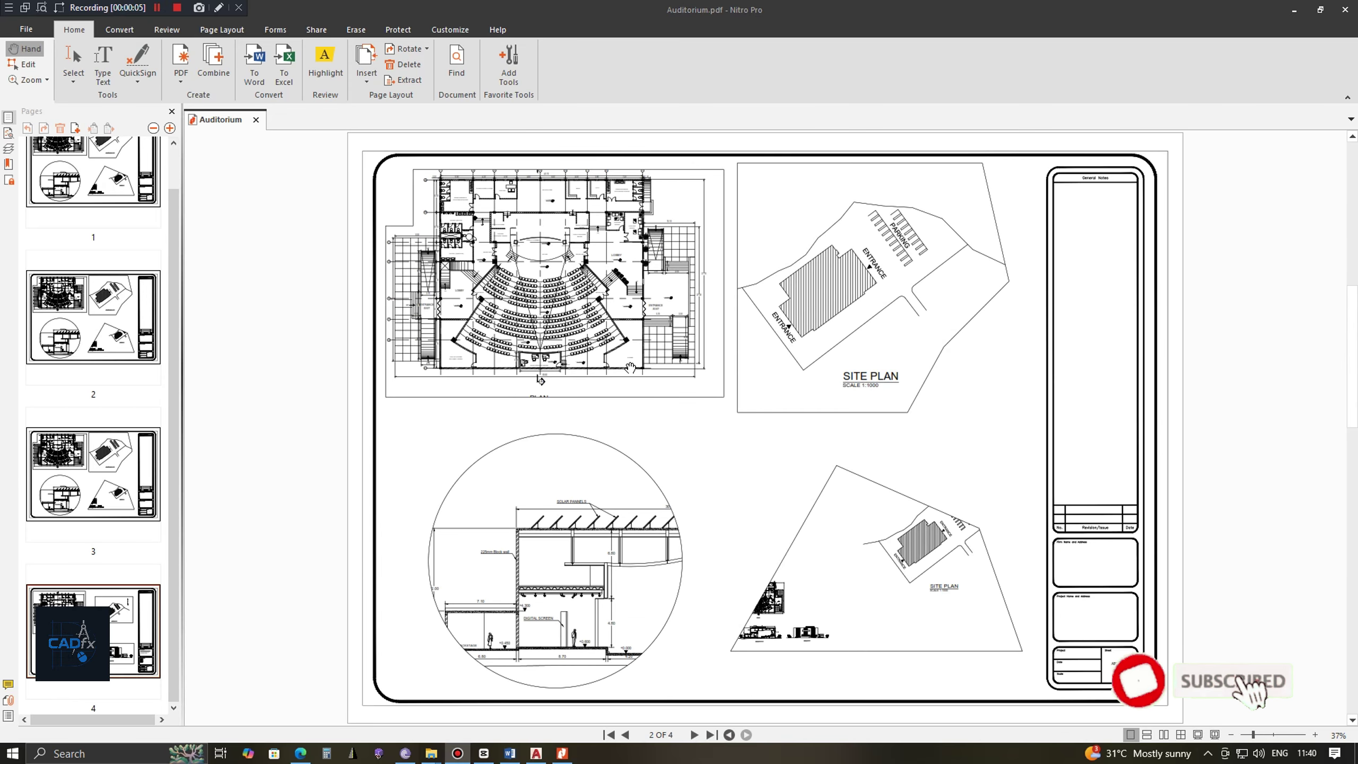
pyautogui.scroll(1, 630, 367)
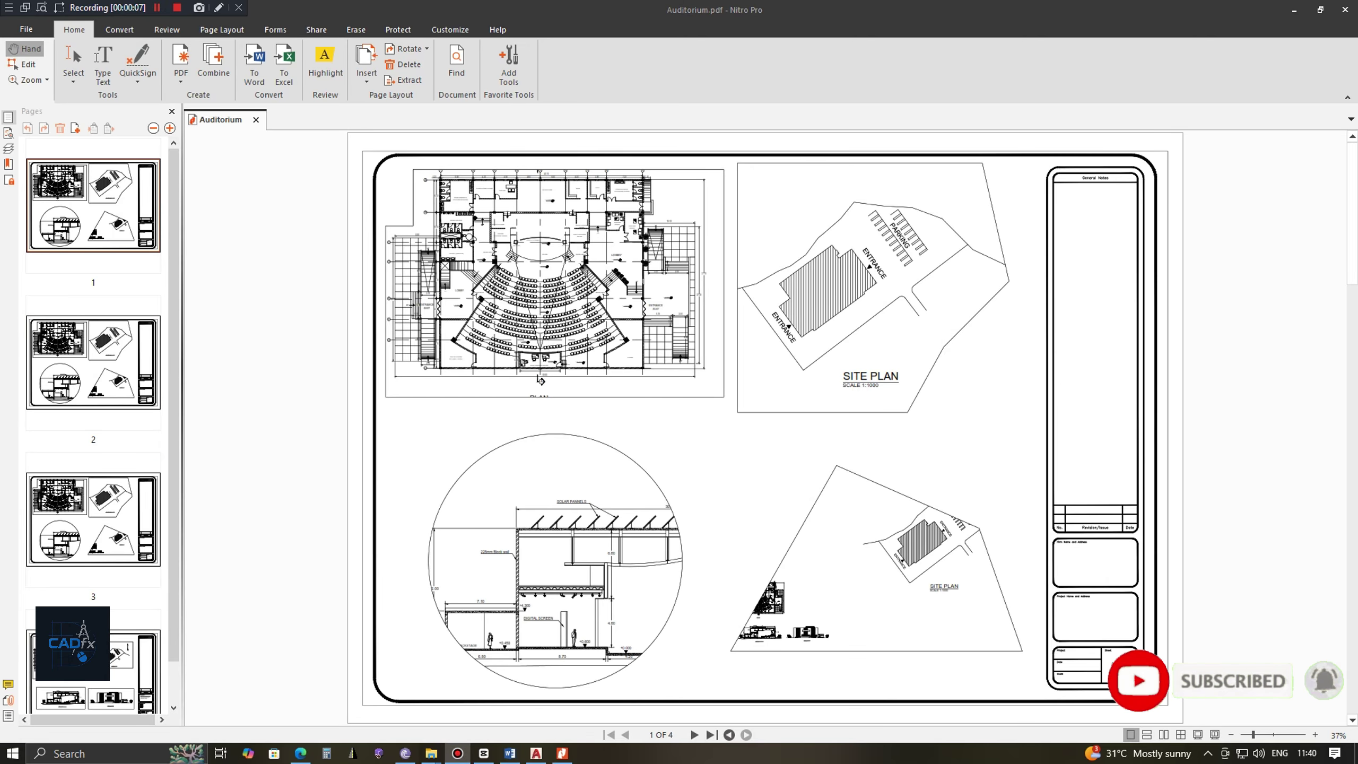